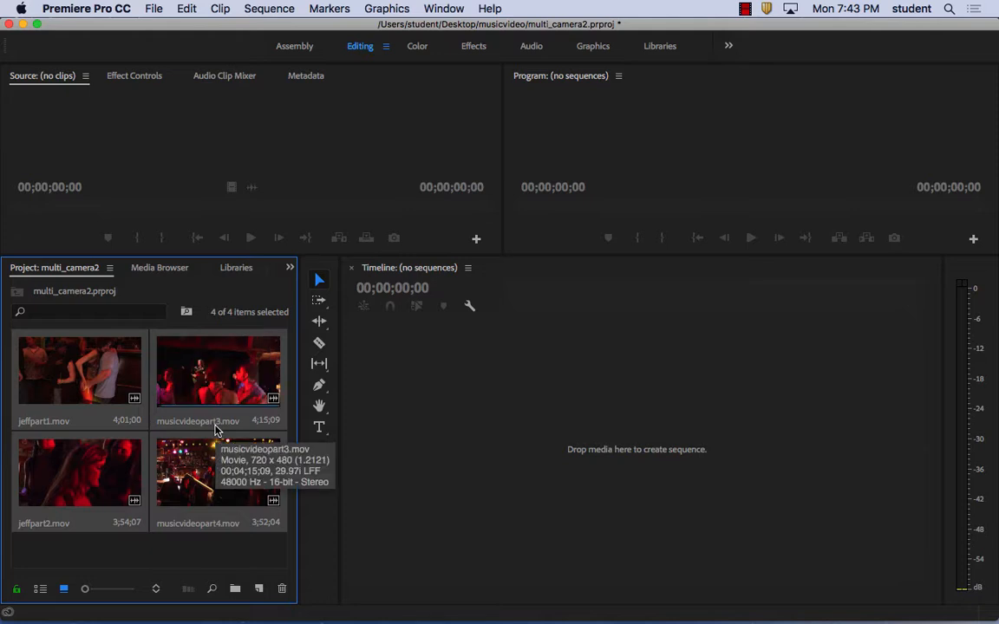
{"action": "left_click", "coordinate": [153, 9]}
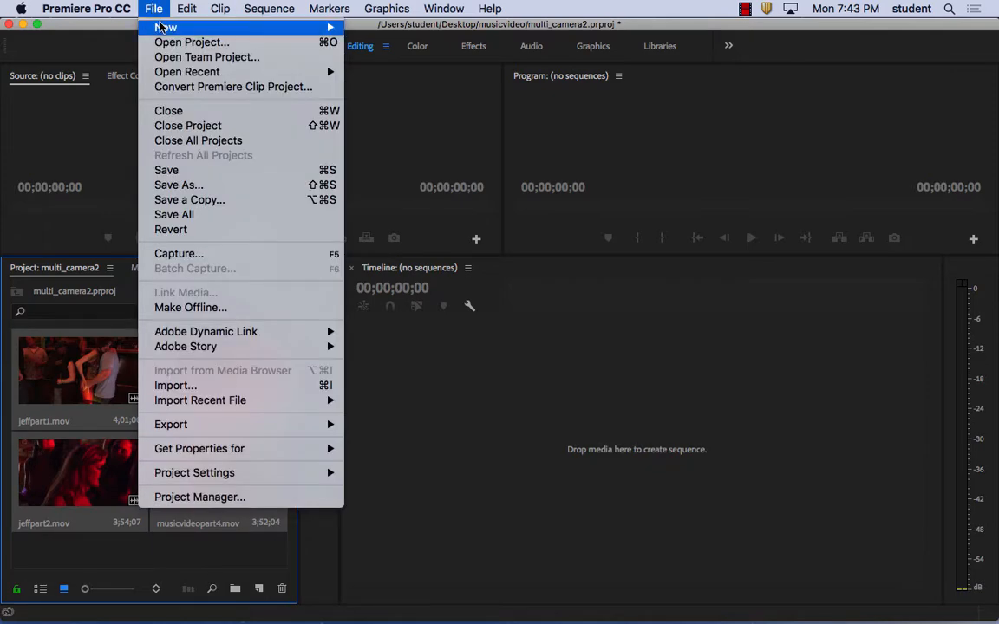
{"action": "mouse_move", "coordinate": [165, 27]}
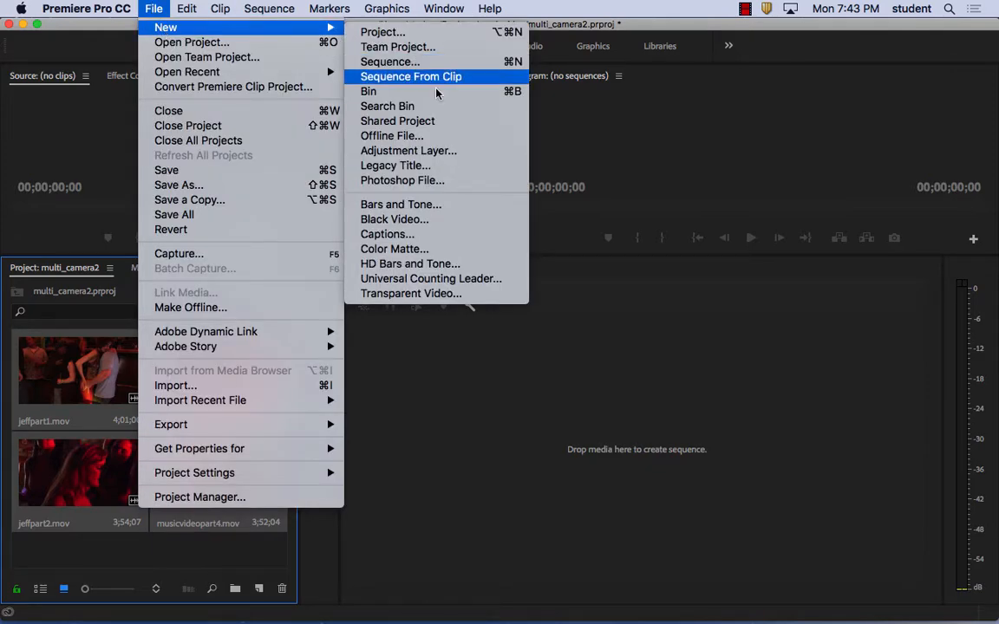
{"action": "left_click", "coordinate": [472, 482]}
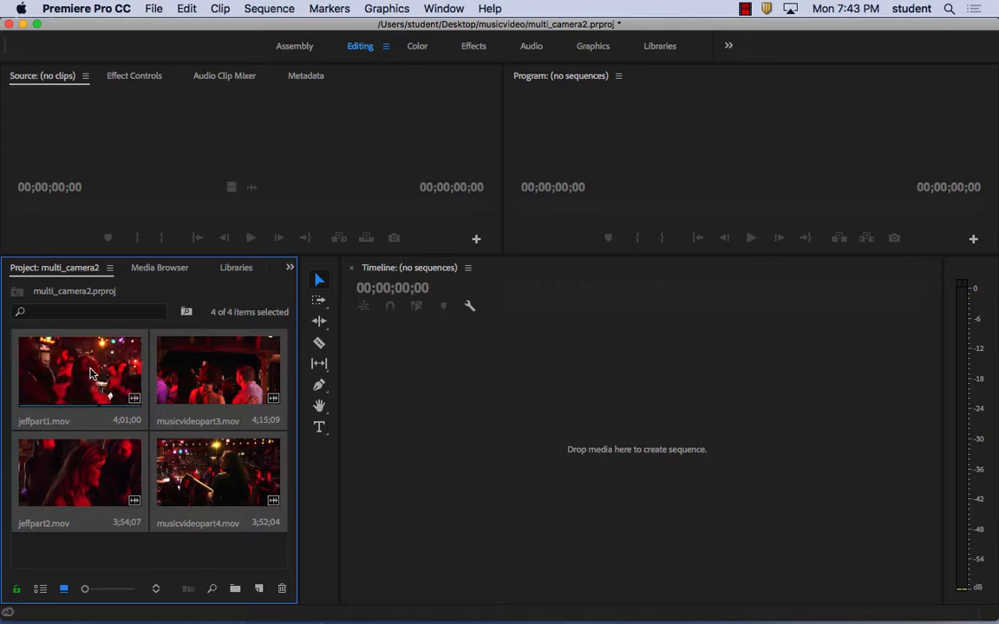
Step: Build a sequence from the four selected clips and place jeffpart2.mov on the video track above jeffpart1.mov
{"action": "left_click_drag", "start_coordinate": [101, 379], "coordinate": [559, 424]}
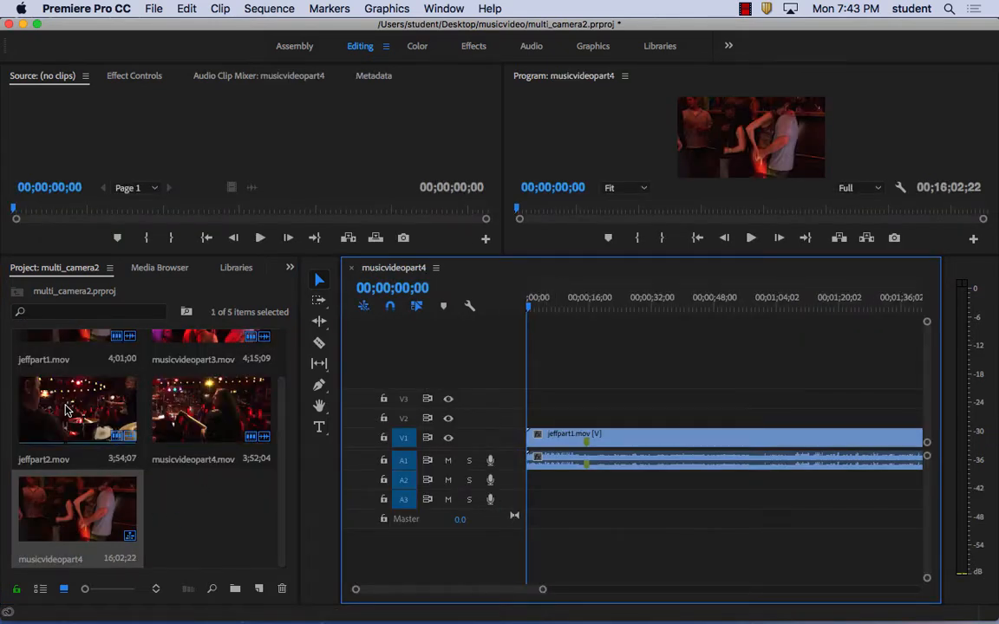
{"action": "left_click_drag", "start_coordinate": [66, 404], "coordinate": [616, 446]}
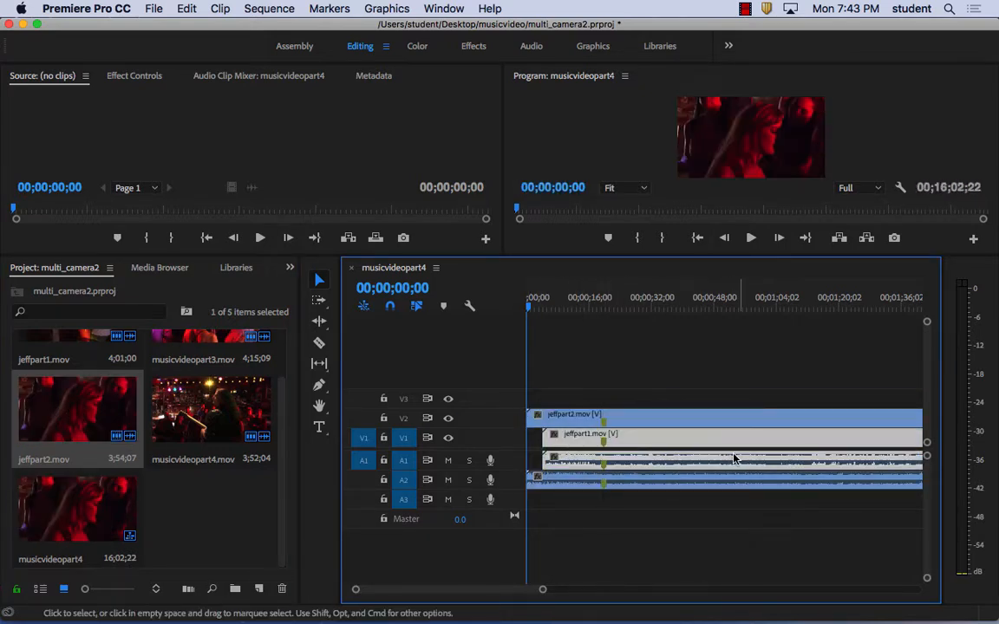
{"action": "left_click", "coordinate": [537, 382]}
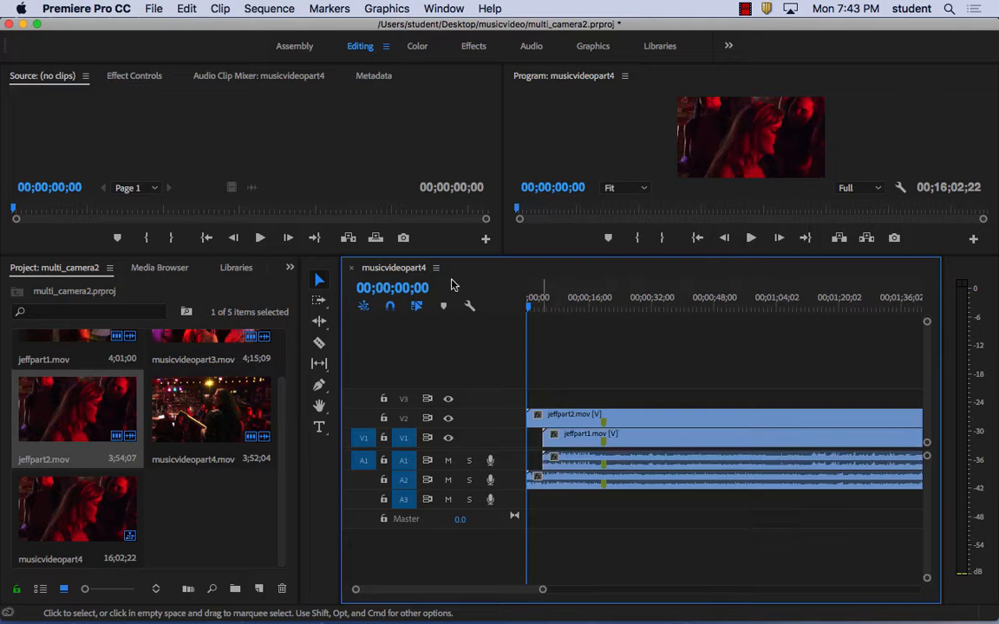
{"action": "right_click", "coordinate": [97, 496]}
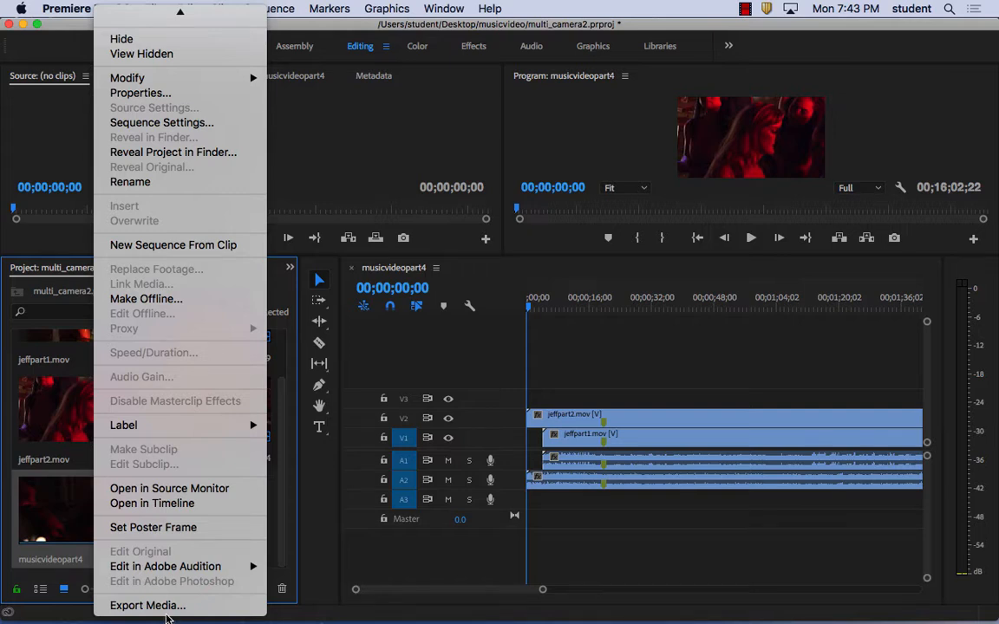
{"action": "mouse_move", "coordinate": [183, 6]}
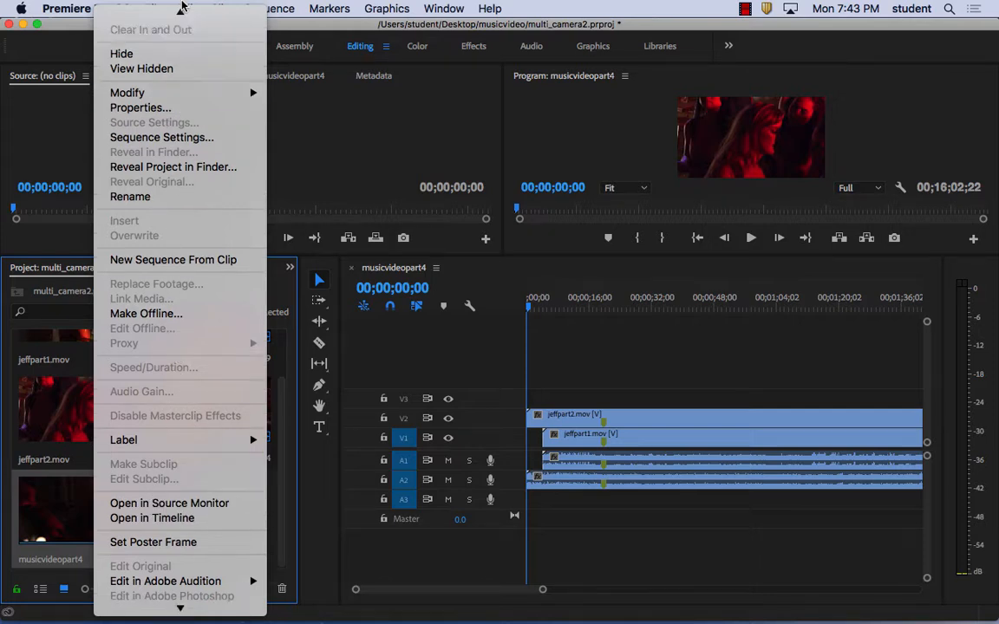
{"action": "mouse_move", "coordinate": [250, 604]}
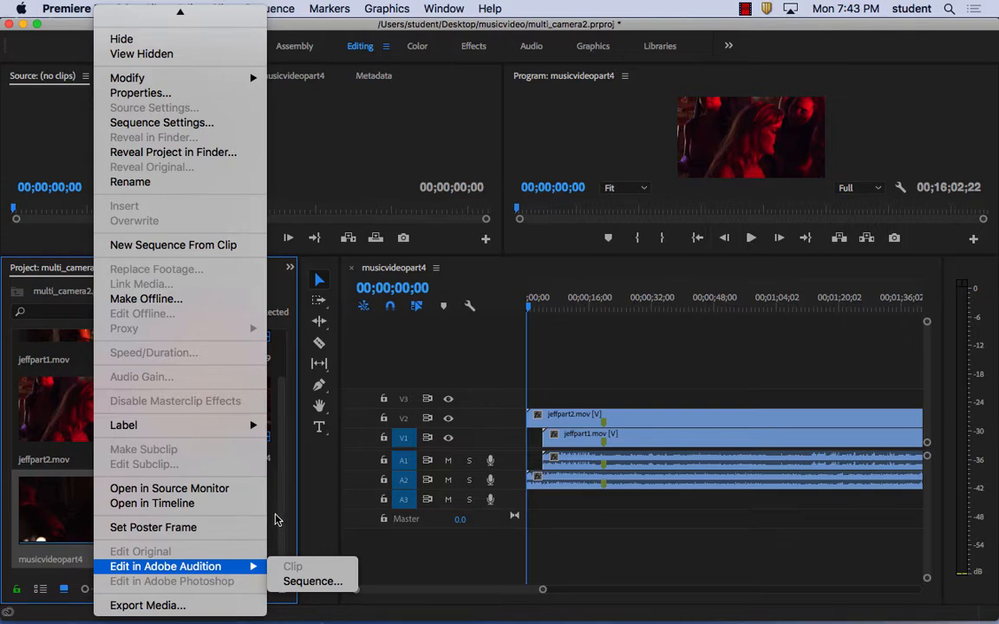
{"action": "left_click", "coordinate": [275, 518]}
Step: Delete the clips from the timeline and remove the musicvideopart4 sequence from the project
{"action": "left_click_drag", "start_coordinate": [573, 390], "coordinate": [624, 509]}
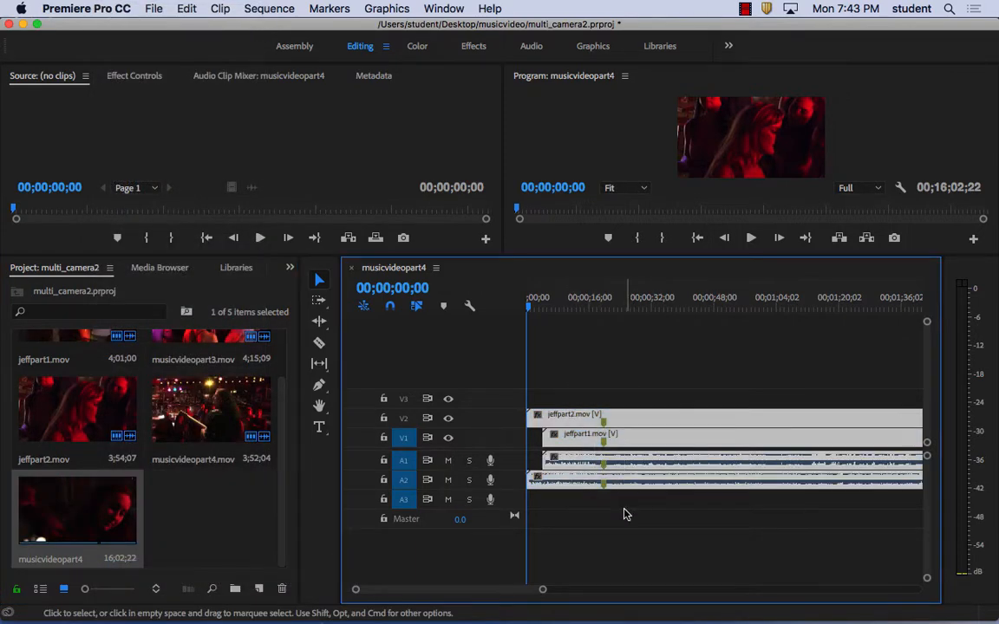
{"action": "key", "text": "Delete"}
{"action": "left_click", "coordinate": [98, 508]}
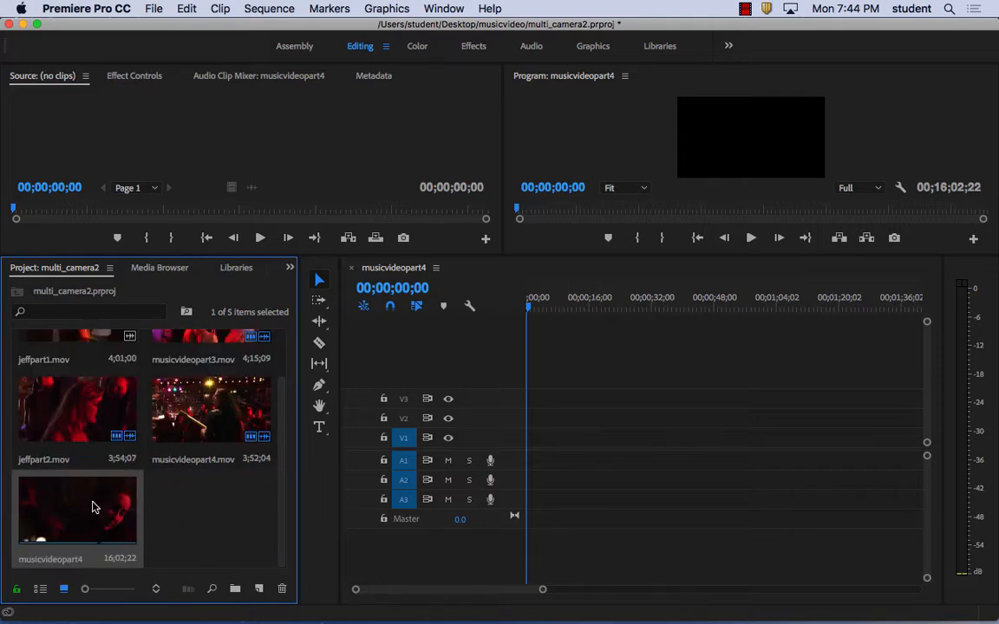
{"action": "key", "text": "Delete"}
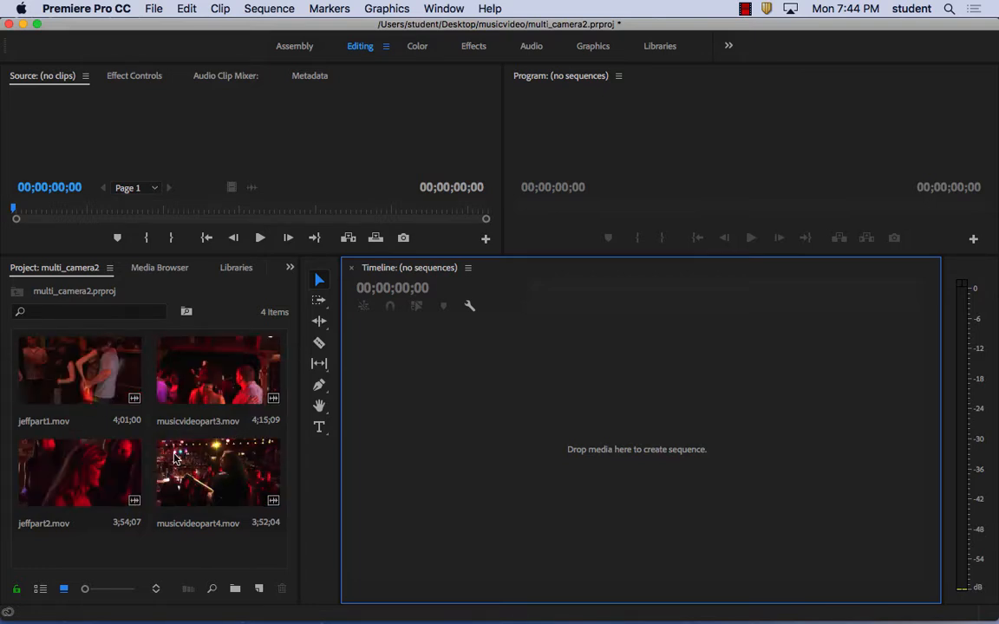
Step: Create a multi-camera source sequence from all four clips, synchronized by Clip Marker, with the name suffix Multicam and Camera 1 audio
{"action": "left_click", "coordinate": [92, 380]}
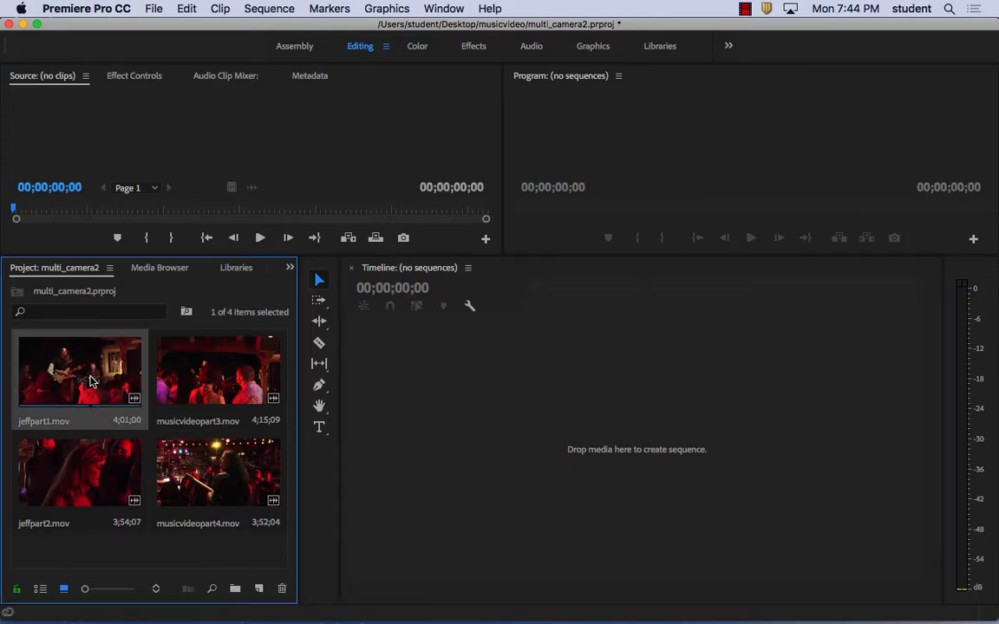
{"action": "left_click", "coordinate": [200, 377], "text": "shift"}
{"action": "left_click", "coordinate": [103, 463], "text": "shift"}
{"action": "left_click", "coordinate": [204, 463], "text": "shift"}
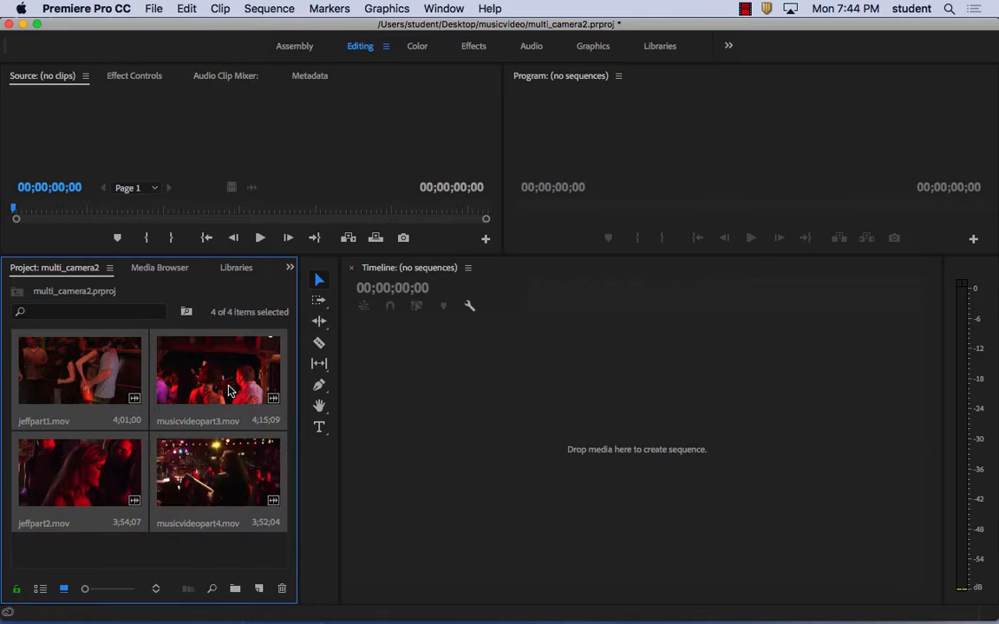
{"action": "right_click", "coordinate": [187, 372]}
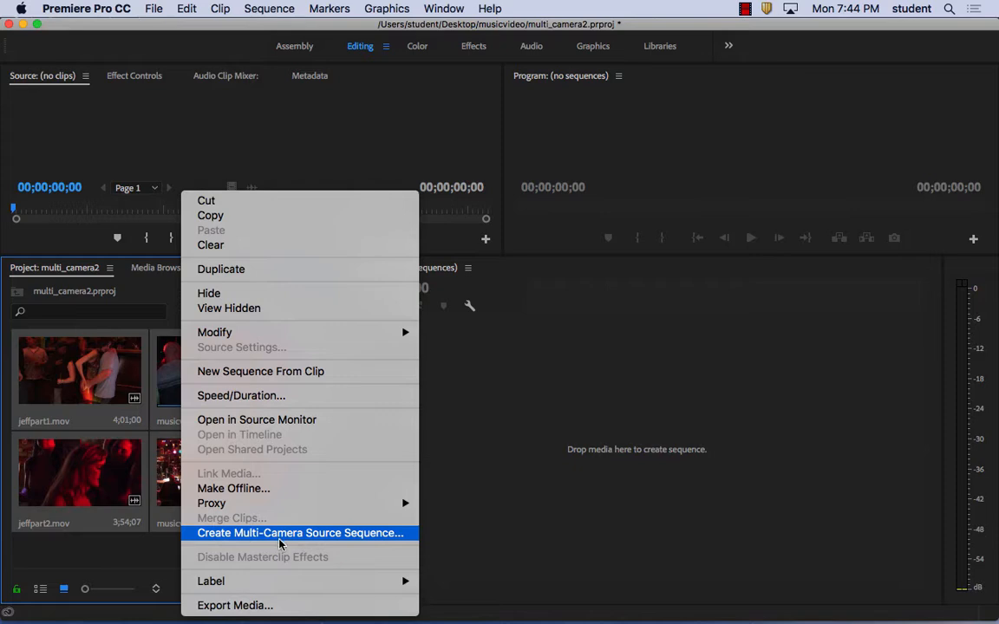
{"action": "left_click", "coordinate": [279, 534]}
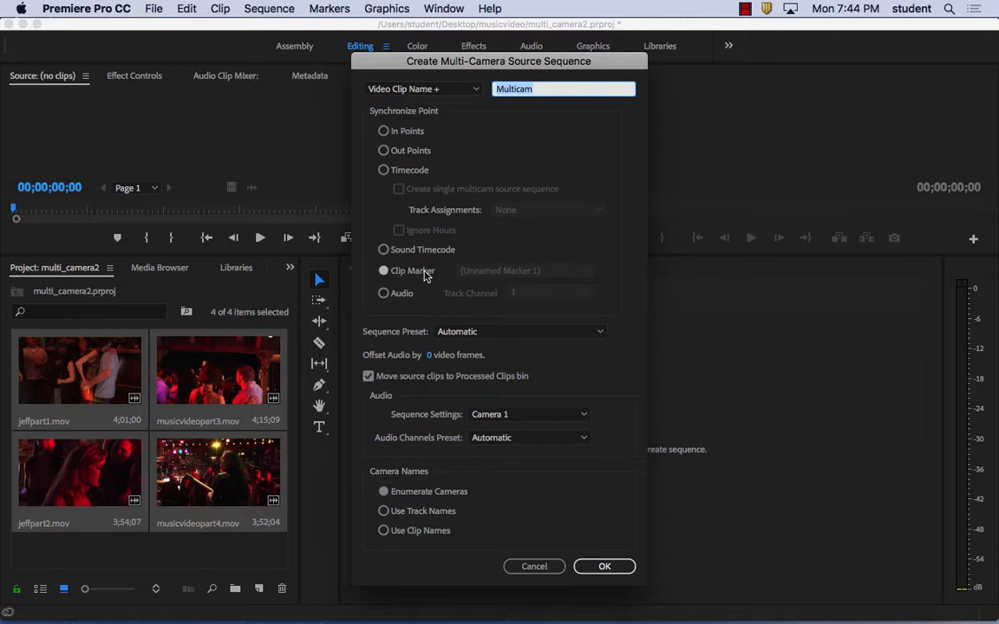
{"action": "left_click", "coordinate": [511, 273]}
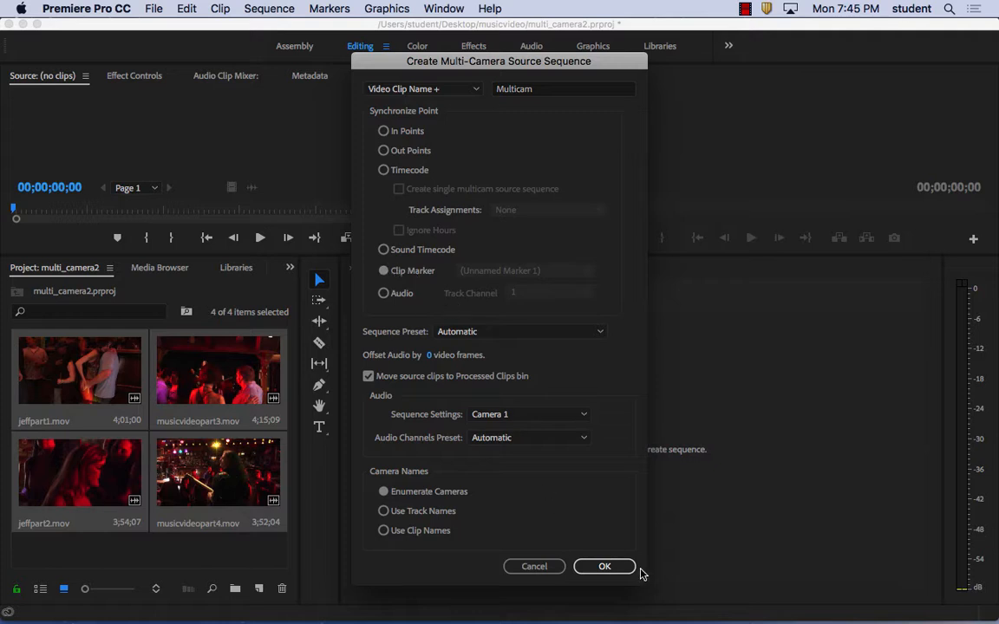
{"action": "left_click", "coordinate": [604, 566]}
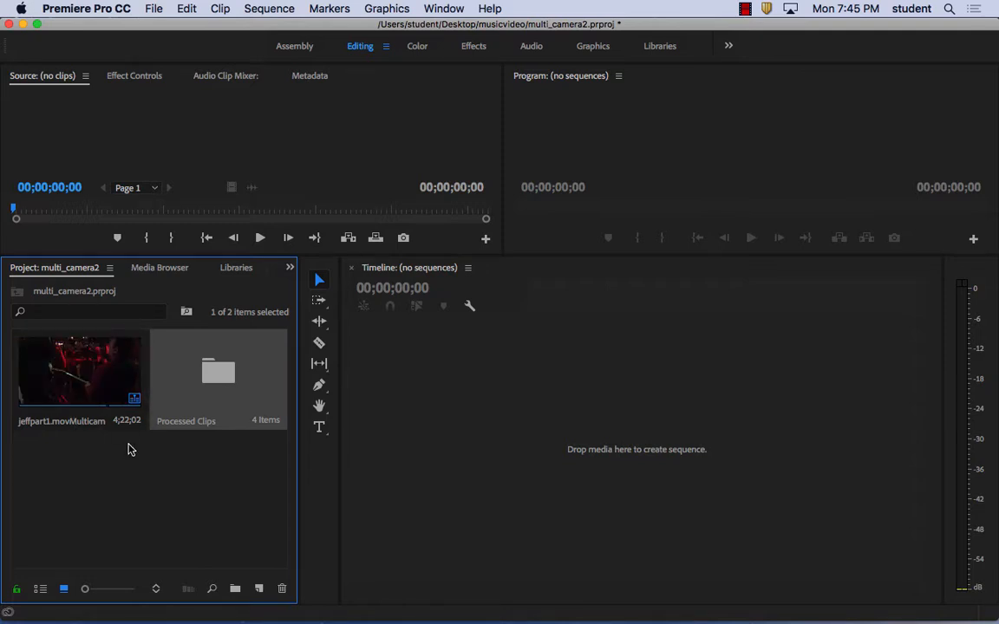
Step: Load the multi-camera sequence in an enlarged Source Monitor and cycle through its four camera angles
{"action": "double_click", "coordinate": [85, 365]}
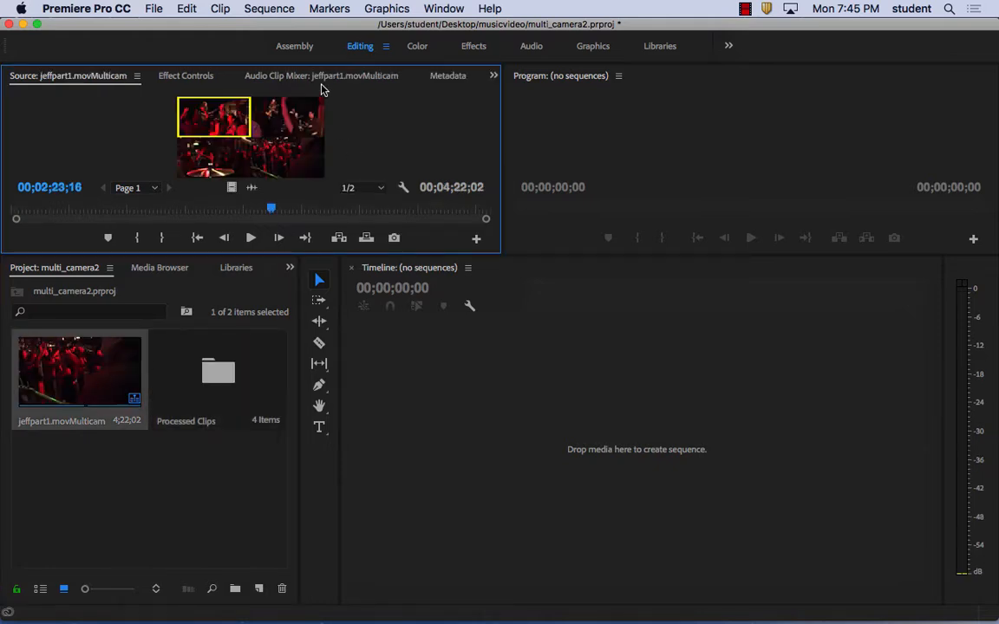
{"action": "left_click_drag", "start_coordinate": [315, 254], "coordinate": [315, 428]}
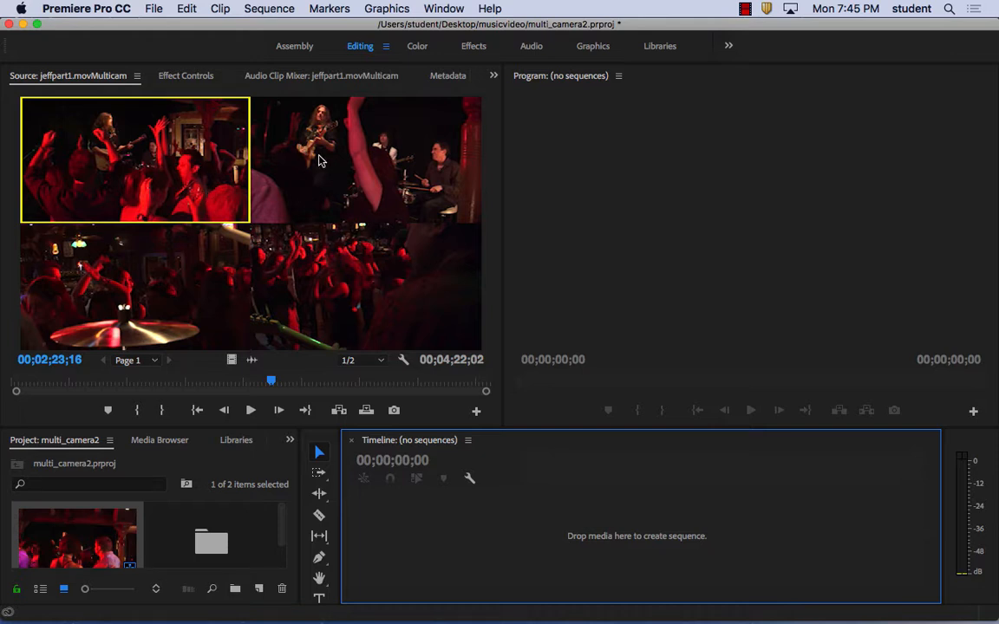
{"action": "left_click", "coordinate": [339, 192]}
{"action": "left_click", "coordinate": [289, 240]}
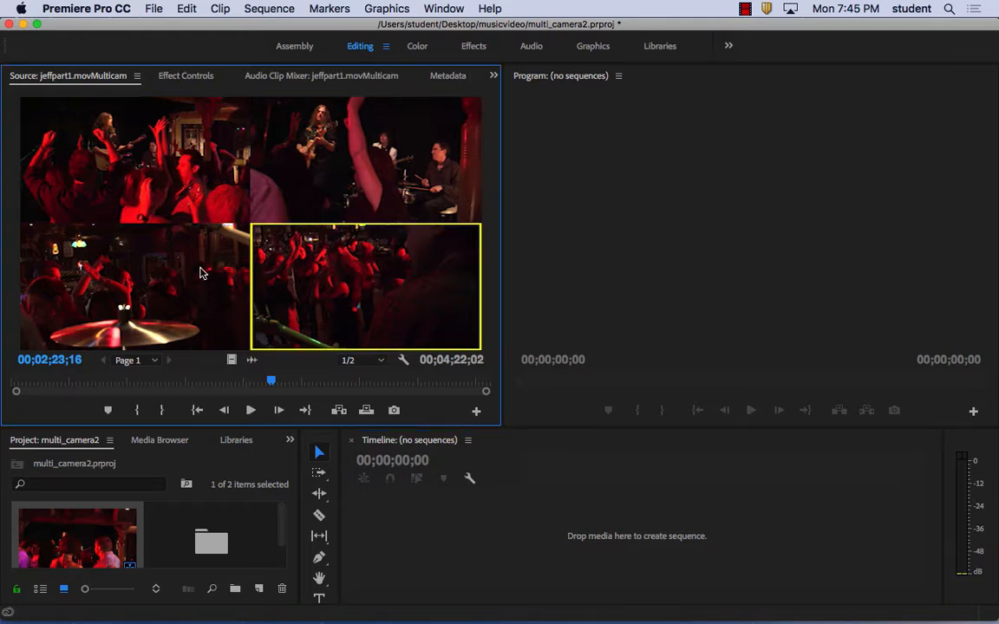
{"action": "left_click", "coordinate": [182, 240]}
{"action": "left_click", "coordinate": [160, 165]}
{"action": "left_click", "coordinate": [266, 143]}
{"action": "left_click", "coordinate": [310, 254]}
{"action": "left_click", "coordinate": [165, 258]}
{"action": "left_click", "coordinate": [156, 153]}
{"action": "left_click", "coordinate": [274, 137]}
{"action": "left_click", "coordinate": [314, 246]}
{"action": "left_click", "coordinate": [170, 246]}
{"action": "left_click", "coordinate": [167, 176]}
{"action": "left_click", "coordinate": [274, 143]}
{"action": "left_click", "coordinate": [330, 244]}
{"action": "left_click", "coordinate": [182, 243]}
{"action": "left_click", "coordinate": [195, 167]}
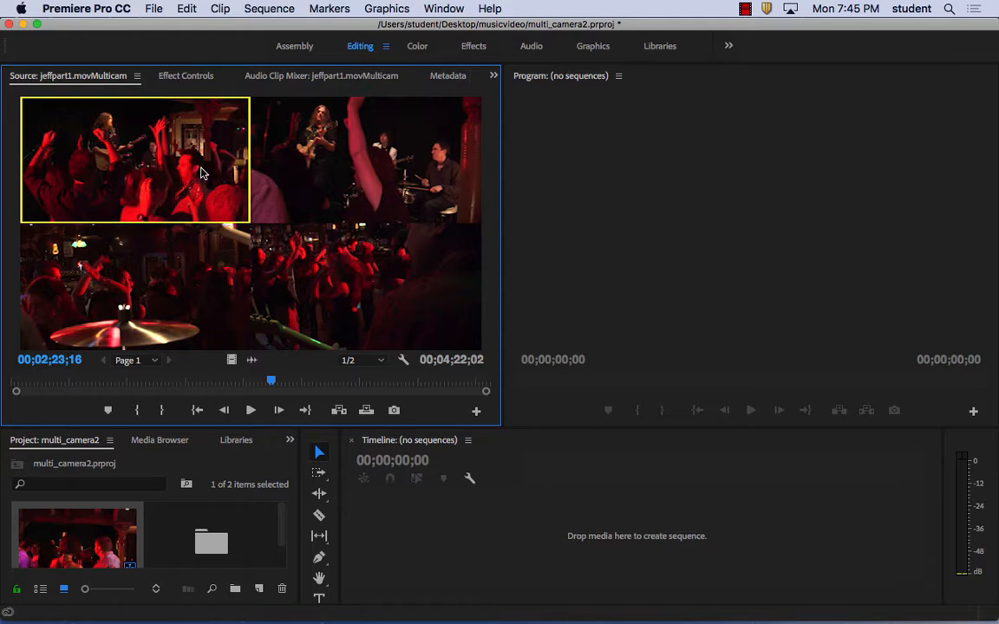
{"action": "left_click", "coordinate": [442, 9]}
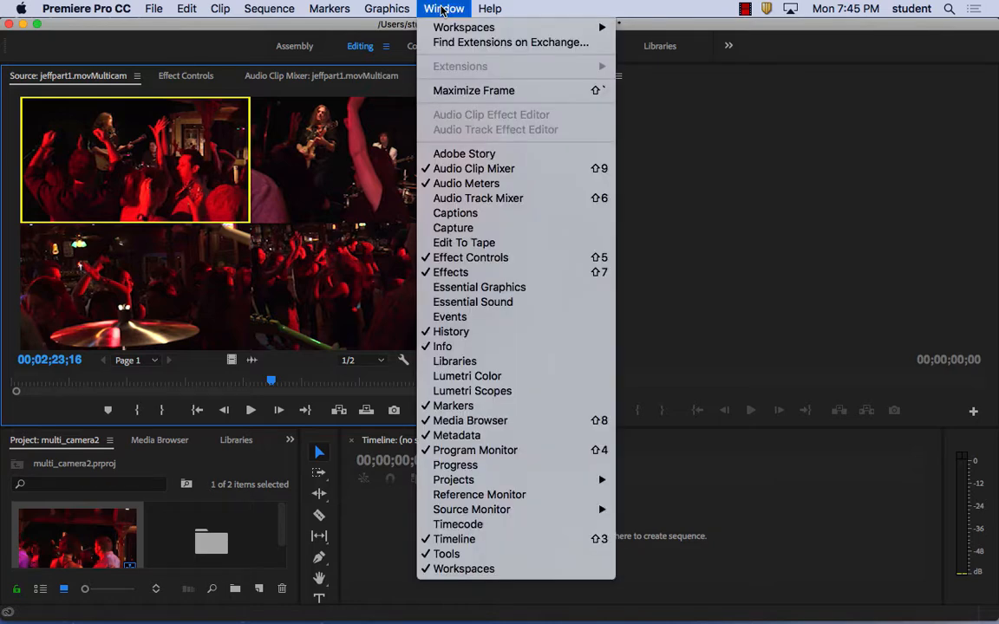
{"action": "left_click", "coordinate": [521, 495]}
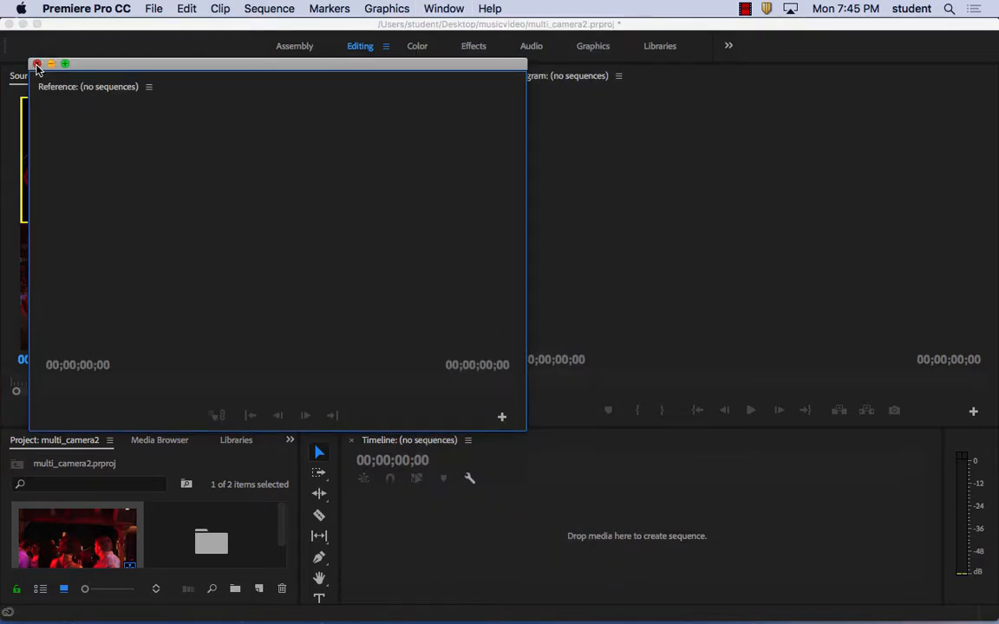
{"action": "left_click", "coordinate": [35, 64]}
Step: Switch to Firefox and skim the YouTube video "Multicam Editing in Premiere CC" for the steps after creating the multicam sequence
{"action": "mouse_move", "coordinate": [436, 621]}
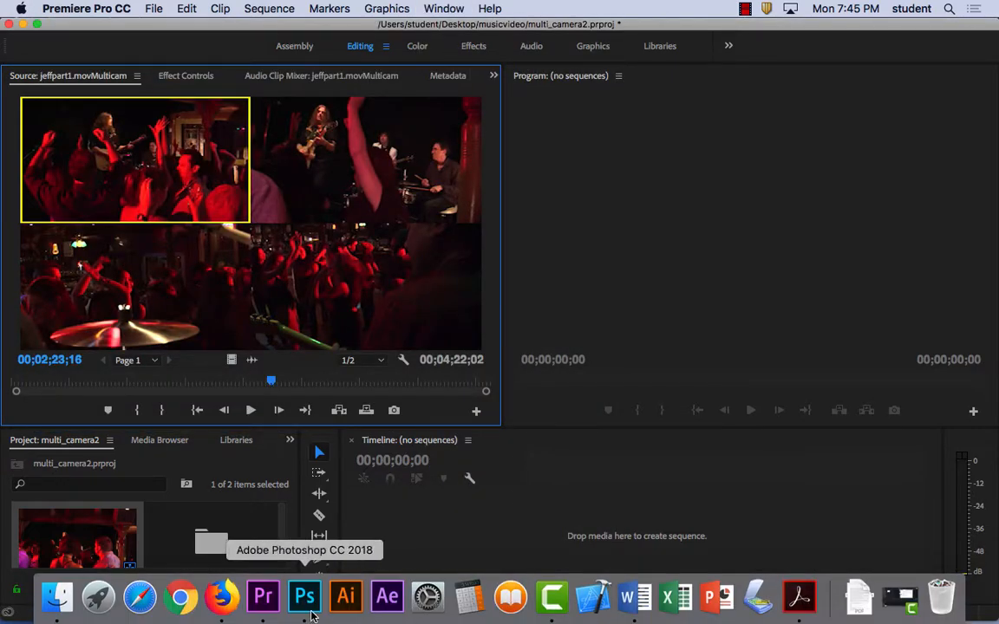
{"action": "left_click", "coordinate": [227, 597]}
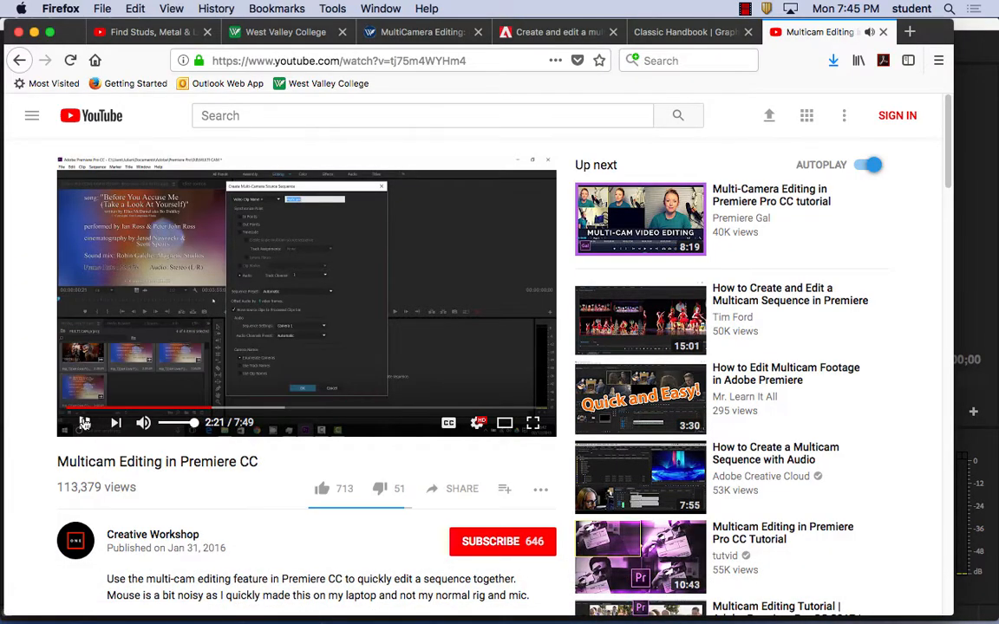
{"action": "key", "text": "space"}
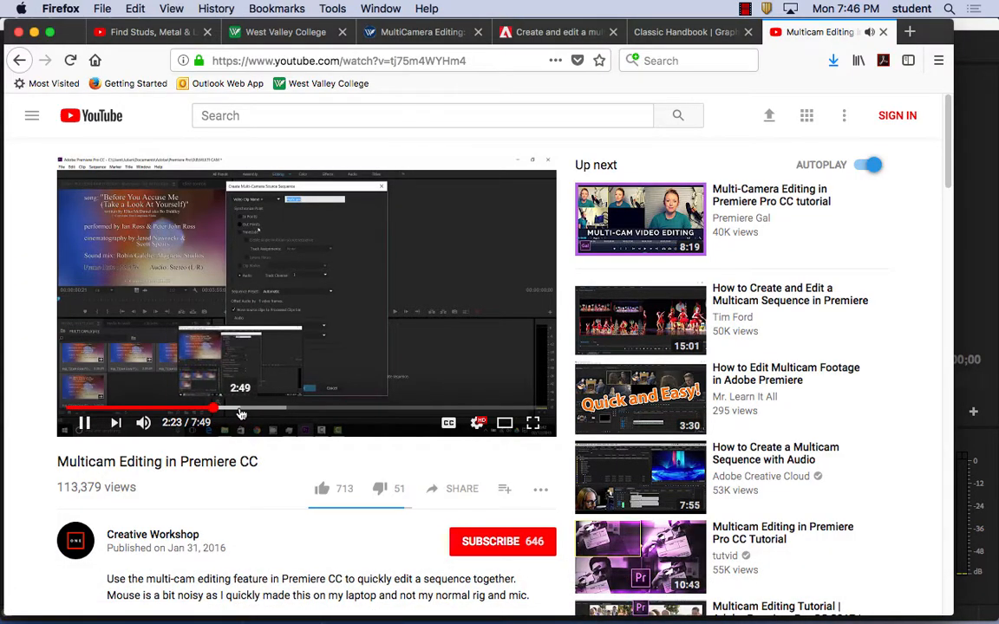
{"action": "left_click", "coordinate": [229, 409]}
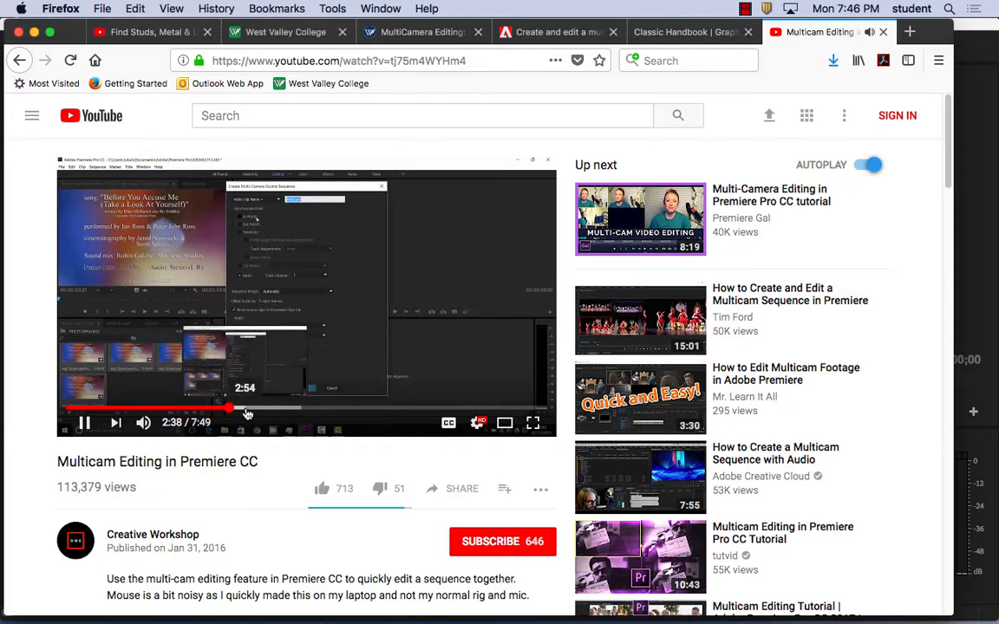
{"action": "left_click", "coordinate": [247, 411]}
{"action": "left_click", "coordinate": [261, 411]}
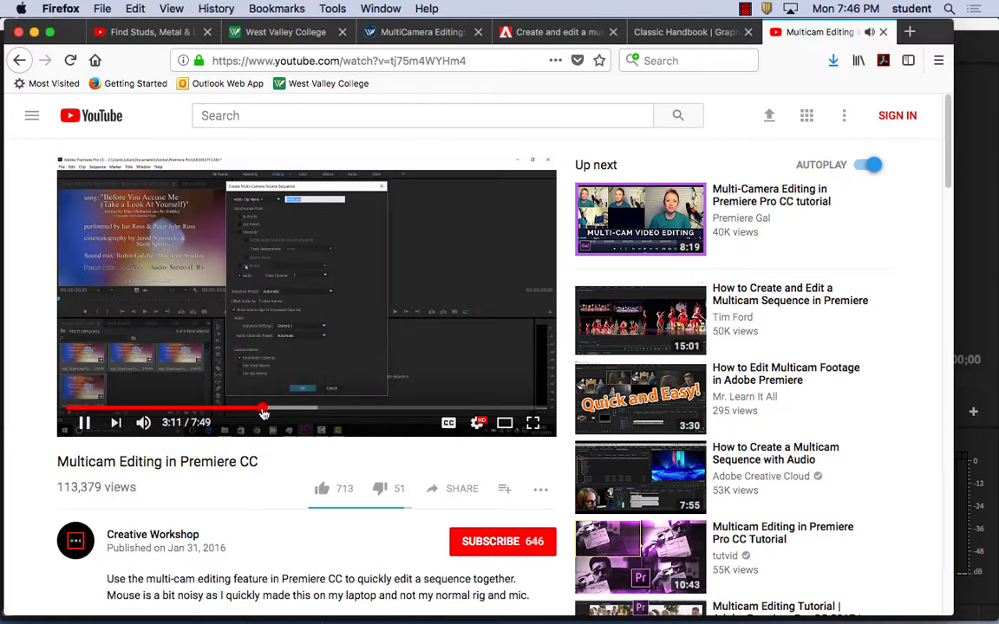
{"action": "left_click", "coordinate": [283, 411]}
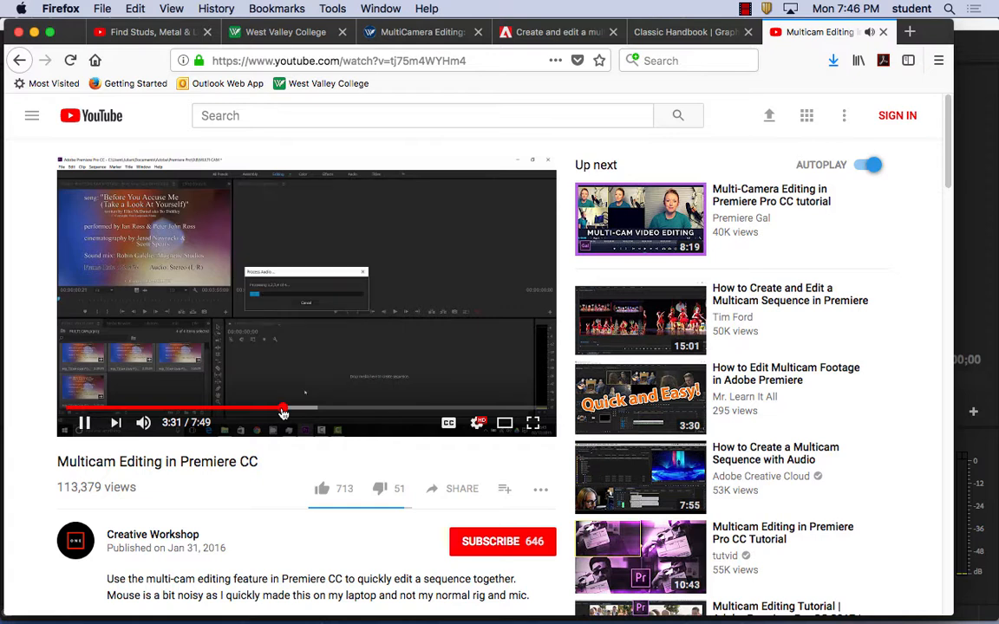
{"action": "left_click", "coordinate": [299, 411]}
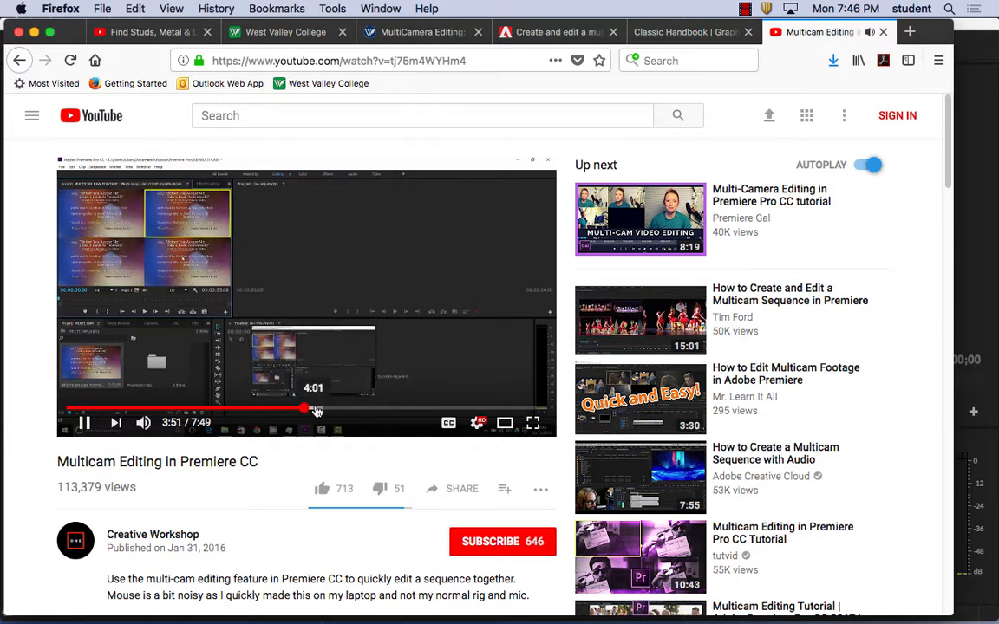
{"action": "left_click", "coordinate": [318, 411]}
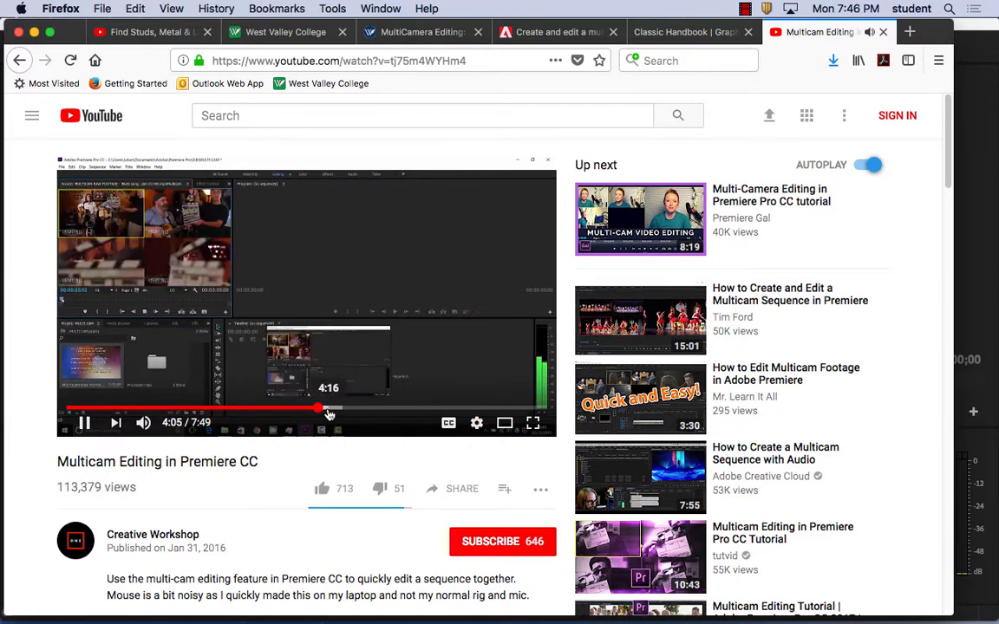
{"action": "left_click", "coordinate": [335, 412]}
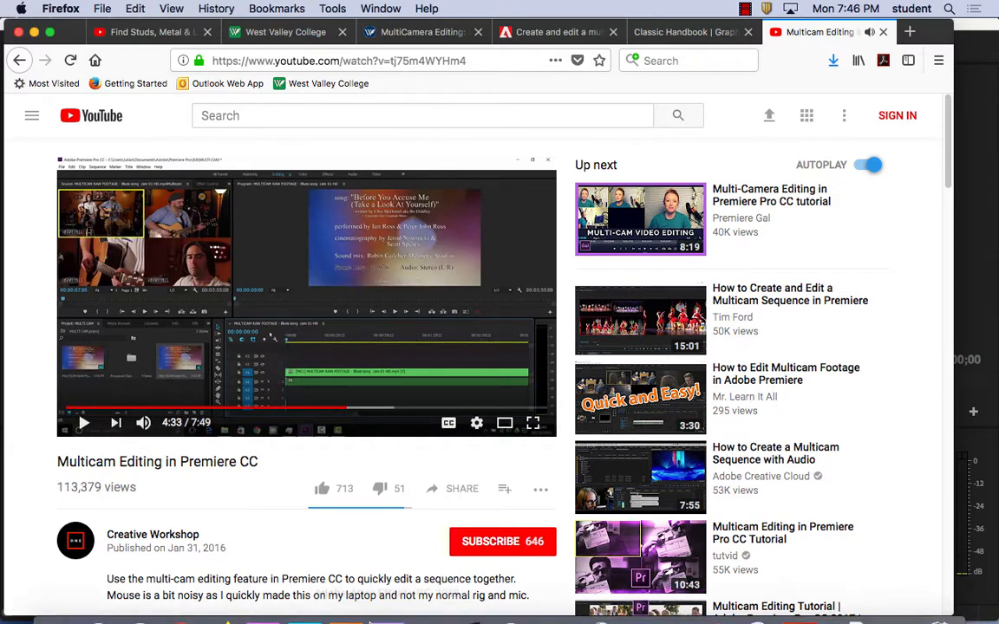
Step: Switch back to Premiere Pro and shorten the monitor area to give the project and timeline more height
{"action": "left_click", "coordinate": [274, 598]}
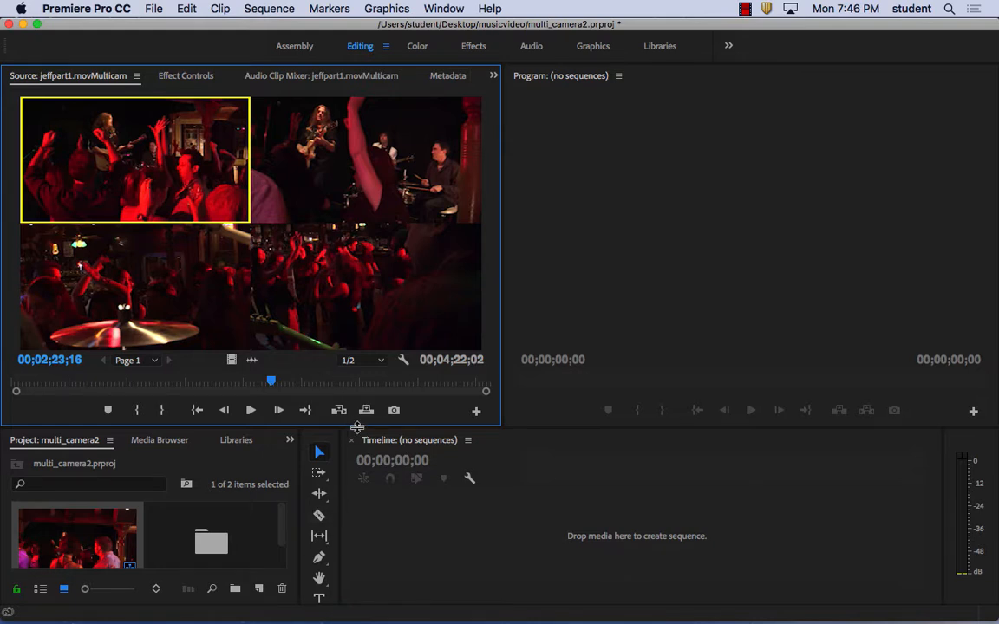
{"action": "left_click_drag", "start_coordinate": [348, 428], "coordinate": [327, 293]}
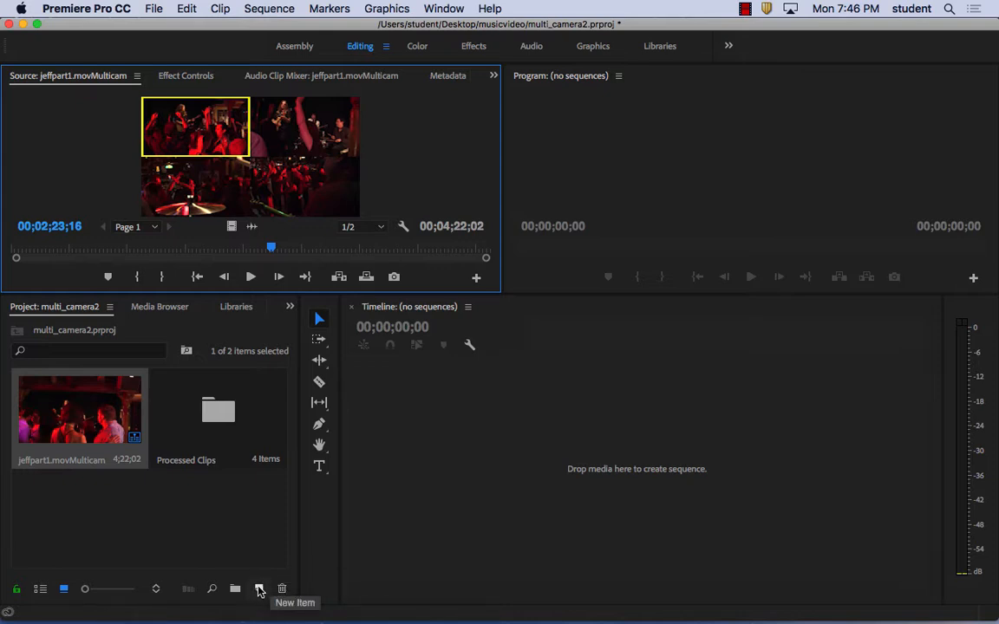
Step: Create a timeline sequence from the multi-camera clip jeffpart1.movMulticam
{"action": "left_click", "coordinate": [94, 413]}
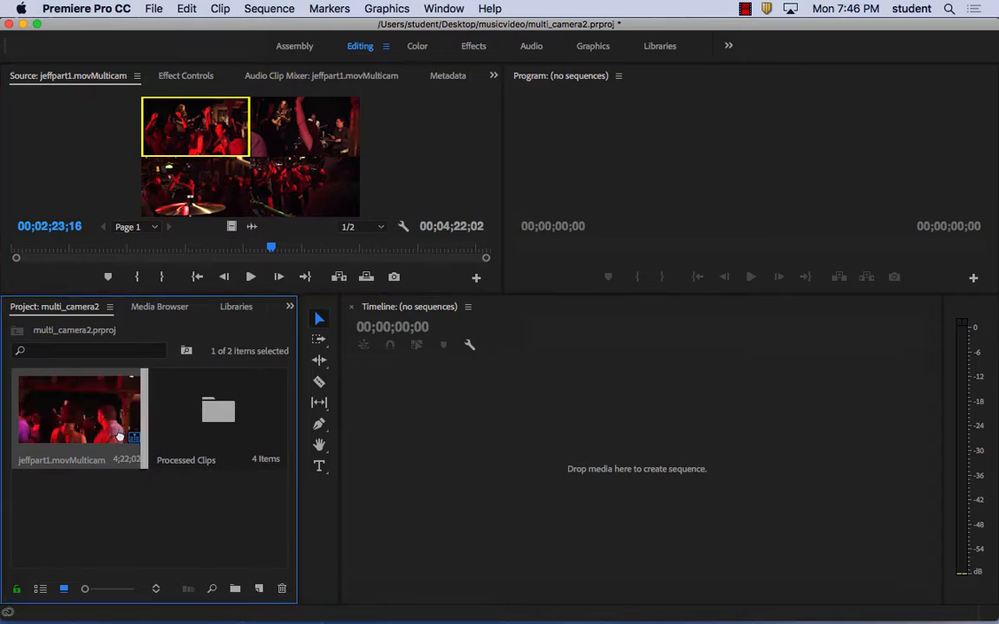
{"action": "left_click_drag", "start_coordinate": [260, 593], "coordinate": [260, 593]}
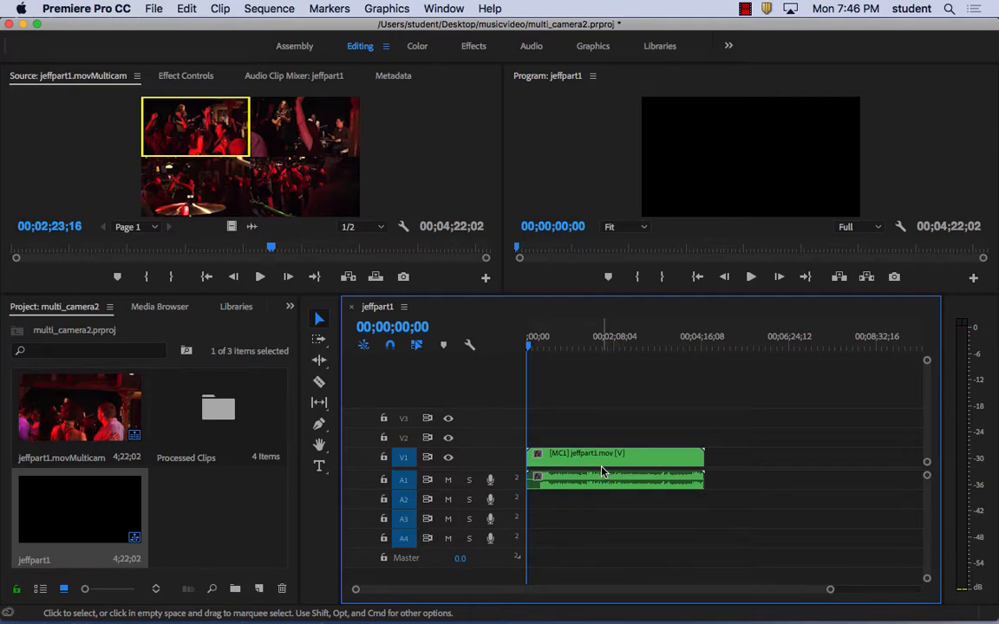
Step: Scrub the new sequence's playhead to 00;02;30;21 and enlarge the monitor area above the timeline
{"action": "left_click_drag", "start_coordinate": [530, 342], "coordinate": [606, 362]}
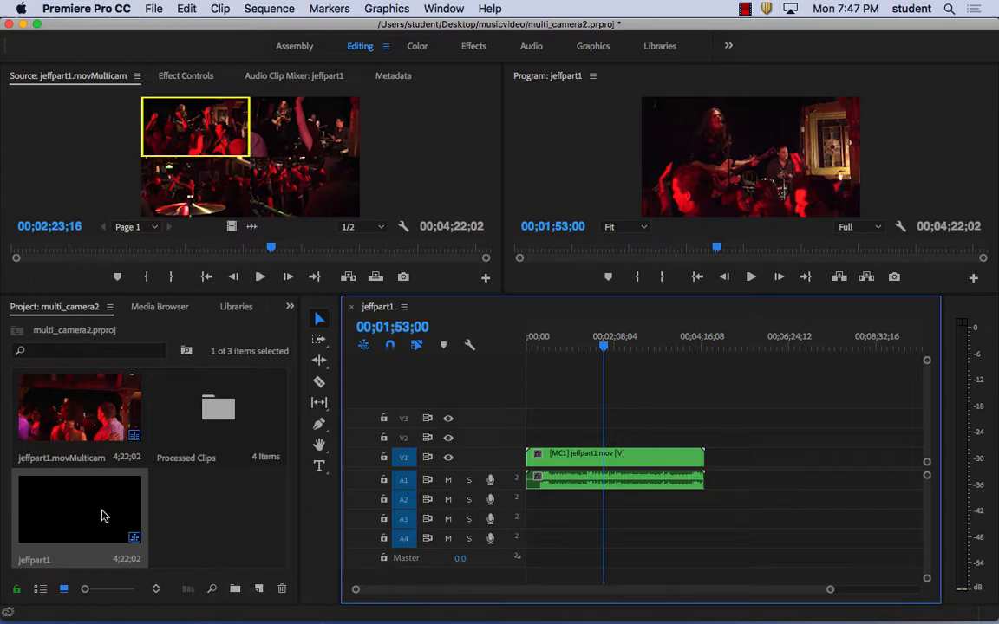
{"action": "left_click_drag", "start_coordinate": [602, 345], "coordinate": [628, 372]}
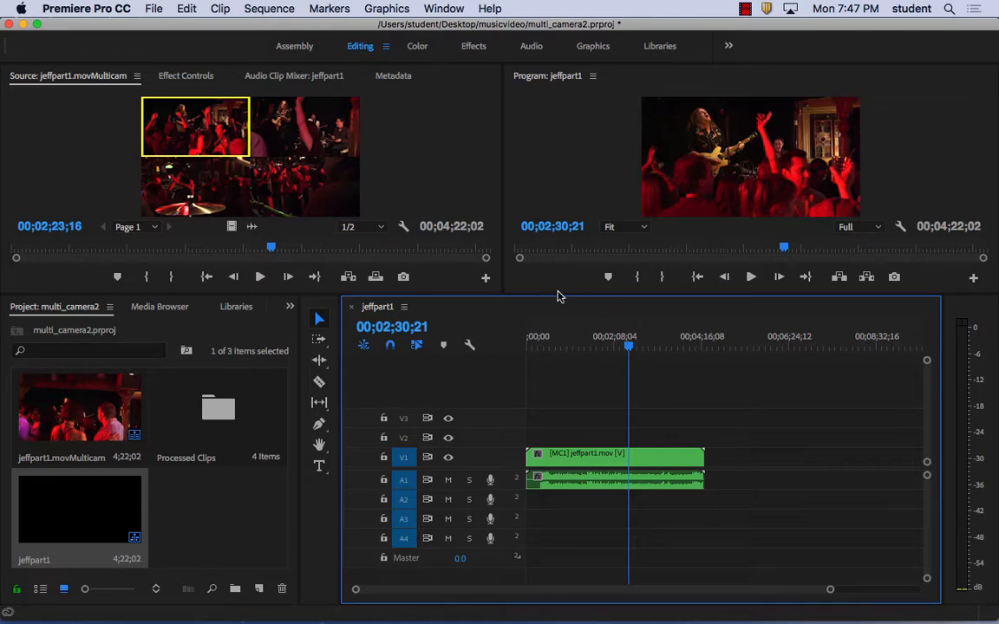
{"action": "left_click_drag", "start_coordinate": [559, 294], "coordinate": [562, 333]}
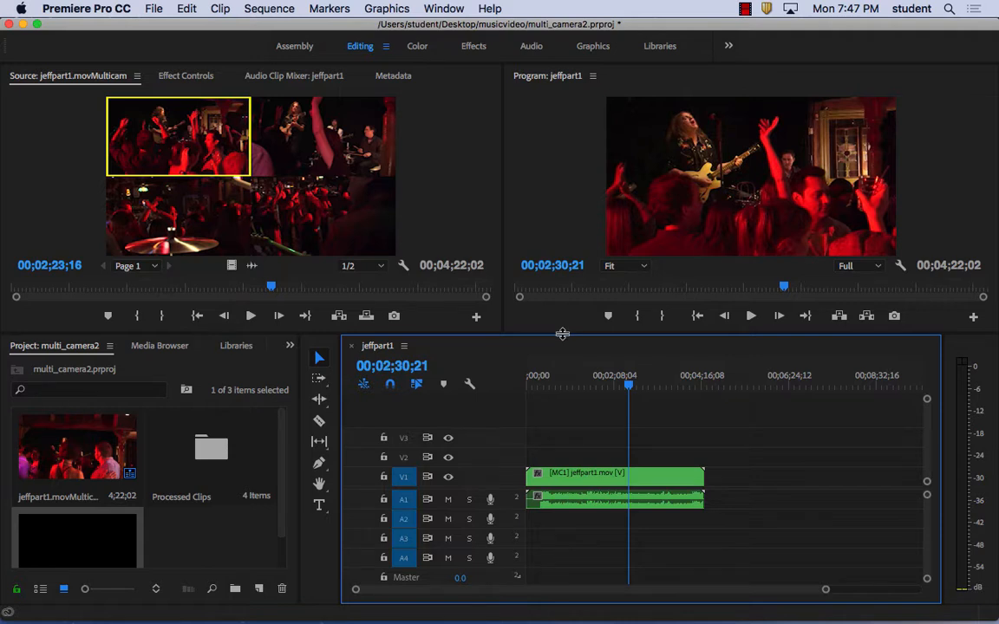
{"action": "left_click", "coordinate": [443, 7]}
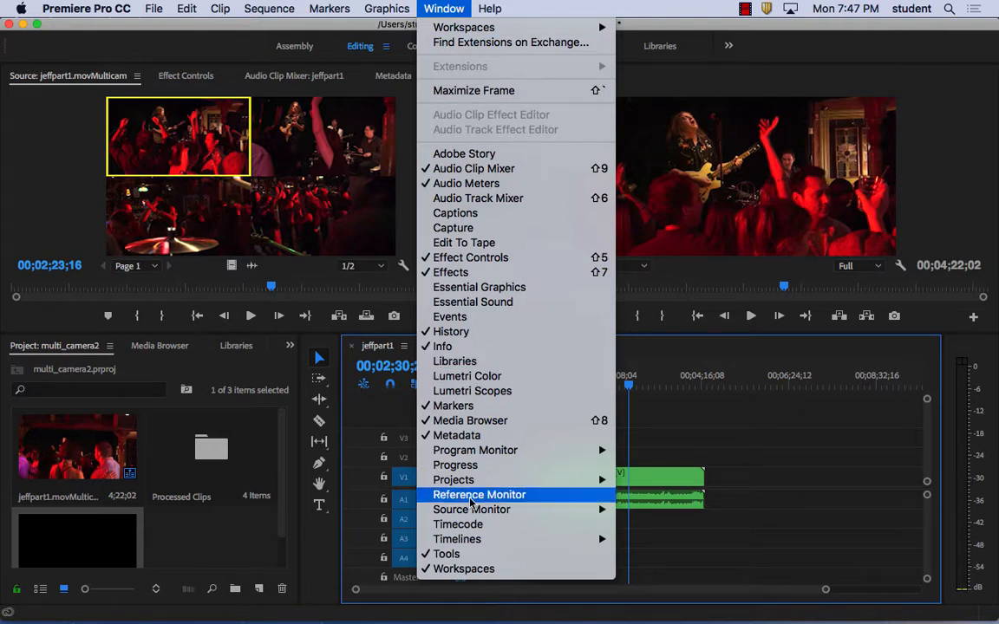
{"action": "mouse_move", "coordinate": [491, 453]}
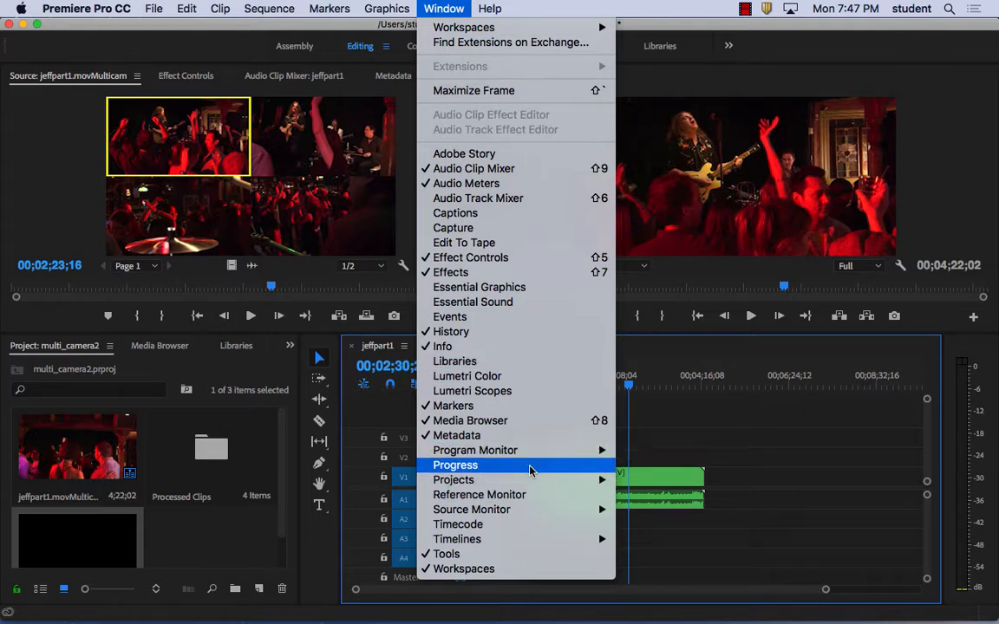
{"action": "mouse_move", "coordinate": [527, 481]}
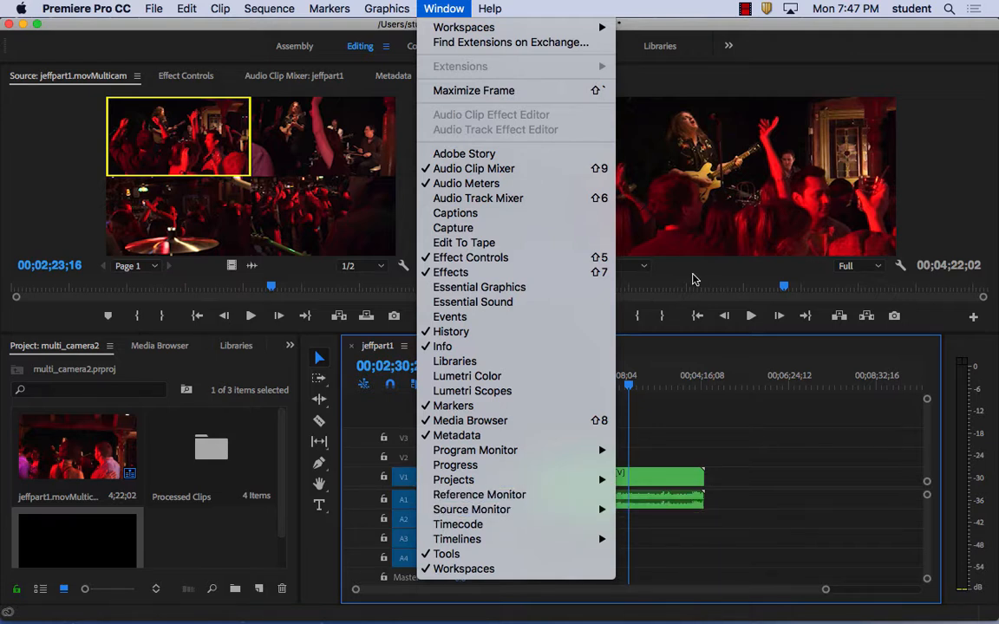
{"action": "left_click", "coordinate": [538, 496]}
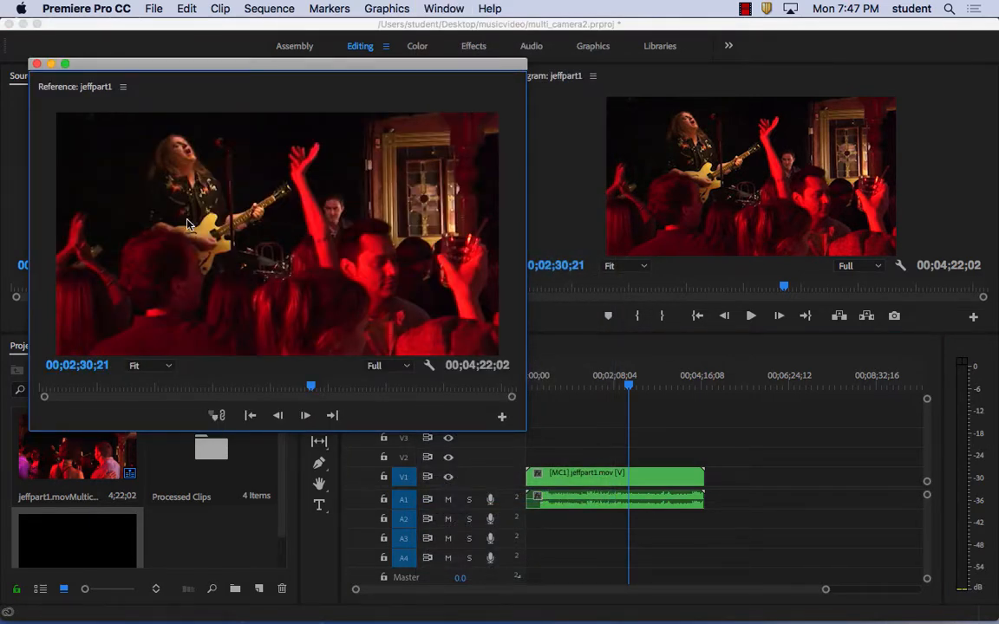
{"action": "left_click", "coordinate": [36, 65]}
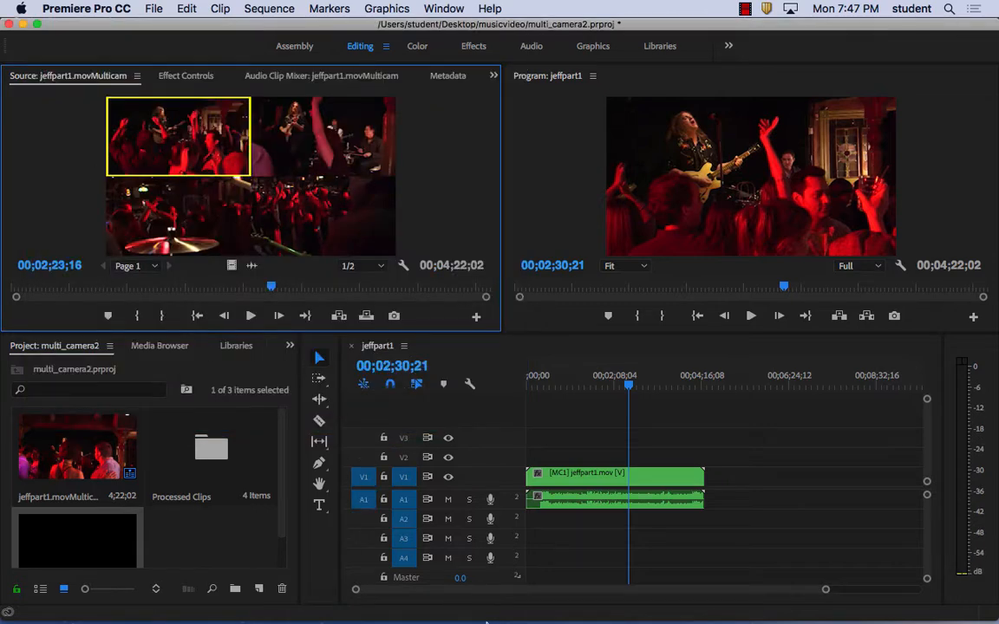
Step: Switch to Firefox and play the YouTube video "Multicam Editing in Premiere CC" from 4:49
{"action": "mouse_move", "coordinate": [469, 598]}
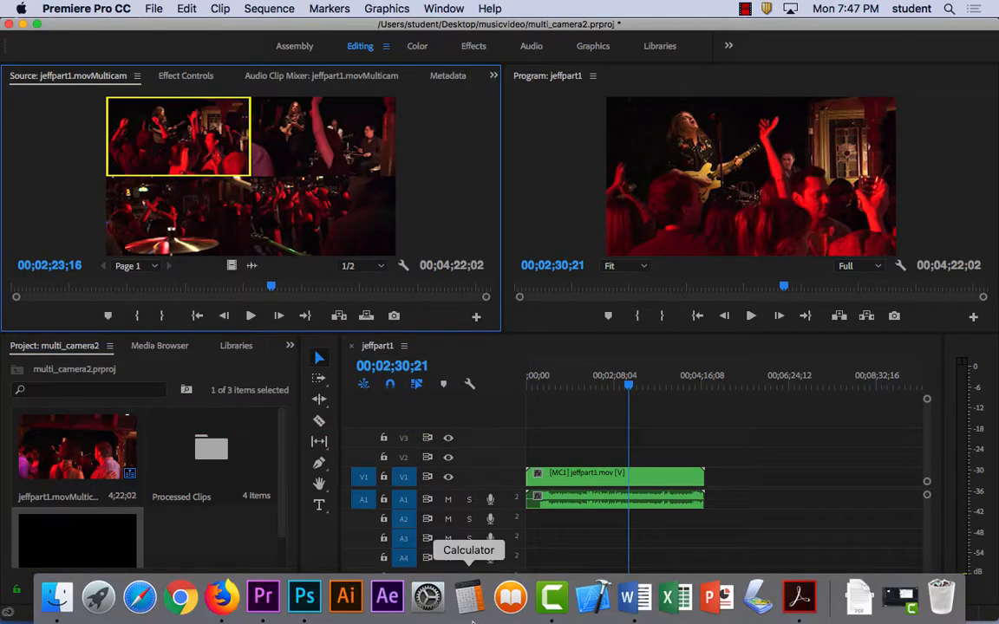
{"action": "left_click", "coordinate": [221, 597]}
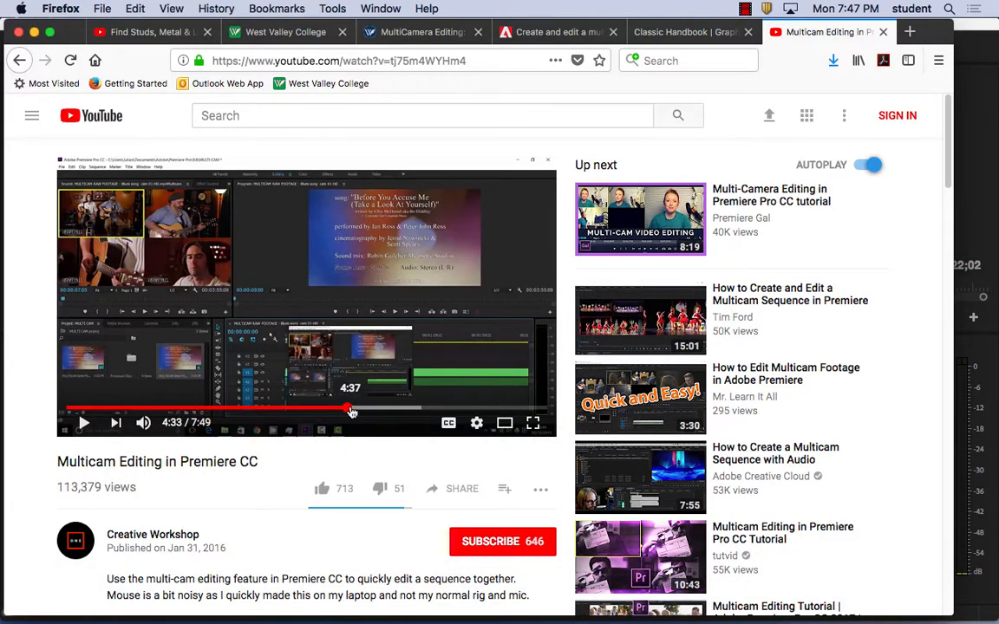
{"action": "left_click_drag", "start_coordinate": [352, 413], "coordinate": [364, 414]}
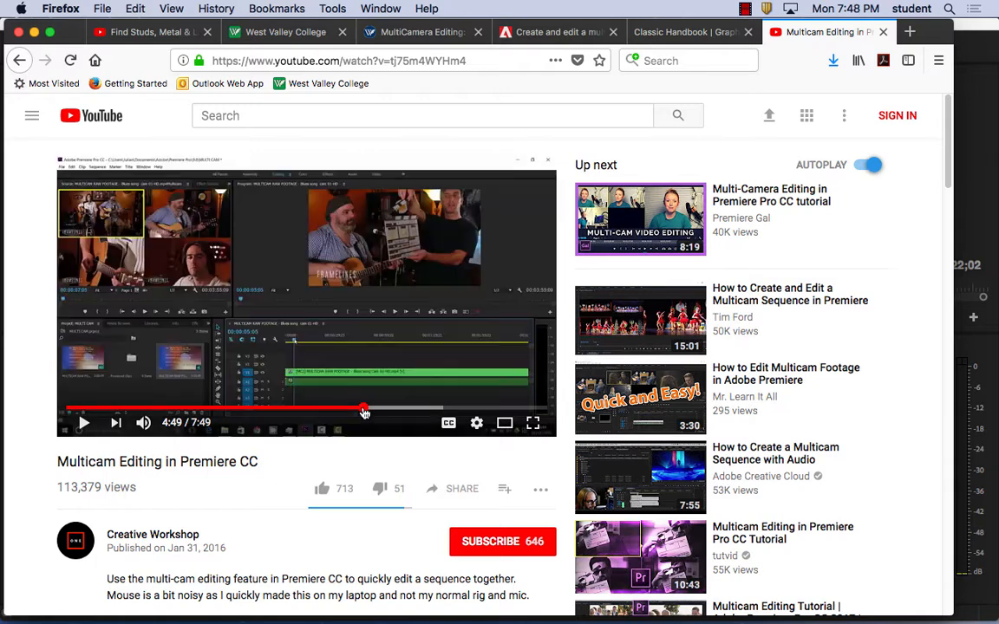
{"action": "left_click", "coordinate": [84, 422]}
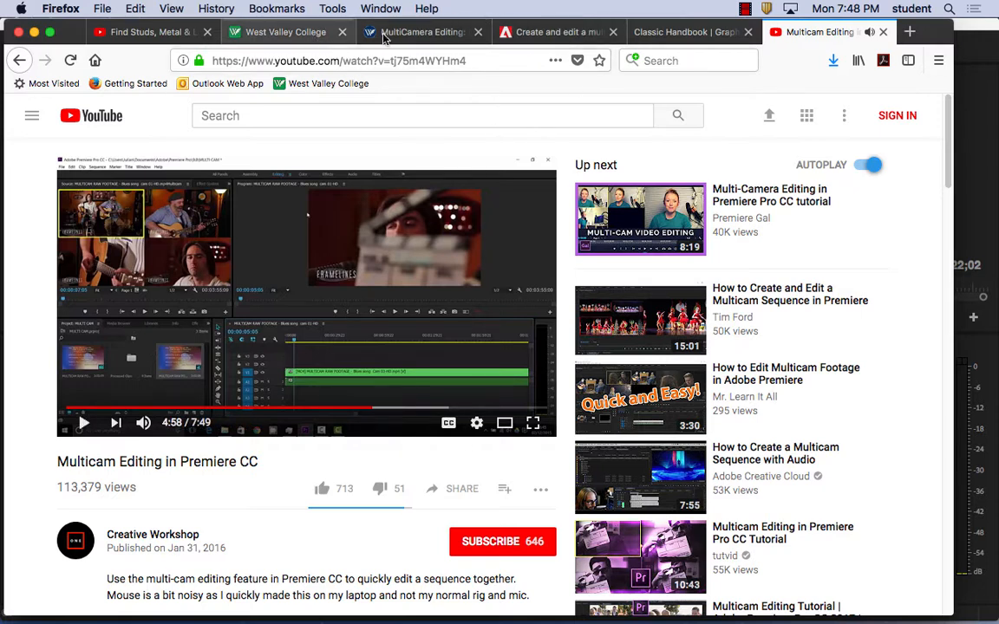
{"action": "mouse_move", "coordinate": [410, 621]}
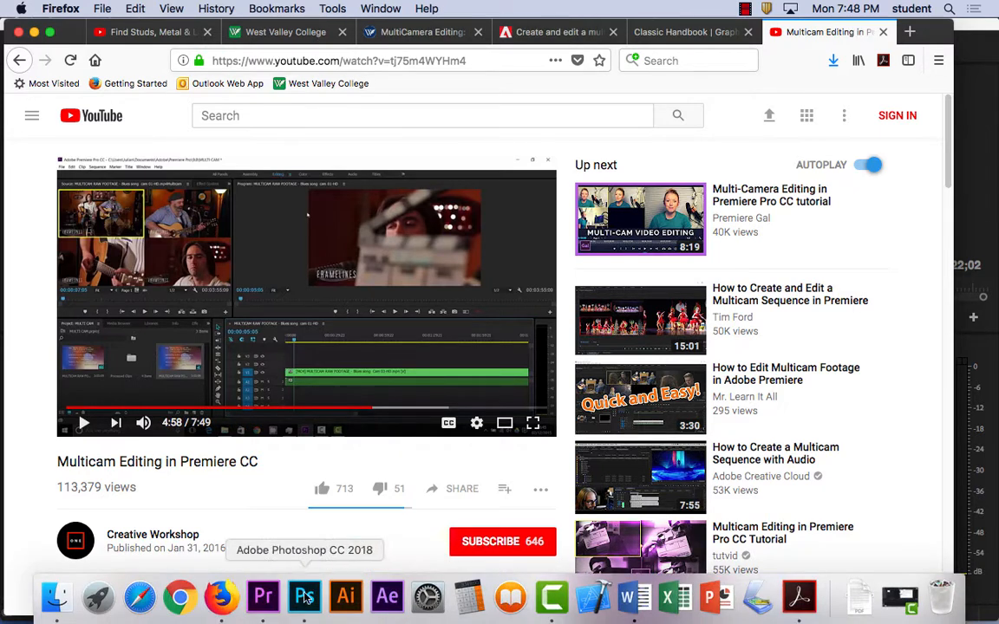
Step: Switch back to Premiere Pro, cycle through the four camera angles in the Source Monitor, and scrub the sequence to 00;00;23;29
{"action": "left_click", "coordinate": [263, 598]}
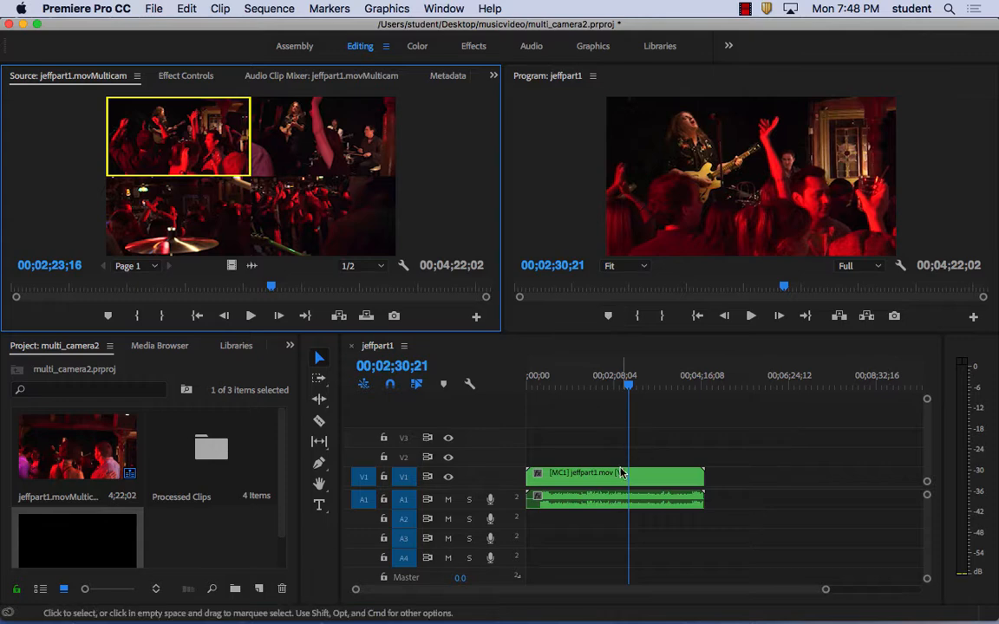
{"action": "left_click_drag", "start_coordinate": [626, 381], "coordinate": [595, 387]}
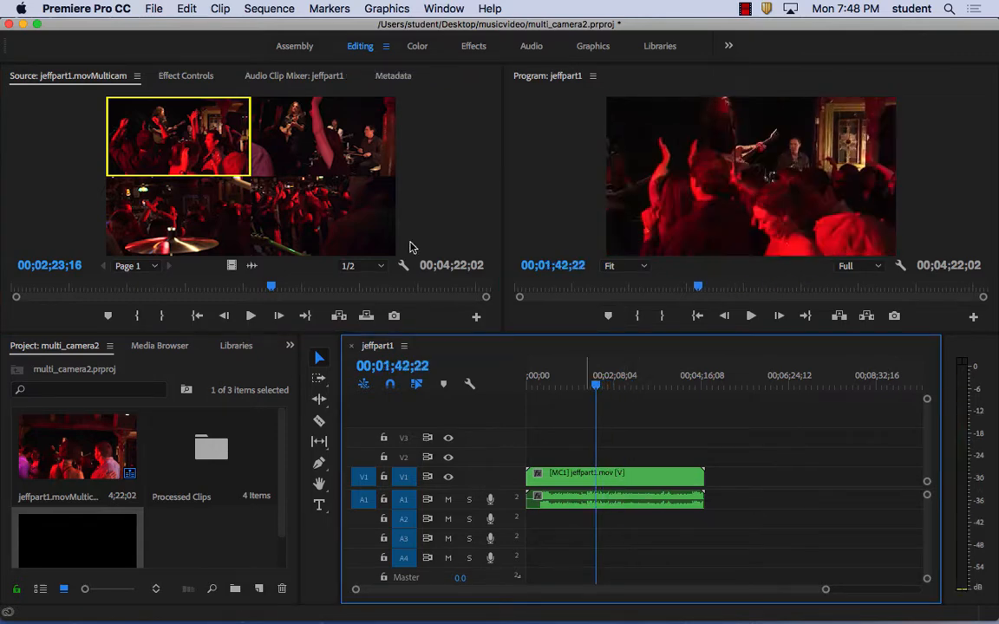
{"action": "left_click", "coordinate": [322, 143]}
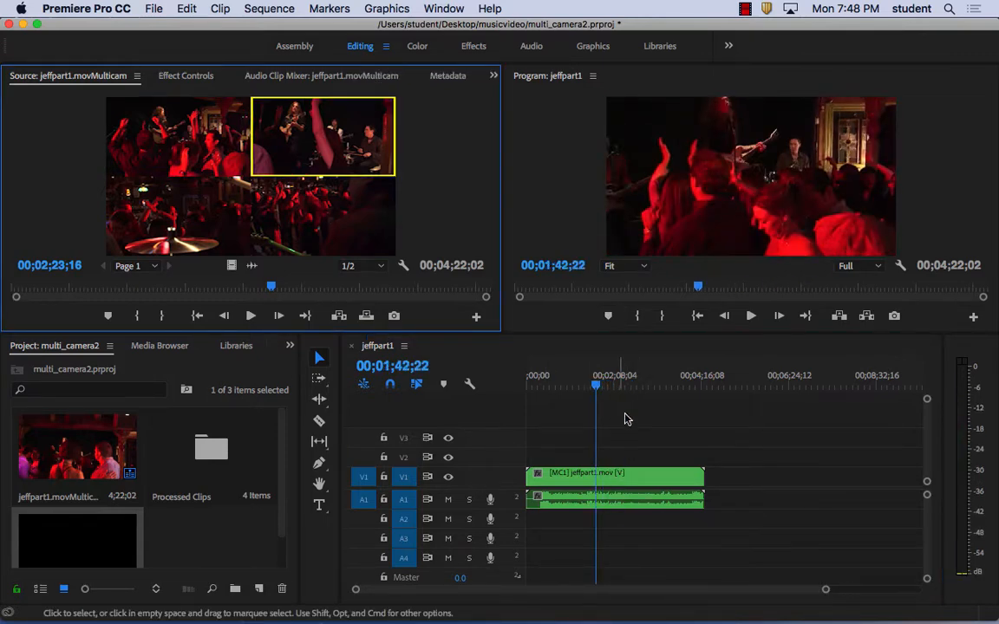
{"action": "left_click", "coordinate": [342, 228]}
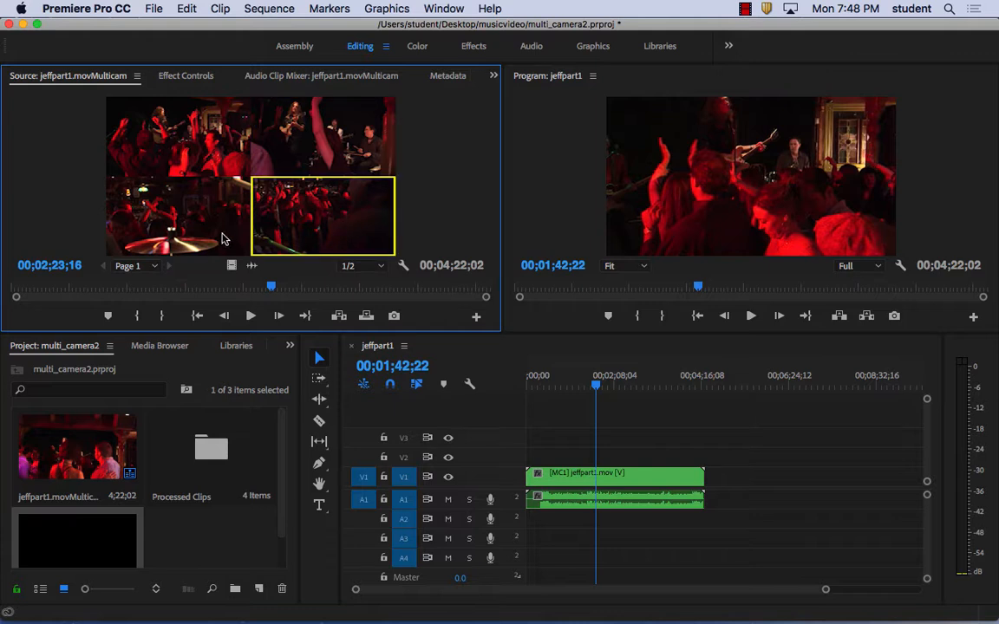
{"action": "left_click", "coordinate": [193, 205]}
{"action": "left_click", "coordinate": [206, 137]}
{"action": "left_click", "coordinate": [273, 125]}
{"action": "left_click", "coordinate": [284, 202]}
{"action": "left_click", "coordinate": [202, 185]}
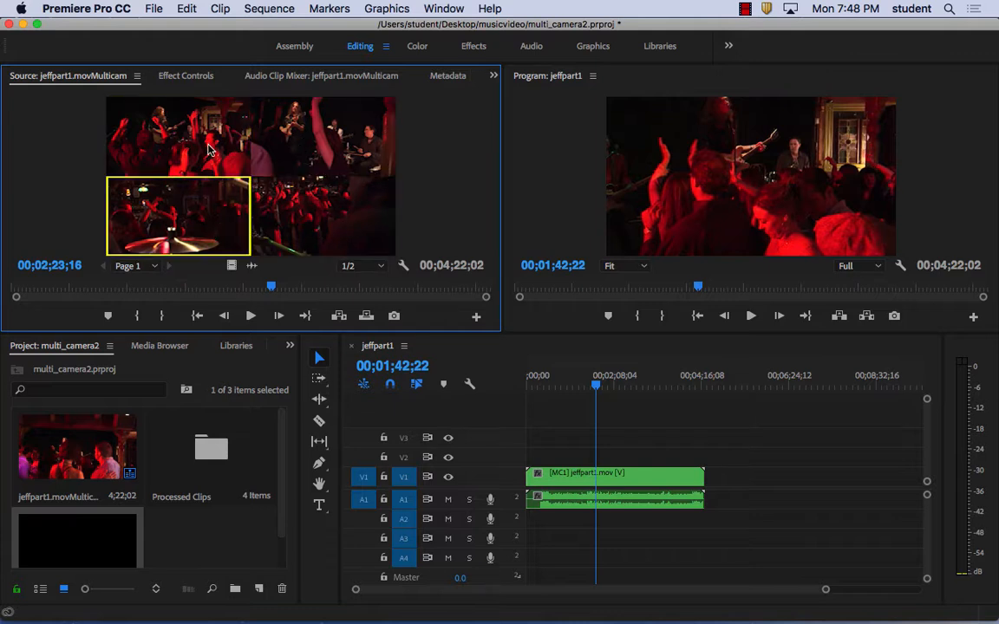
{"action": "left_click", "coordinate": [187, 127]}
{"action": "left_click", "coordinate": [264, 124]}
{"action": "left_click", "coordinate": [275, 184]}
{"action": "left_click", "coordinate": [193, 189]}
{"action": "left_click", "coordinate": [186, 131]}
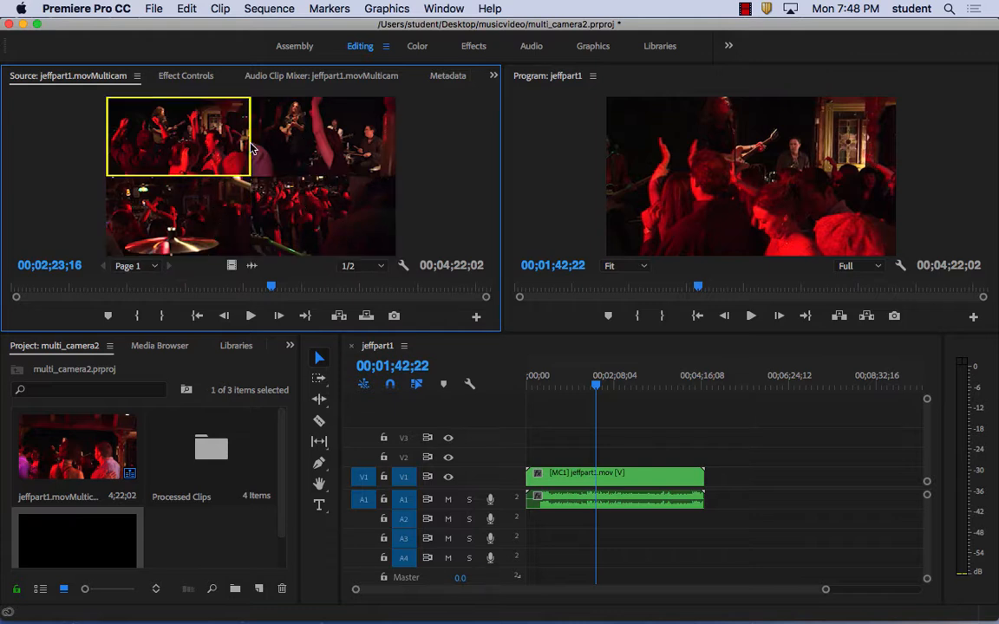
{"action": "left_click", "coordinate": [262, 127]}
{"action": "left_click", "coordinate": [279, 184]}
{"action": "left_click", "coordinate": [202, 195]}
{"action": "left_click", "coordinate": [206, 137]}
{"action": "left_click", "coordinate": [260, 124]}
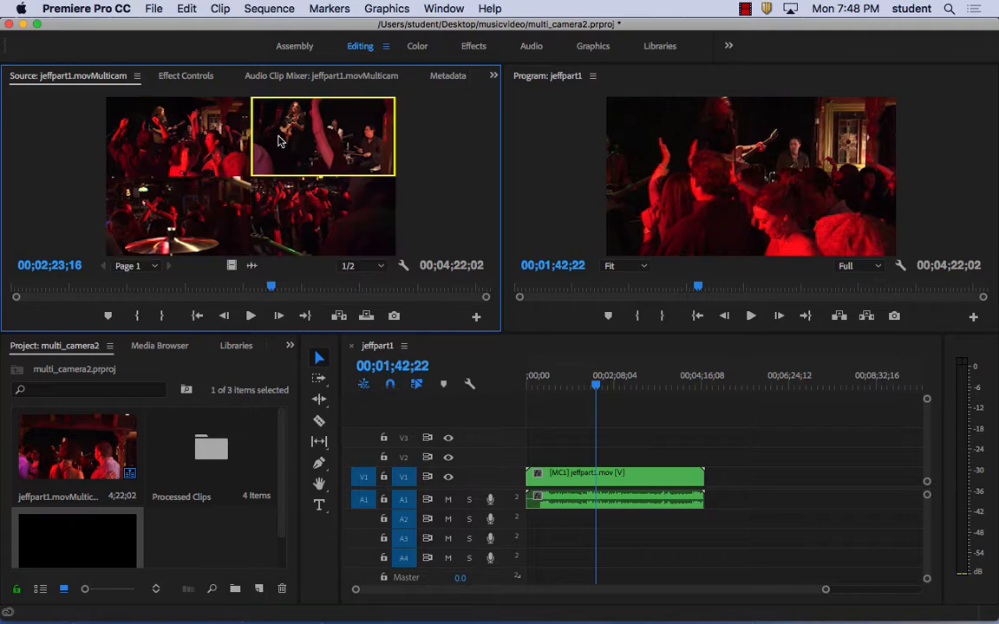
{"action": "left_click", "coordinate": [272, 190]}
{"action": "left_click", "coordinate": [187, 188]}
{"action": "left_click", "coordinate": [195, 130]}
{"action": "left_click", "coordinate": [269, 126]}
{"action": "left_click", "coordinate": [286, 187]}
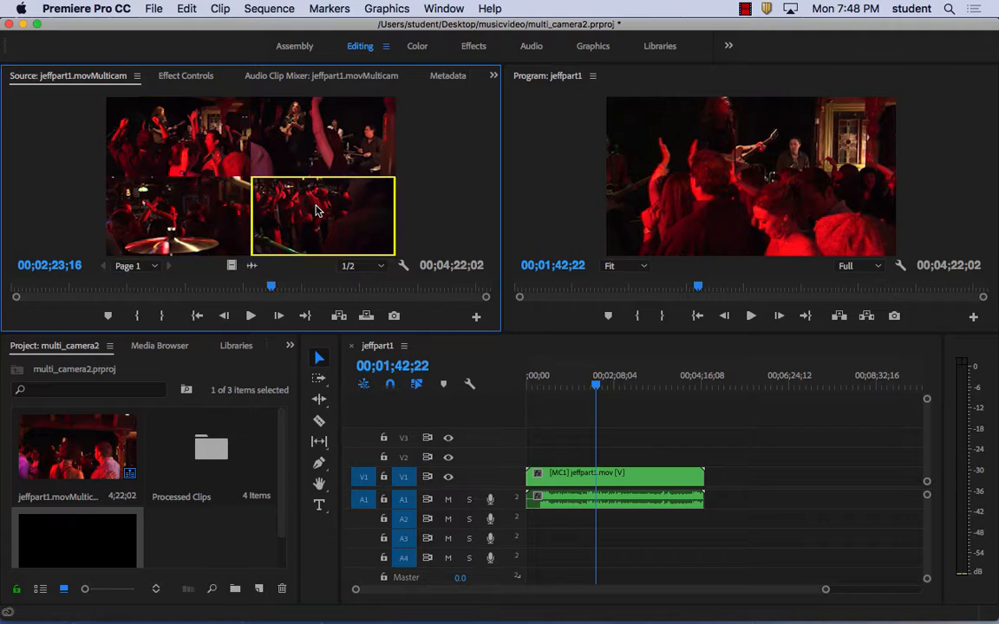
{"action": "left_click_drag", "start_coordinate": [597, 384], "coordinate": [603, 392]}
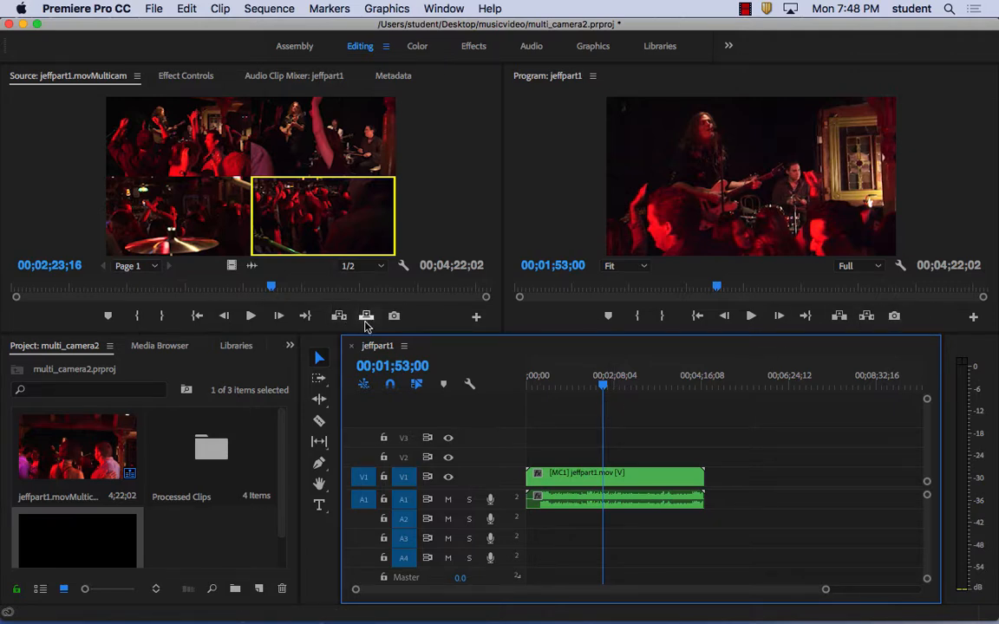
{"action": "left_click_drag", "start_coordinate": [604, 386], "coordinate": [543, 385]}
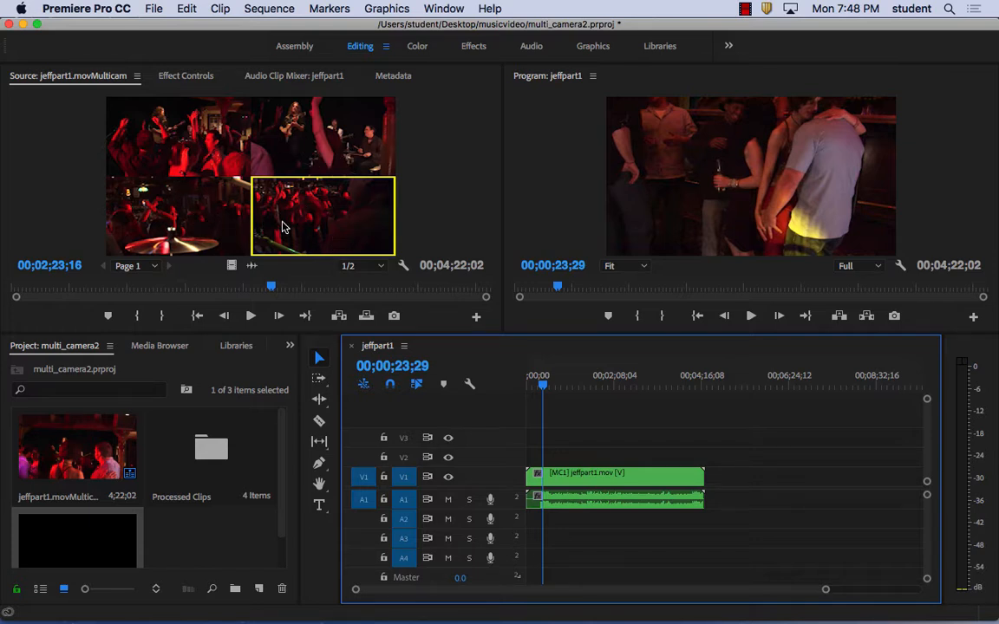
Step: Switch to Firefox and watch the multicam tutorial from about 5:05 for how to customize the Program Monitor's buttons
{"action": "left_click", "coordinate": [222, 599]}
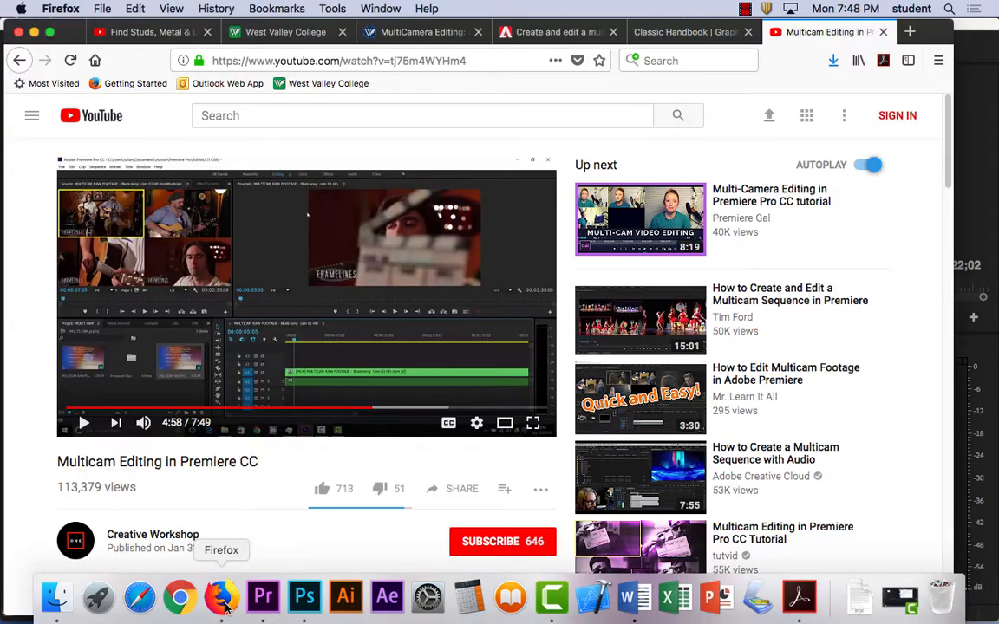
{"action": "left_click_drag", "start_coordinate": [372, 409], "coordinate": [384, 410]}
{"action": "left_click", "coordinate": [85, 422]}
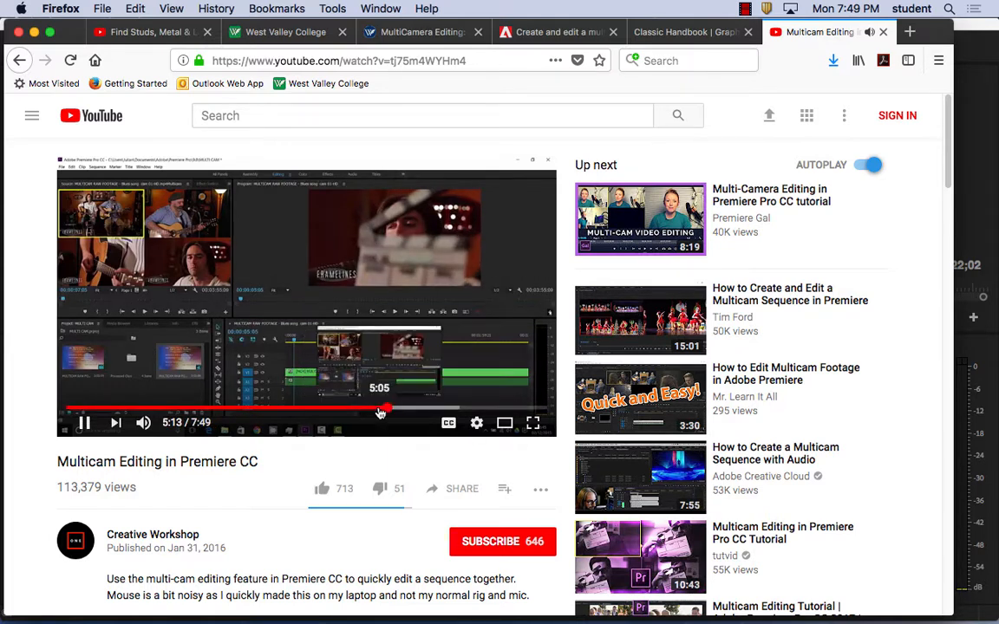
{"action": "left_click", "coordinate": [379, 410]}
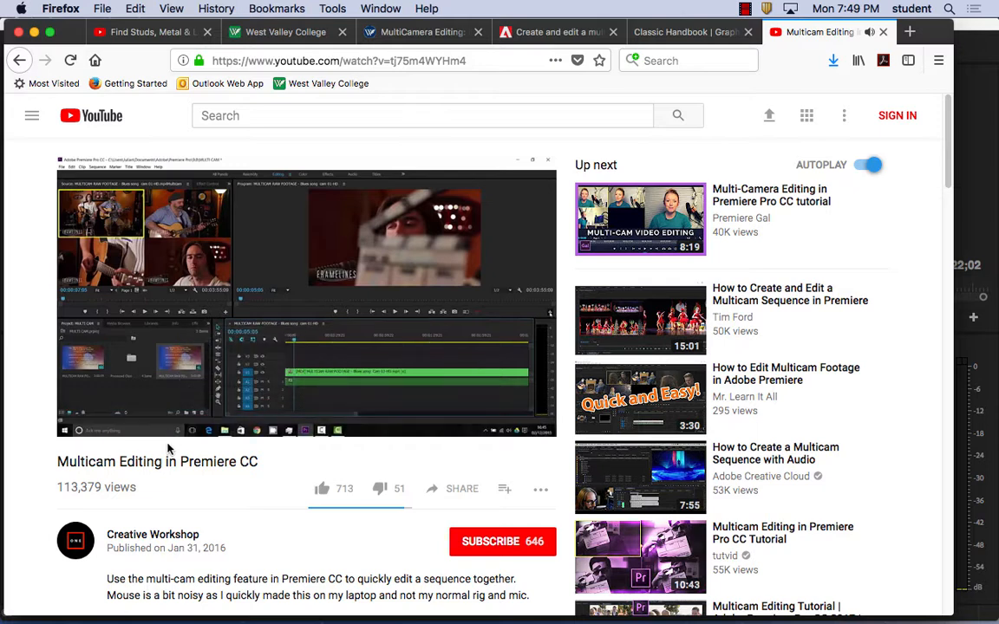
{"action": "left_click", "coordinate": [85, 422]}
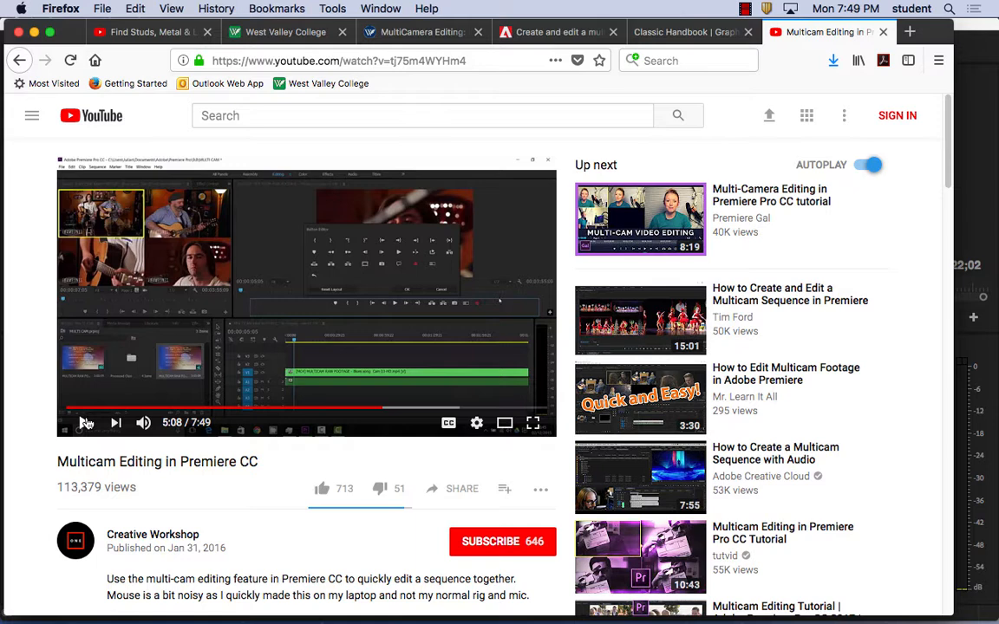
{"action": "mouse_move", "coordinate": [382, 598]}
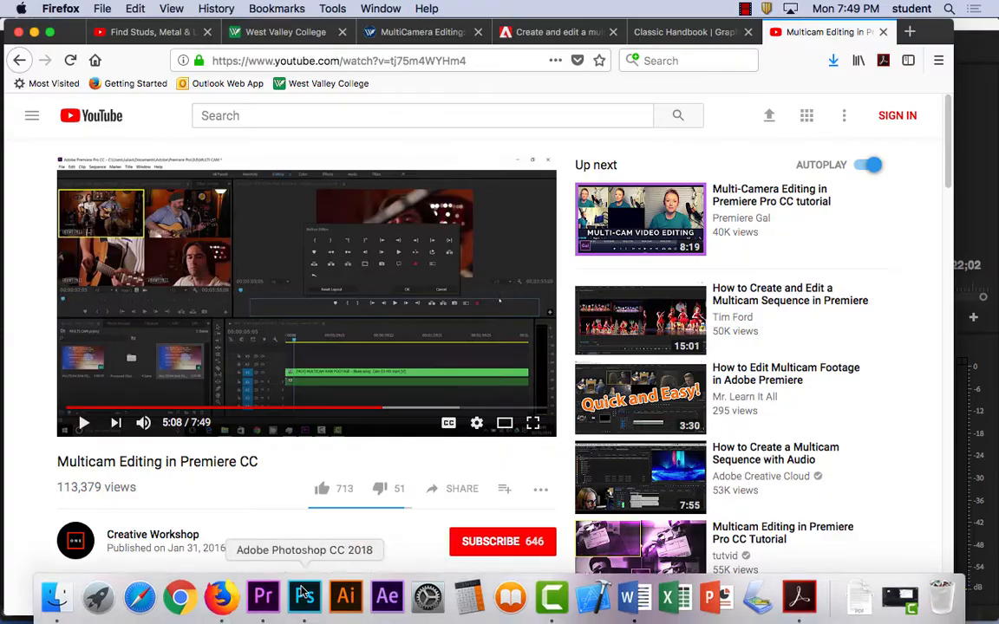
Step: Switch back to Premiere Pro, move the playhead to 00;00;44;15 and widen the Program Monitor
{"action": "left_click", "coordinate": [263, 596]}
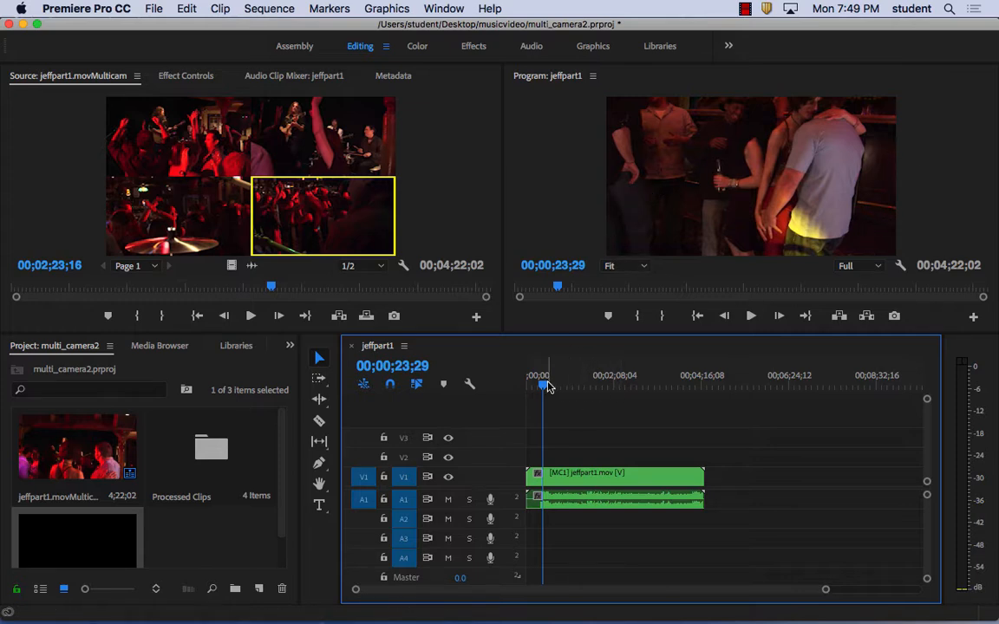
{"action": "left_click_drag", "start_coordinate": [545, 388], "coordinate": [559, 390]}
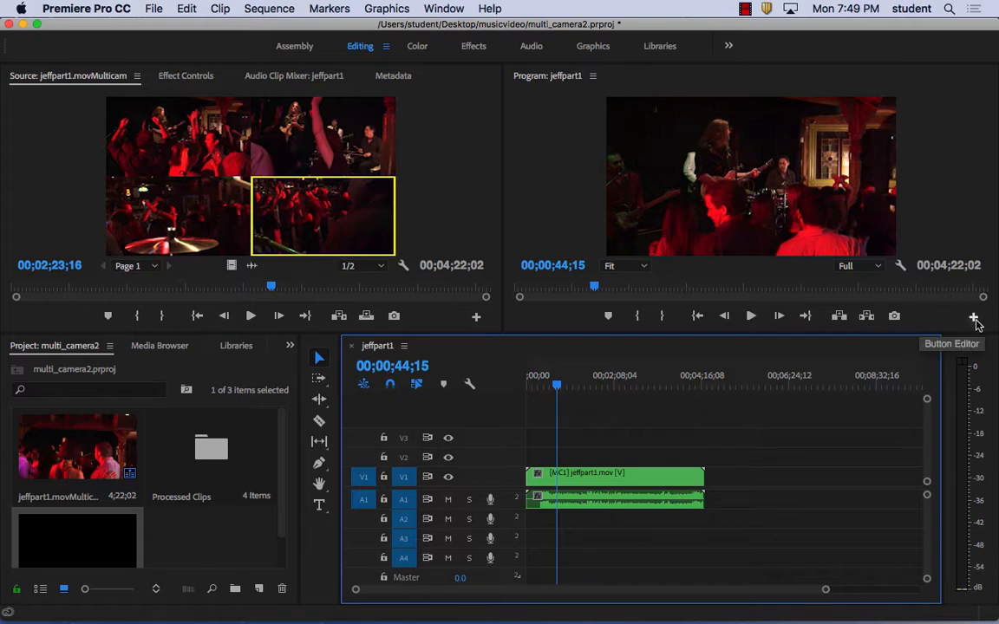
{"action": "left_click_drag", "start_coordinate": [501, 163], "coordinate": [317, 159]}
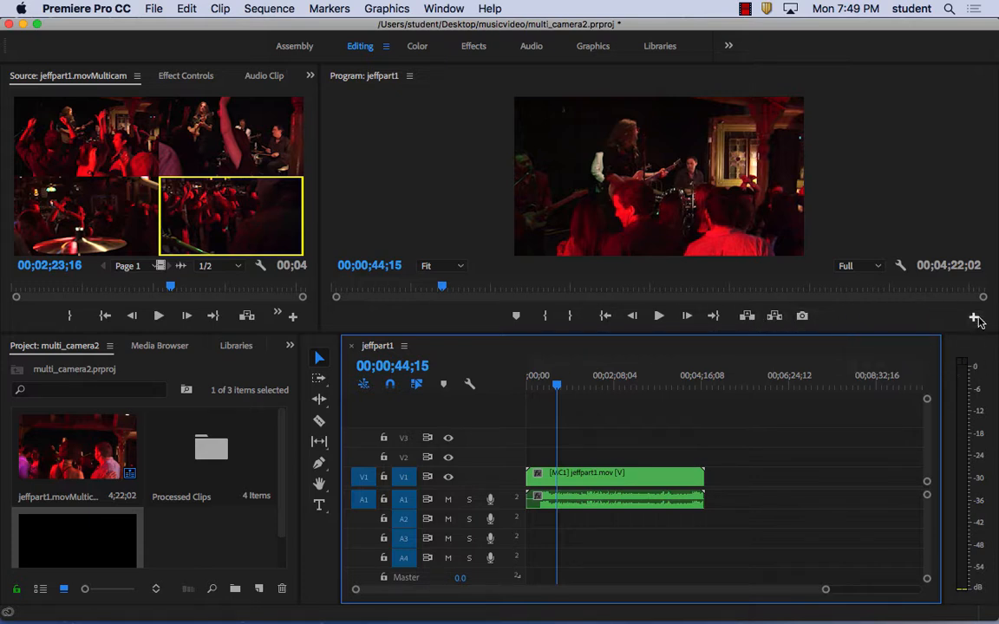
Step: Try to add the Multi-Camera Record On/Off Toggle to the Program Monitor's transport controls
{"action": "left_click", "coordinate": [973, 318]}
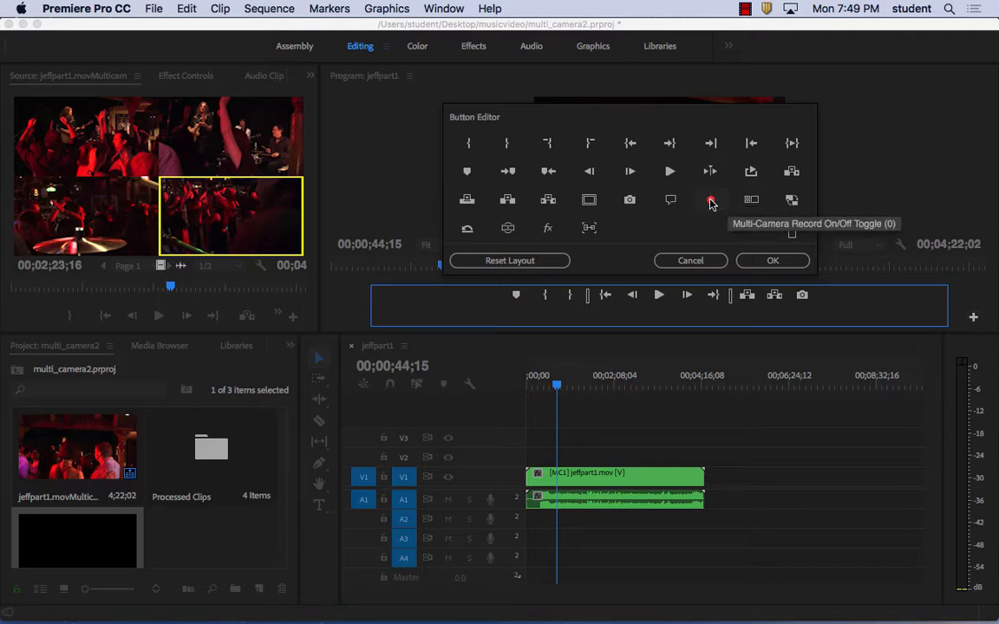
{"action": "left_click", "coordinate": [760, 261]}
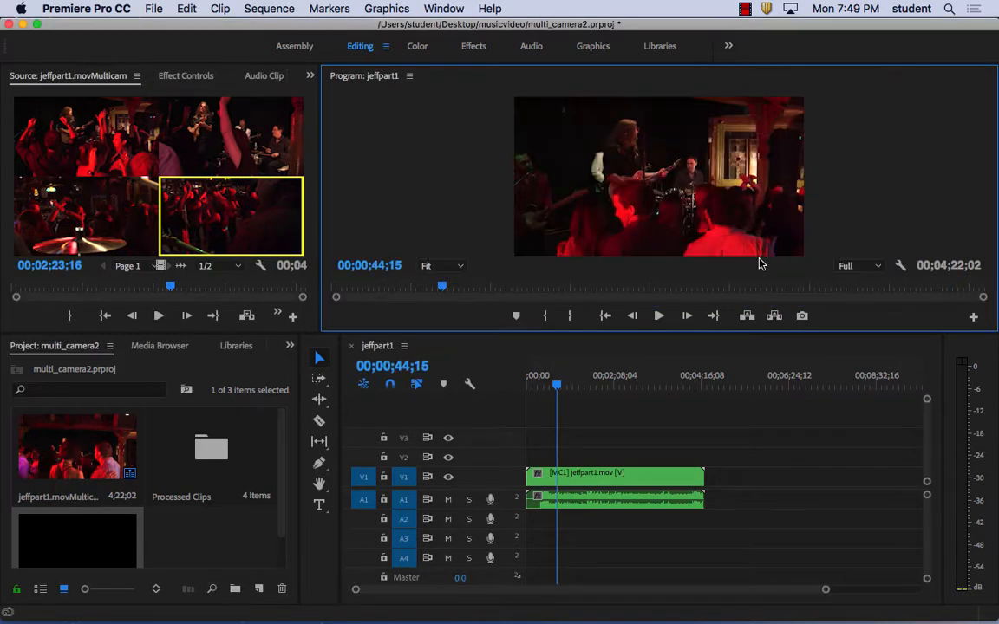
Step: Add the multi-camera record and multi-camera view toggles to the Program Monitor's transport controls and turn on the multi-camera view
{"action": "left_click", "coordinate": [973, 319]}
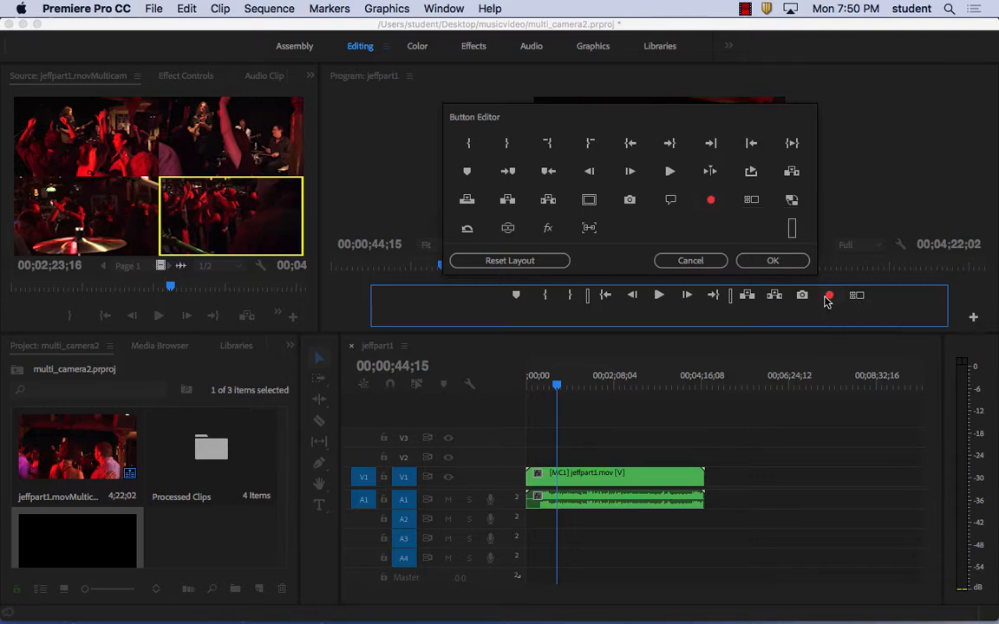
{"action": "left_click", "coordinate": [773, 261]}
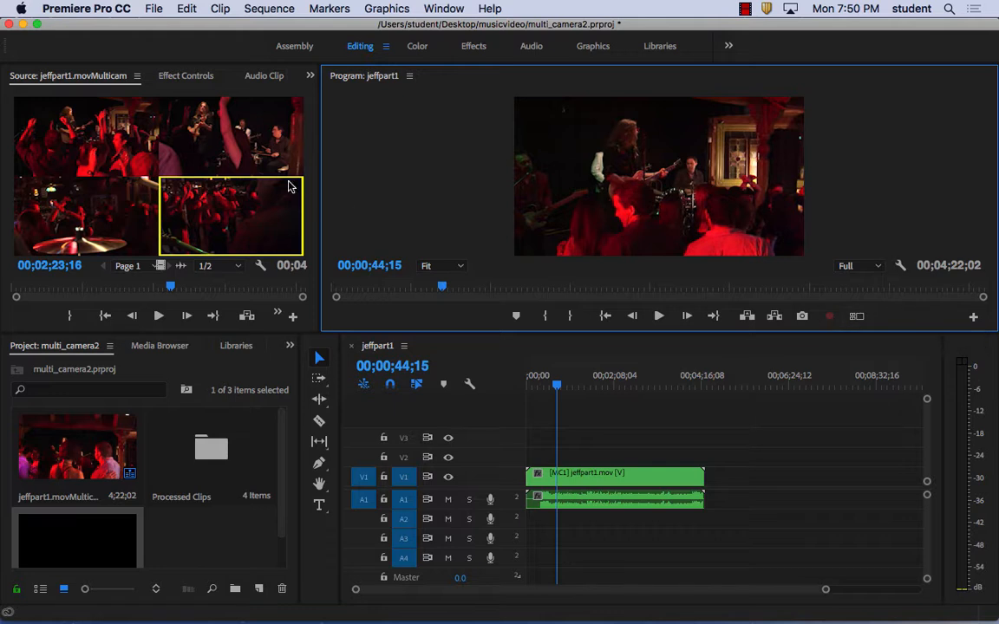
{"action": "left_click", "coordinate": [857, 316]}
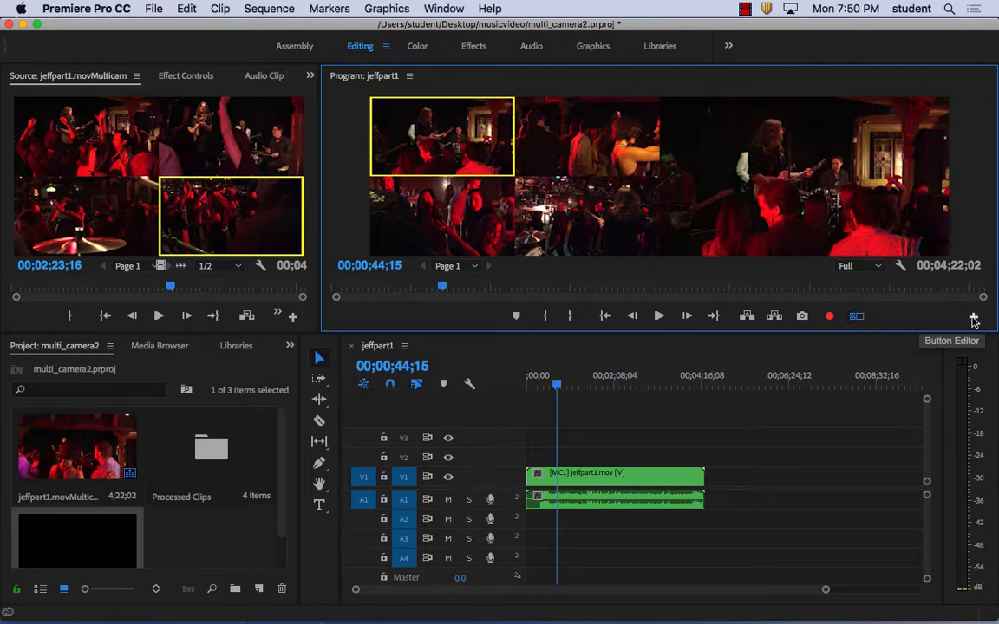
{"action": "left_click", "coordinate": [973, 319]}
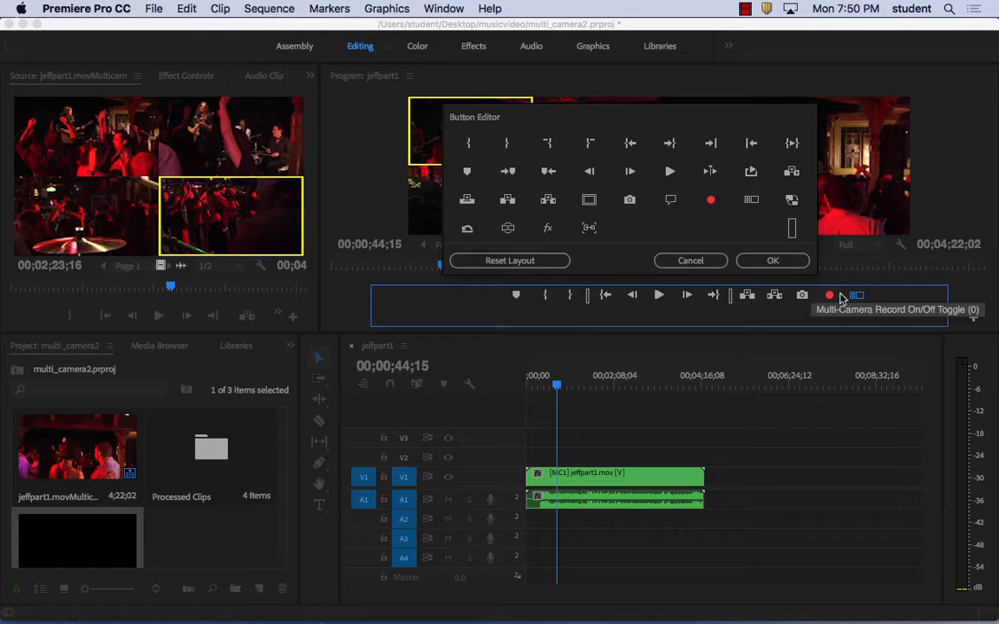
{"action": "left_click", "coordinate": [790, 261]}
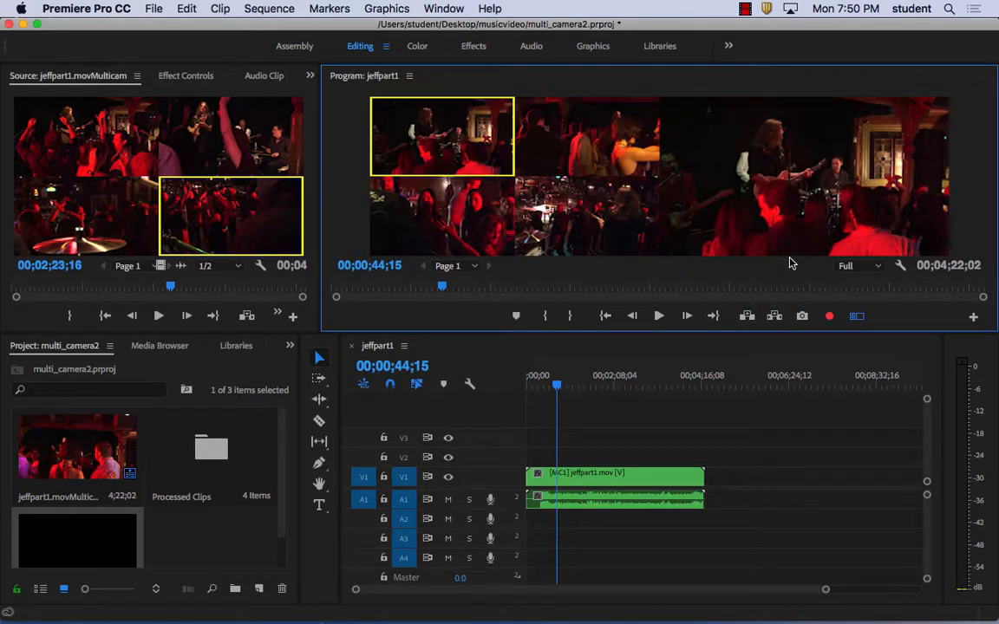
Step: Move the playhead to 00;00;00;00 and practise switching between the four camera angles in the Program Monitor, finishing on camera 1
{"action": "left_click_drag", "start_coordinate": [557, 384], "coordinate": [508, 388]}
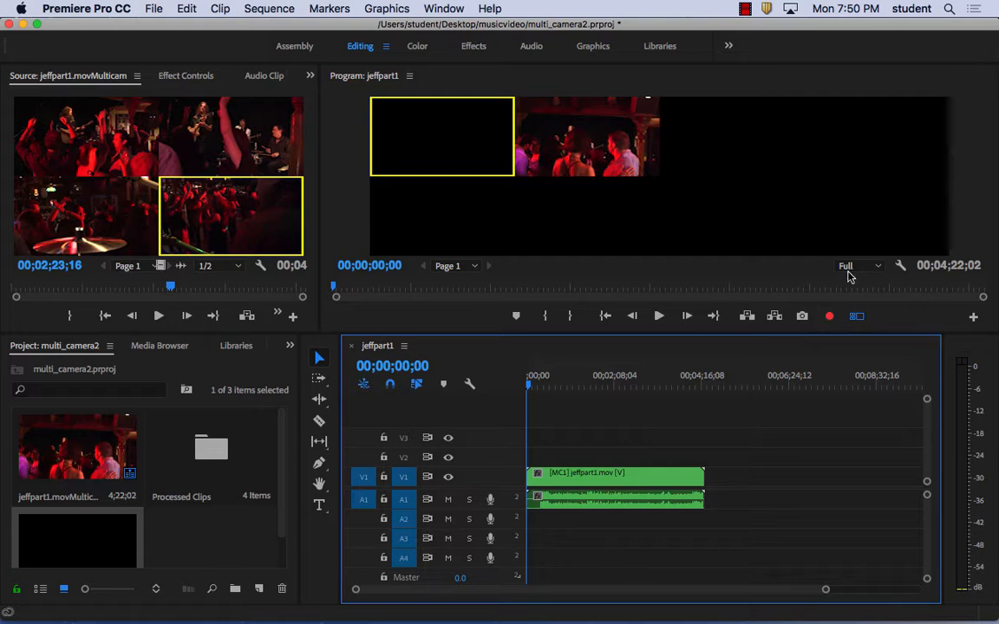
{"action": "left_click", "coordinate": [597, 141]}
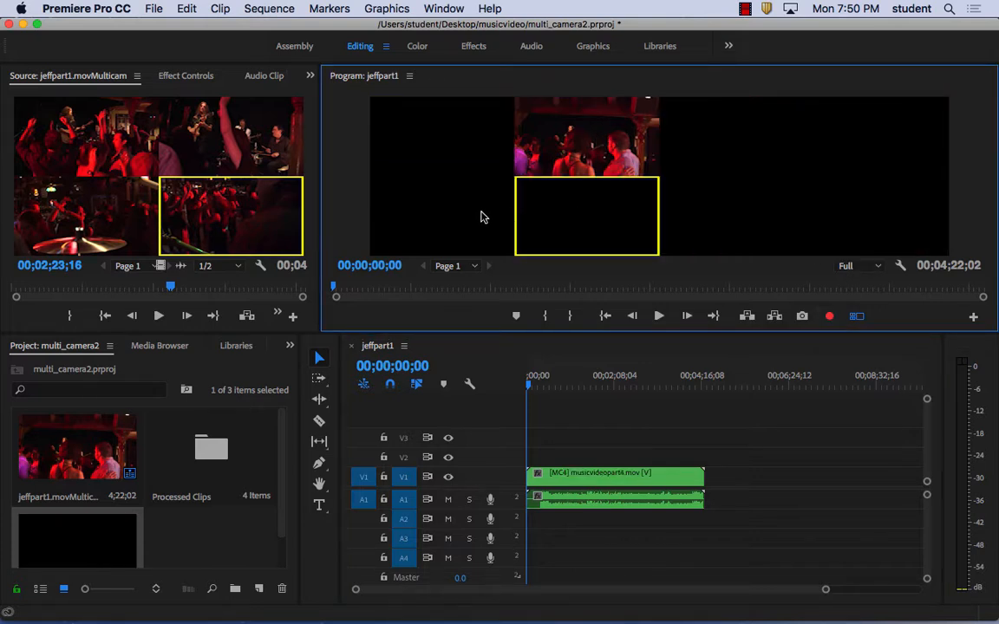
{"action": "left_click", "coordinate": [453, 168]}
{"action": "left_click", "coordinate": [509, 219]}
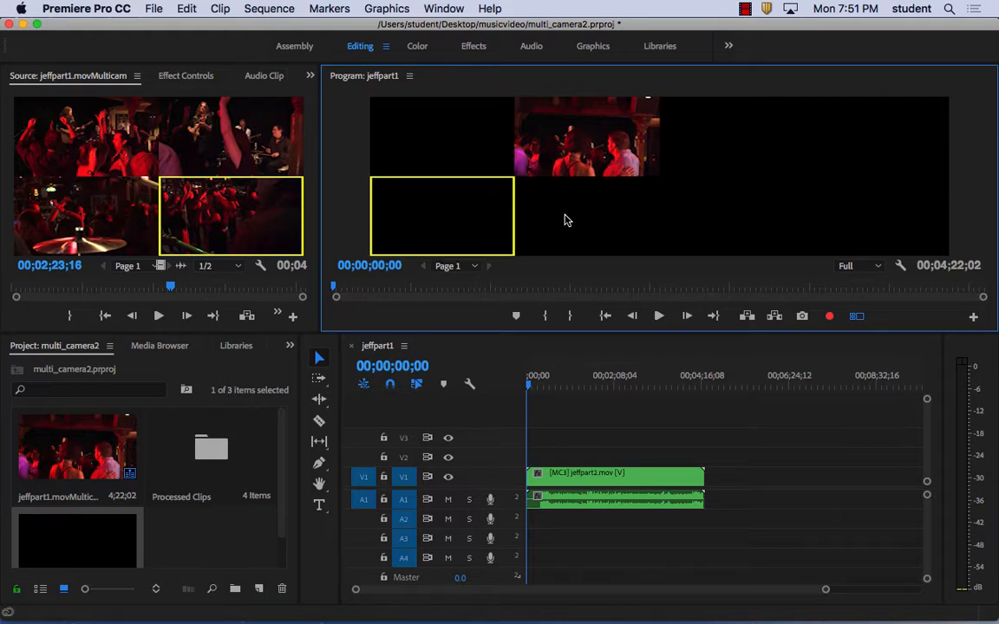
{"action": "left_click", "coordinate": [566, 218]}
{"action": "left_click", "coordinate": [464, 154]}
{"action": "left_click", "coordinate": [470, 205]}
{"action": "left_click", "coordinate": [543, 210]}
{"action": "left_click", "coordinate": [443, 135]}
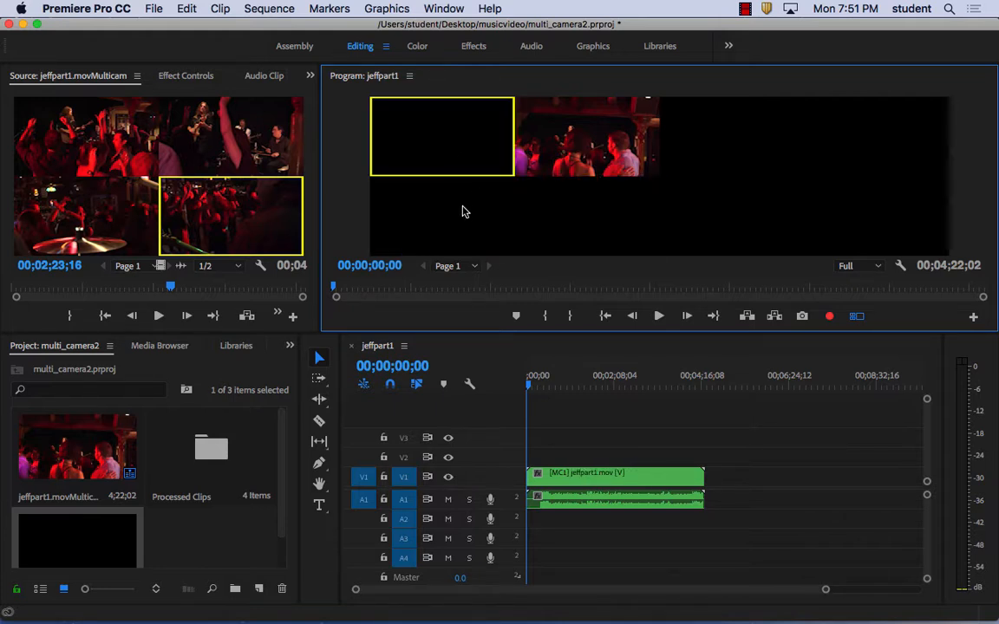
{"action": "left_click", "coordinate": [469, 204]}
{"action": "left_click", "coordinate": [551, 207]}
{"action": "left_click", "coordinate": [470, 160]}
{"action": "left_click", "coordinate": [415, 185]}
{"action": "left_click", "coordinate": [562, 197]}
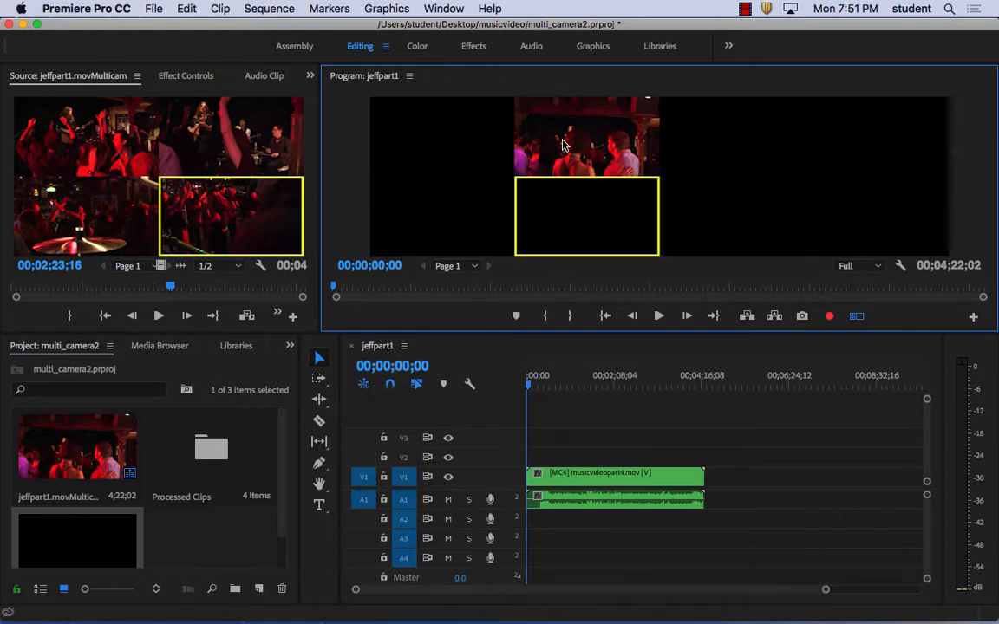
{"action": "left_click", "coordinate": [473, 130]}
{"action": "left_click", "coordinate": [479, 205]}
{"action": "left_click", "coordinate": [561, 204]}
{"action": "left_click", "coordinate": [564, 158]}
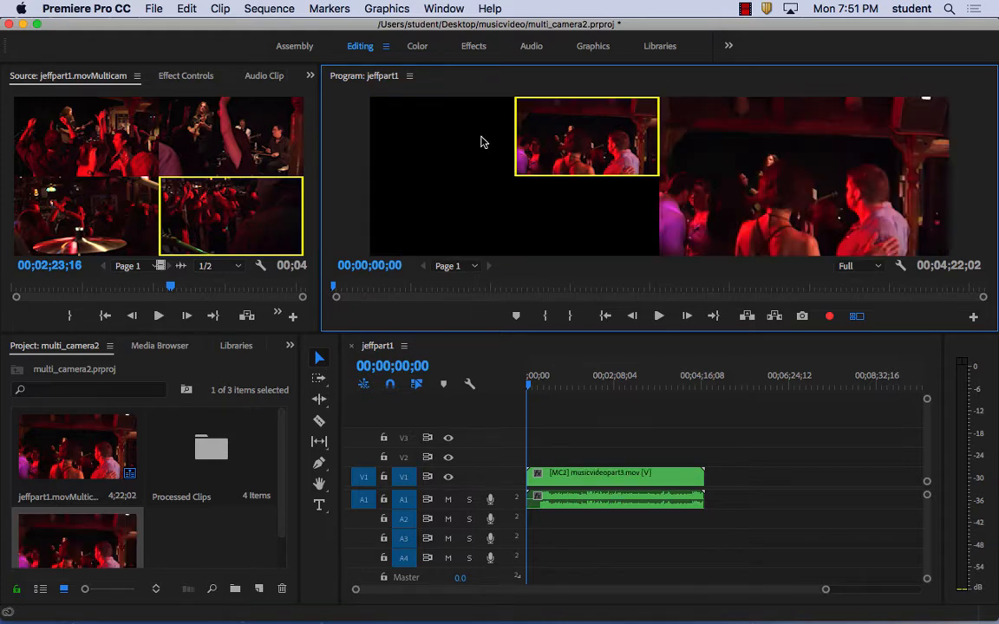
{"action": "left_click", "coordinate": [479, 140]}
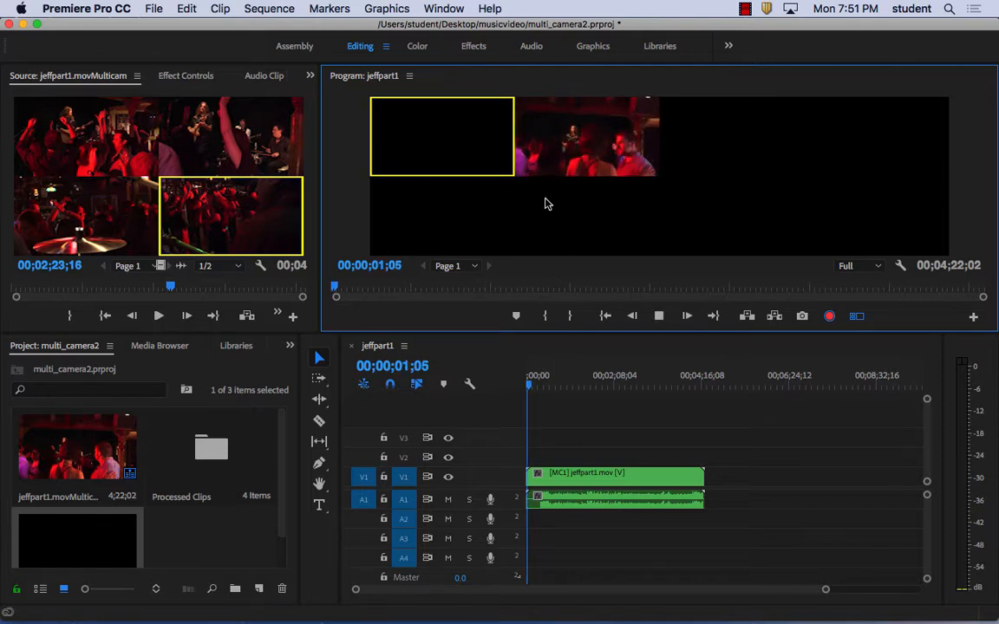
Step: Play the sequence with multi-camera recording on, cut live between all four camera angles, and stop recording at 00;01;40;15
{"action": "left_click", "coordinate": [579, 139]}
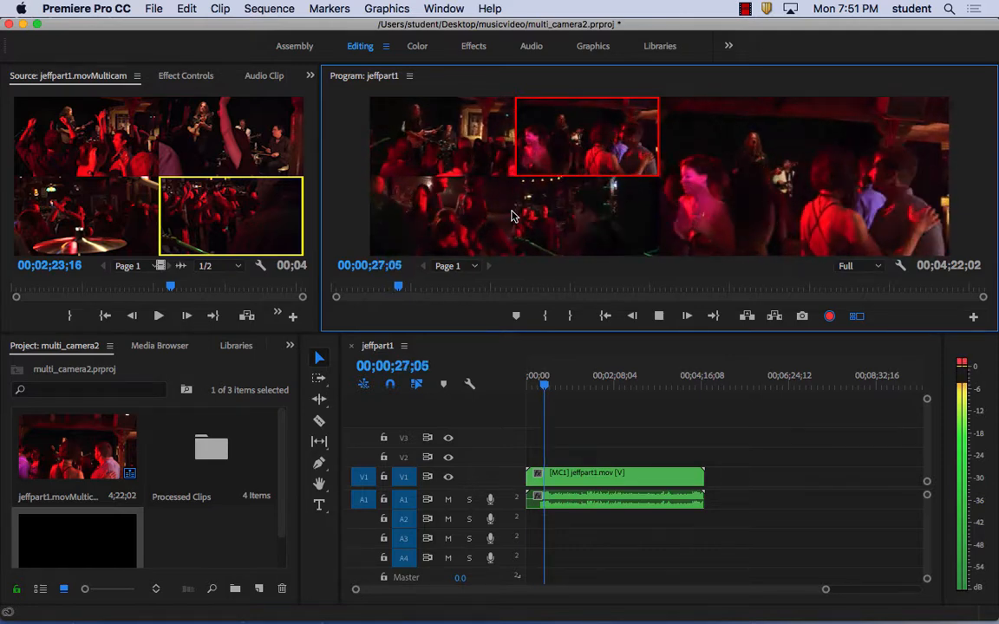
{"action": "left_click", "coordinate": [447, 128]}
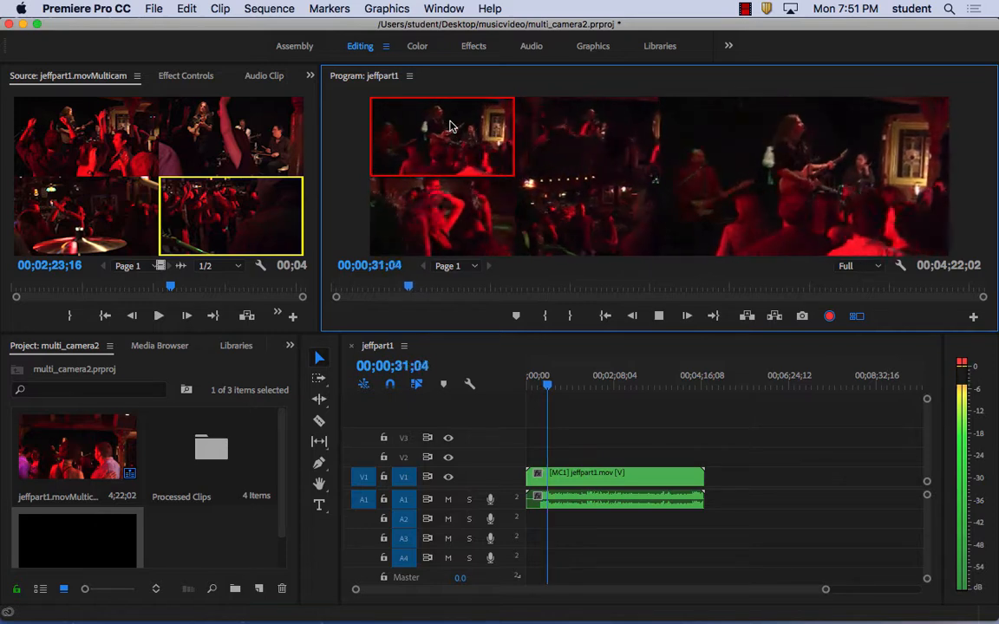
{"action": "left_click", "coordinate": [464, 230]}
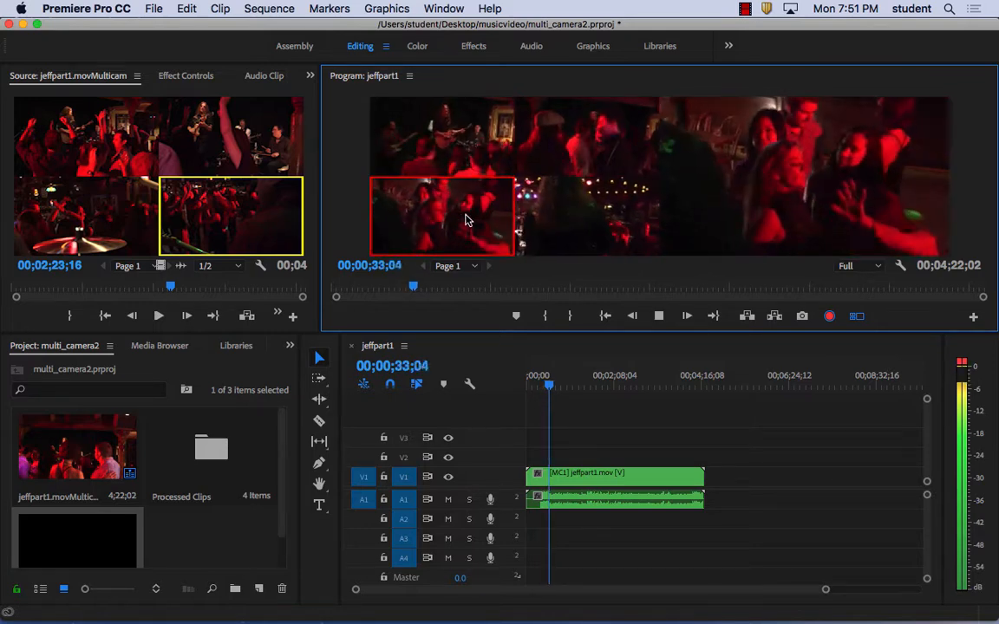
{"action": "left_click", "coordinate": [558, 149]}
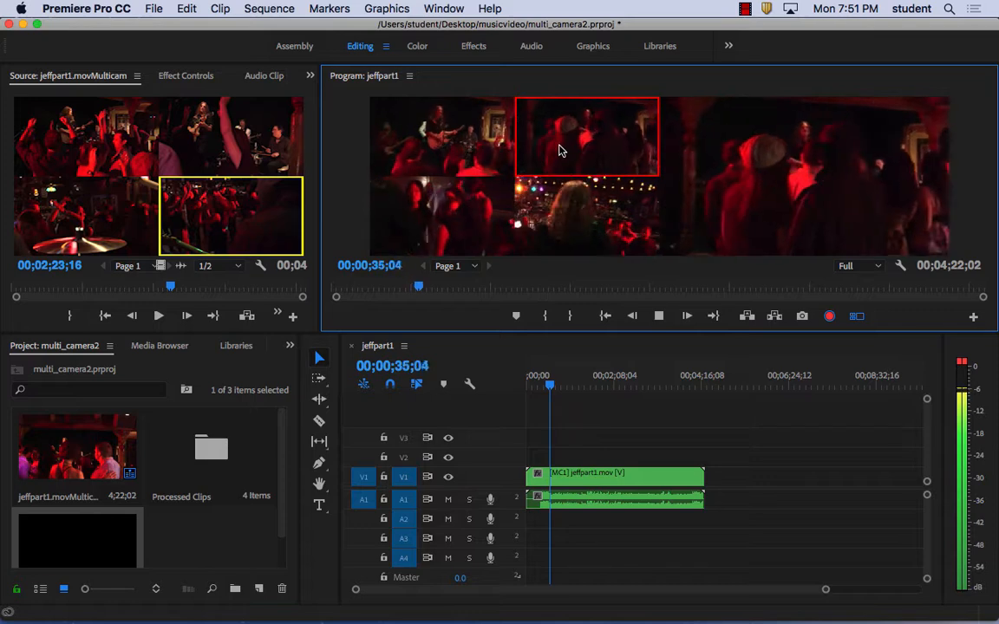
{"action": "left_click", "coordinate": [559, 195]}
{"action": "left_click", "coordinate": [473, 155]}
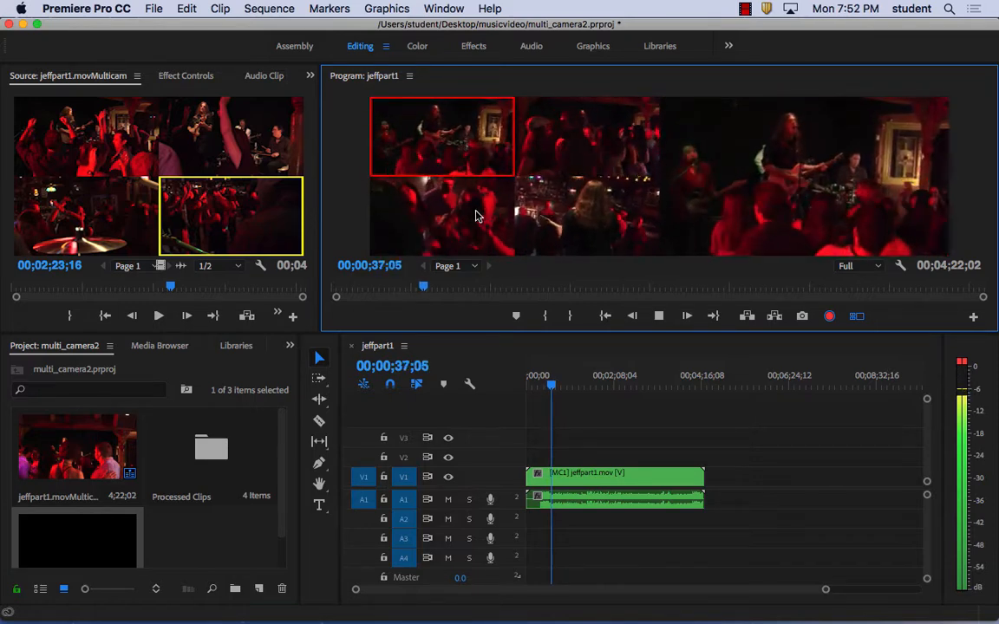
{"action": "left_click", "coordinate": [477, 214]}
{"action": "left_click", "coordinate": [462, 159]}
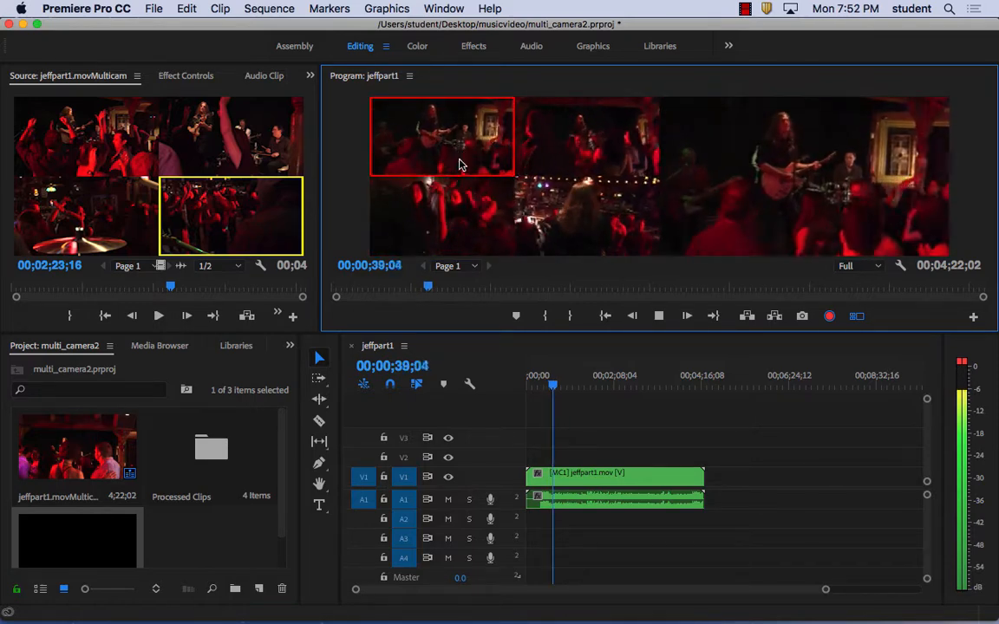
{"action": "left_click", "coordinate": [478, 220]}
{"action": "left_click", "coordinate": [462, 156]}
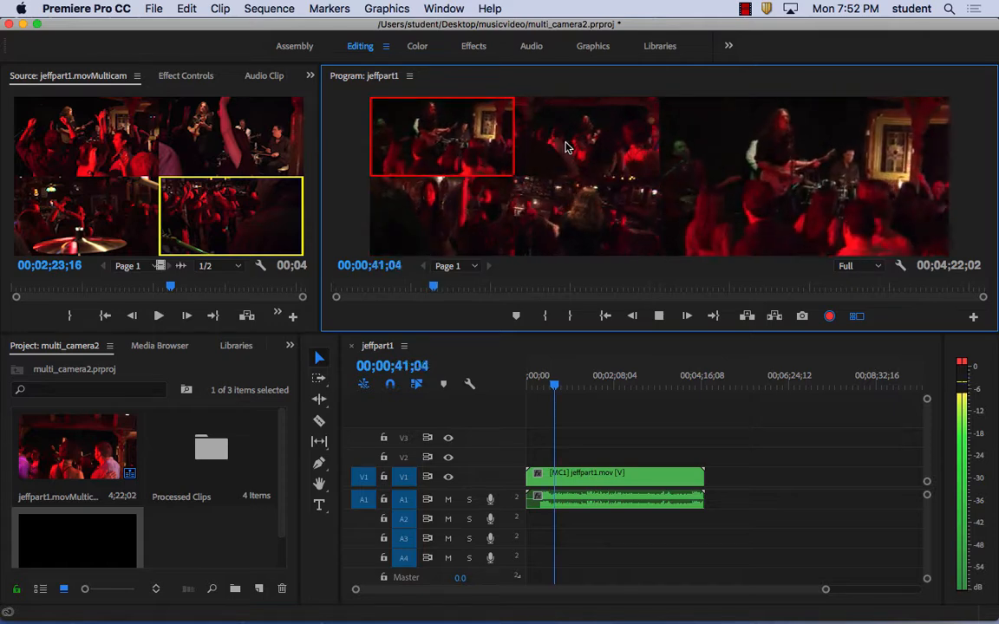
{"action": "left_click", "coordinate": [564, 148]}
{"action": "left_click", "coordinate": [480, 216]}
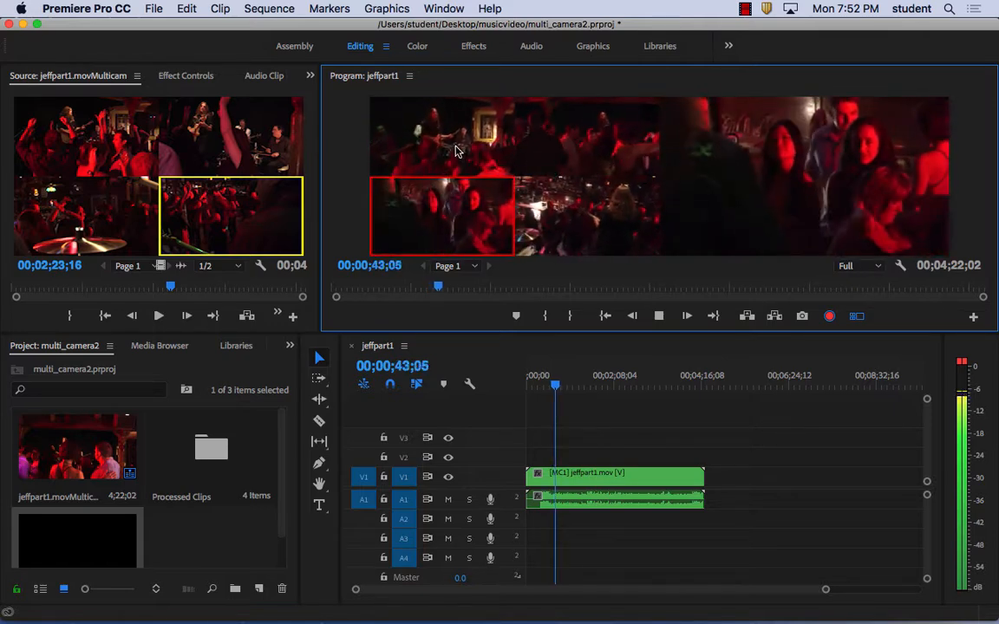
{"action": "left_click", "coordinate": [457, 152]}
{"action": "left_click", "coordinate": [475, 221]}
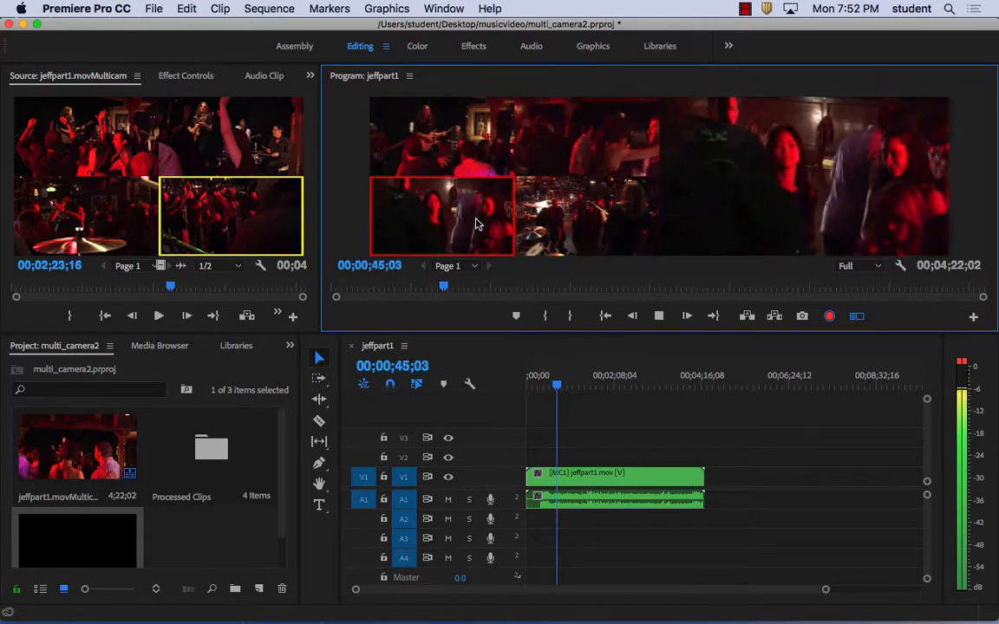
{"action": "left_click", "coordinate": [581, 148]}
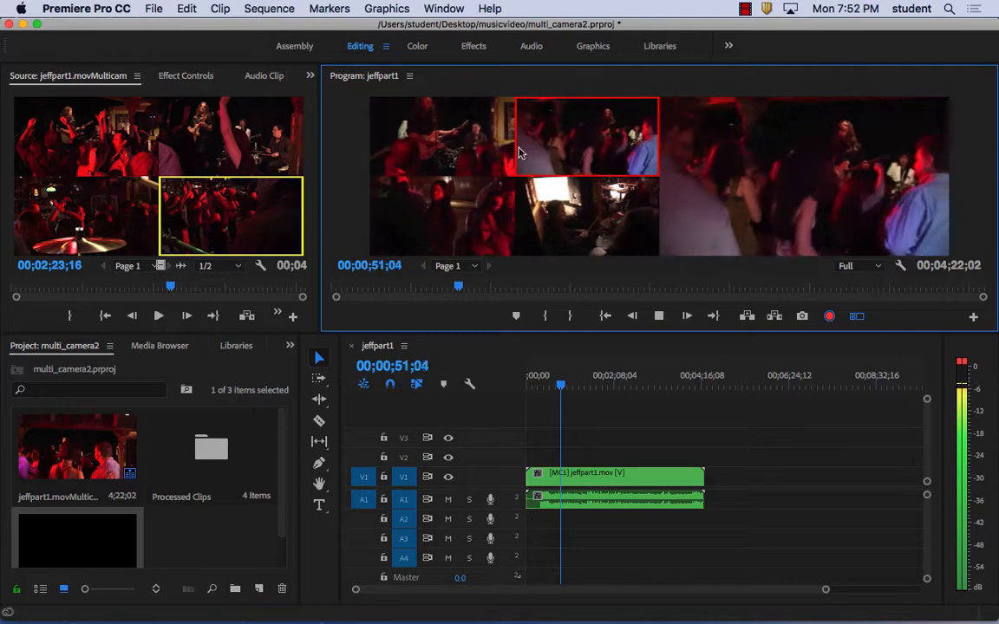
{"action": "left_click", "coordinate": [476, 145]}
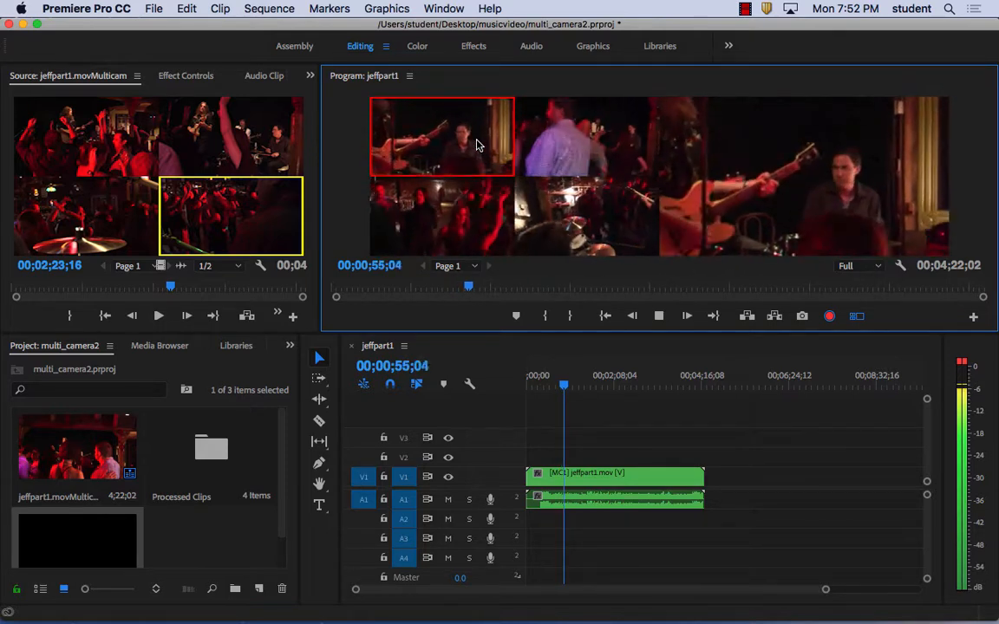
{"action": "left_click", "coordinate": [481, 217]}
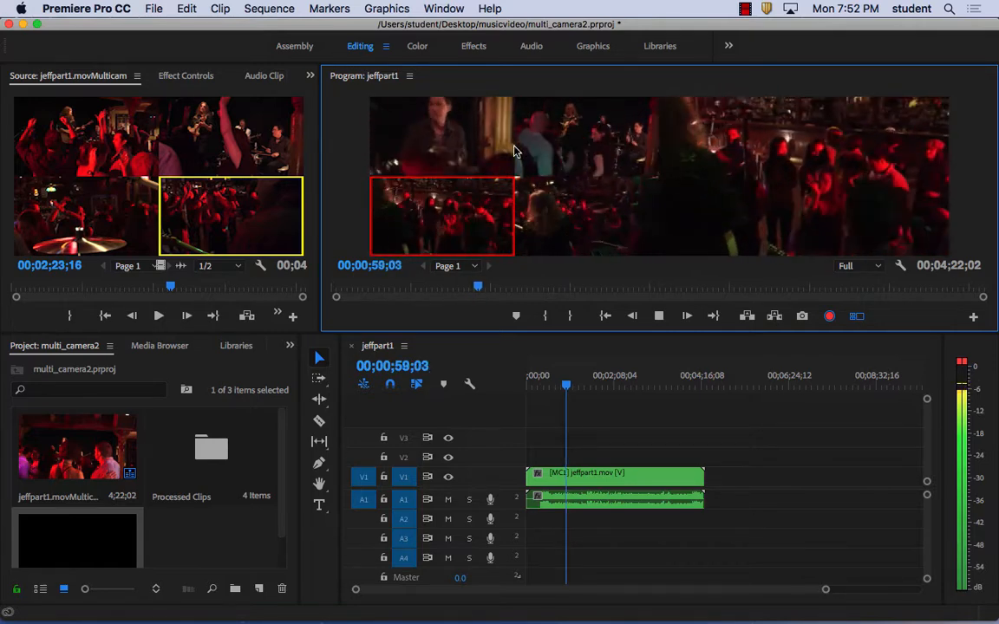
{"action": "left_click", "coordinate": [570, 149]}
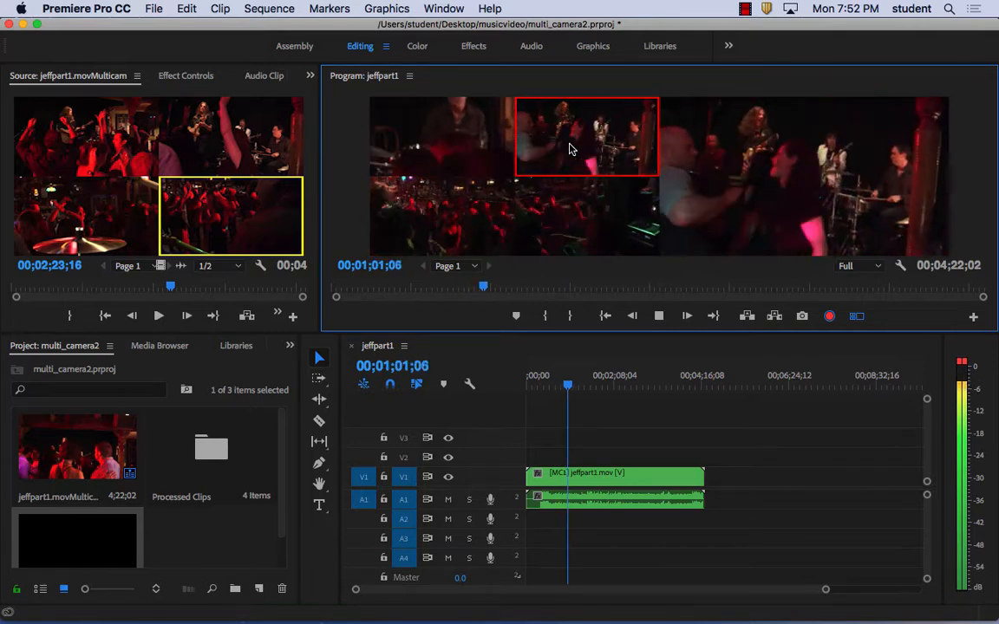
{"action": "left_click", "coordinate": [485, 213]}
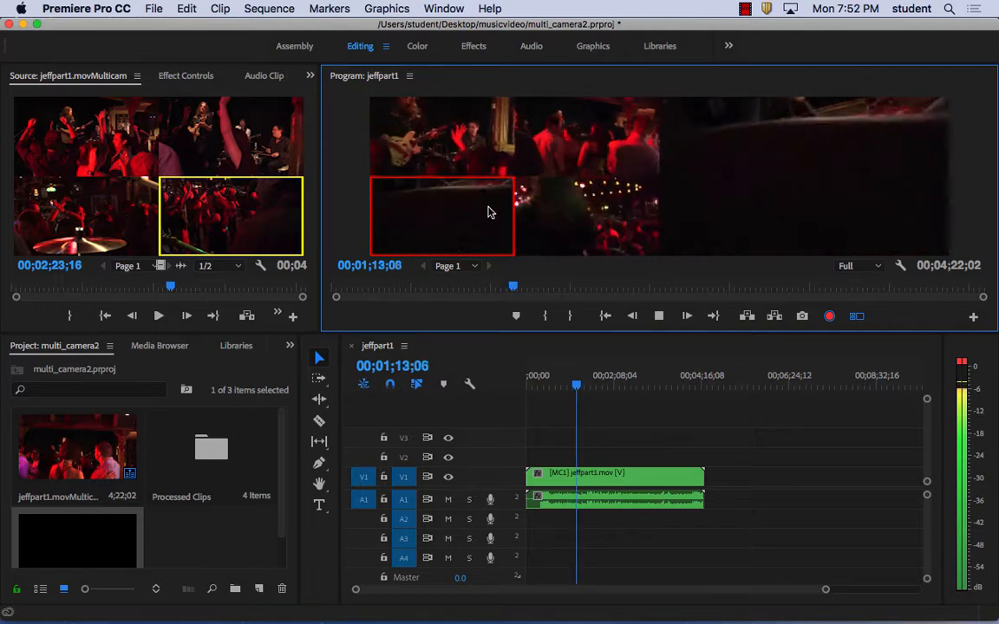
{"action": "left_click", "coordinate": [537, 153]}
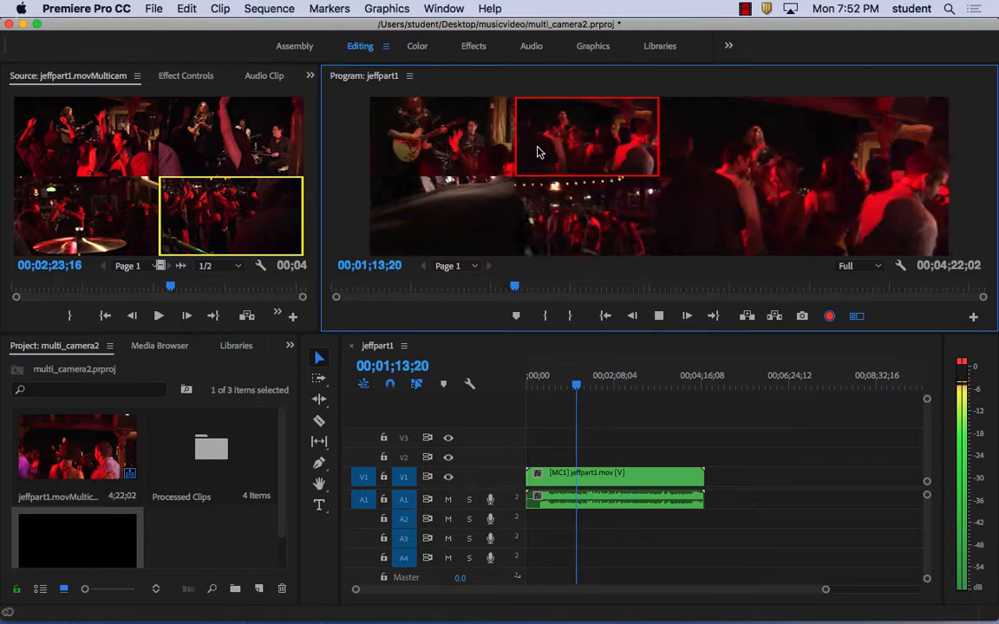
{"action": "left_click", "coordinate": [470, 143]}
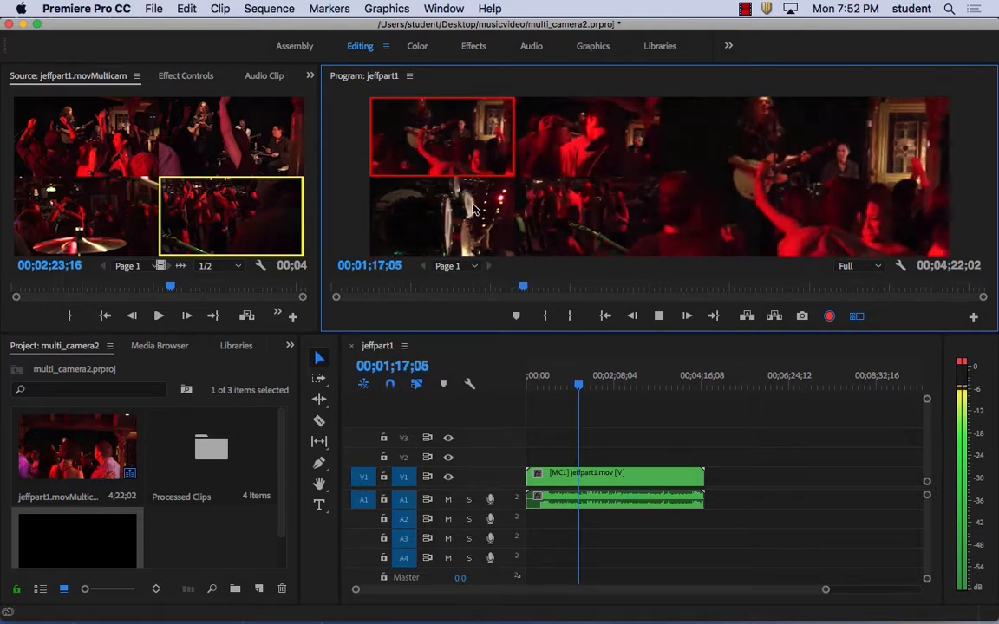
{"action": "left_click", "coordinate": [473, 192]}
{"action": "left_click", "coordinate": [474, 163]}
{"action": "left_click", "coordinate": [568, 161]}
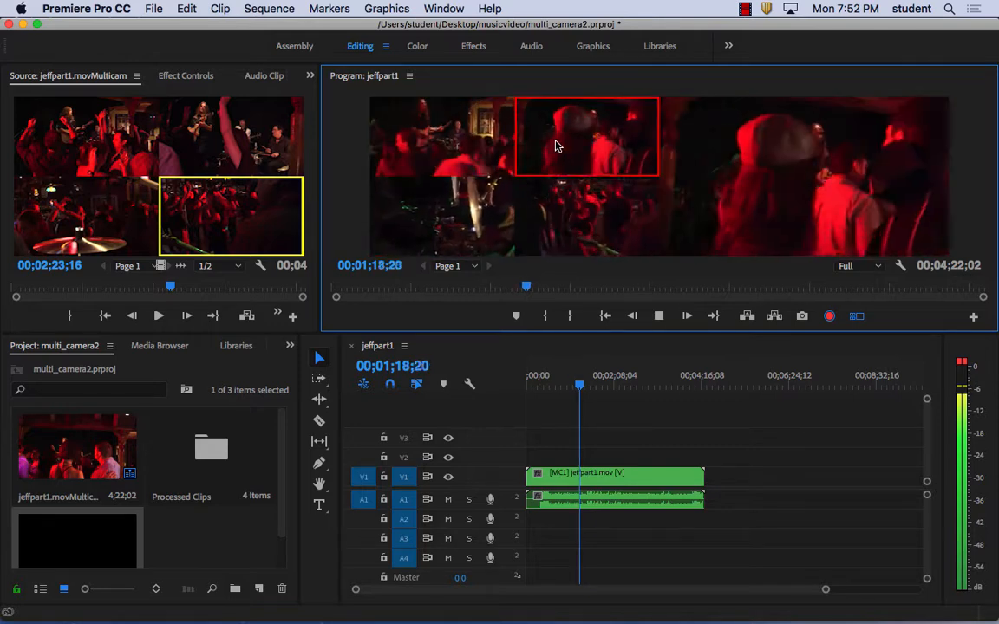
{"action": "left_click", "coordinate": [579, 211]}
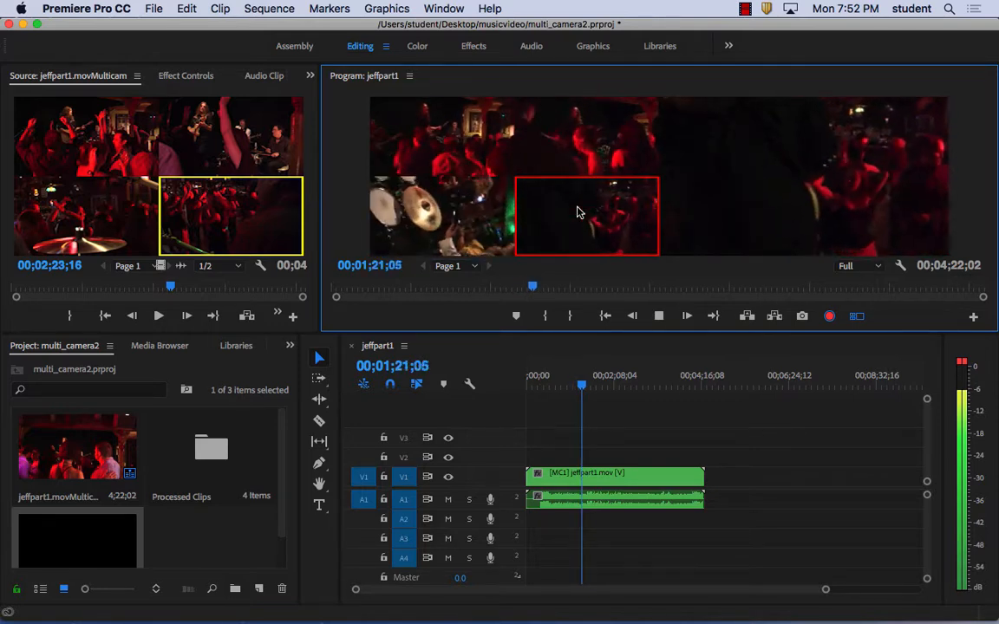
{"action": "left_click", "coordinate": [584, 128]}
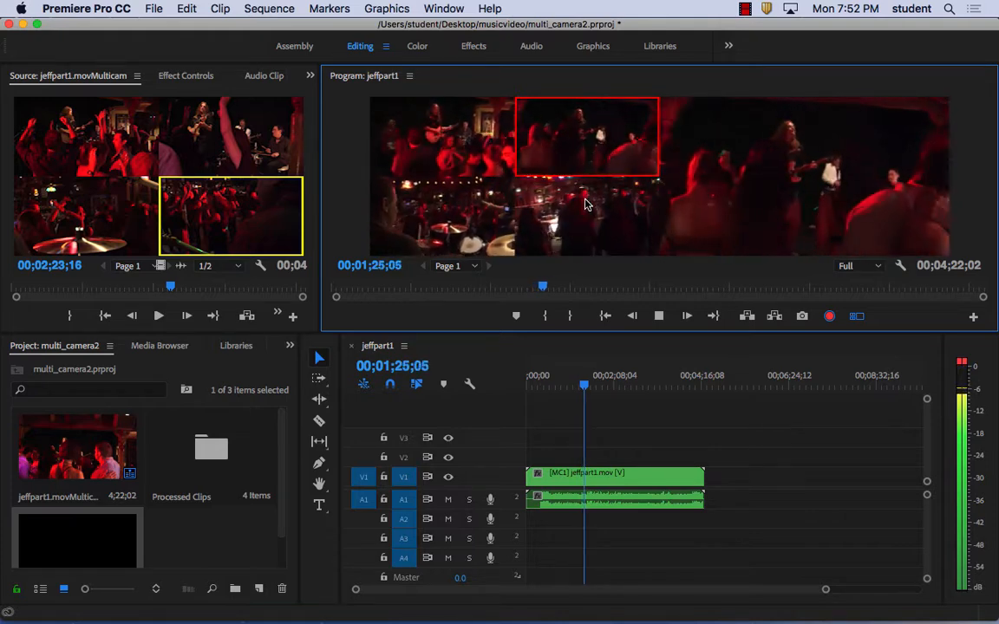
{"action": "left_click", "coordinate": [586, 205]}
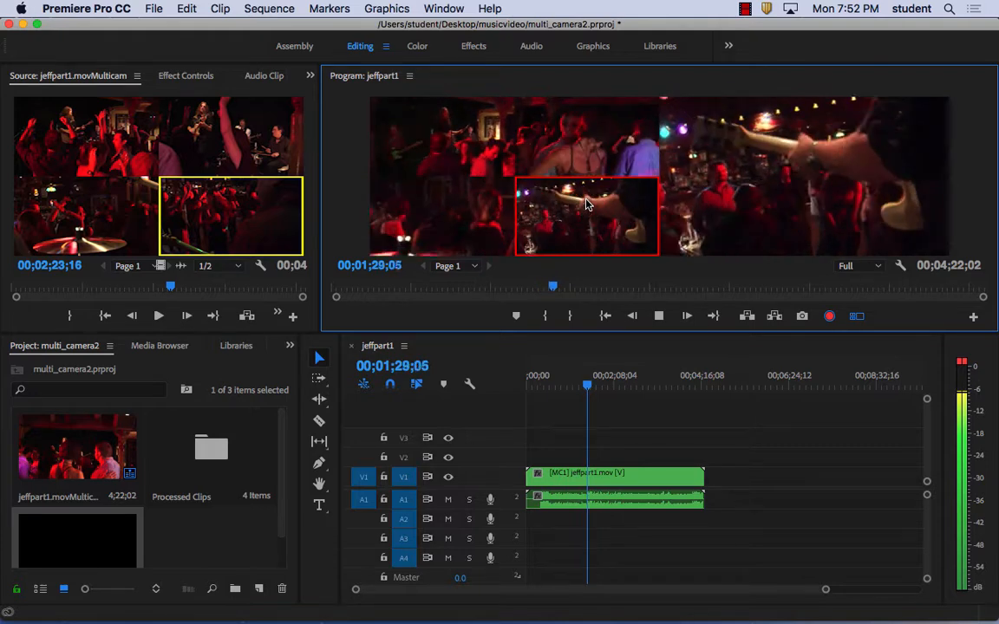
{"action": "left_click", "coordinate": [583, 160]}
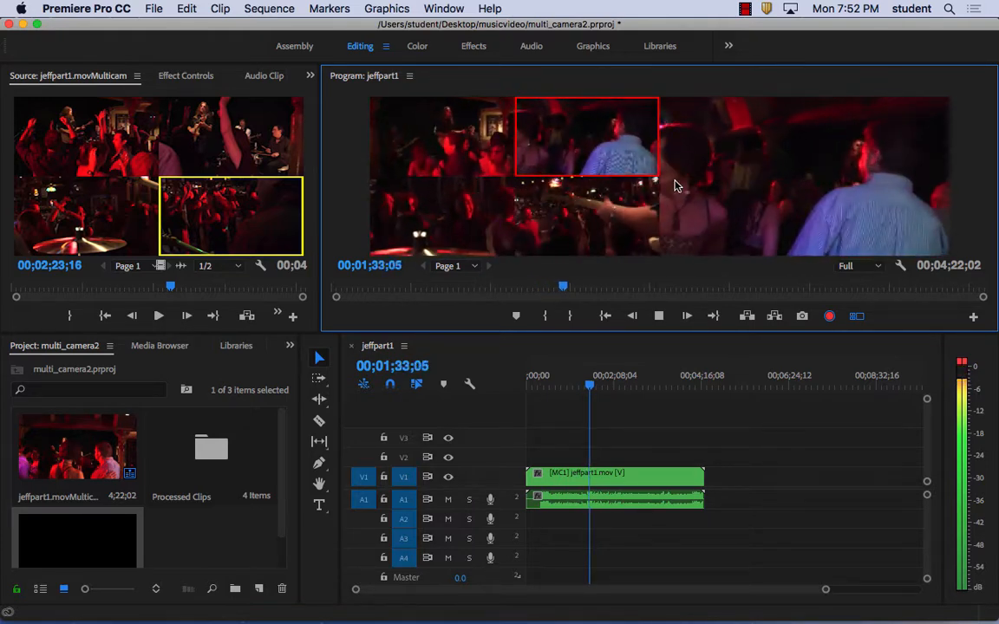
{"action": "left_click", "coordinate": [462, 145]}
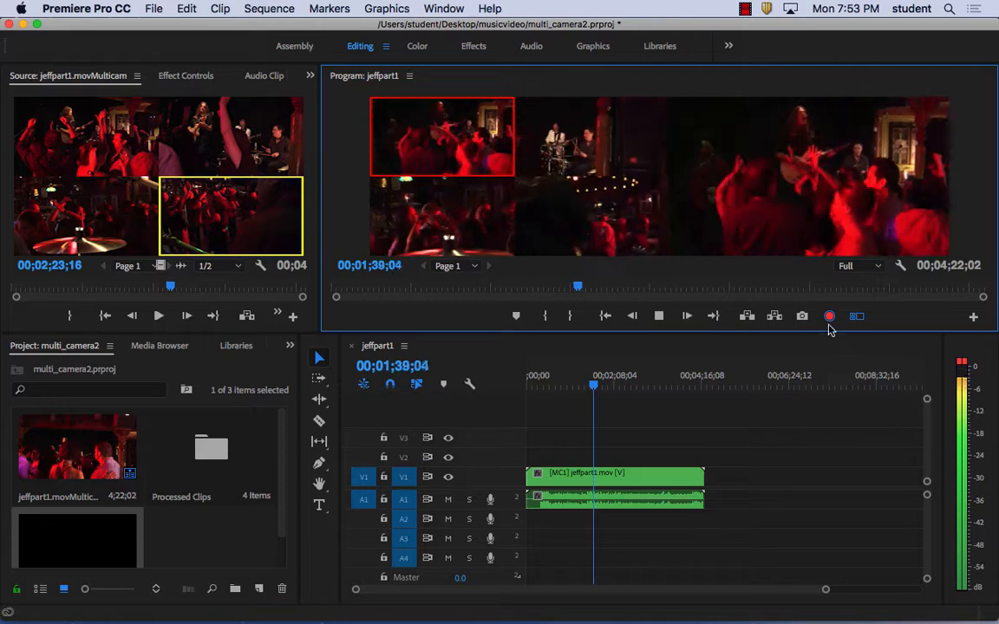
{"action": "left_click", "coordinate": [830, 318]}
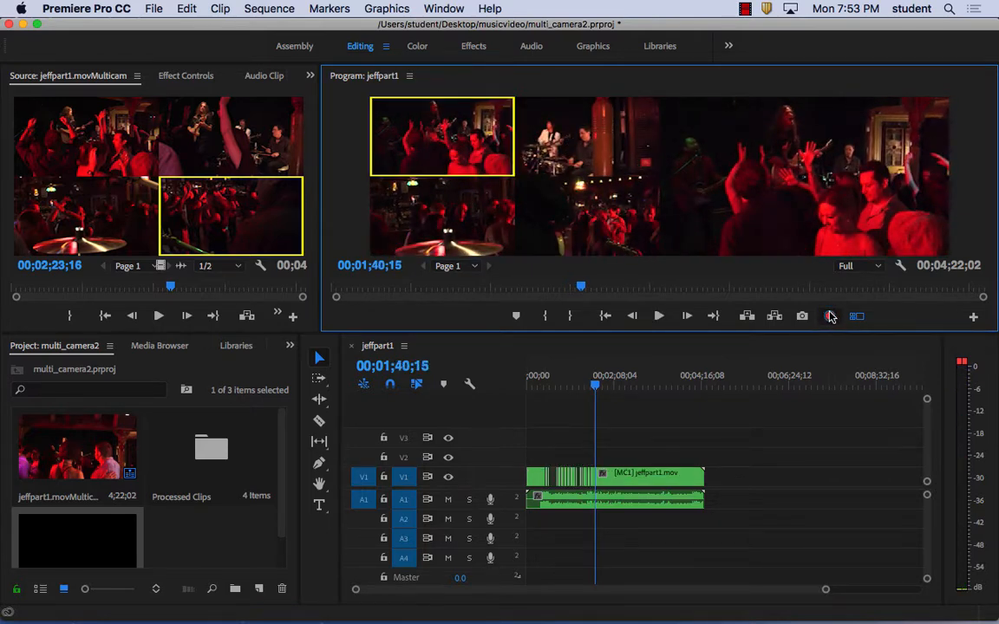
Step: Enlarge the Program Monitor area and play back the recorded camera cuts from 00;00;53;18 to about 00;01;05;25
{"action": "left_click_drag", "start_coordinate": [595, 385], "coordinate": [568, 388]}
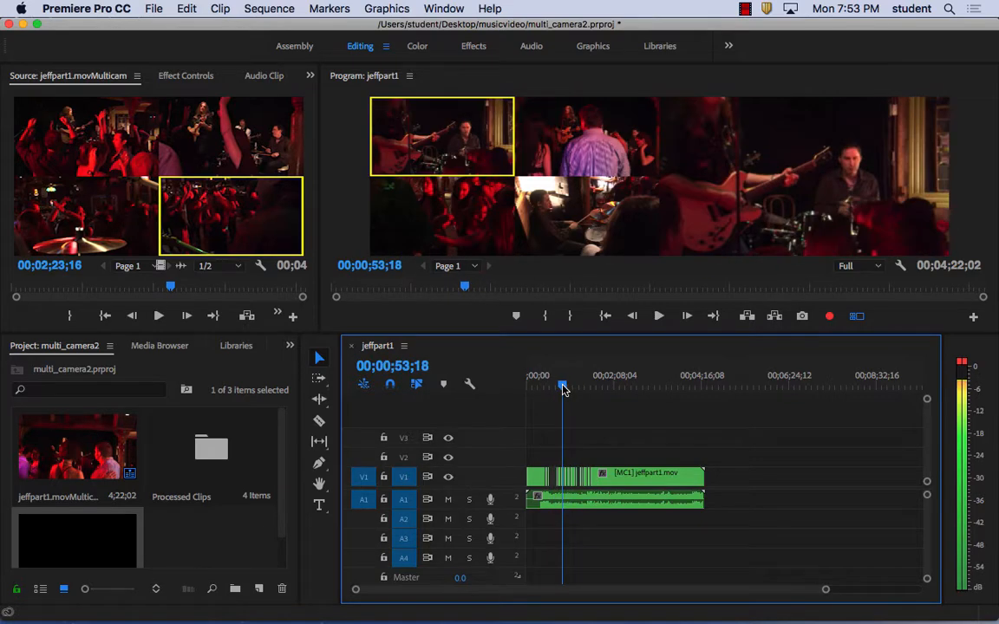
{"action": "left_click_drag", "start_coordinate": [670, 333], "coordinate": [675, 402]}
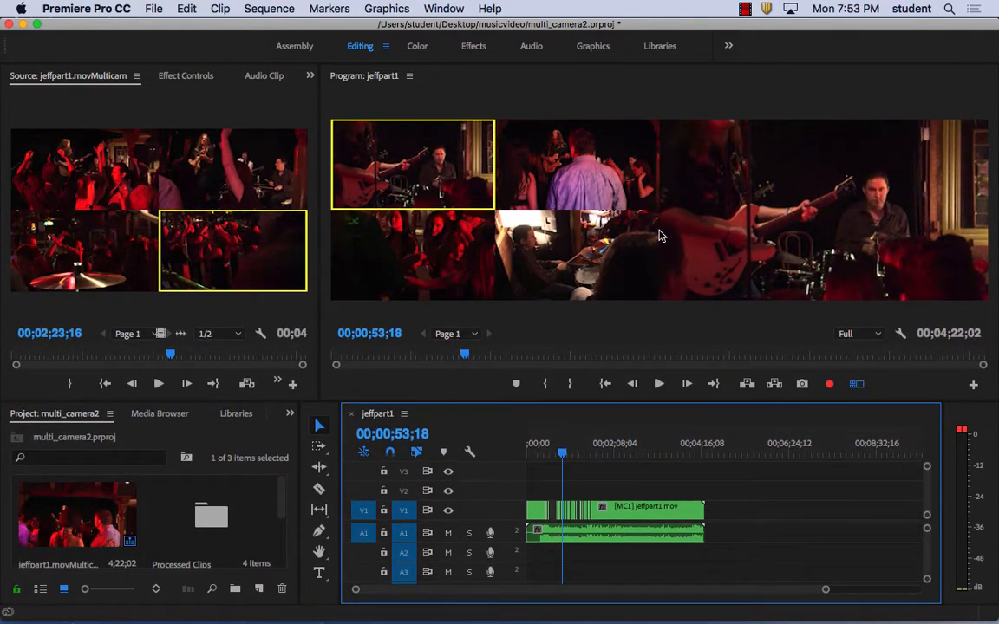
{"action": "key", "text": "space"}
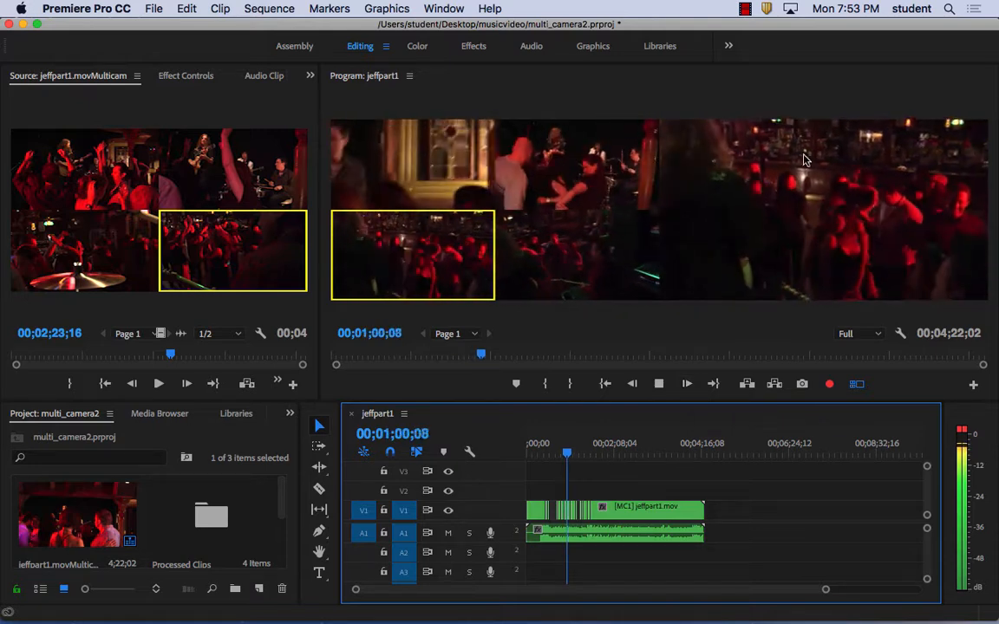
{"action": "key", "text": "2"}
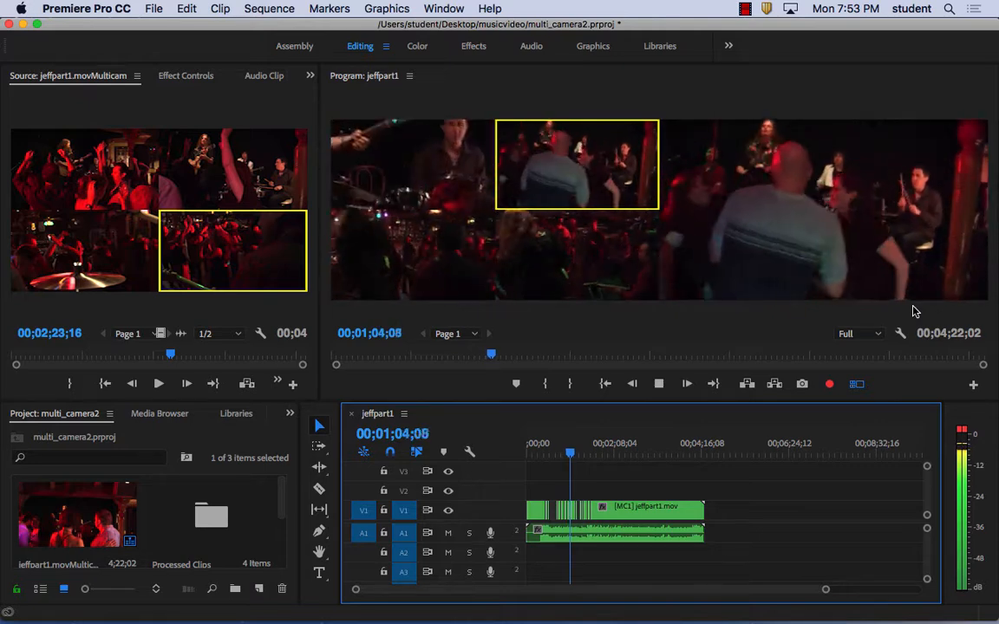
{"action": "key", "text": "3"}
{"action": "key", "text": "space"}
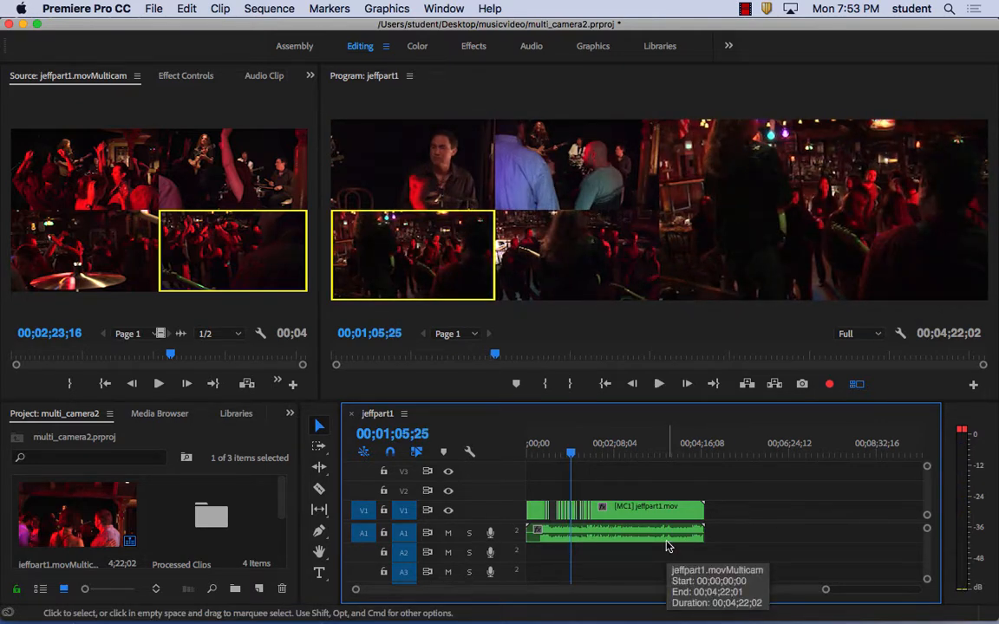
Step: Play back the recorded camera cuts from 00;00;37;19 to 00;00;42;15
{"action": "left_click_drag", "start_coordinate": [575, 454], "coordinate": [555, 457]}
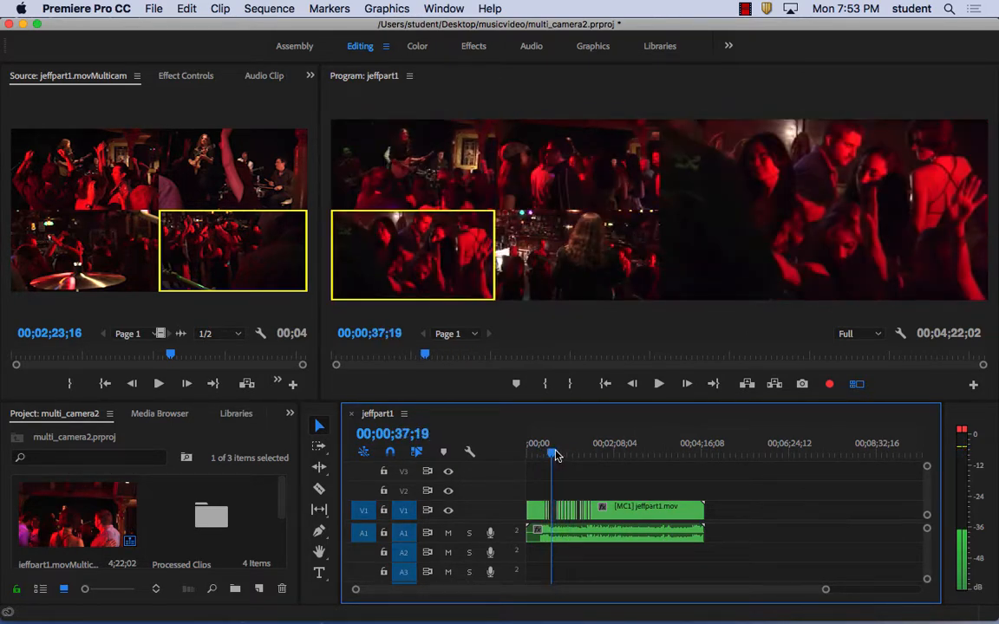
{"action": "key", "text": "space"}
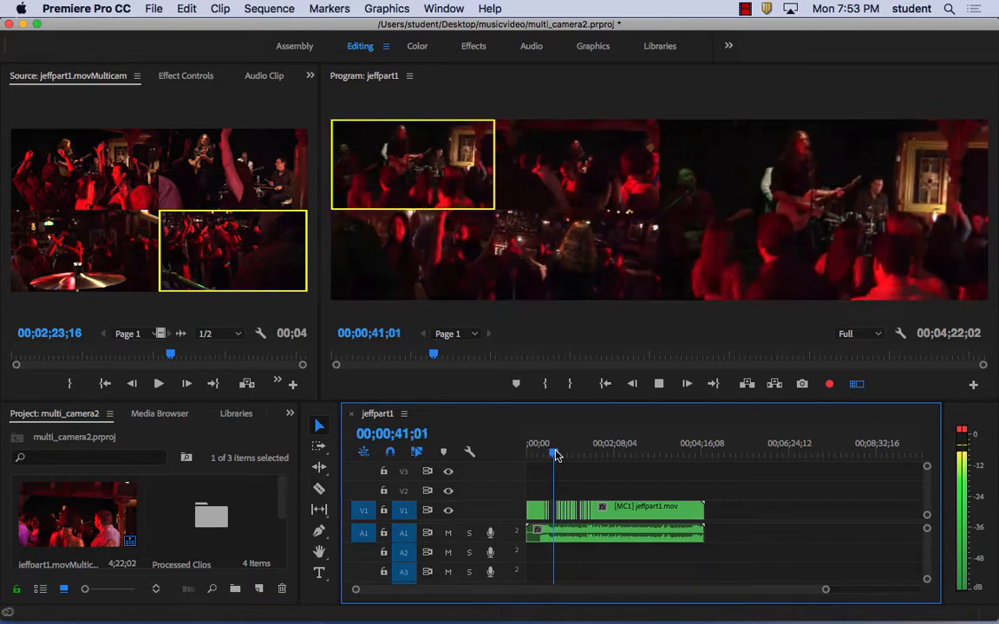
{"action": "key", "text": "2"}
{"action": "key", "text": "space"}
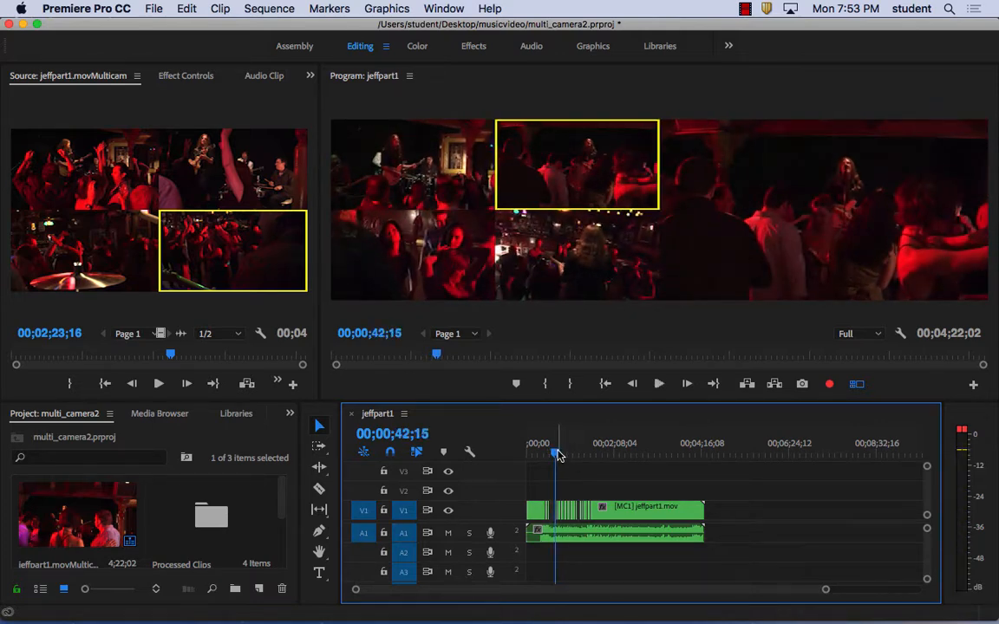
Step: Re-record the camera cuts from 00;00;37;19, cutting live to camera 1, camera 2 and camera 3, and stop at 00;00;51;12
{"action": "left_click_drag", "start_coordinate": [559, 456], "coordinate": [553, 456]}
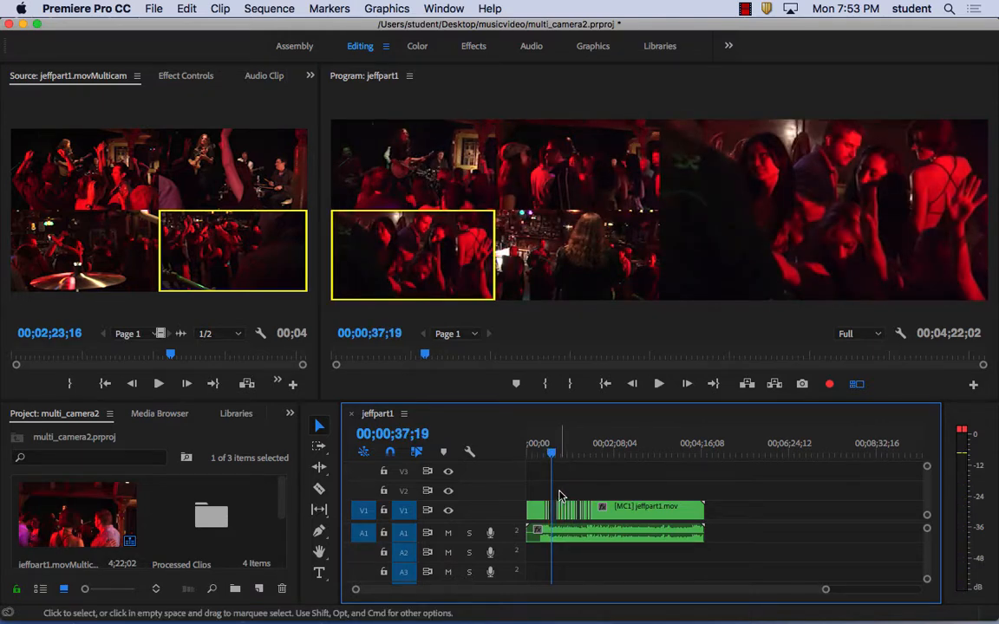
{"action": "left_click", "coordinate": [828, 384]}
{"action": "key", "text": "space"}
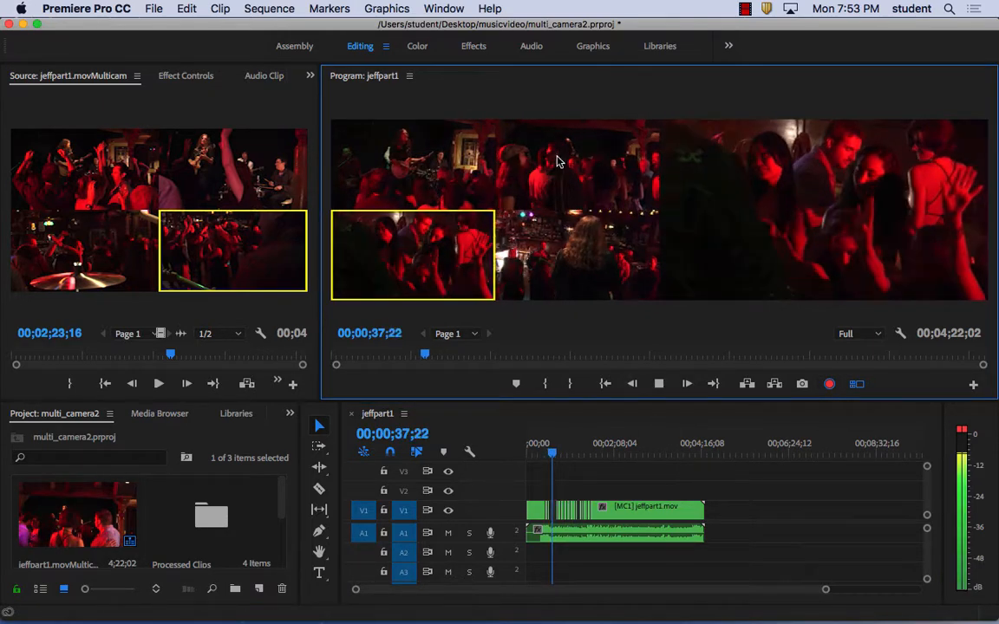
{"action": "left_click", "coordinate": [426, 167]}
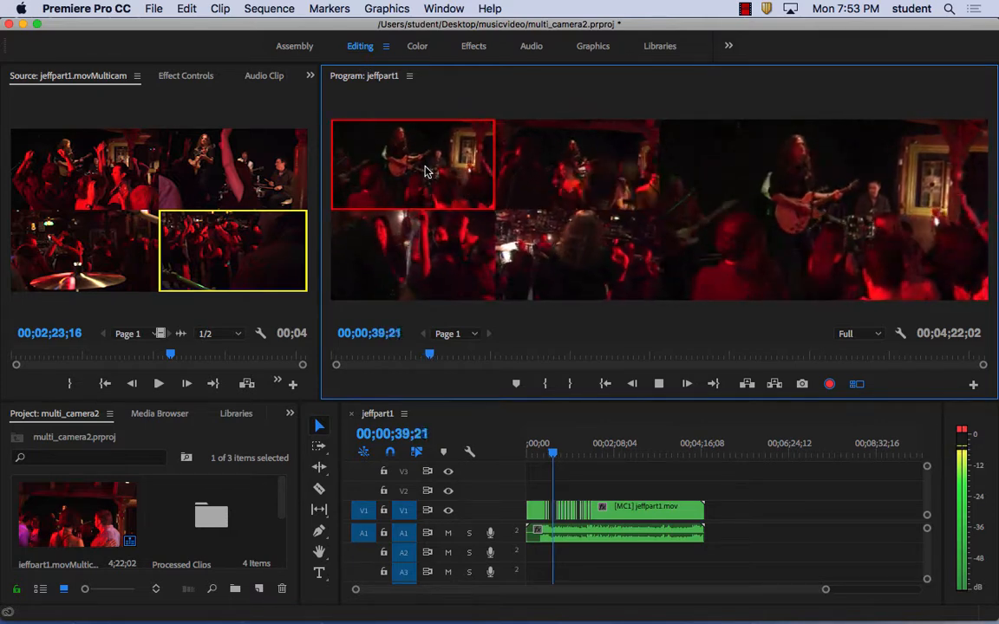
{"action": "left_click", "coordinate": [547, 180]}
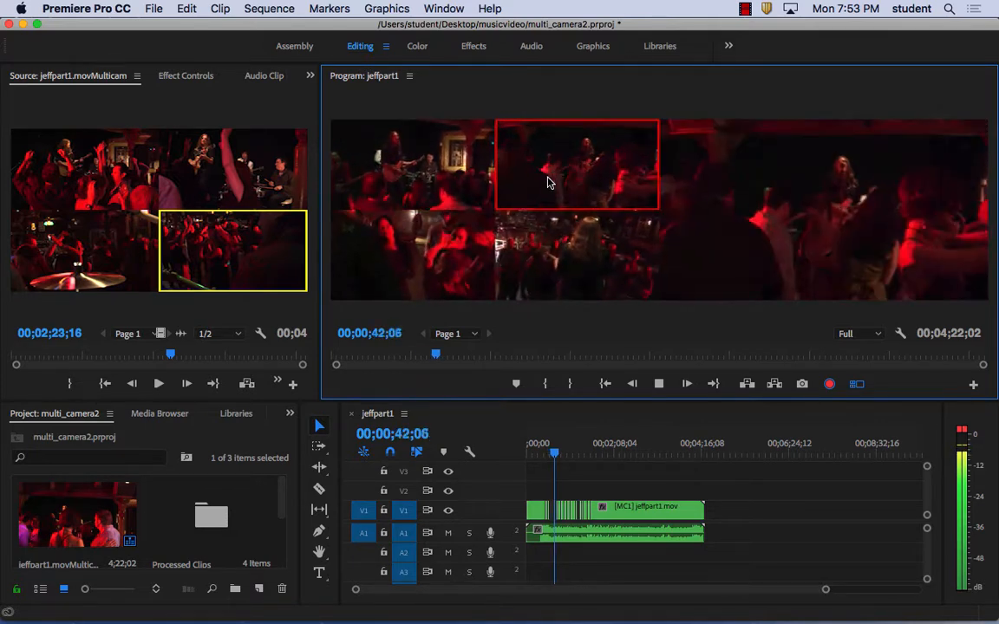
{"action": "left_click", "coordinate": [448, 247]}
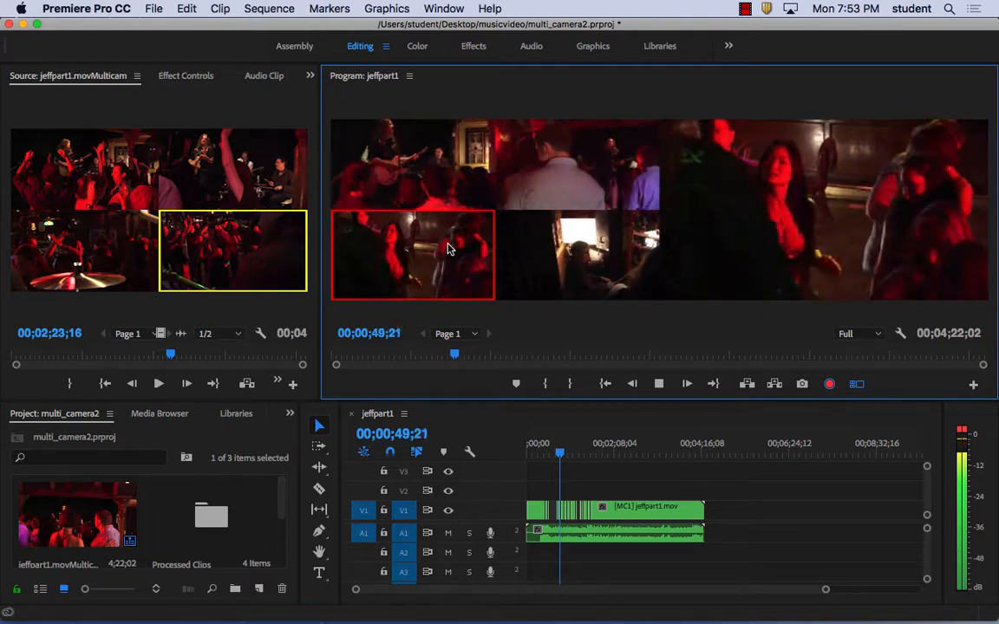
{"action": "key", "text": "space"}
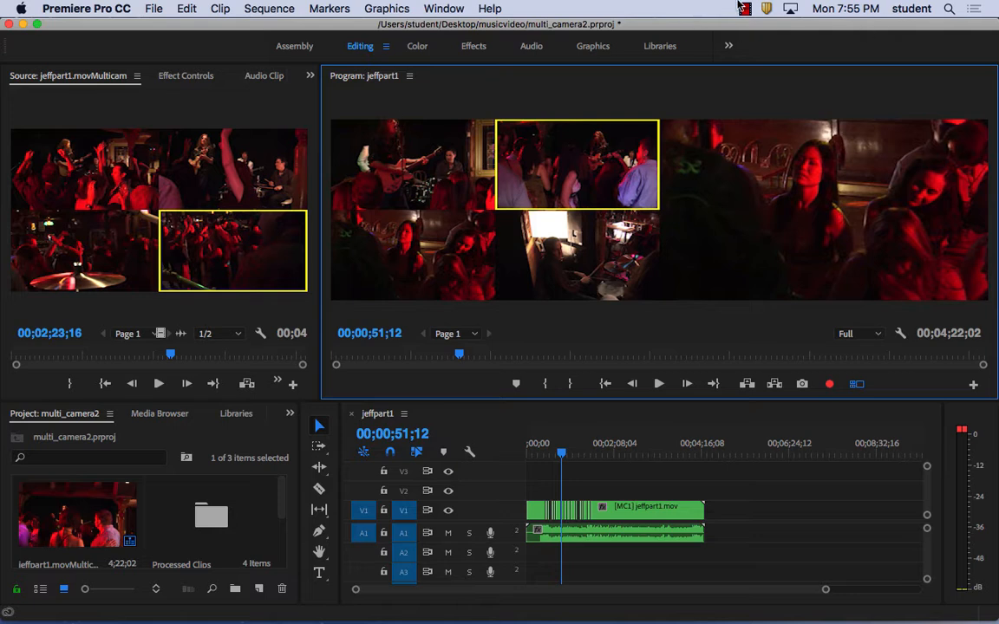
{"action": "left_click", "coordinate": [745, 8]}
{"action": "left_click", "coordinate": [753, 50]}
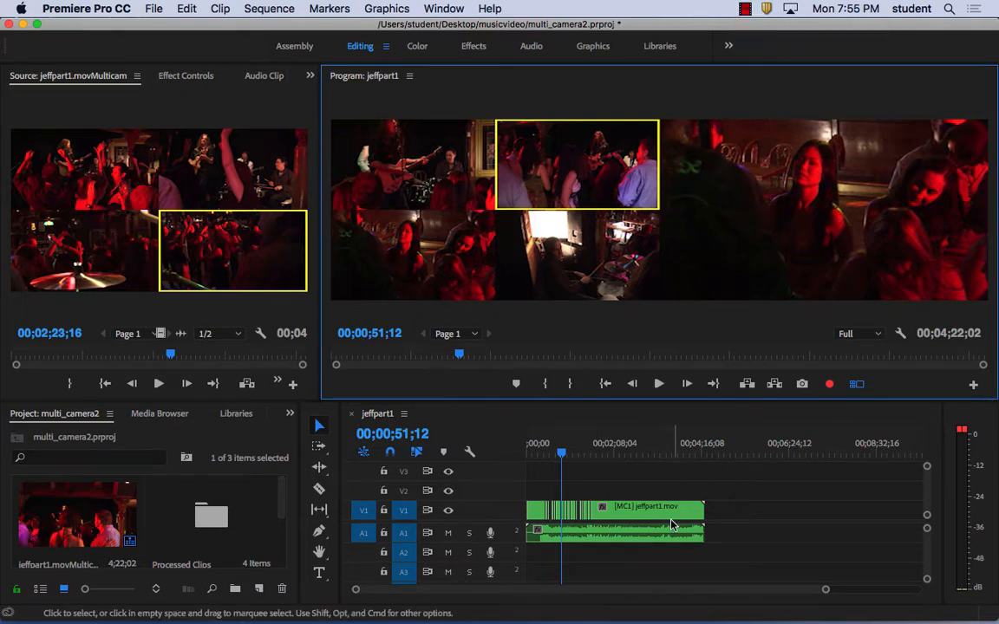
Step: Zoom the timeline in around 00;00;51;12 and play through the cut from the camera 3 clip to the camera 1 clip
{"action": "left_click_drag", "start_coordinate": [824, 590], "coordinate": [598, 586]}
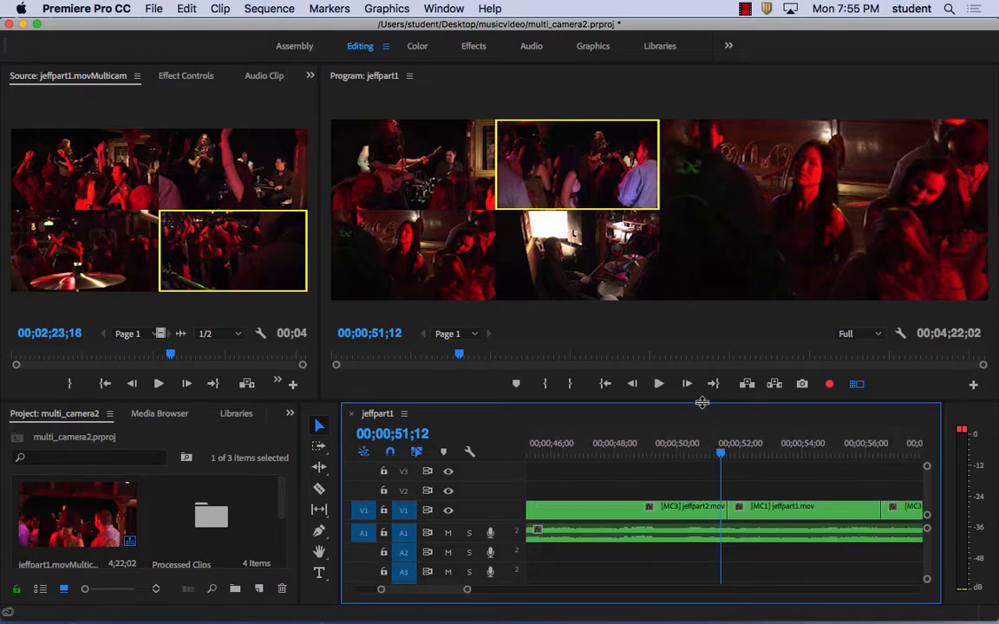
{"action": "left_click_drag", "start_coordinate": [704, 403], "coordinate": [675, 325]}
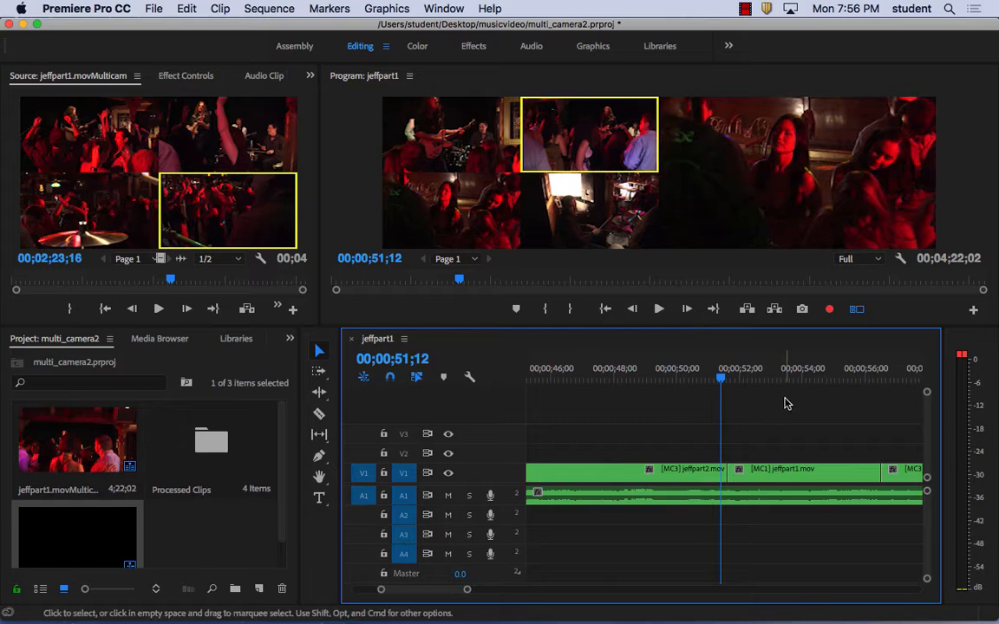
{"action": "mouse_move", "coordinate": [720, 378]}
{"action": "left_mouse_down"}
{"action": "mouse_move", "coordinate": [693, 379]}
{"action": "mouse_move", "coordinate": [707, 375]}
{"action": "left_mouse_up"}
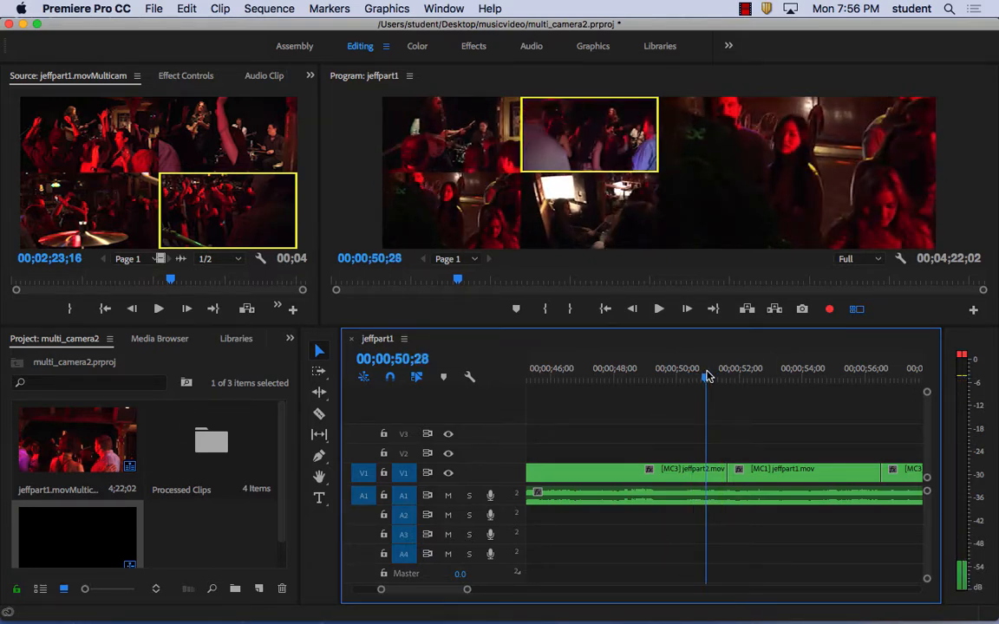
{"action": "key", "text": "space"}
{"action": "key", "text": "space"}
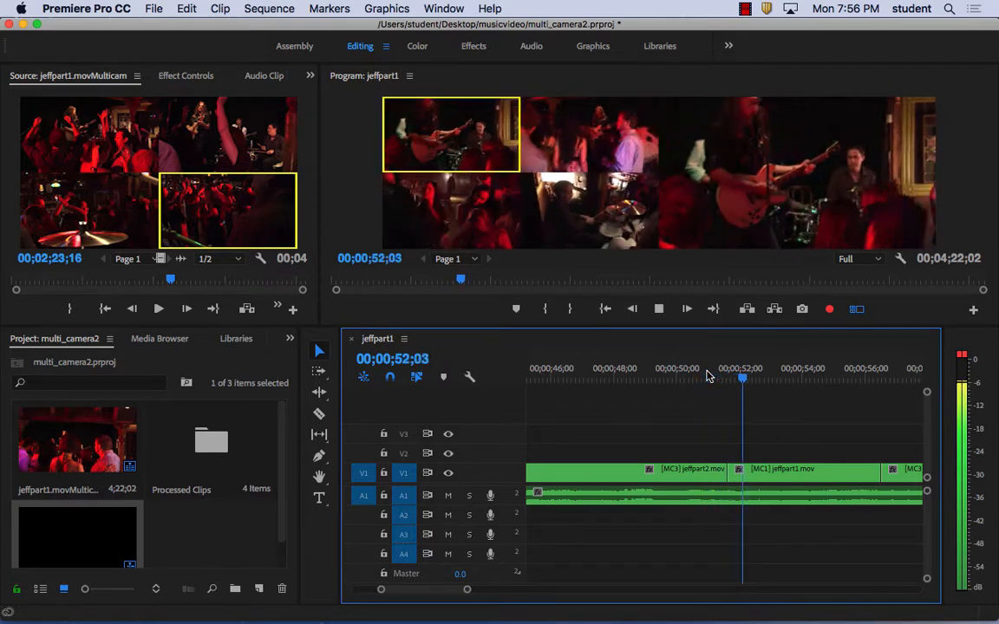
{"action": "left_click_drag", "start_coordinate": [727, 386], "coordinate": [655, 379]}
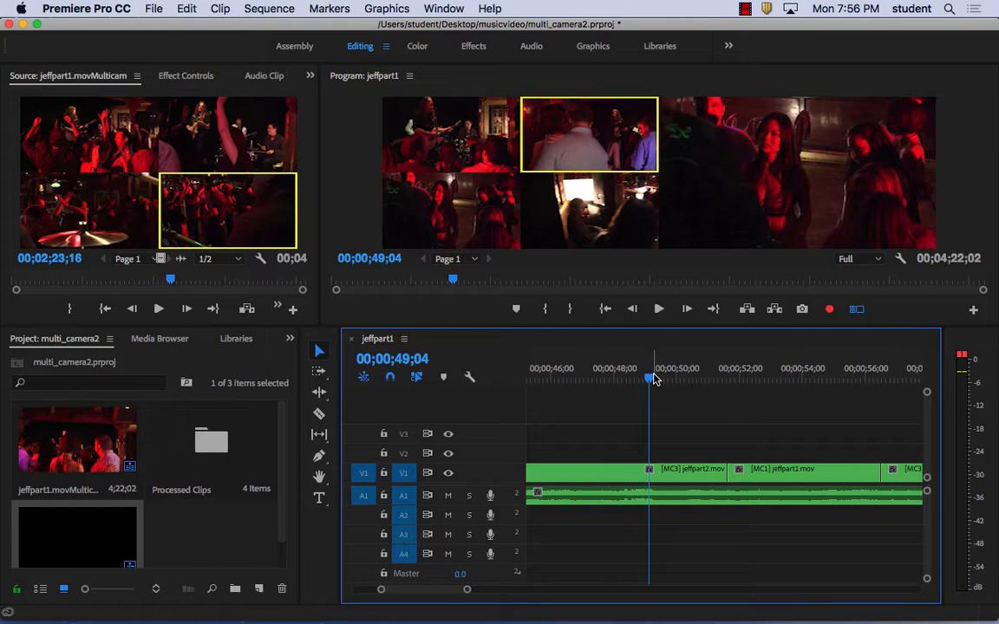
{"action": "key", "text": "space"}
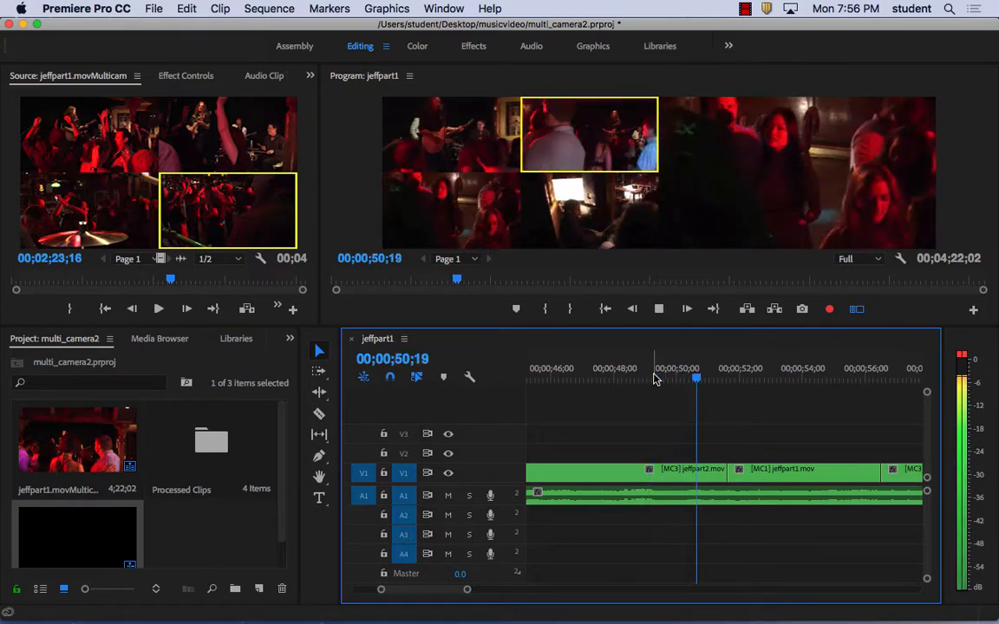
{"action": "key", "text": "space"}
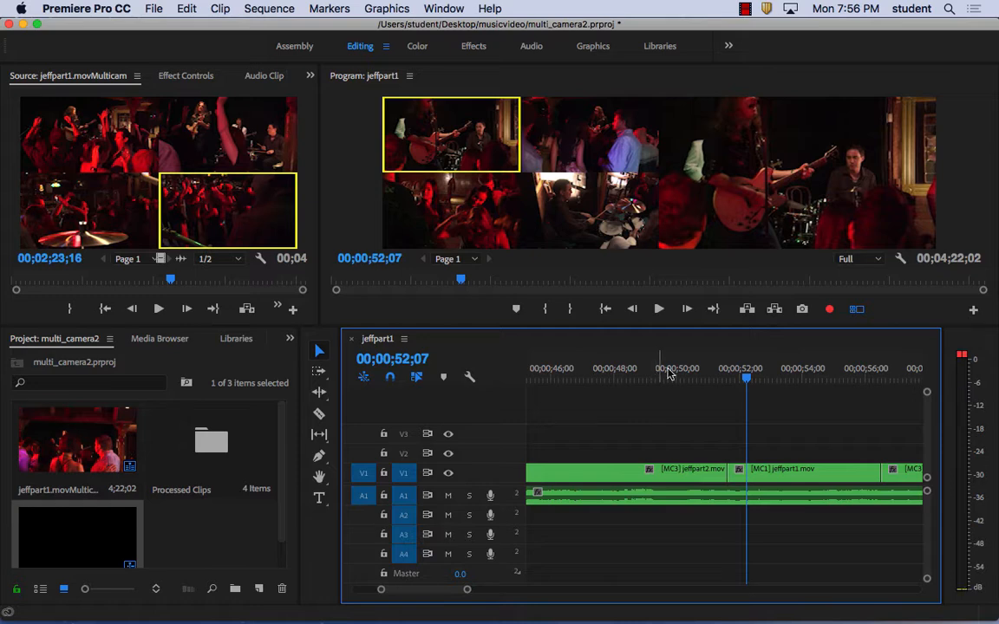
Step: Turn off the multi-camera view, play the cut from 00;00;49;14, and place the playhead at 00;00;51;11
{"action": "left_click_drag", "start_coordinate": [681, 323], "coordinate": [673, 431]}
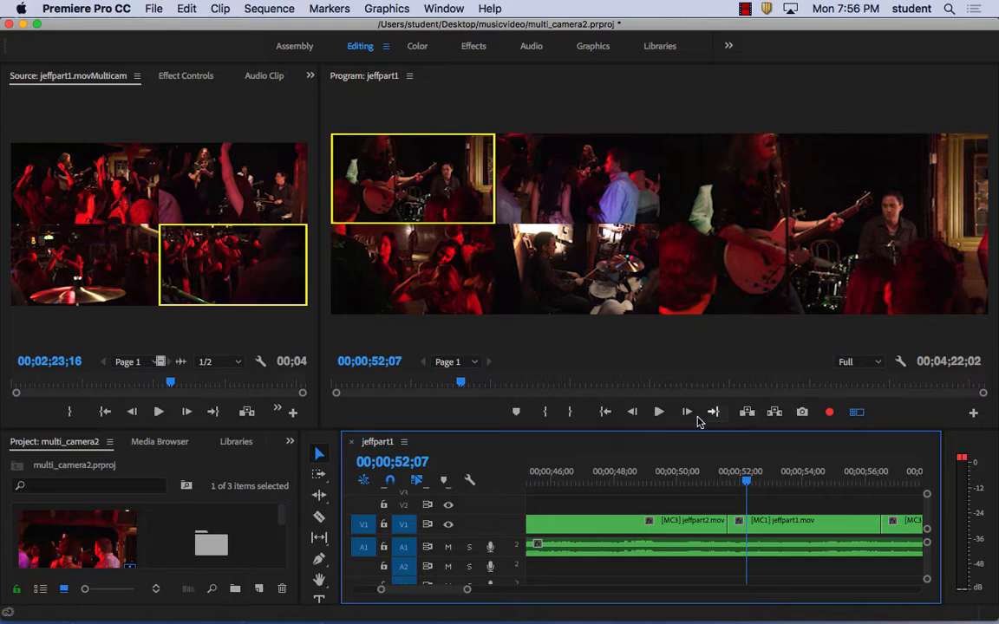
{"action": "left_click", "coordinate": [857, 413]}
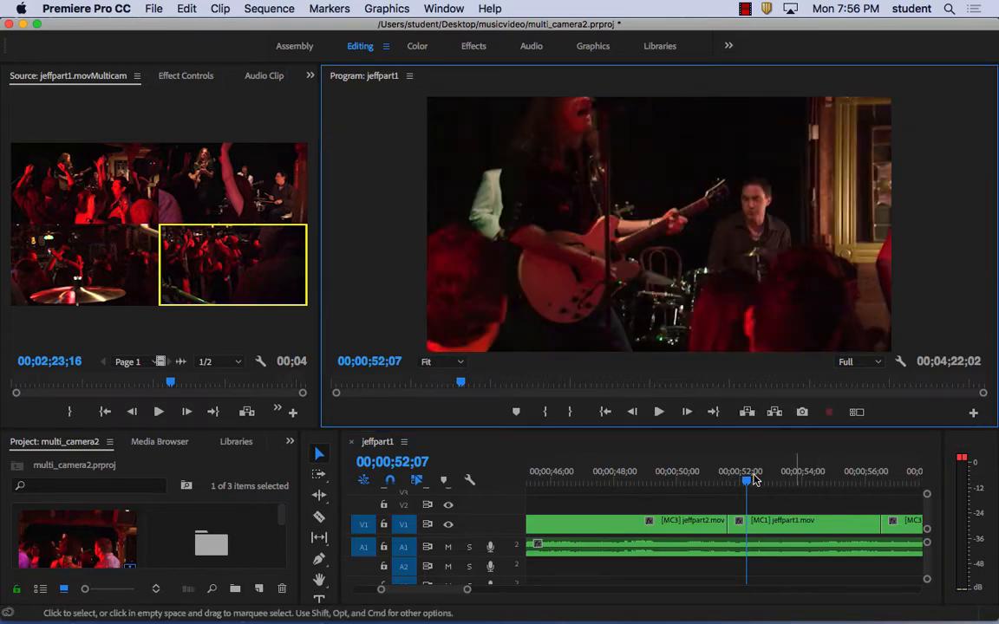
{"action": "left_click_drag", "start_coordinate": [746, 479], "coordinate": [668, 480]}
{"action": "left_click_drag", "start_coordinate": [662, 479], "coordinate": [661, 476]}
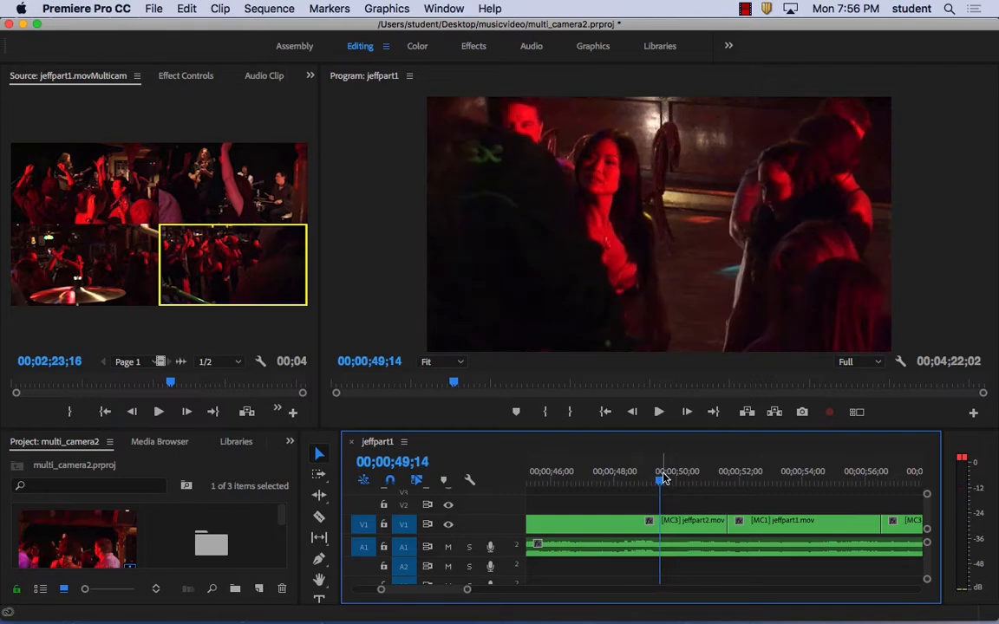
{"action": "key", "text": "space"}
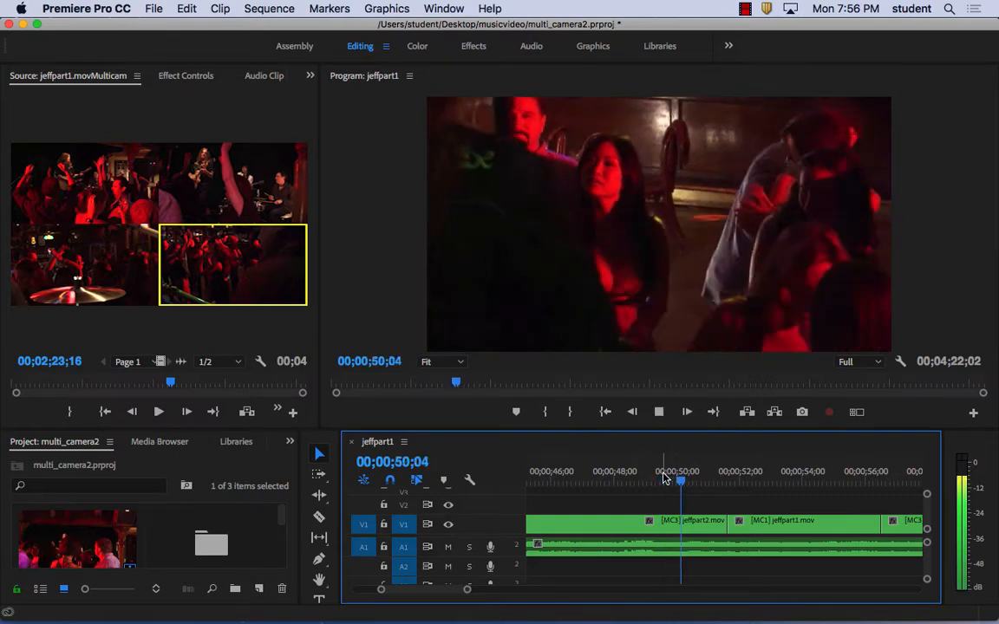
{"action": "key", "text": "space"}
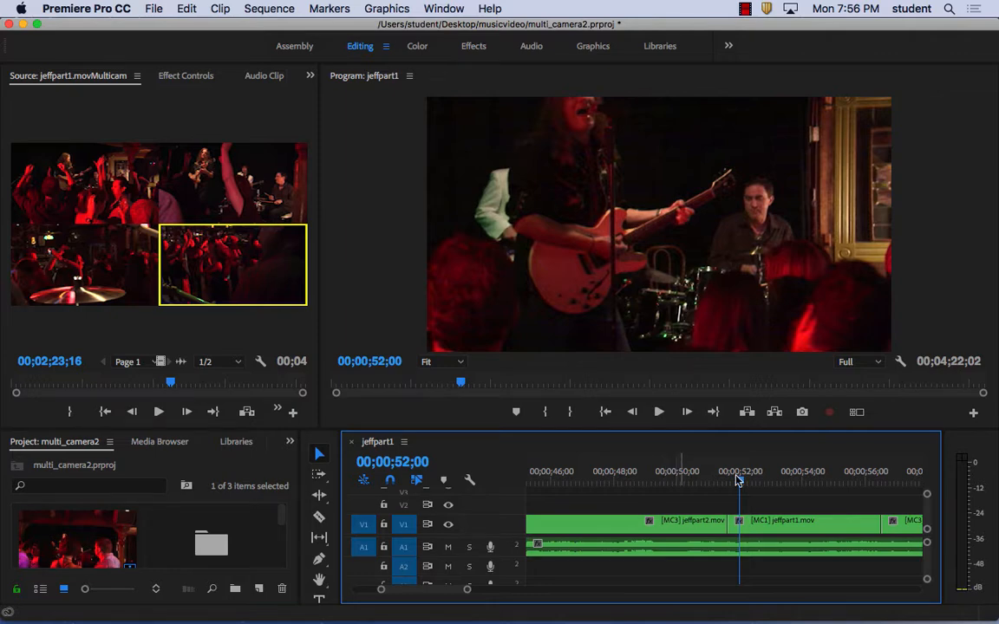
{"action": "left_click_drag", "start_coordinate": [739, 480], "coordinate": [719, 483]}
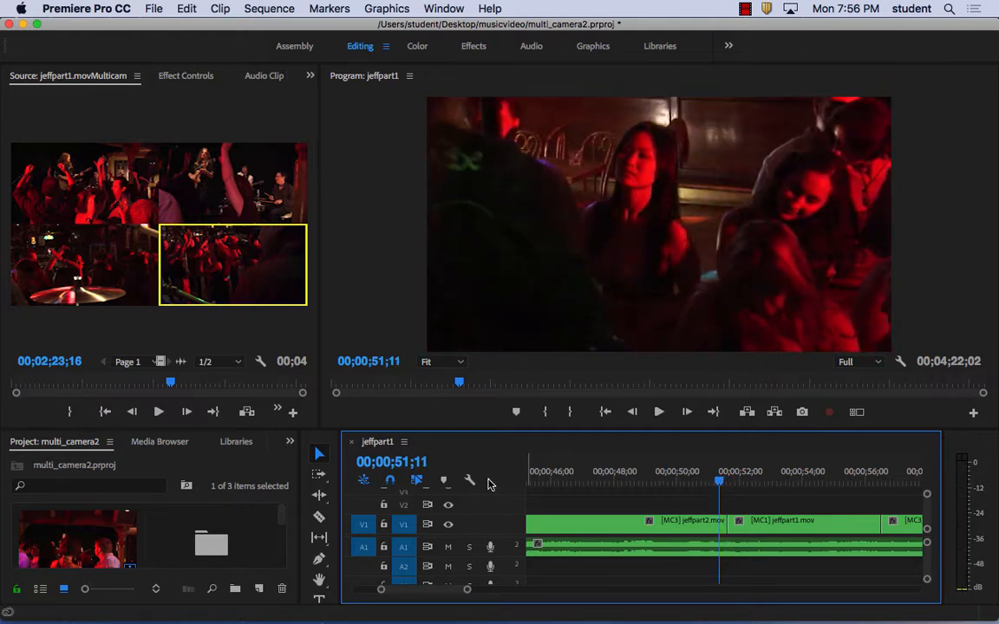
Step: Try to adjust the start of the [MC1] jeffpart1.mov clip with the Slip tool, and undo the change
{"action": "left_click", "coordinate": [319, 539]}
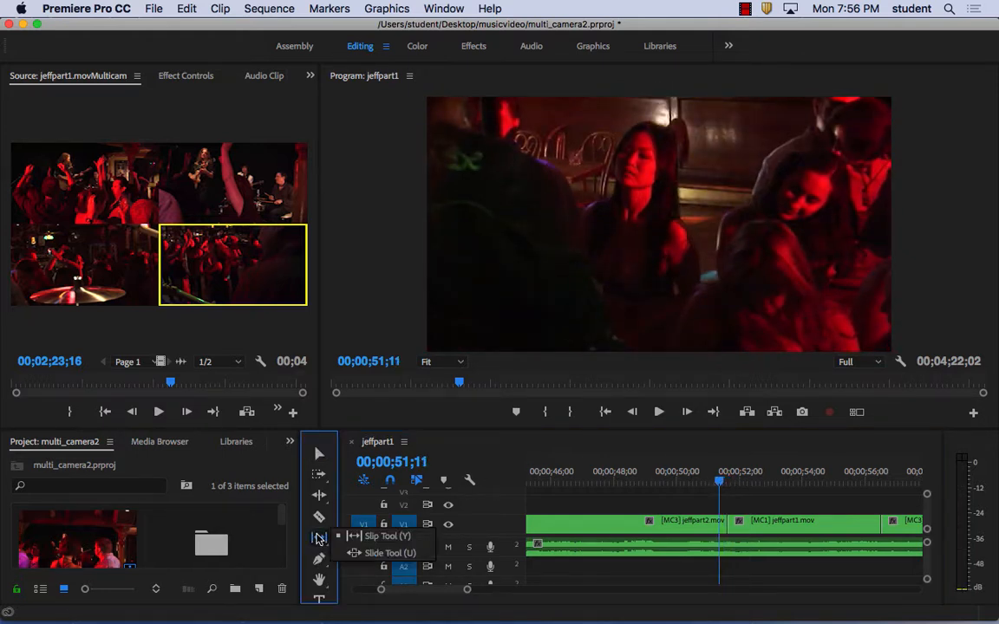
{"action": "left_click", "coordinate": [366, 553]}
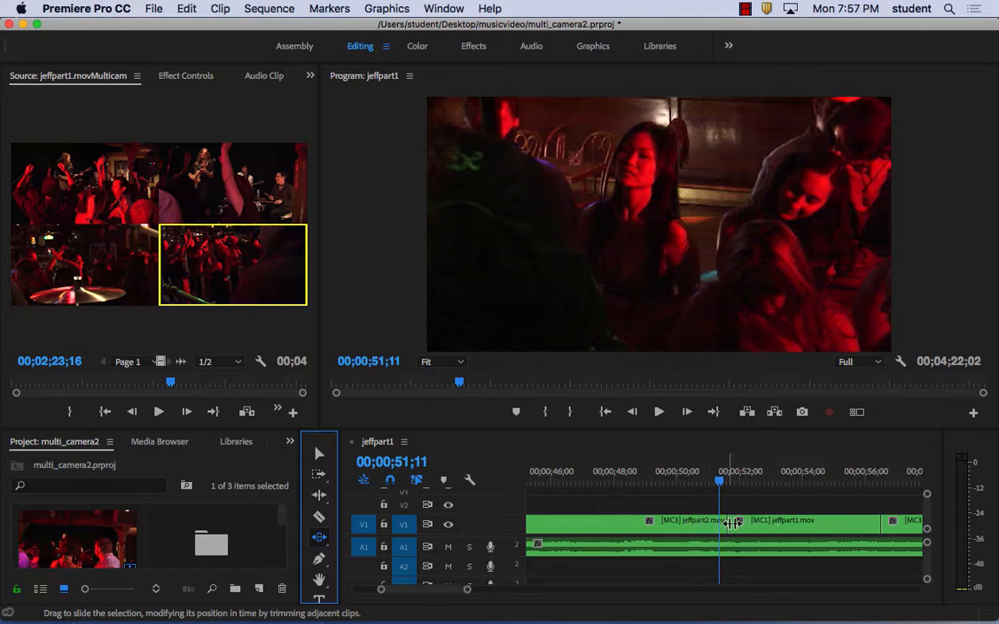
{"action": "left_click", "coordinate": [319, 538]}
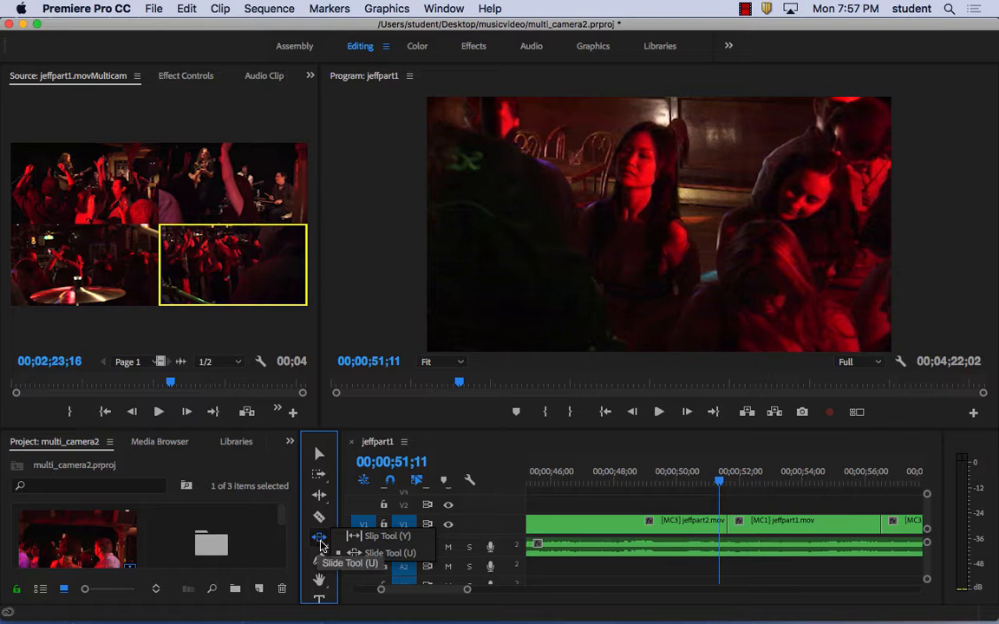
{"action": "left_click", "coordinate": [368, 538]}
{"action": "left_click", "coordinate": [730, 523]}
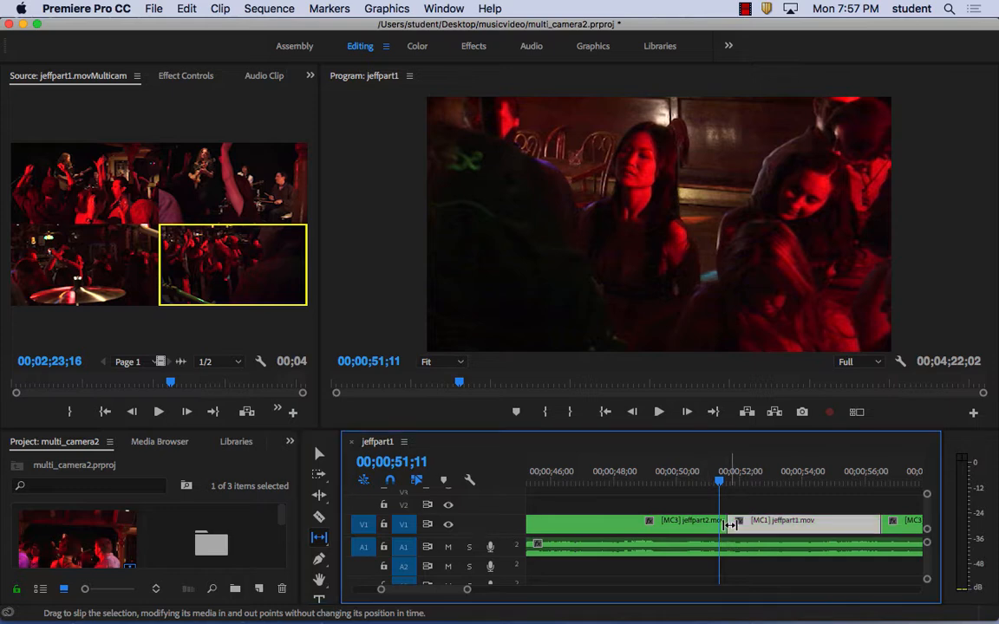
{"action": "left_click_drag", "start_coordinate": [730, 526], "coordinate": [723, 524]}
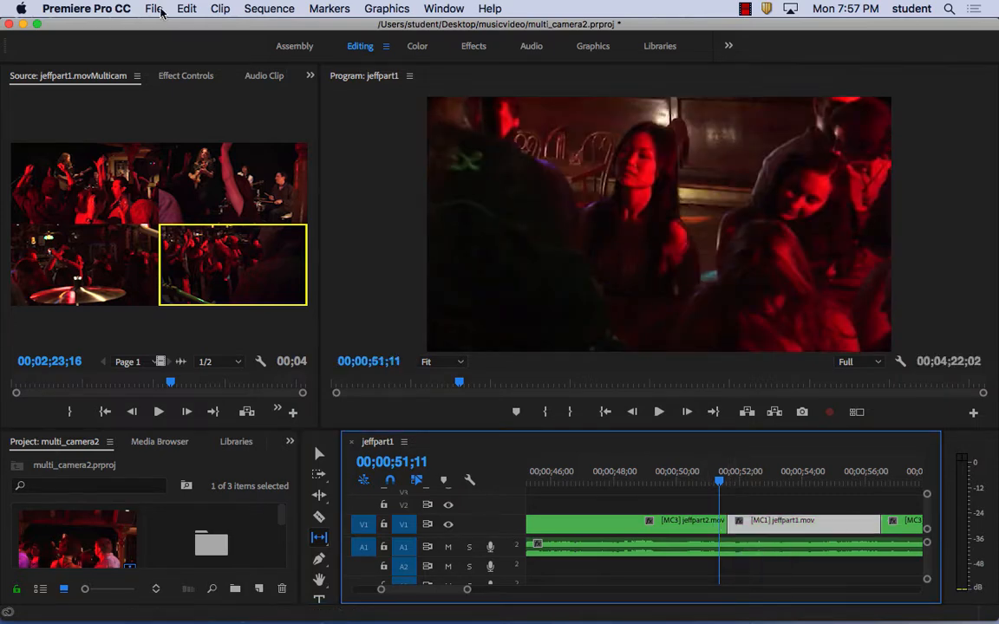
{"action": "left_click", "coordinate": [186, 9]}
{"action": "left_click", "coordinate": [196, 24]}
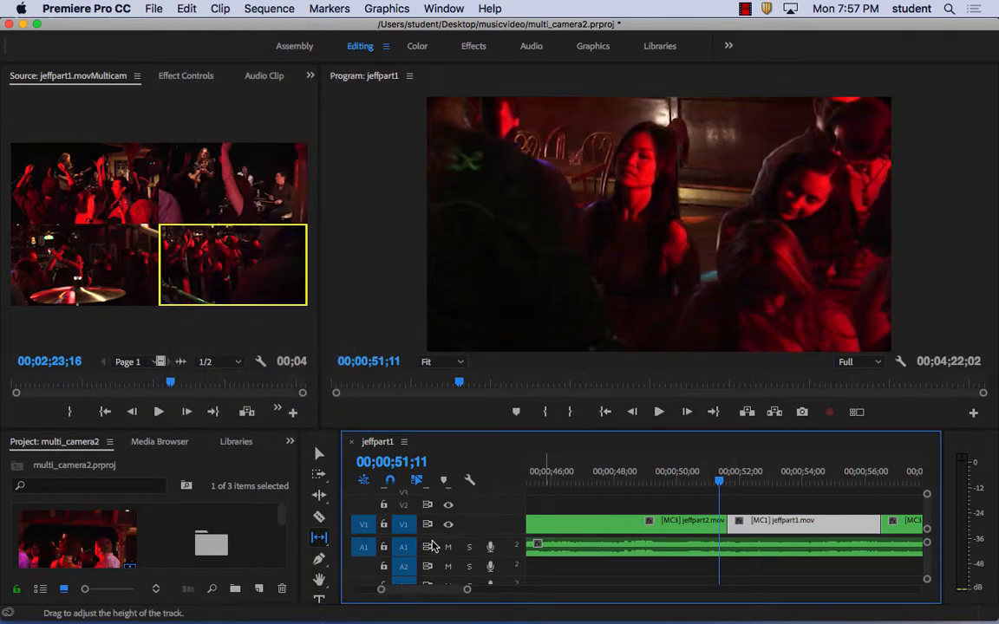
Step: Roll the cut between [MC3] jeffpart2.mov and [MC1] jeffpart1.mov slightly earlier with the Rolling Edit tool, and play it to 00;00;52;07
{"action": "left_click", "coordinate": [319, 538]}
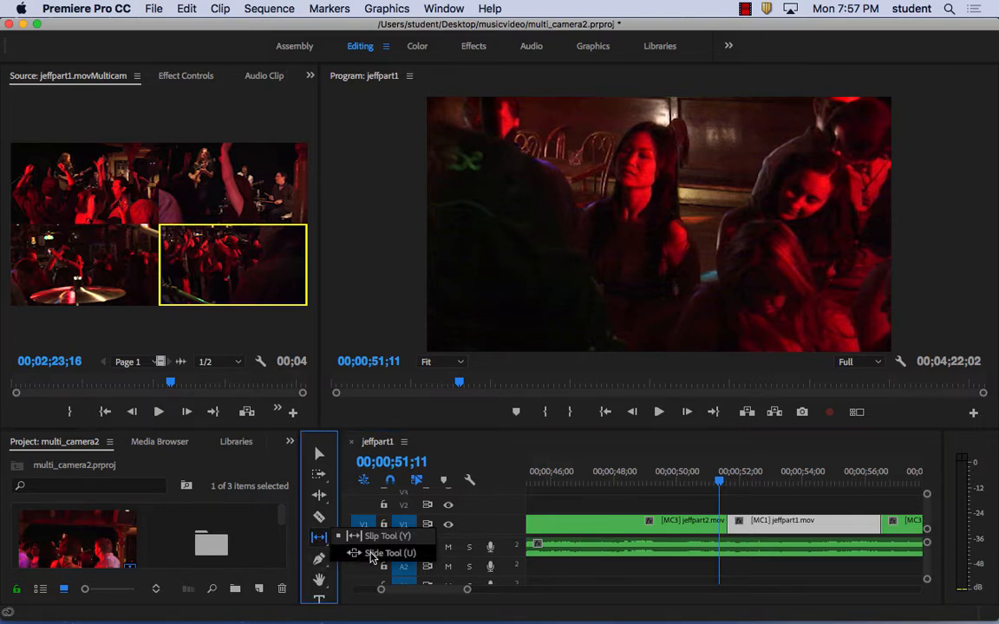
{"action": "left_click", "coordinate": [319, 494]}
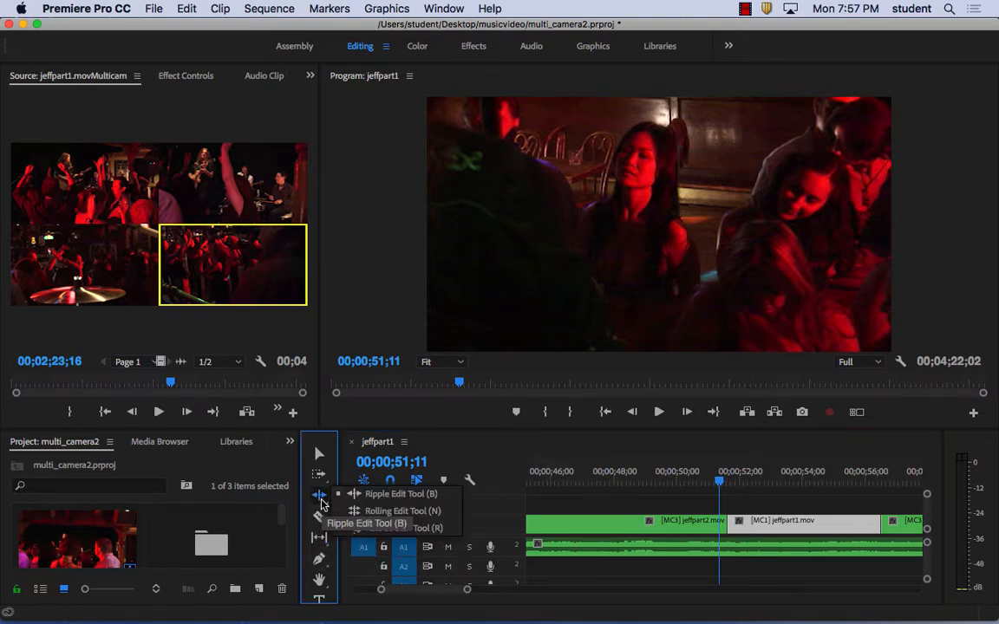
{"action": "left_click", "coordinate": [397, 512]}
{"action": "left_click_drag", "start_coordinate": [725, 524], "coordinate": [705, 521]}
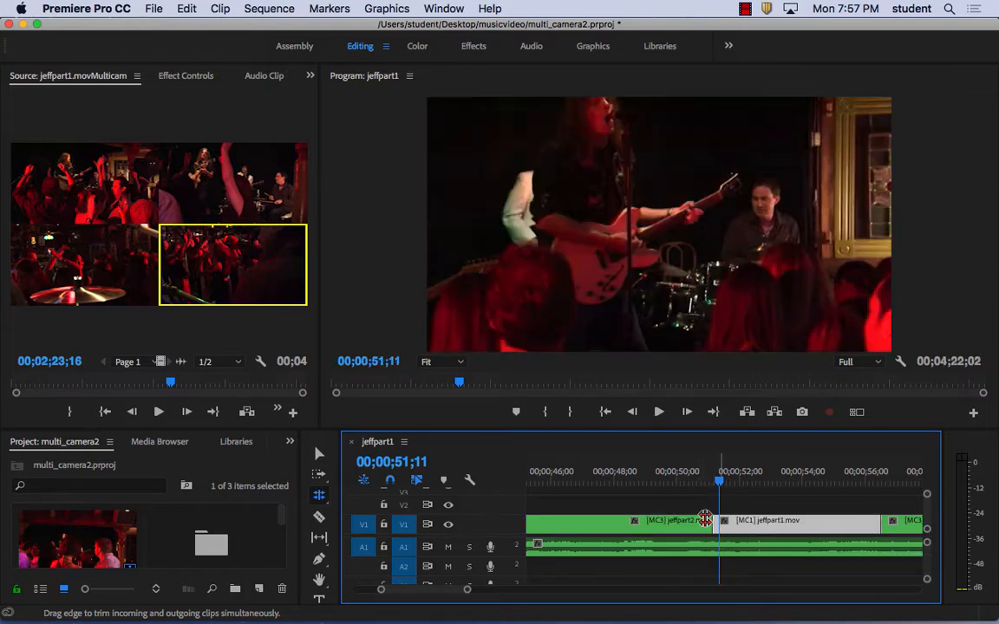
{"action": "left_click", "coordinate": [673, 483]}
{"action": "key", "text": "space"}
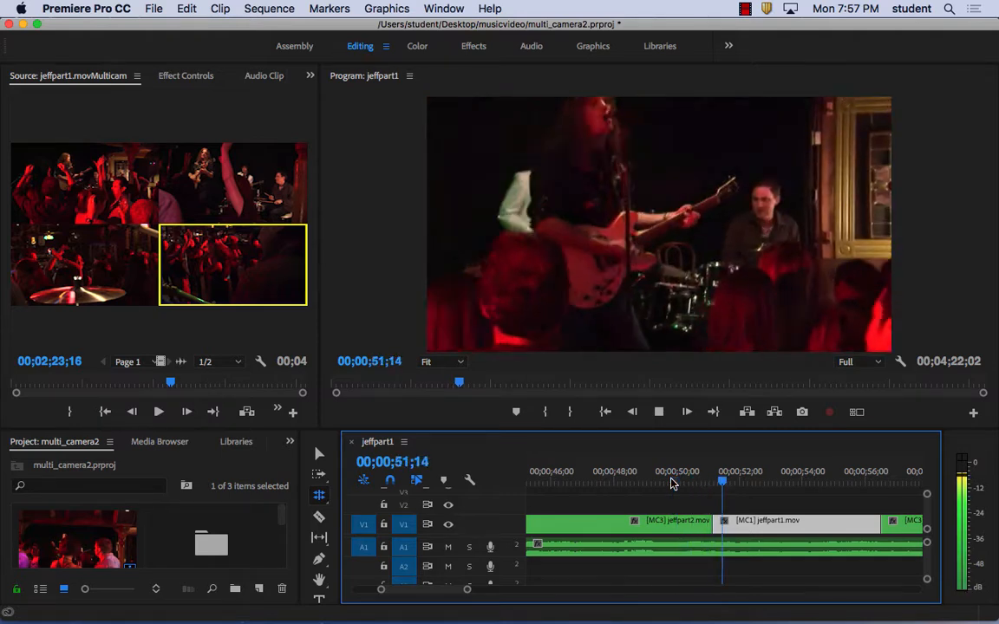
{"action": "key", "text": "space"}
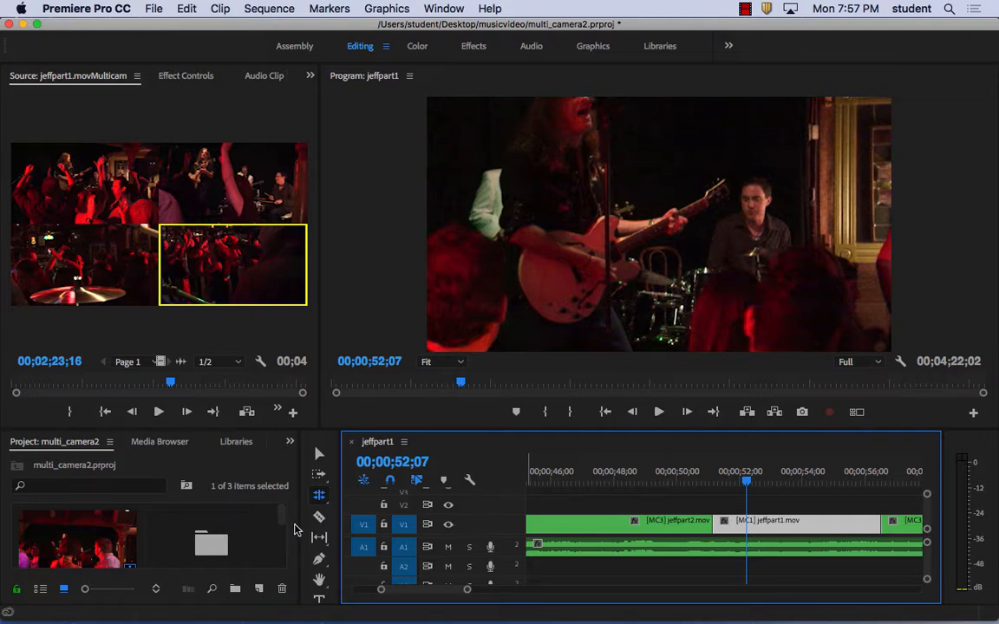
Step: Switch to the Ripple Edit tool and open the project's sequence thumbnail in the source monitor
{"action": "left_click", "coordinate": [318, 494]}
{"action": "left_click", "coordinate": [379, 496]}
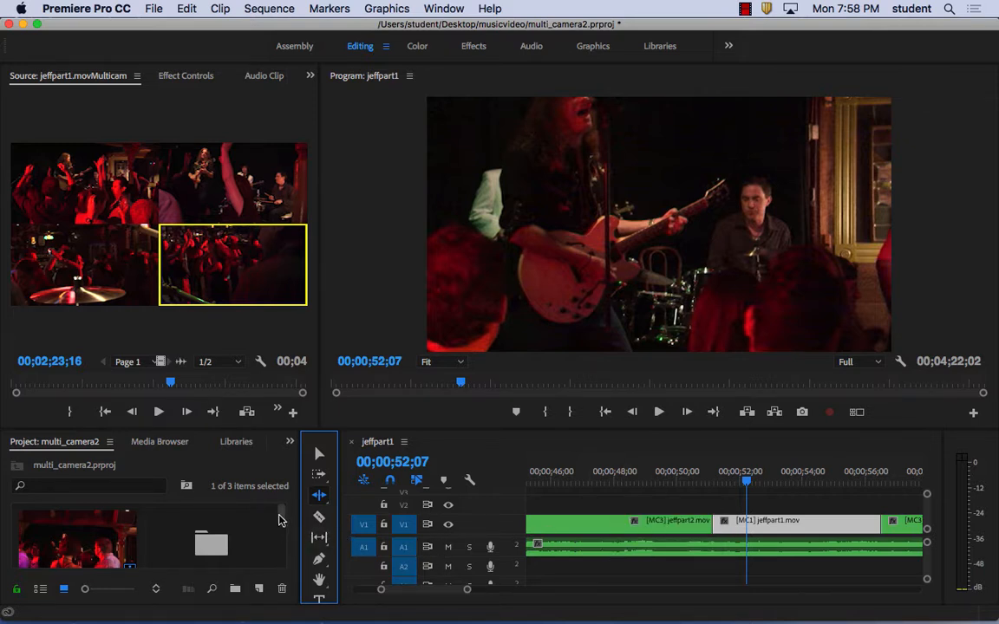
{"action": "mouse_move", "coordinate": [279, 510]}
{"action": "left_mouse_down"}
{"action": "mouse_move", "coordinate": [283, 555]}
{"action": "mouse_move", "coordinate": [281, 522]}
{"action": "left_mouse_up"}
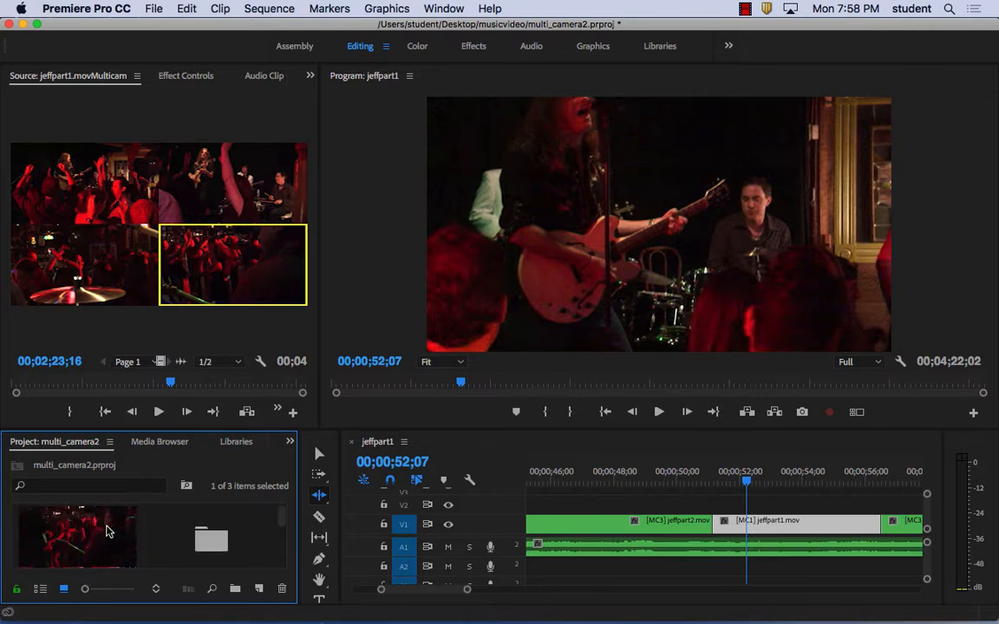
{"action": "double_click", "coordinate": [109, 531]}
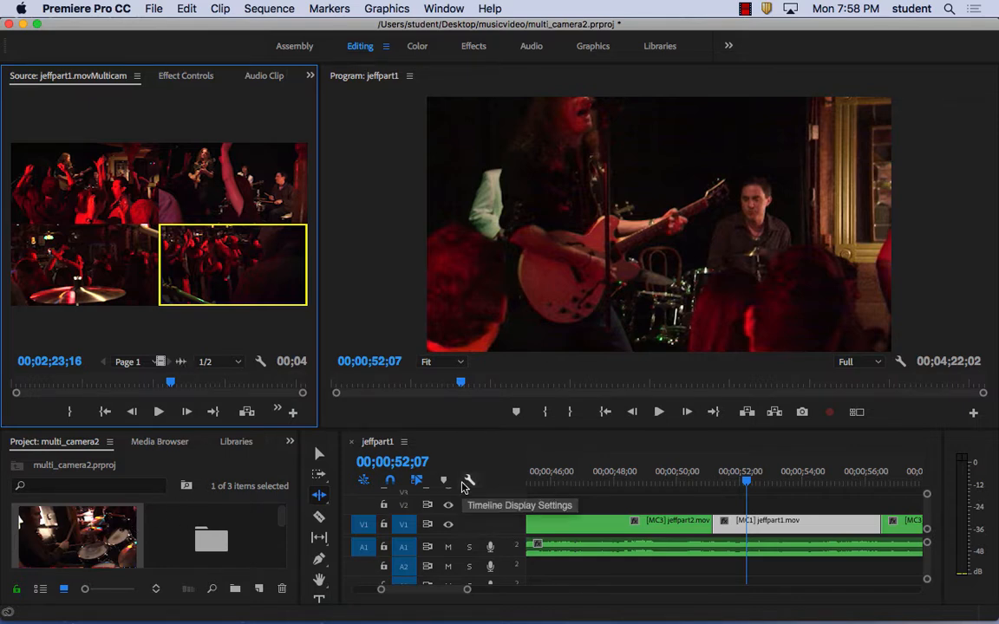
Step: Move the playhead back to 00;00;41;16, saving the project along the way
{"action": "left_click_drag", "start_coordinate": [747, 481], "coordinate": [679, 490]}
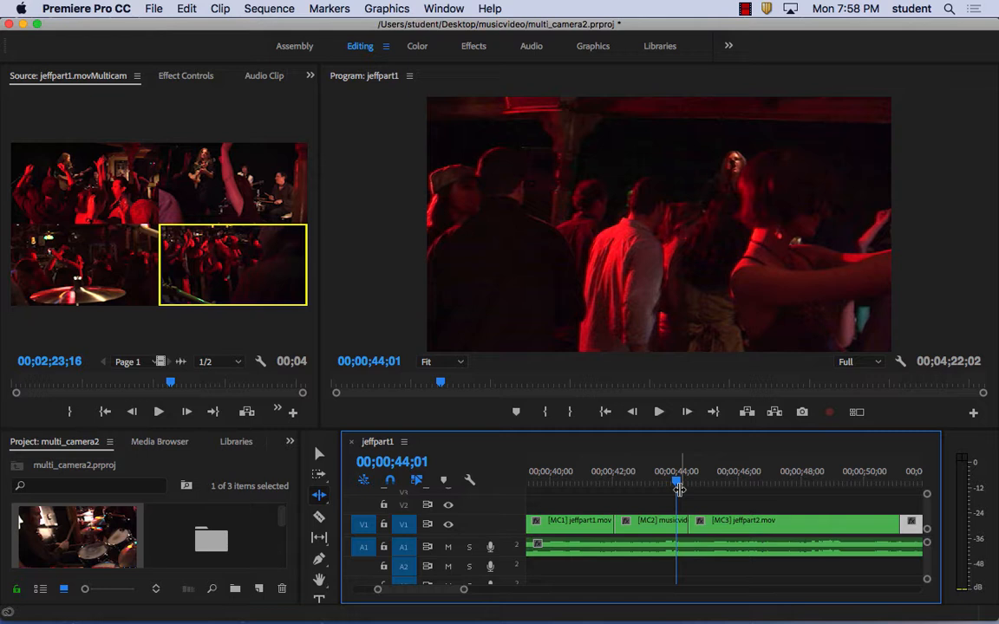
{"action": "key", "text": "super+s"}
{"action": "left_click_drag", "start_coordinate": [679, 475], "coordinate": [600, 481]}
{"action": "left_click", "coordinate": [745, 9]}
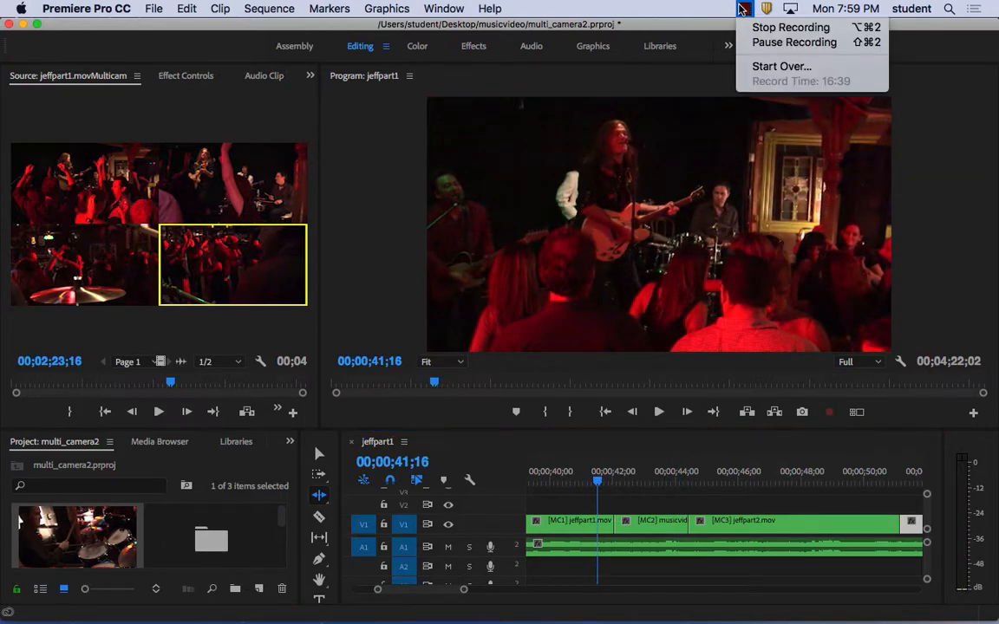
{"action": "left_click", "coordinate": [784, 27]}
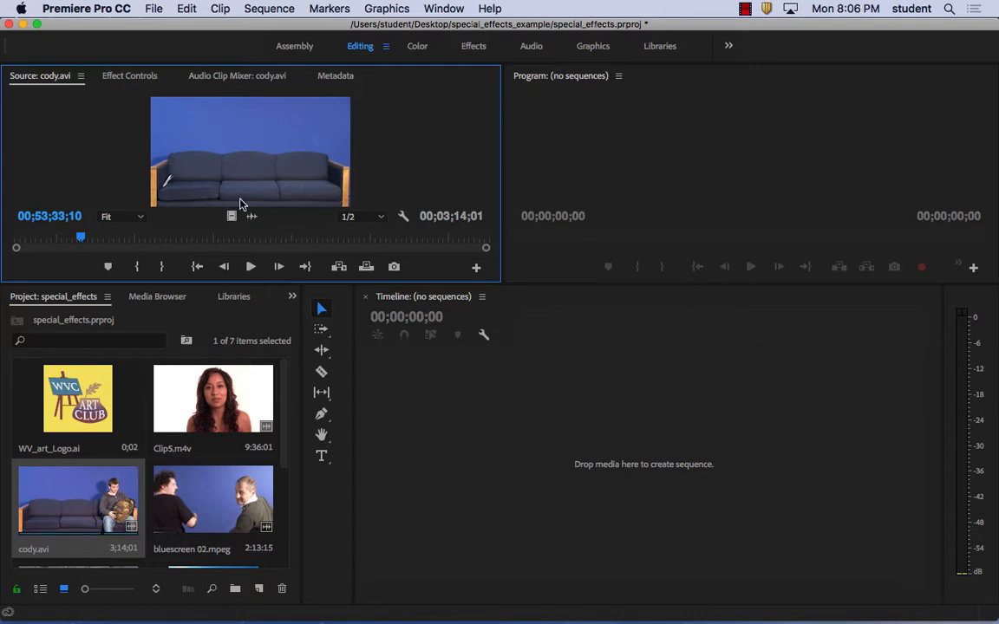
Step: Mark cody.avi from 00;54;13;15 to 00;54;48;06 and create a new sequence from that range
{"action": "left_click_drag", "start_coordinate": [234, 285], "coordinate": [235, 261]}
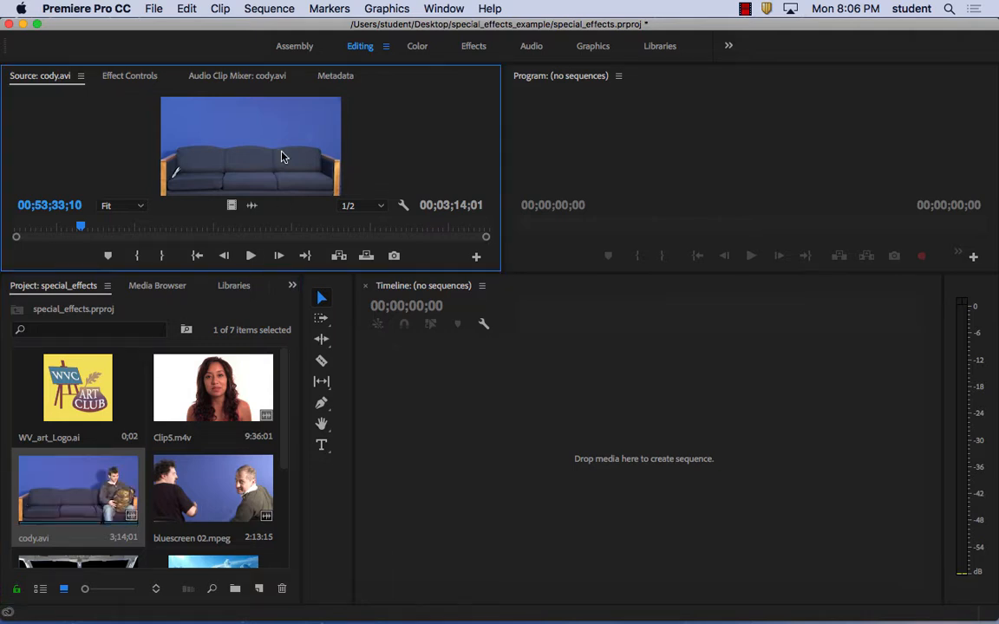
{"action": "left_click_drag", "start_coordinate": [117, 227], "coordinate": [180, 227]}
{"action": "key", "text": "i"}
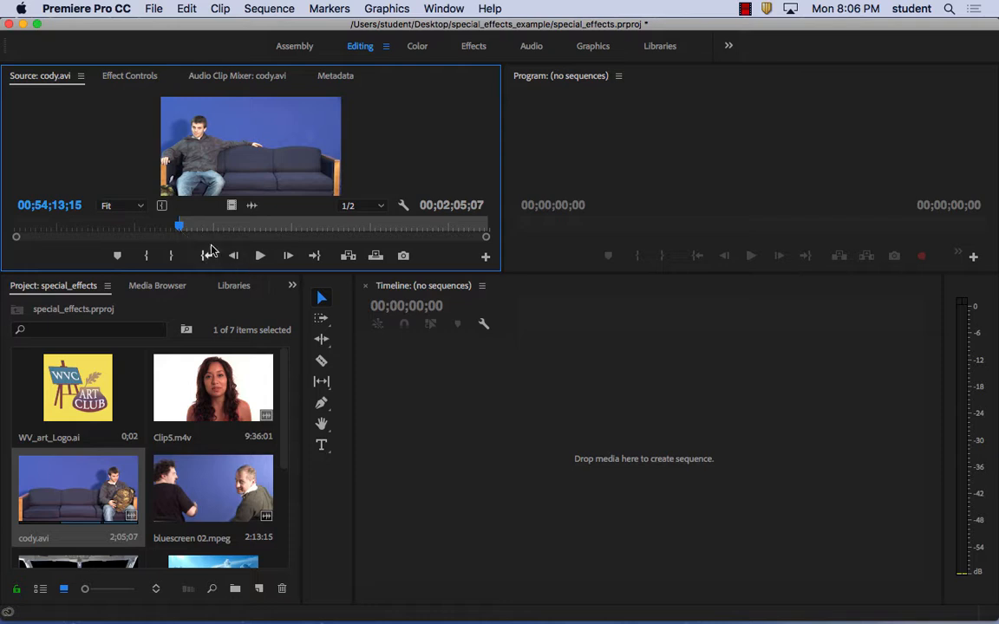
{"action": "mouse_move", "coordinate": [179, 228]}
{"action": "left_mouse_down"}
{"action": "mouse_move", "coordinate": [292, 238]}
{"action": "mouse_move", "coordinate": [359, 230]}
{"action": "mouse_move", "coordinate": [265, 230]}
{"action": "left_mouse_up"}
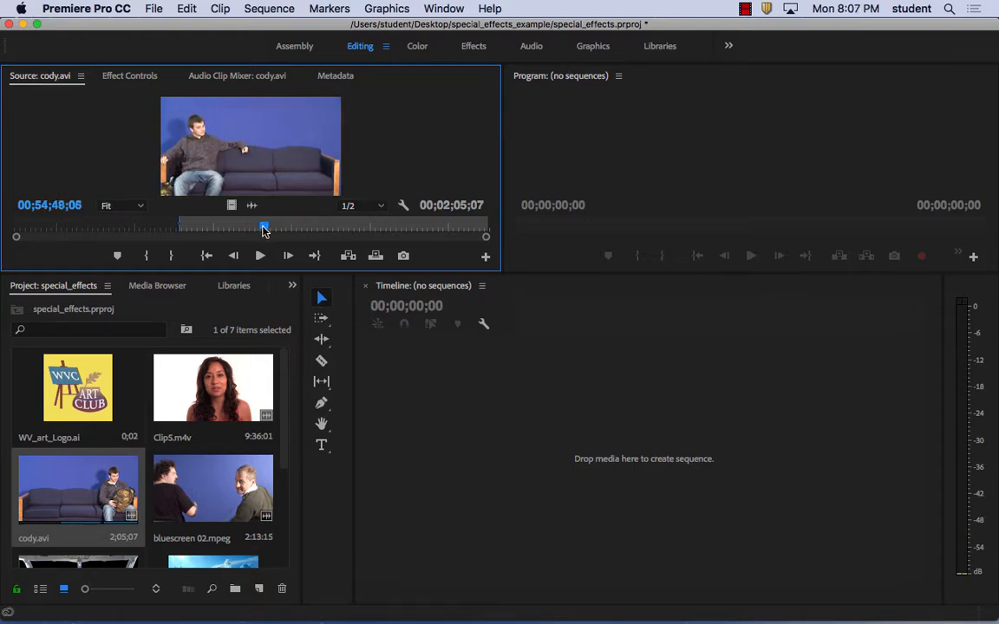
{"action": "left_click", "coordinate": [171, 256]}
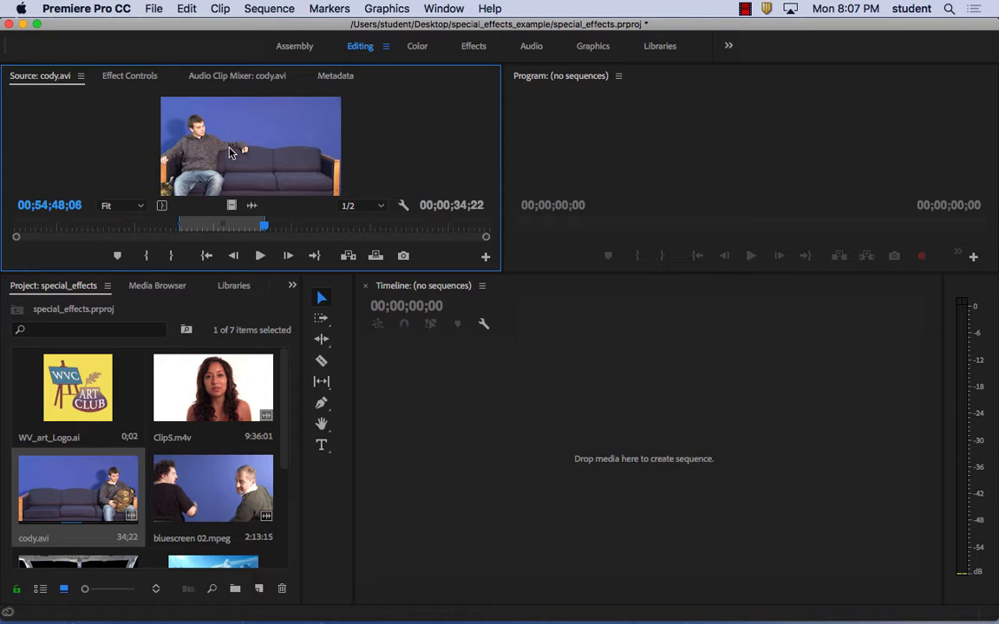
{"action": "left_click_drag", "start_coordinate": [232, 153], "coordinate": [581, 451]}
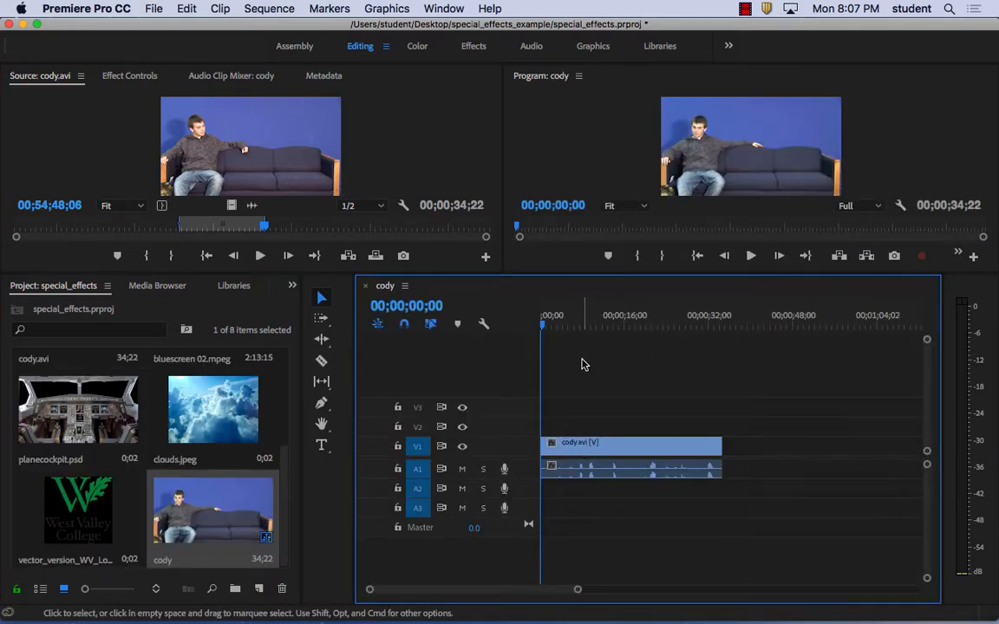
Step: Mark cody.avi from 00;54;56;24 to 00;55;28;21 and place that range on V2 at the start of the sequence
{"action": "left_click_drag", "start_coordinate": [264, 227], "coordinate": [285, 228]}
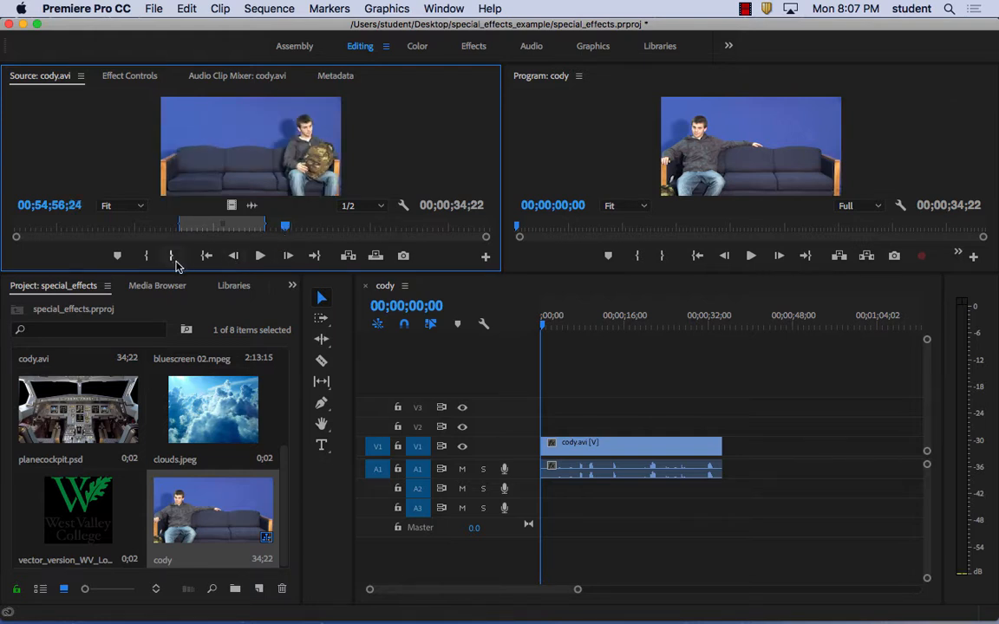
{"action": "left_click", "coordinate": [146, 255]}
{"action": "left_click_drag", "start_coordinate": [289, 231], "coordinate": [365, 231]}
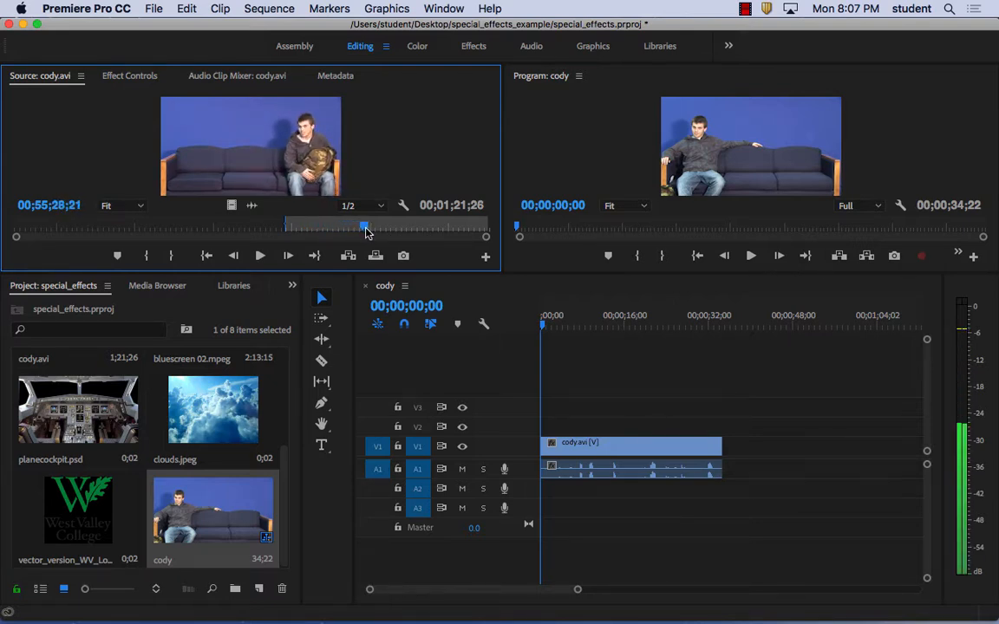
{"action": "left_click", "coordinate": [171, 256]}
{"action": "left_click_drag", "start_coordinate": [254, 144], "coordinate": [552, 431]}
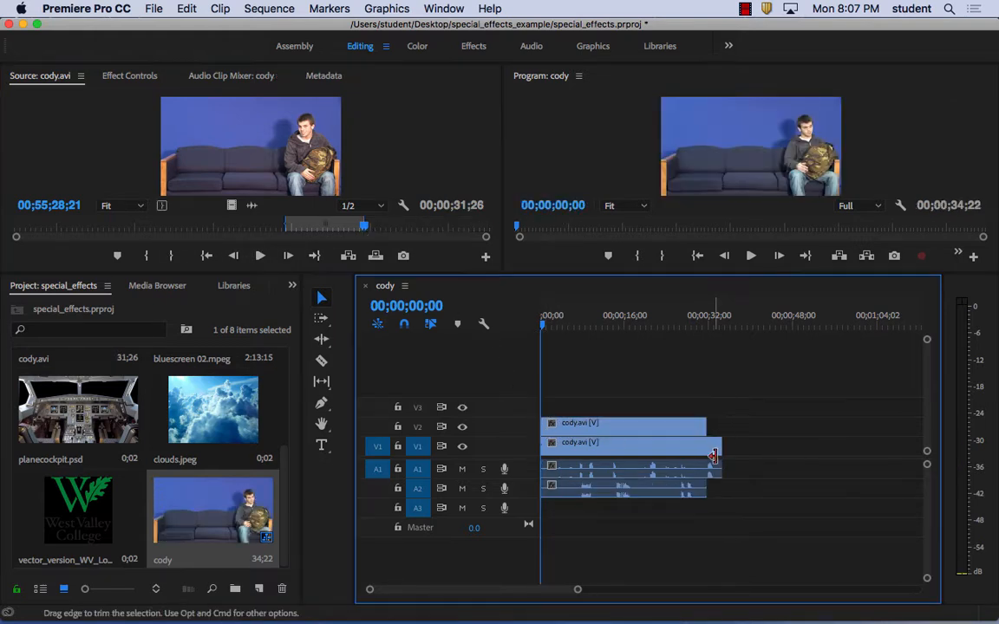
Step: Align the ends of the two cody.avi clips, trim the V1 clip's start to match, and move both clips to 00;00;00;00
{"action": "left_click_drag", "start_coordinate": [643, 427], "coordinate": [658, 429]}
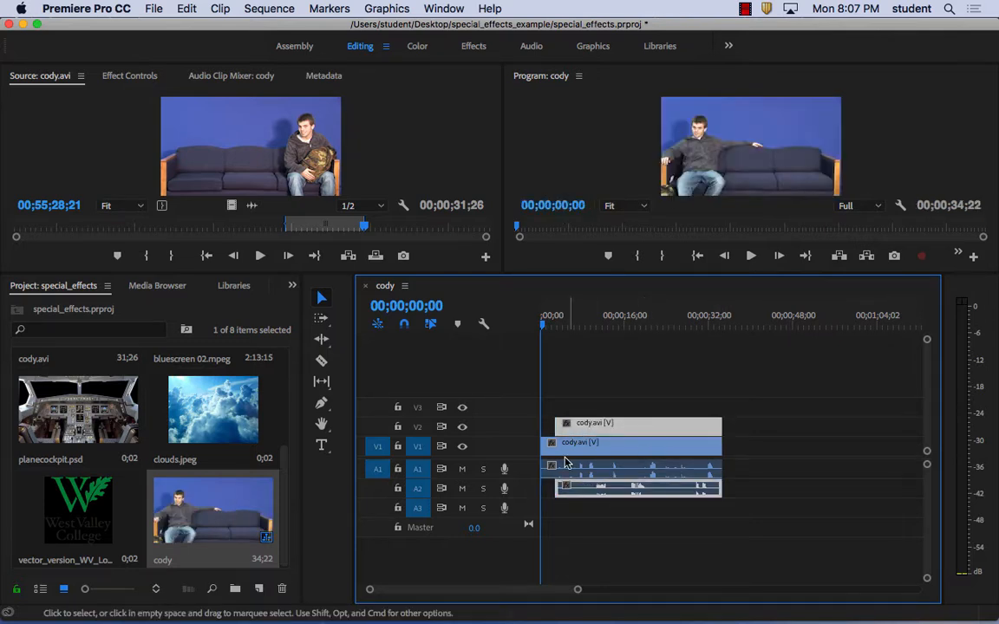
{"action": "left_click_drag", "start_coordinate": [542, 446], "coordinate": [557, 446]}
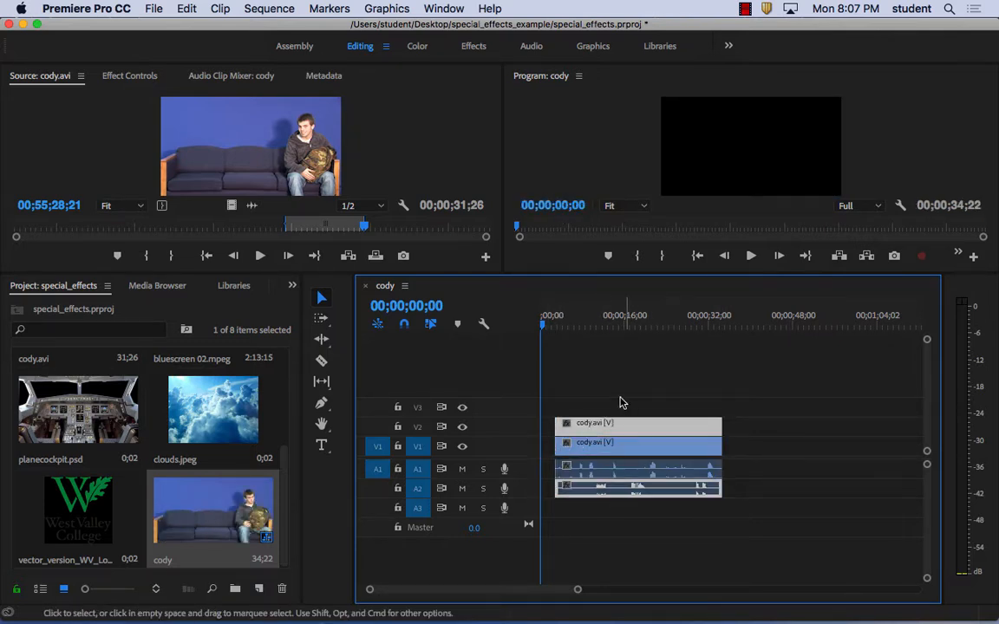
{"action": "left_click", "coordinate": [621, 403]}
{"action": "left_click_drag", "start_coordinate": [650, 432], "coordinate": [637, 433]}
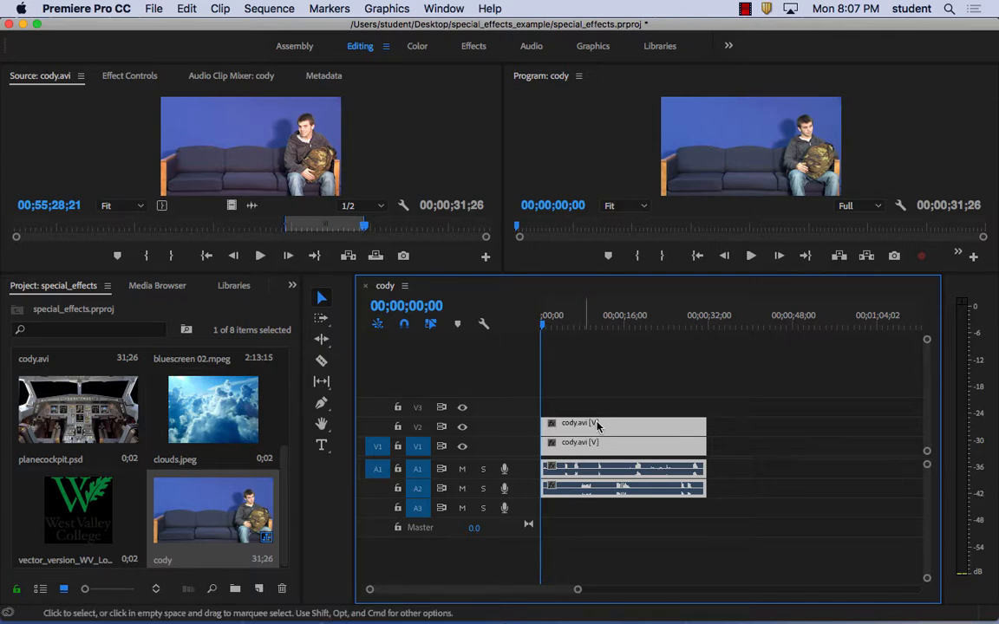
Step: Place the playhead at 00;00;11;04 and select only the cody.avi clip on V2
{"action": "left_click", "coordinate": [599, 322]}
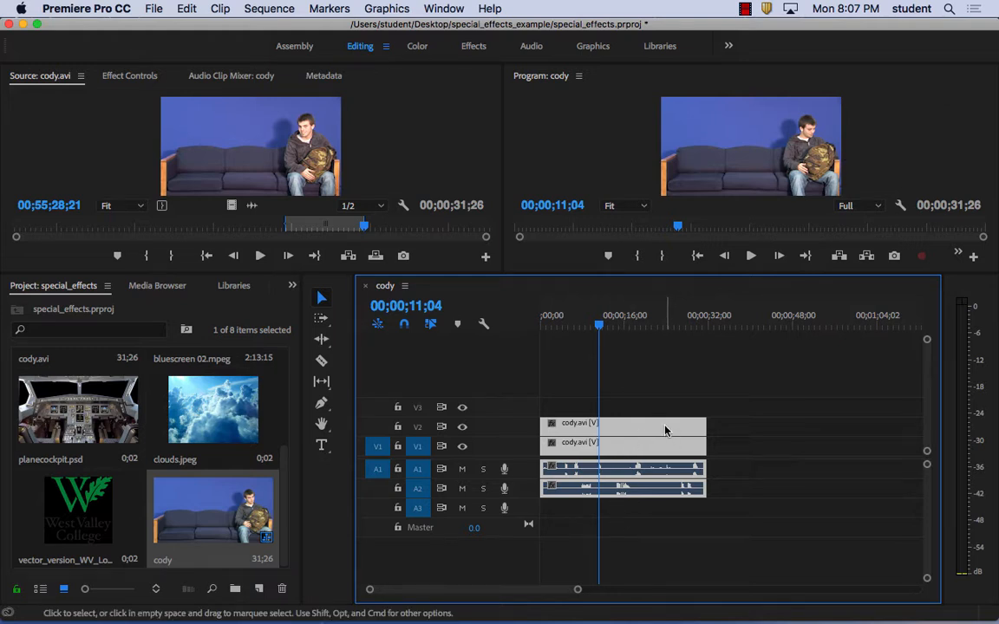
{"action": "left_click", "coordinate": [657, 397]}
{"action": "left_click", "coordinate": [639, 430]}
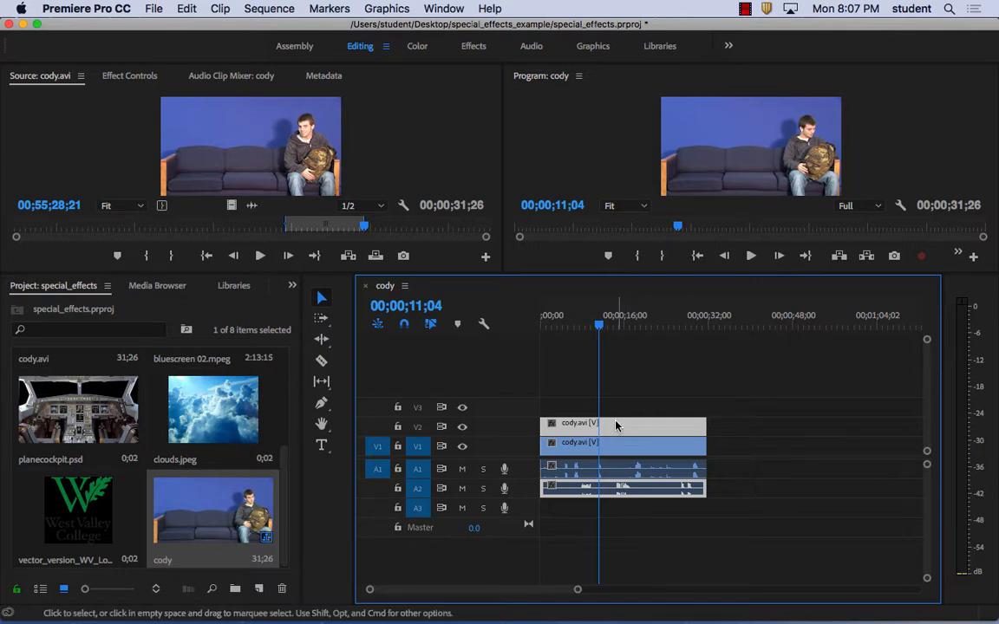
Step: Show the effects list, expand the Keying category under Video Effects, and select Remove Matte
{"action": "mouse_move", "coordinate": [616, 424]}
{"action": "left_click", "coordinate": [455, 15]}
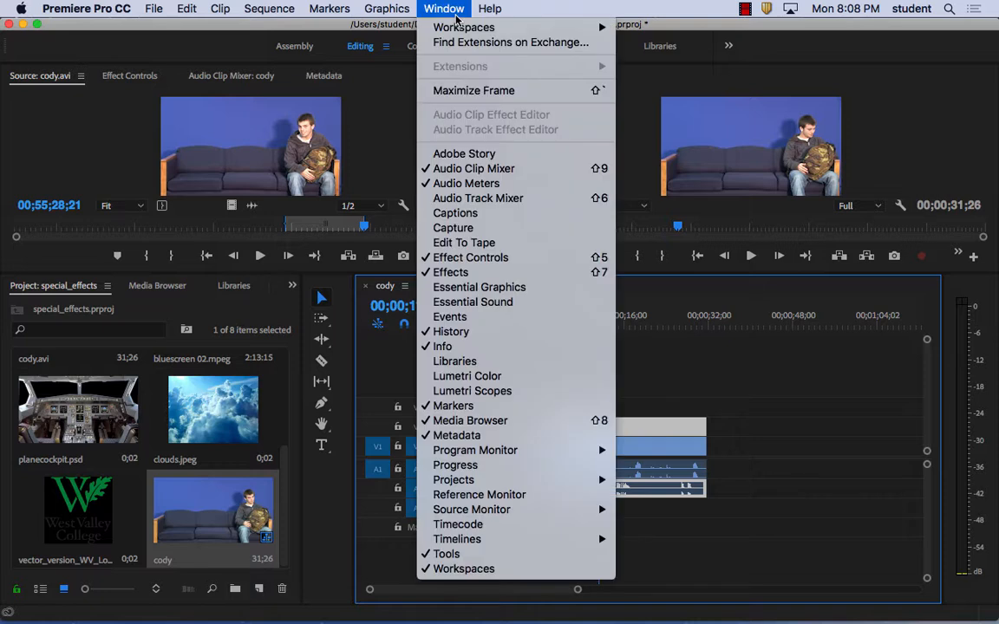
{"action": "left_click", "coordinate": [451, 272]}
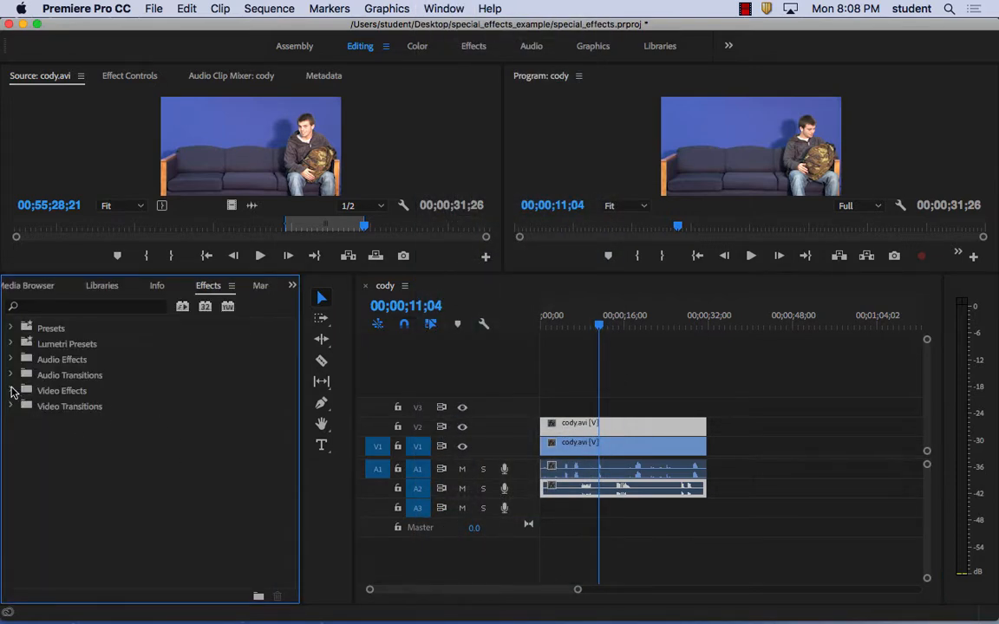
{"action": "left_click", "coordinate": [11, 390]}
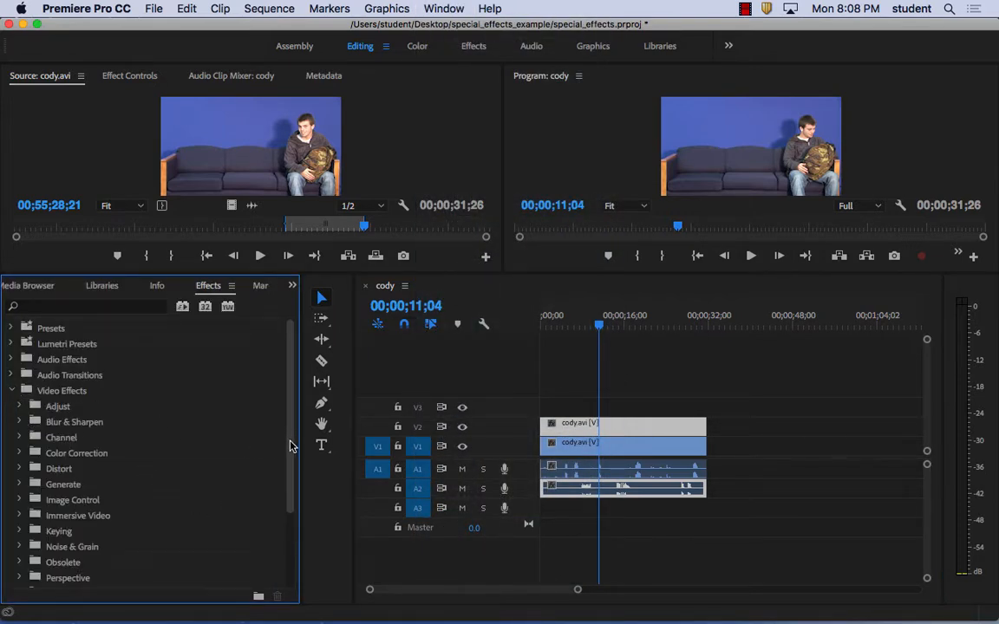
{"action": "scroll", "coordinate": [252, 477], "scroll_direction": "down", "scroll_amount": 3}
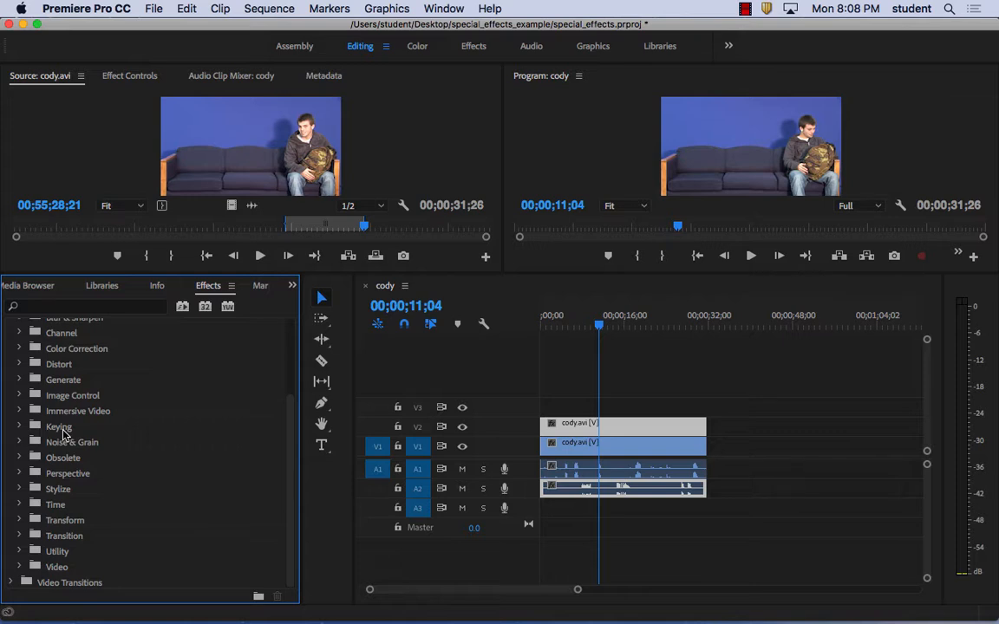
{"action": "left_click", "coordinate": [20, 426]}
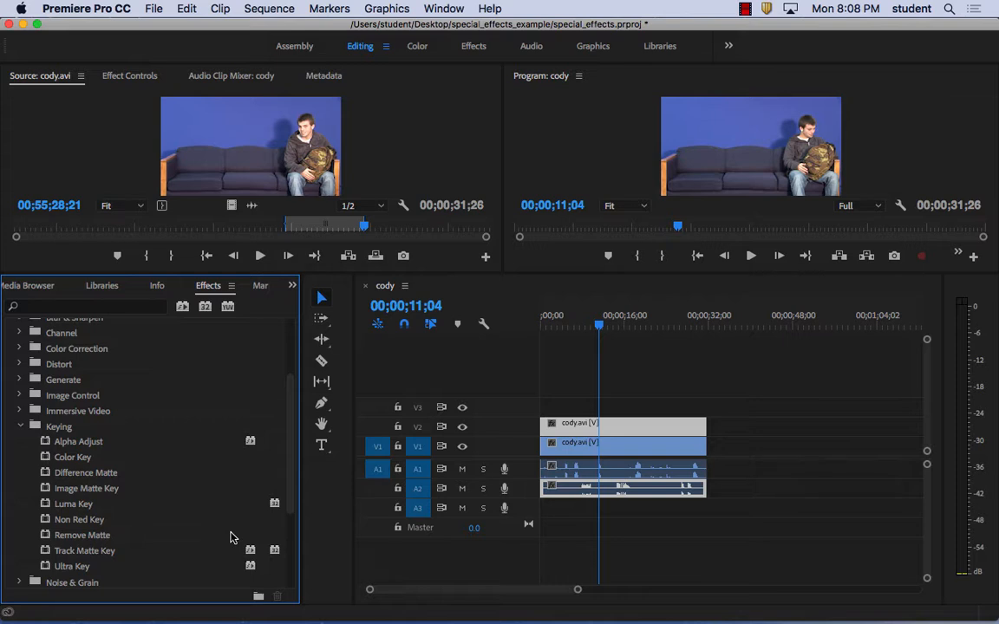
{"action": "left_click", "coordinate": [94, 534]}
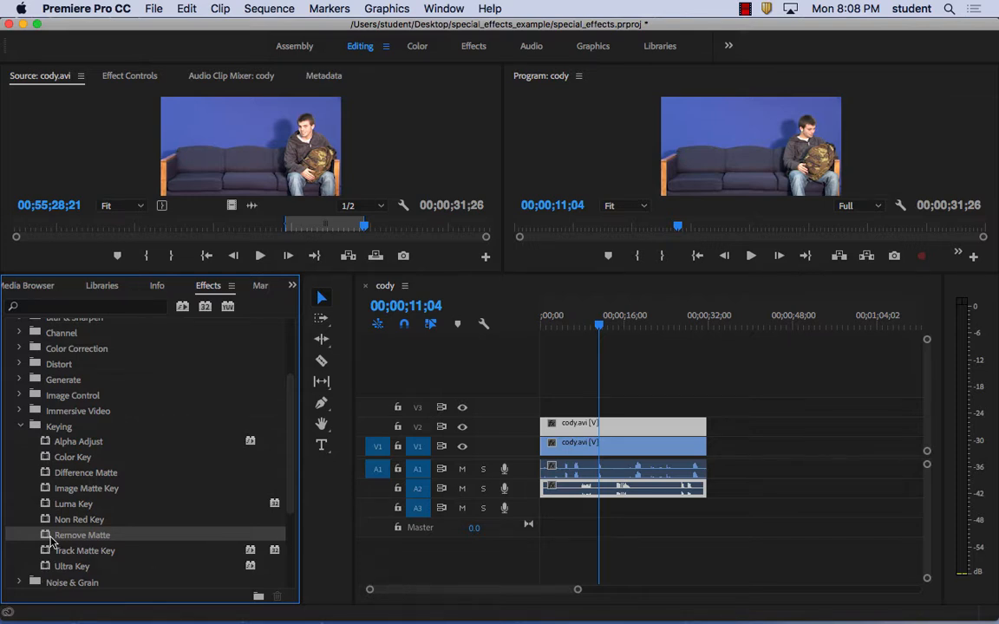
Step: Look through the Distort, Image Control, Immersive Video, Color Correction, Channel, Blur & Sharpen and Perspective effect categories for a way to combine the shots
{"action": "scroll", "coordinate": [292, 458], "scroll_direction": "up", "scroll_amount": 4}
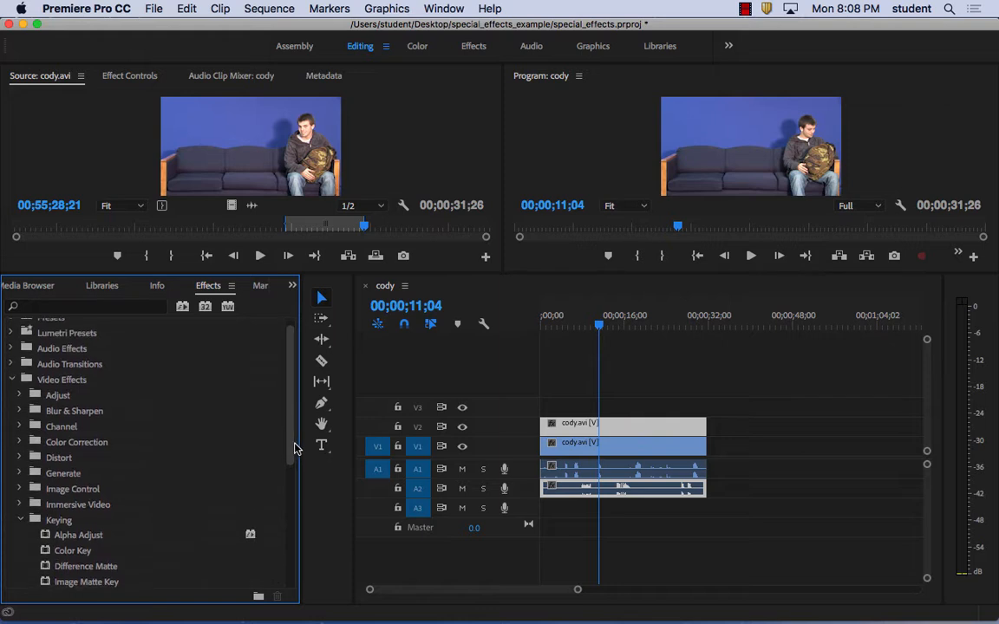
{"action": "scroll", "coordinate": [292, 464], "scroll_direction": "down", "scroll_amount": 4}
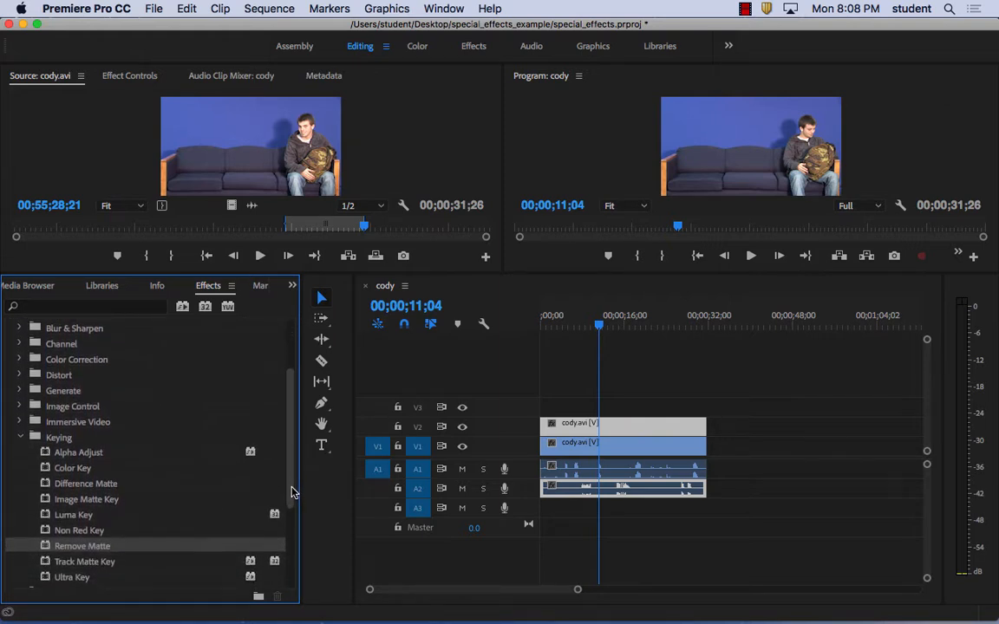
{"action": "left_click", "coordinate": [21, 374]}
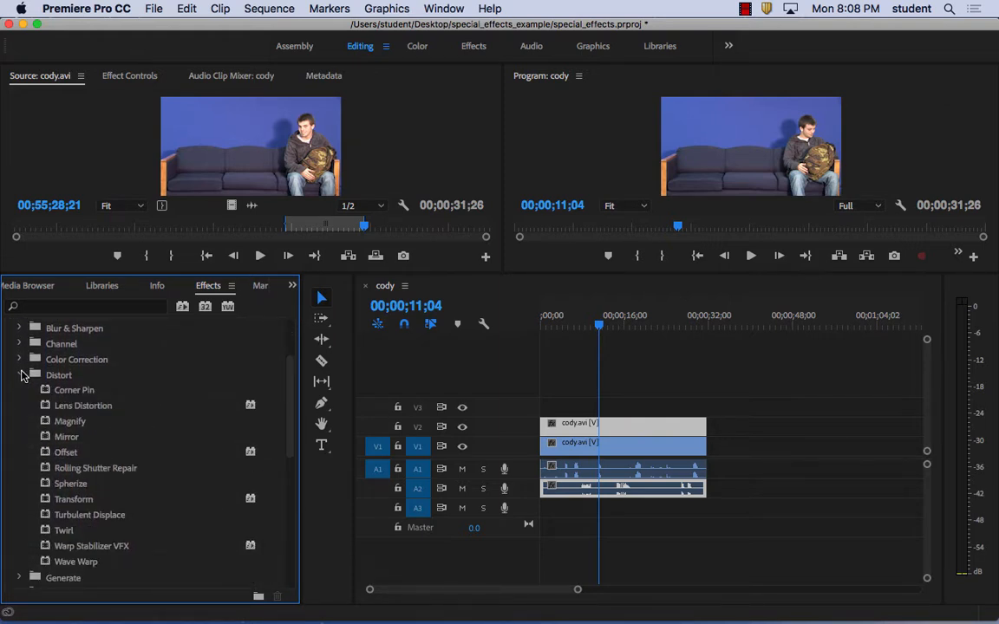
{"action": "left_click", "coordinate": [21, 374]}
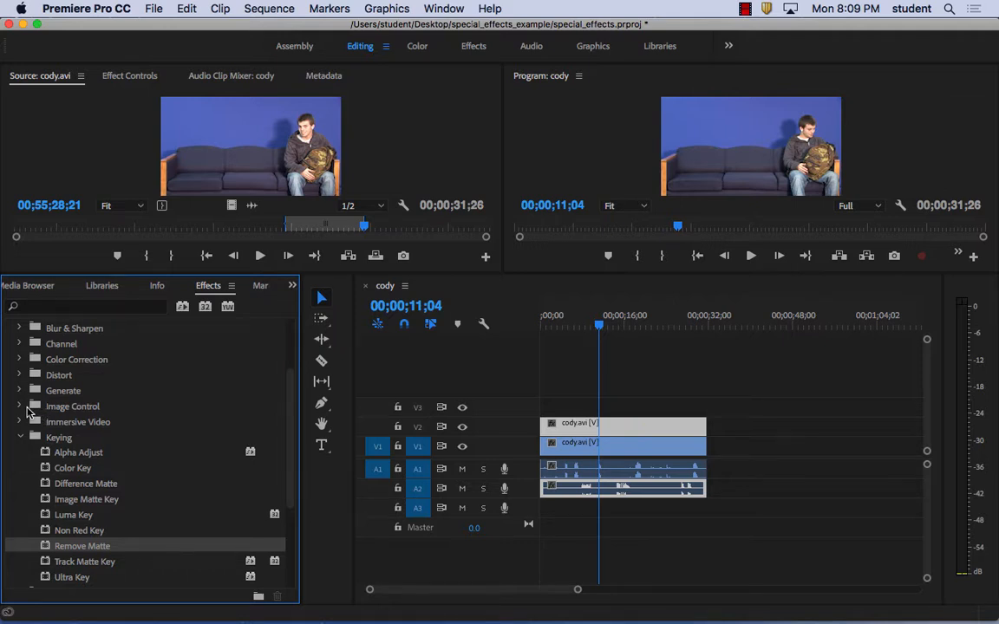
{"action": "left_click", "coordinate": [21, 407]}
{"action": "left_click", "coordinate": [21, 406]}
{"action": "left_click", "coordinate": [25, 423]}
{"action": "left_click", "coordinate": [24, 422]}
{"action": "left_click", "coordinate": [21, 359]}
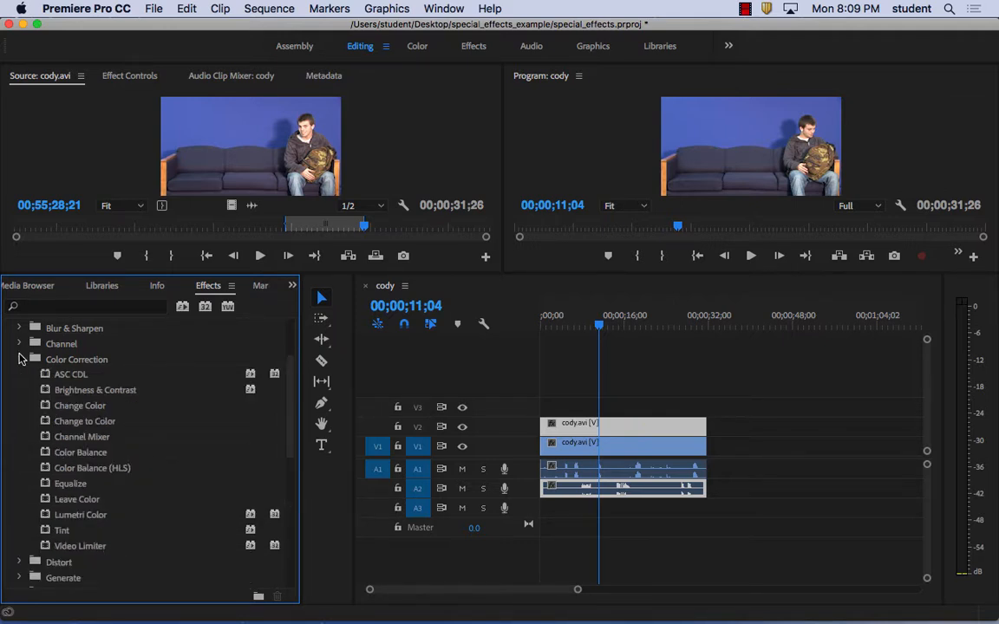
{"action": "left_click", "coordinate": [21, 359]}
{"action": "left_click", "coordinate": [20, 343]}
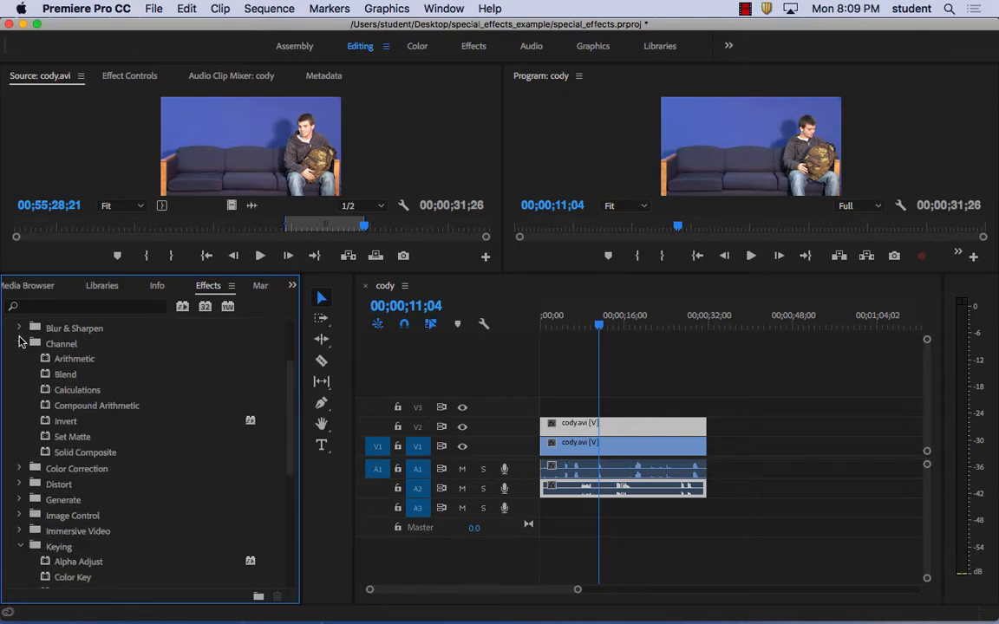
{"action": "left_click", "coordinate": [21, 344]}
{"action": "left_click", "coordinate": [21, 329]}
{"action": "left_click", "coordinate": [21, 328]}
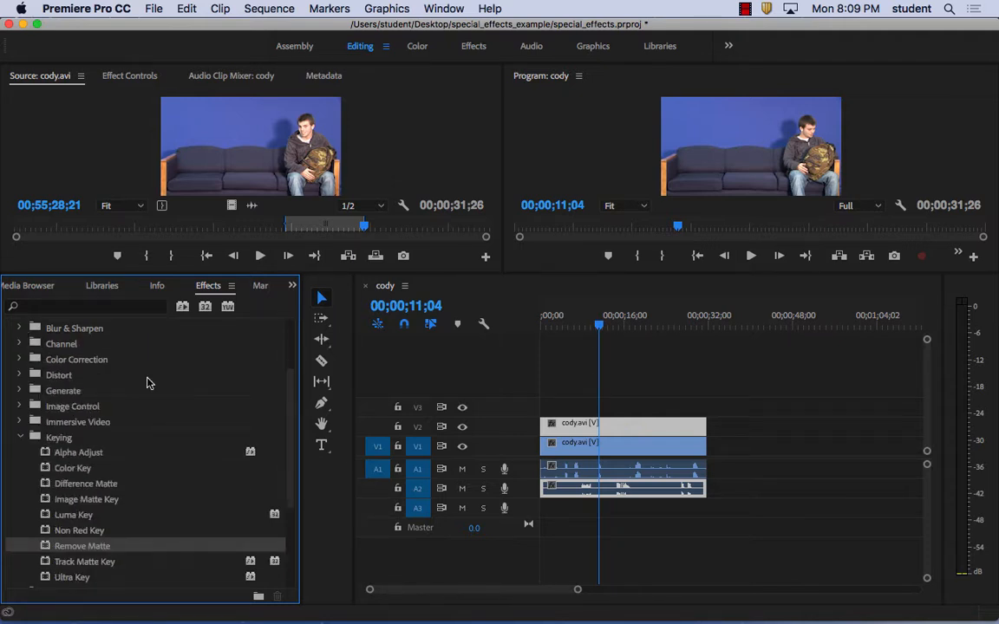
{"action": "left_click_drag", "start_coordinate": [289, 464], "coordinate": [293, 511]}
{"action": "left_click", "coordinate": [21, 379]}
{"action": "left_click", "coordinate": [21, 378]}
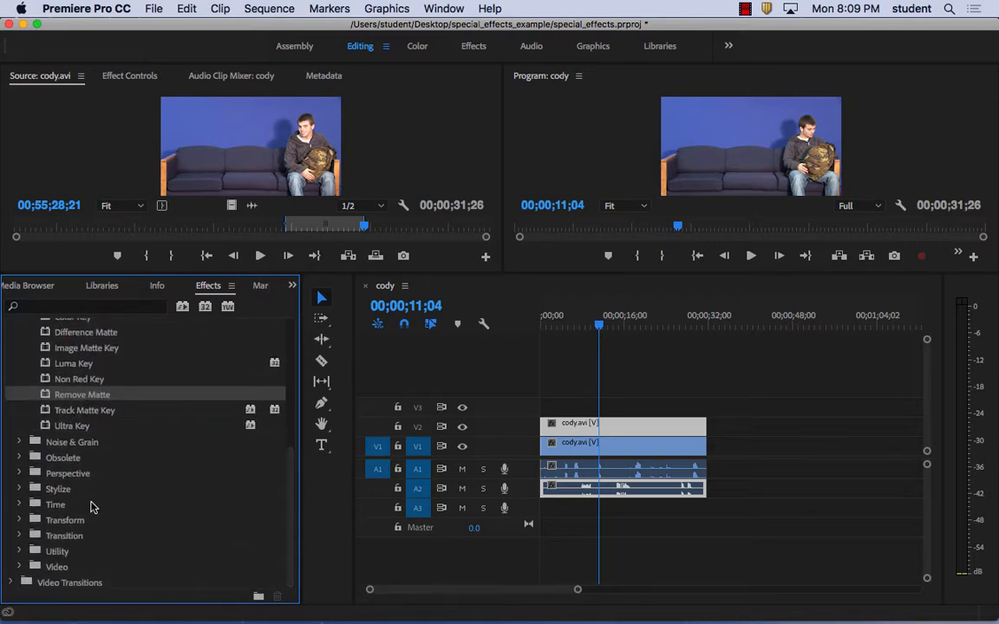
{"action": "left_click", "coordinate": [19, 473]}
{"action": "left_click", "coordinate": [19, 473]}
{"action": "left_click", "coordinate": [745, 9]}
{"action": "left_click", "coordinate": [751, 43]}
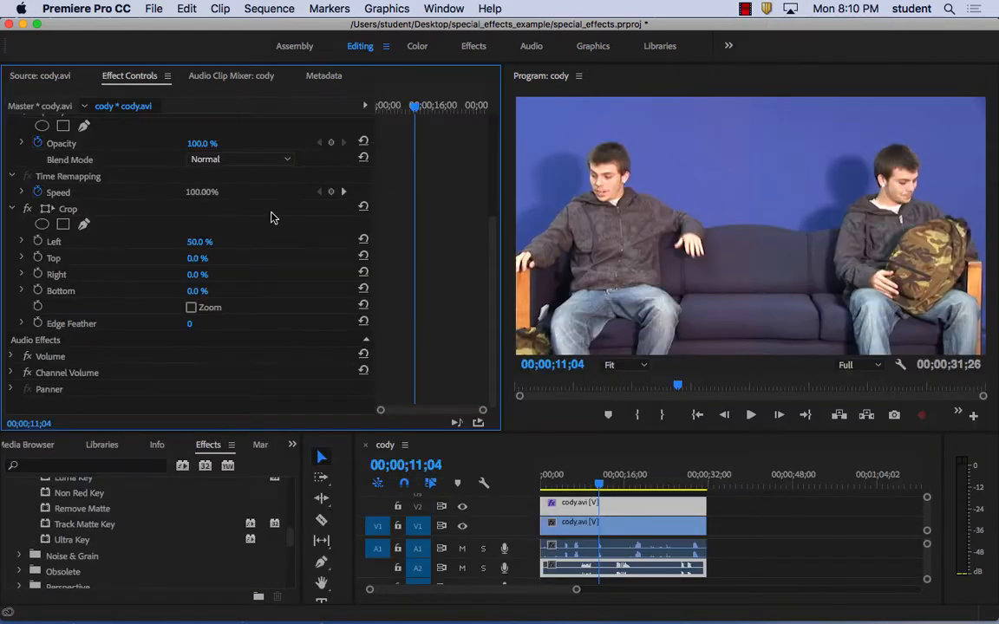
Step: Delete the existing Crop effect from the cody.avi clip on V2 and enlarge the timeline area so all tracks fit
{"action": "left_click", "coordinate": [68, 211]}
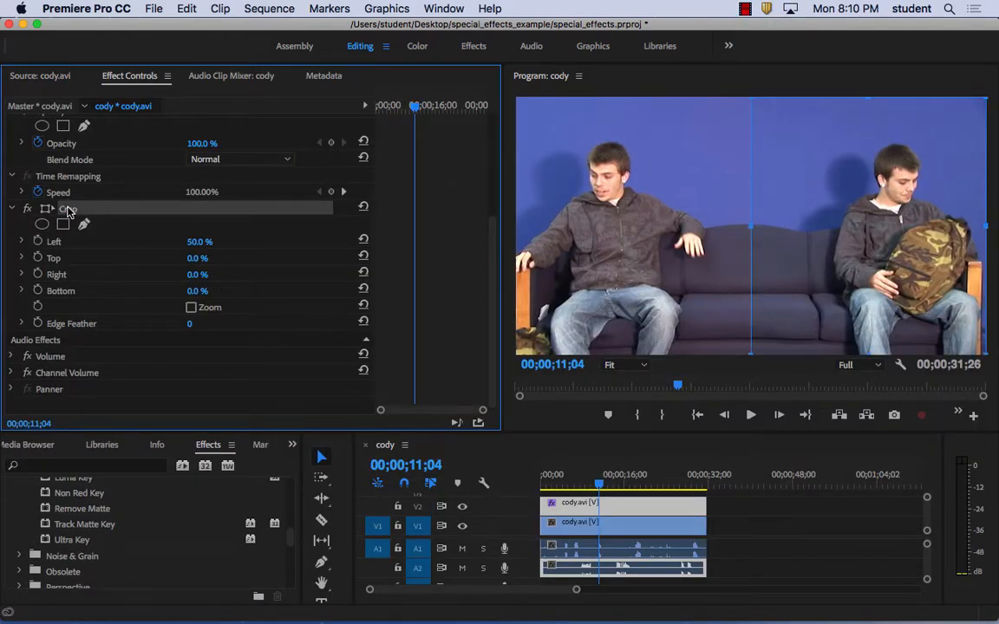
{"action": "key", "text": "Delete"}
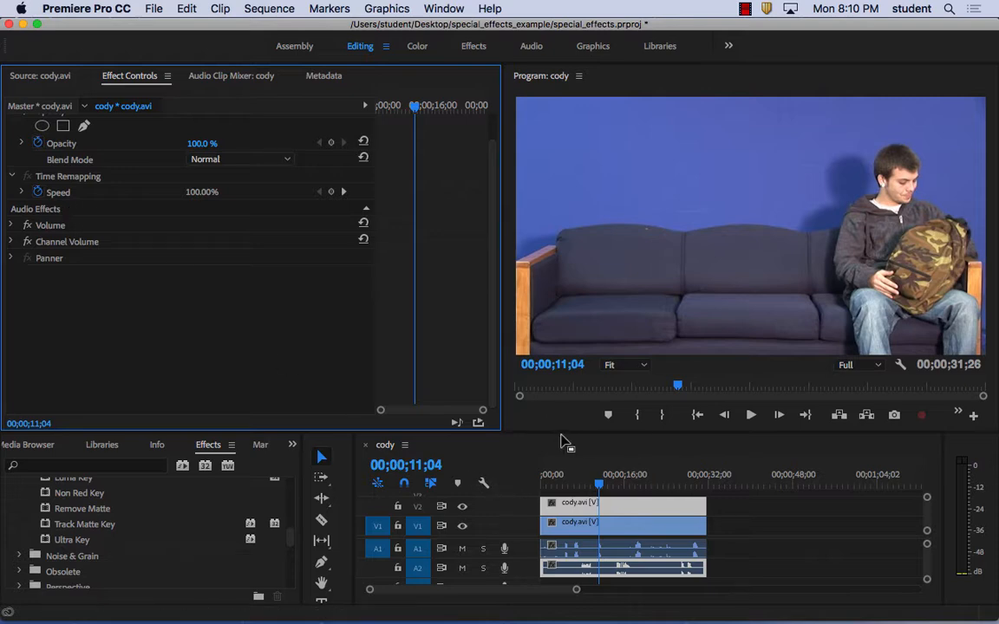
{"action": "left_click_drag", "start_coordinate": [562, 435], "coordinate": [572, 352]}
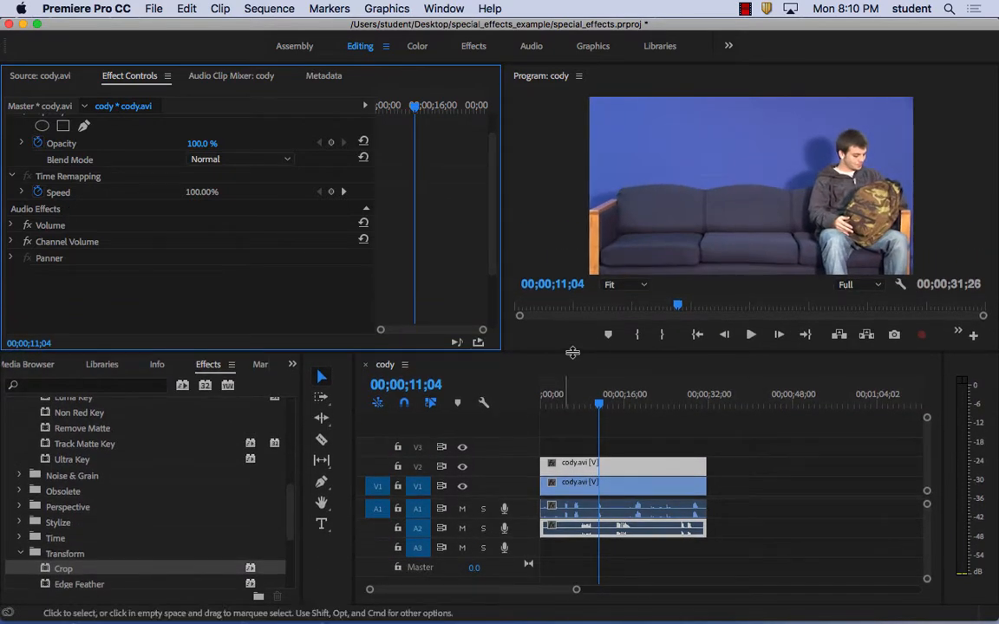
Step: Apply the Crop effect from the Transform category to the cody.avi clip on V2 and set its Left value to 49%
{"action": "left_click", "coordinate": [47, 570]}
{"action": "left_click_drag", "start_coordinate": [46, 570], "coordinate": [614, 467]}
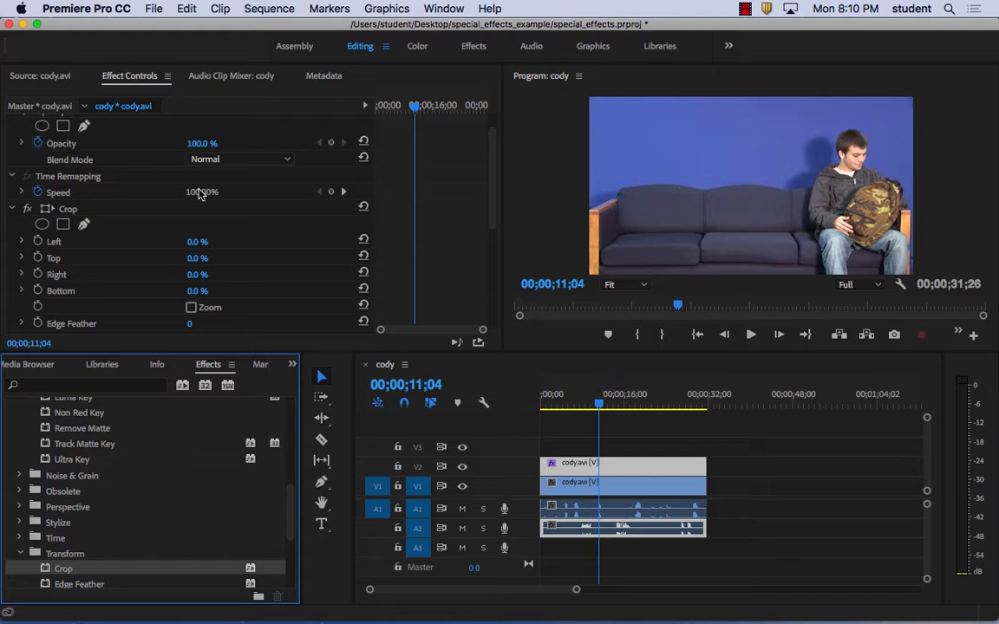
{"action": "left_click_drag", "start_coordinate": [494, 212], "coordinate": [493, 254]}
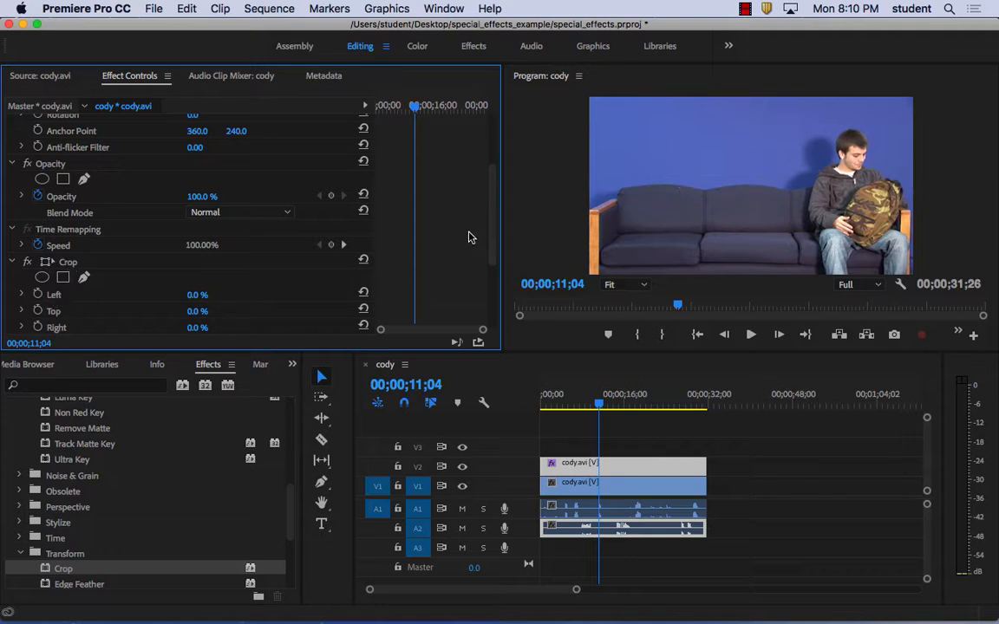
{"action": "left_click_drag", "start_coordinate": [493, 228], "coordinate": [493, 258]}
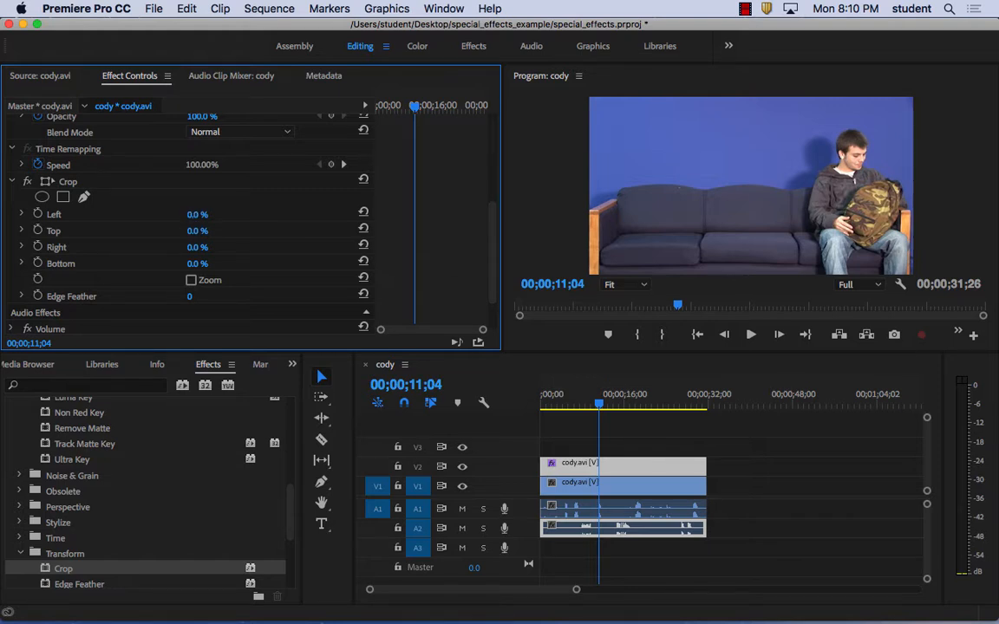
{"action": "left_click_drag", "start_coordinate": [198, 214], "coordinate": [270, 215]}
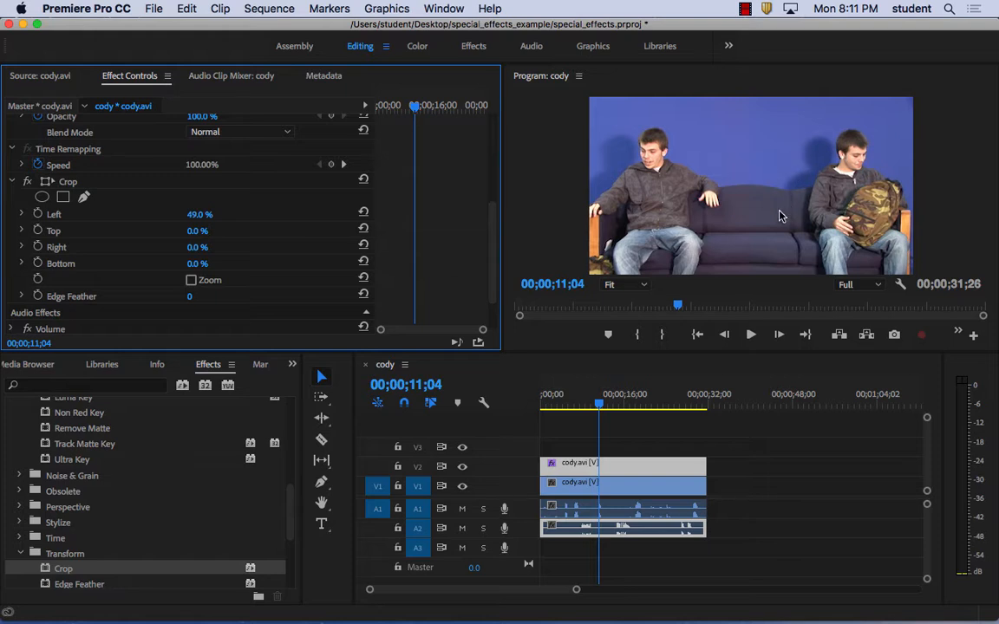
Step: Return the playhead to 00;00;00;00 and set the Crop effect's Left value to 56%
{"action": "left_click", "coordinate": [509, 404]}
{"action": "key", "text": "Home"}
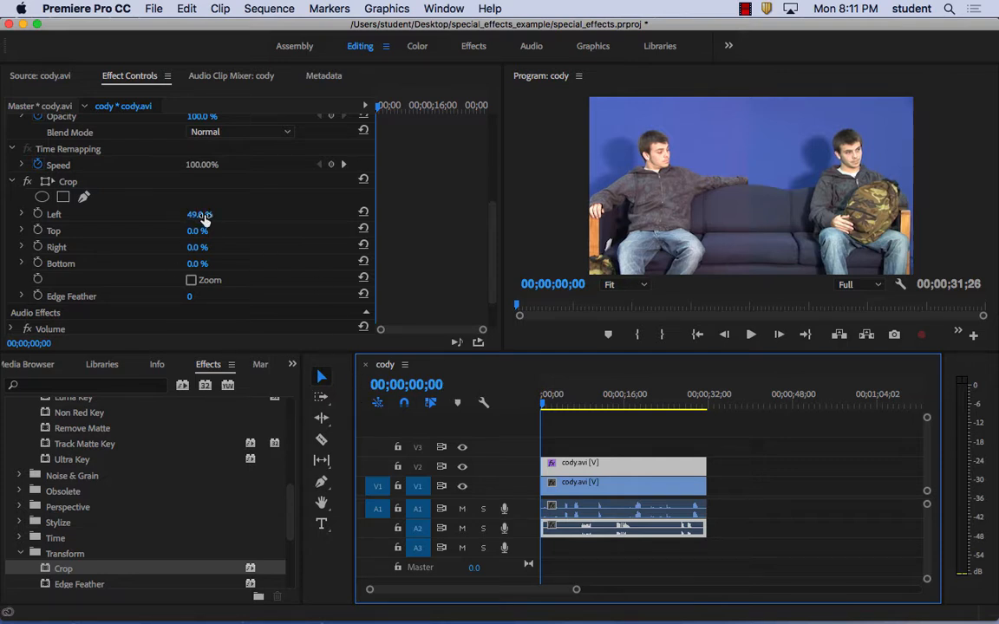
{"action": "left_click_drag", "start_coordinate": [203, 220], "coordinate": [209, 219]}
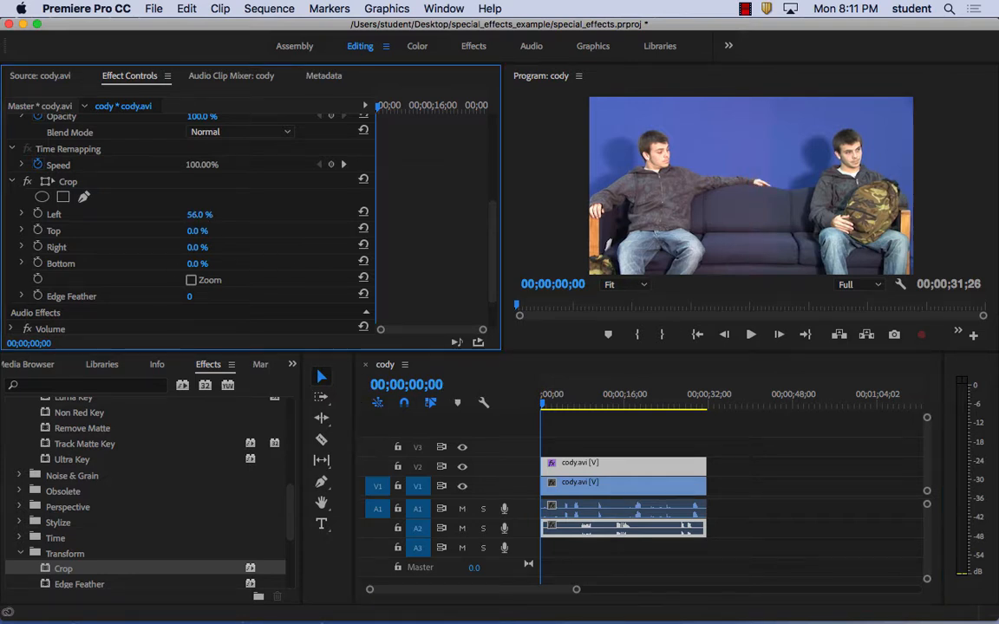
Step: Play the cropped composite through, enlarge the Program monitor, and play the sequence again from its start
{"action": "left_click", "coordinate": [534, 405]}
{"action": "key", "text": "space"}
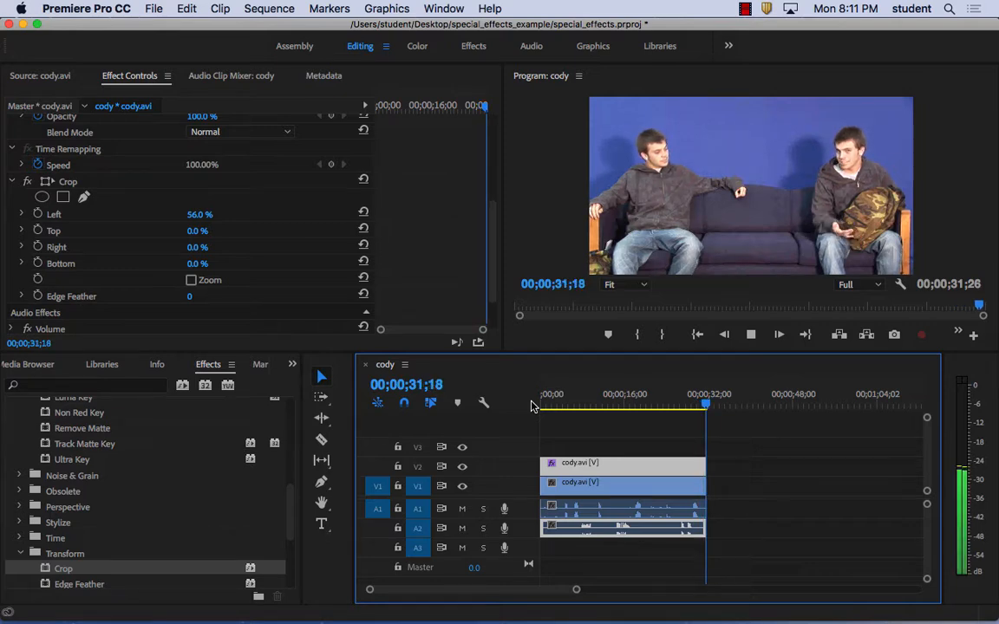
{"action": "left_click_drag", "start_coordinate": [708, 406], "coordinate": [534, 406]}
{"action": "left_click_drag", "start_coordinate": [559, 351], "coordinate": [555, 479]}
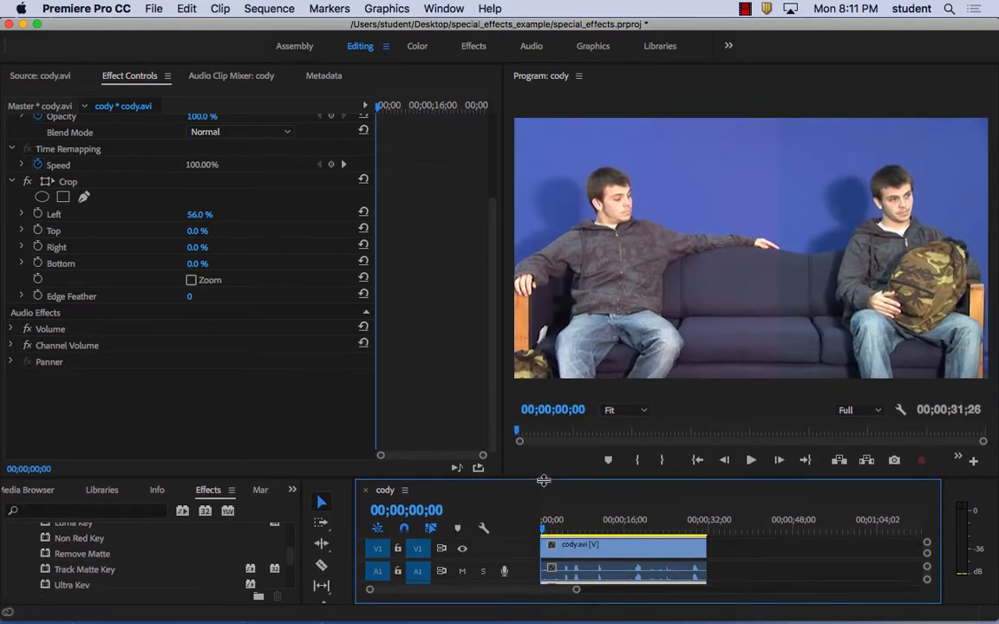
{"action": "left_click_drag", "start_coordinate": [504, 338], "coordinate": [263, 296]}
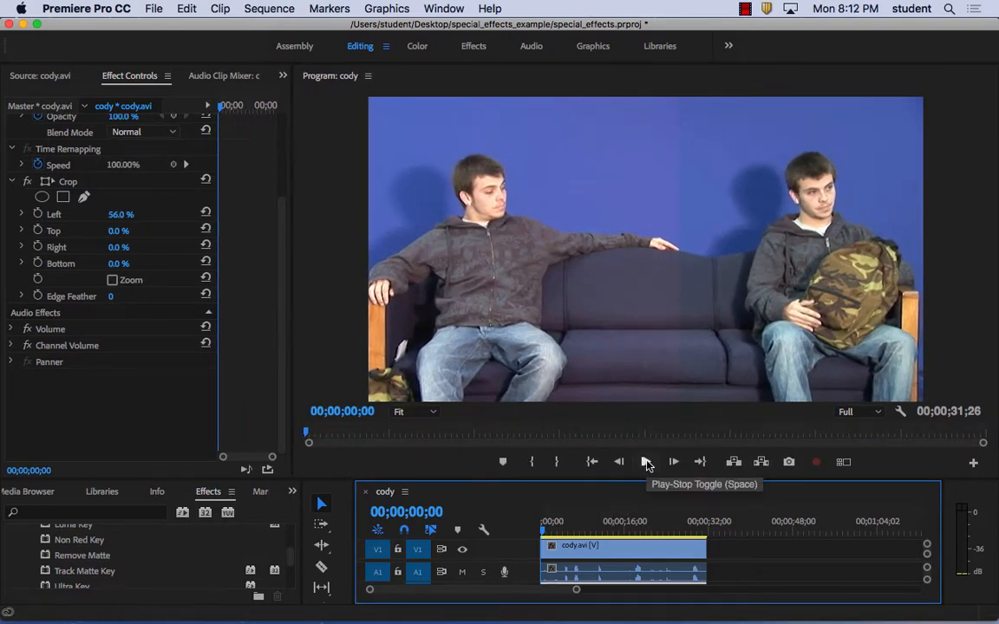
{"action": "left_click", "coordinate": [646, 462]}
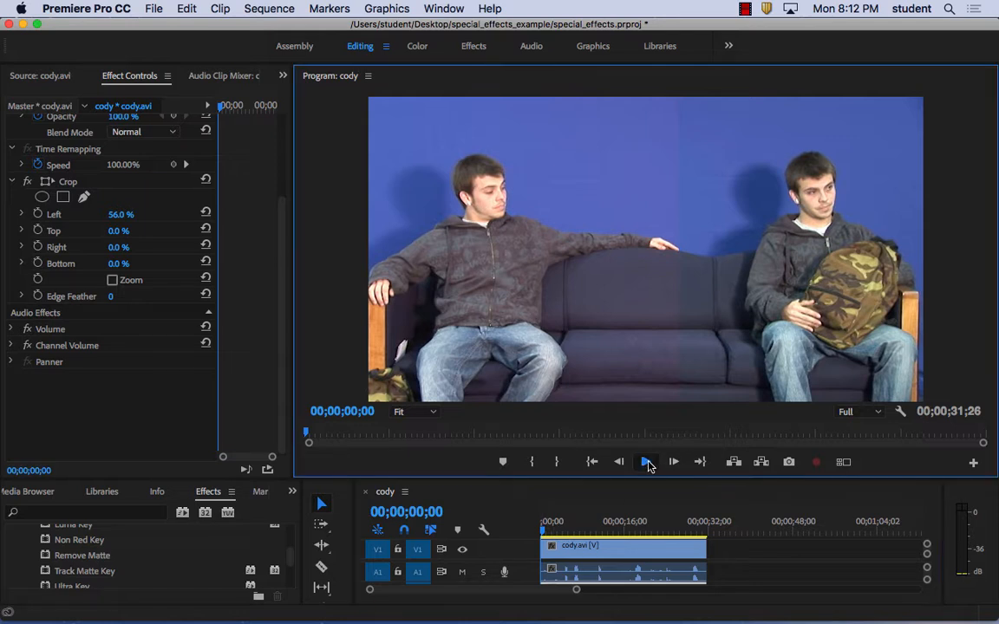
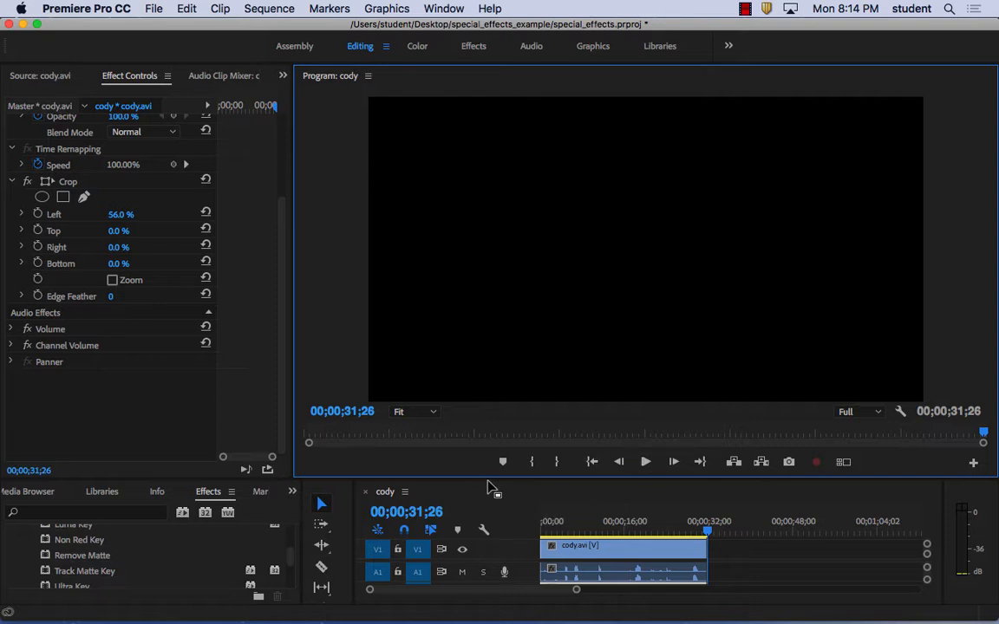
Step: Shrink the Program monitor to make room for the timeline and effect controls, and create a new DV - NTSC Standard 48kHz sequence
{"action": "left_click_drag", "start_coordinate": [491, 479], "coordinate": [490, 340]}
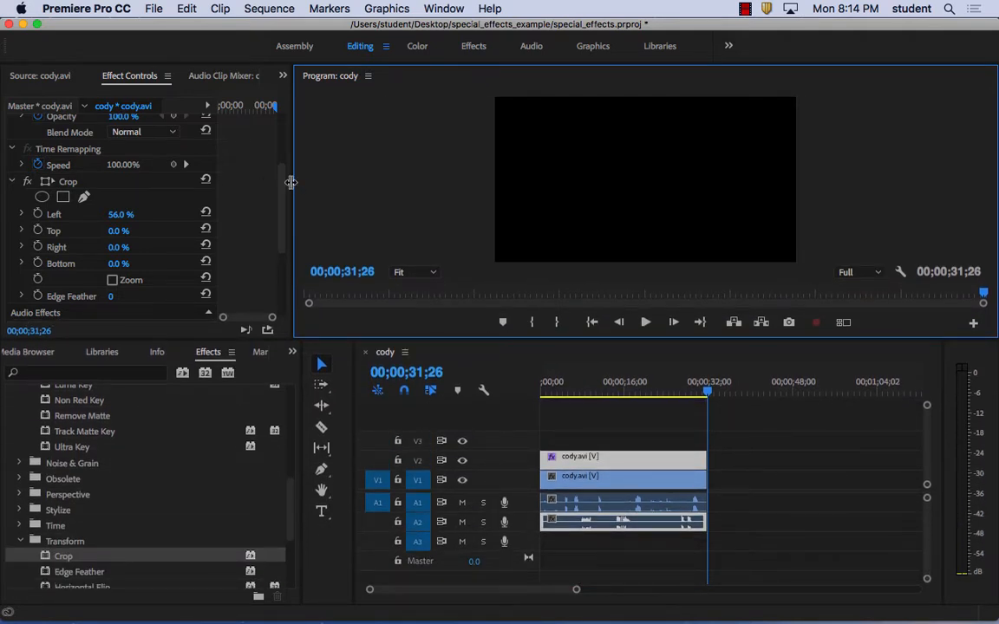
{"action": "left_click_drag", "start_coordinate": [294, 190], "coordinate": [468, 187]}
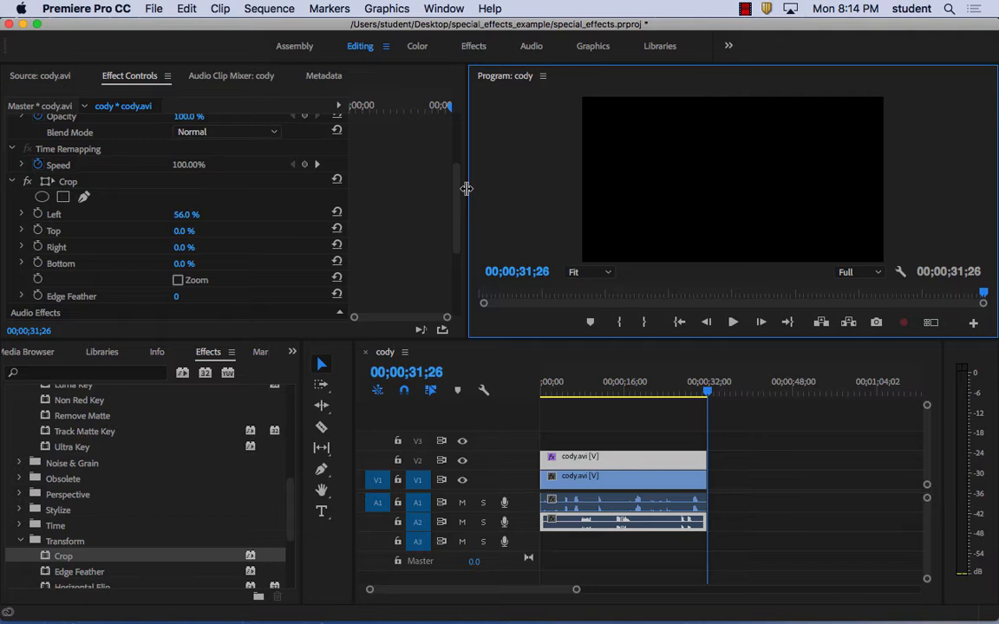
{"action": "left_click", "coordinate": [154, 9]}
{"action": "mouse_move", "coordinate": [163, 32]}
{"action": "left_click", "coordinate": [425, 62]}
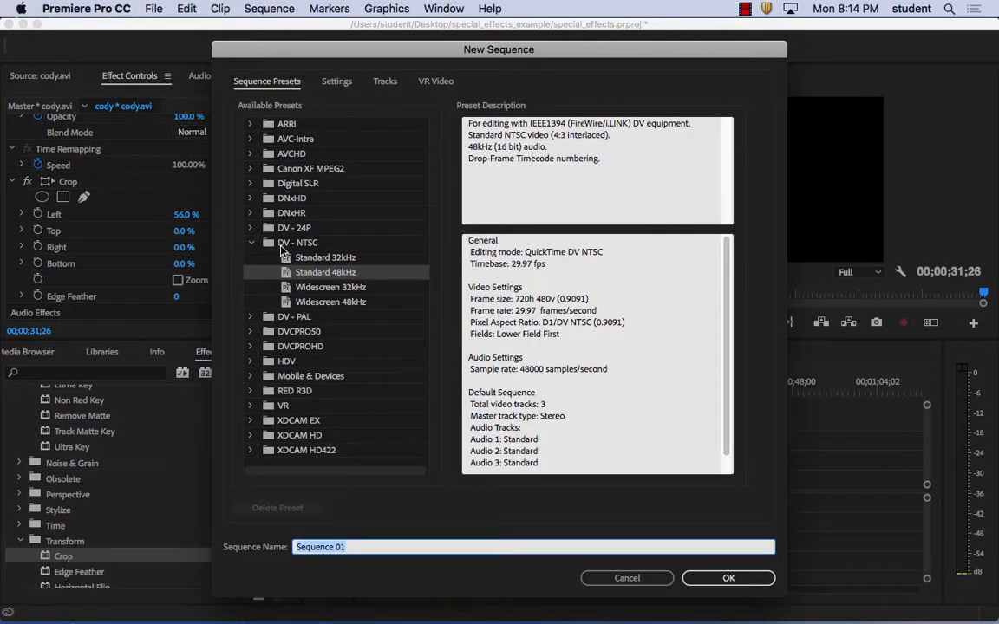
{"action": "left_click", "coordinate": [252, 243]}
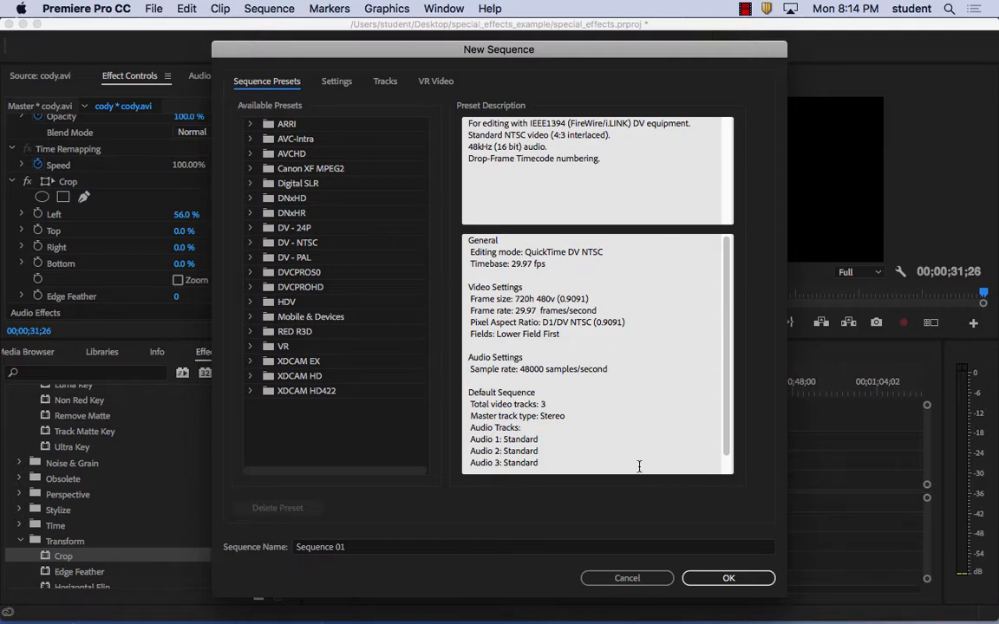
{"action": "left_click", "coordinate": [744, 579]}
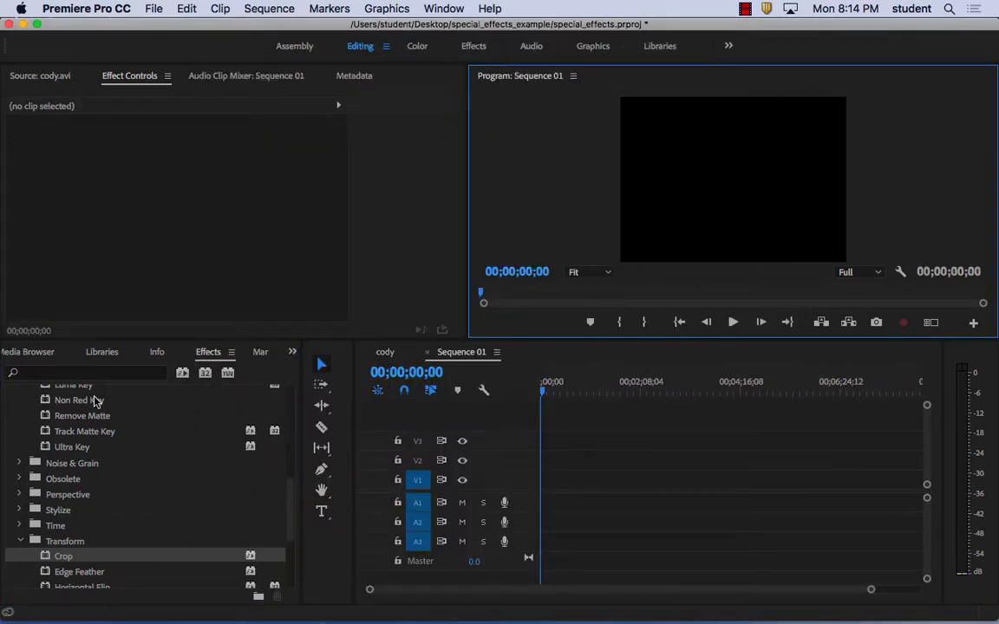
Step: Place clouds.jpeg from the project bin on V1 at the start of the new sequence and extend it to about 00;06;38;02
{"action": "left_click", "coordinate": [38, 351]}
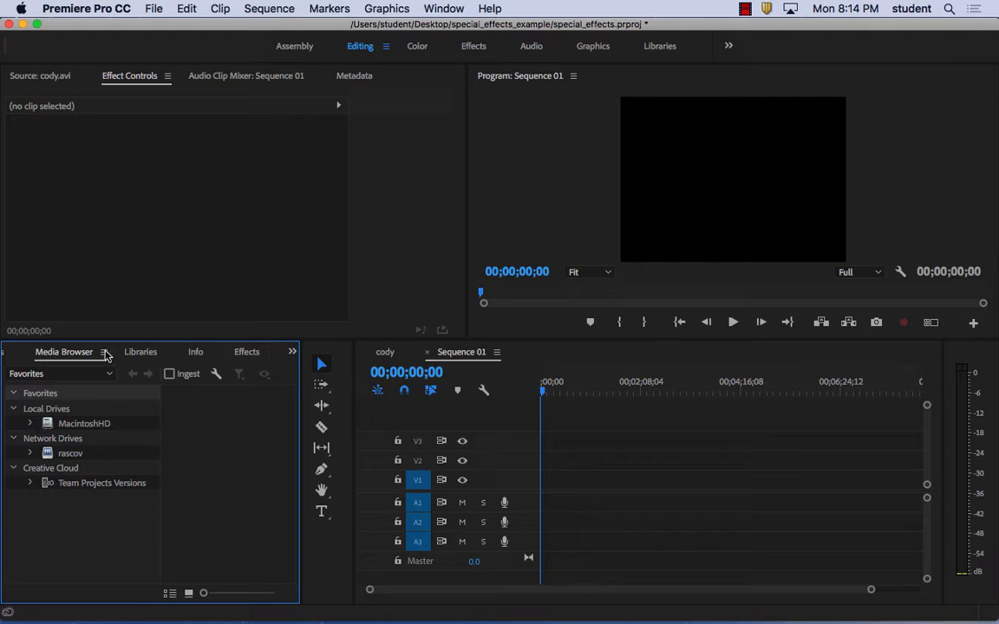
{"action": "left_click", "coordinate": [7, 351]}
{"action": "scroll", "coordinate": [286, 480], "scroll_direction": "down", "scroll_amount": 3}
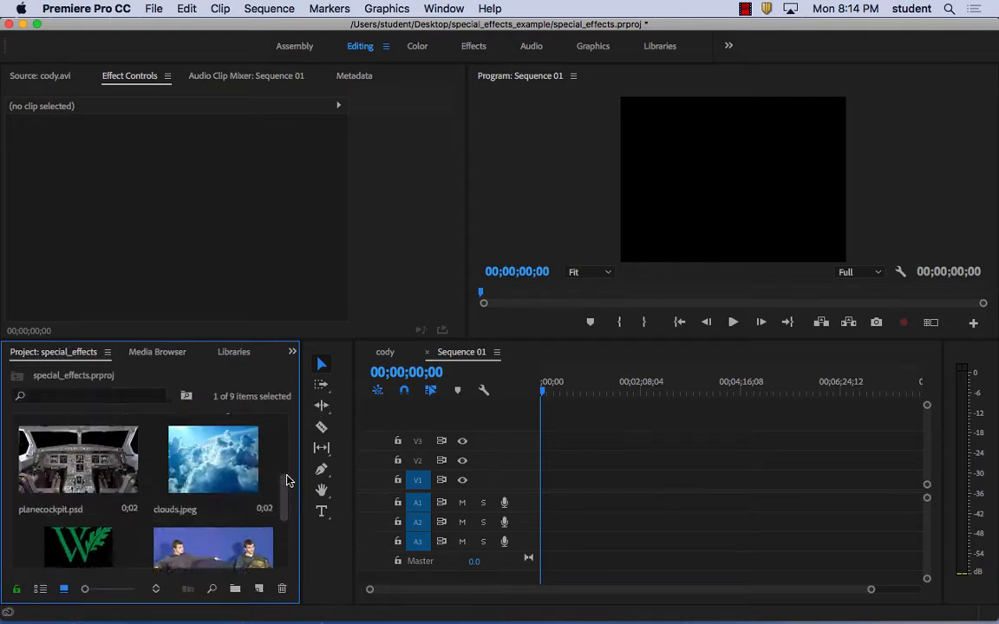
{"action": "scroll", "coordinate": [286, 479], "scroll_direction": "up", "scroll_amount": 5}
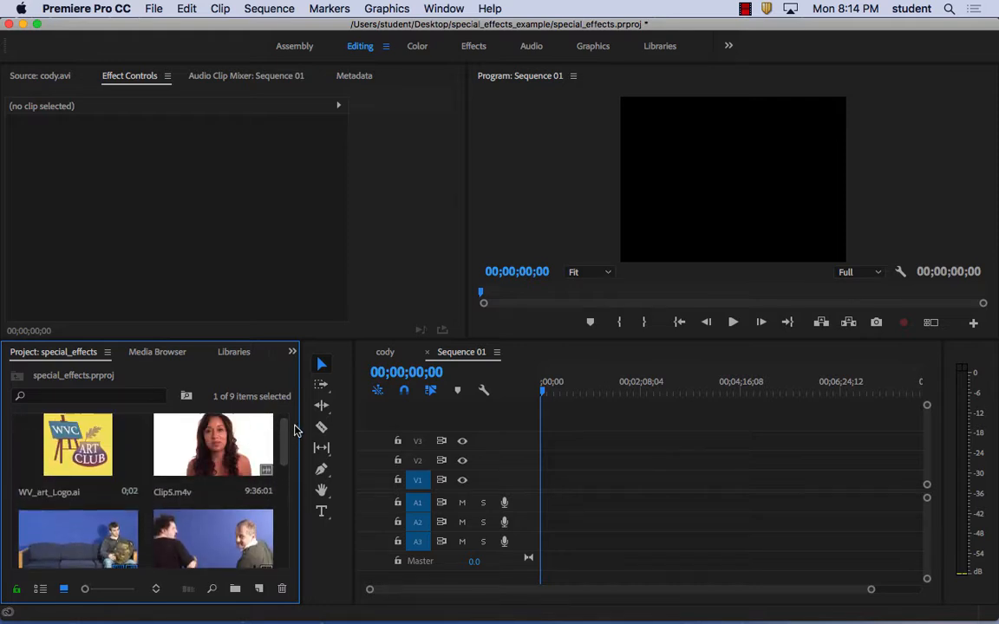
{"action": "scroll", "coordinate": [297, 434], "scroll_direction": "down", "scroll_amount": 3}
{"action": "left_click", "coordinate": [231, 464]}
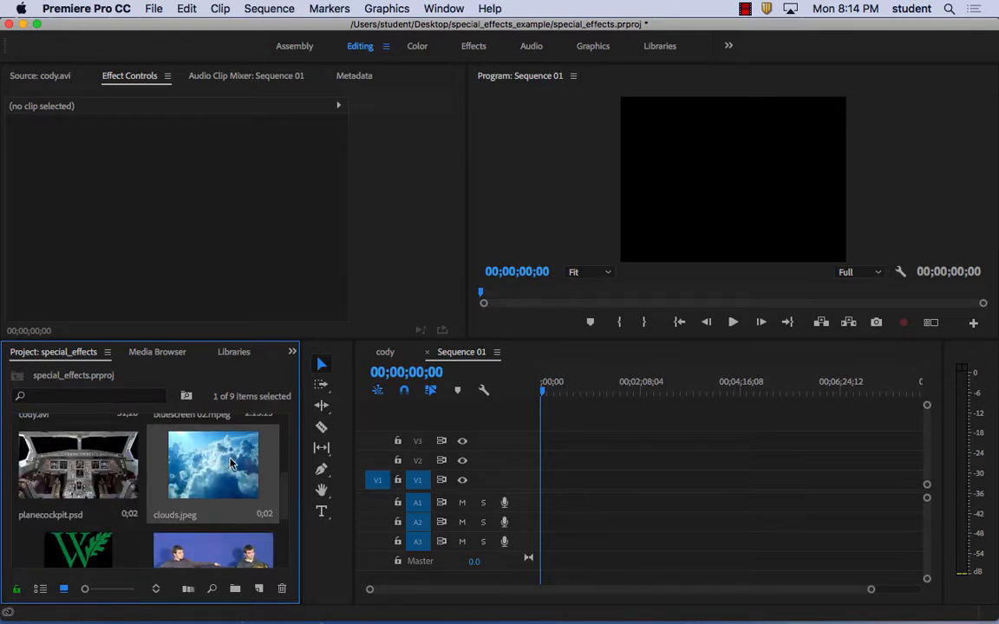
{"action": "left_click_drag", "start_coordinate": [231, 464], "coordinate": [849, 491]}
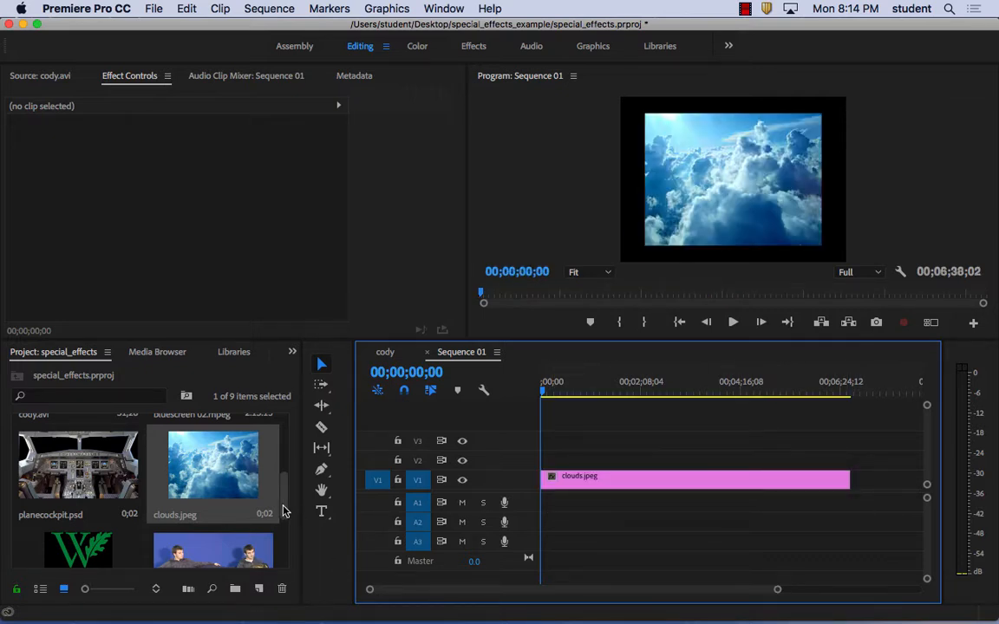
Step: Place Clip5.m4v on V2 above clouds.jpeg at the sequence start and select that clip
{"action": "left_click_drag", "start_coordinate": [285, 511], "coordinate": [286, 446]}
{"action": "left_click_drag", "start_coordinate": [213, 456], "coordinate": [552, 461]}
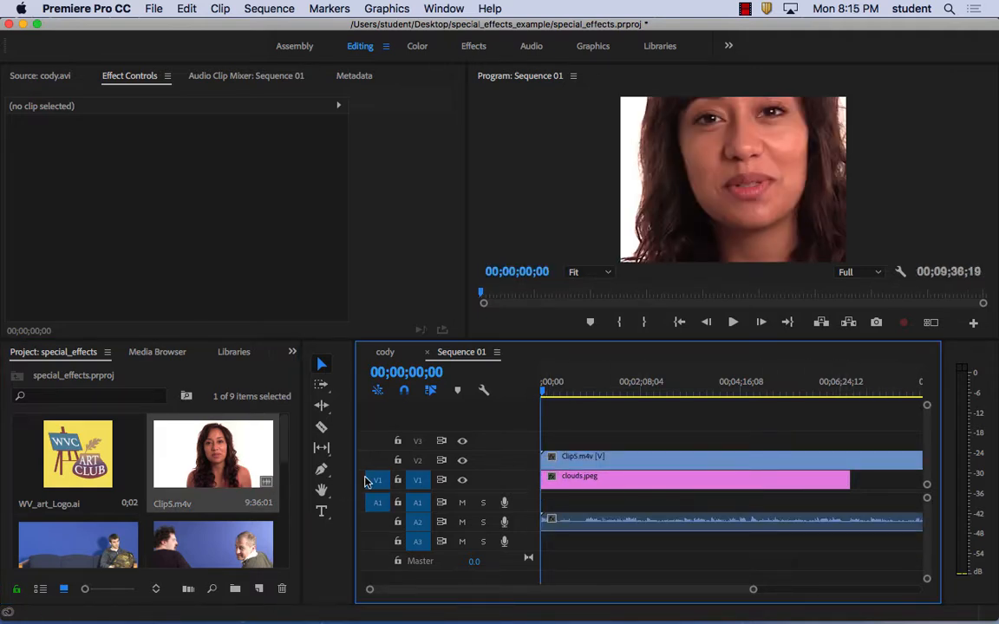
{"action": "left_click", "coordinate": [554, 460]}
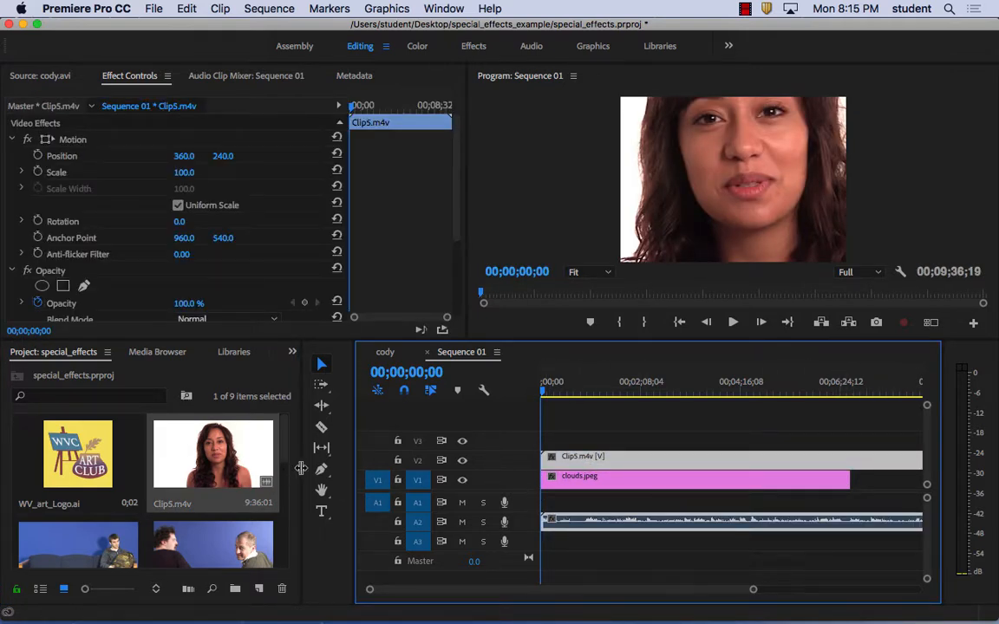
Step: Remove Clip5.m4v and clouds.jpeg from the new sequence, and load Clip5.m4v from the project bin for source viewing
{"action": "key", "text": "Delete"}
{"action": "double_click", "coordinate": [236, 443]}
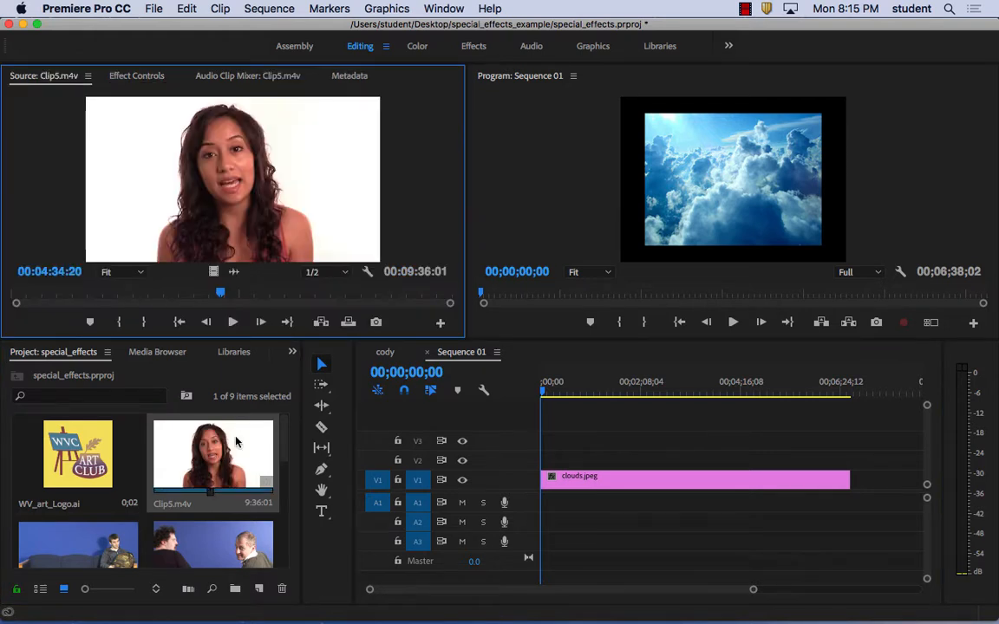
{"action": "left_click", "coordinate": [626, 478]}
{"action": "key", "text": "Delete"}
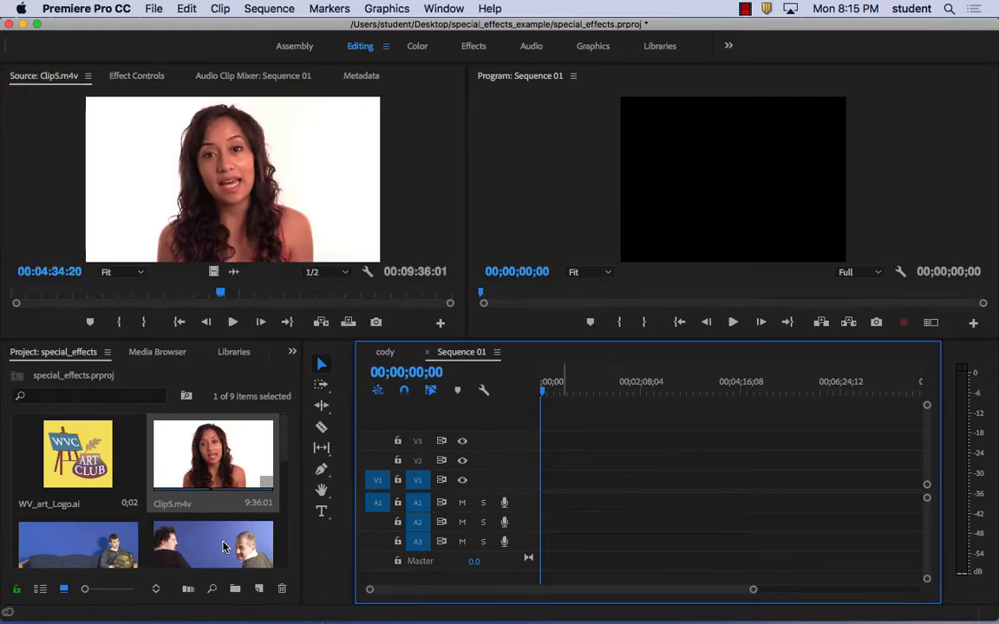
Step: Place Clip5.m4v on V2 at the sequence start, changing the sequence settings to match it, and lay clouds.jpeg beneath it on V1
{"action": "left_click_drag", "start_coordinate": [212, 464], "coordinate": [542, 465]}
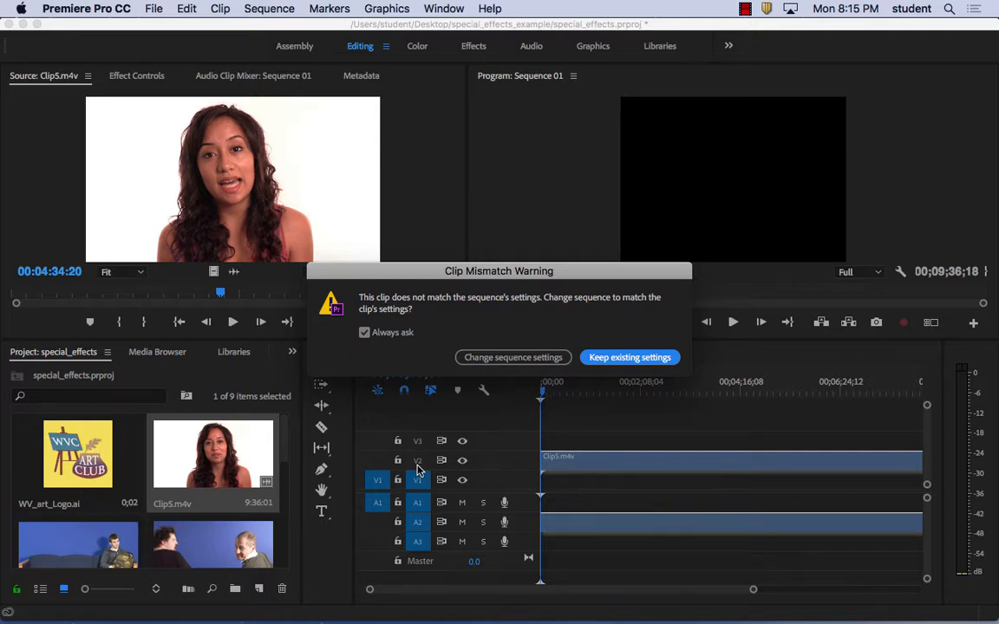
{"action": "left_click", "coordinate": [531, 357]}
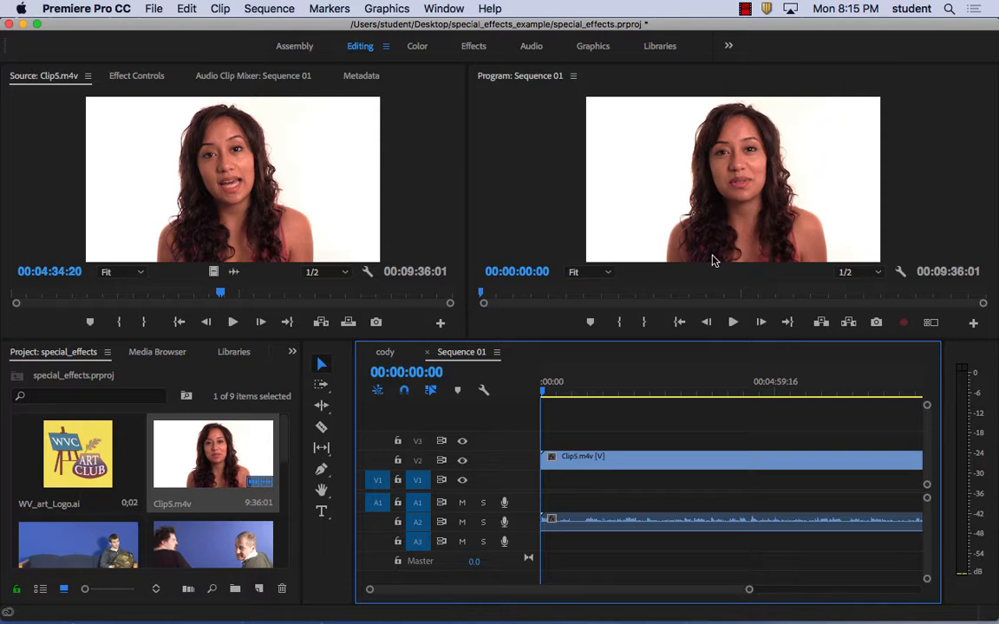
{"action": "left_click_drag", "start_coordinate": [283, 462], "coordinate": [282, 499]}
{"action": "left_click_drag", "start_coordinate": [212, 499], "coordinate": [680, 477]}
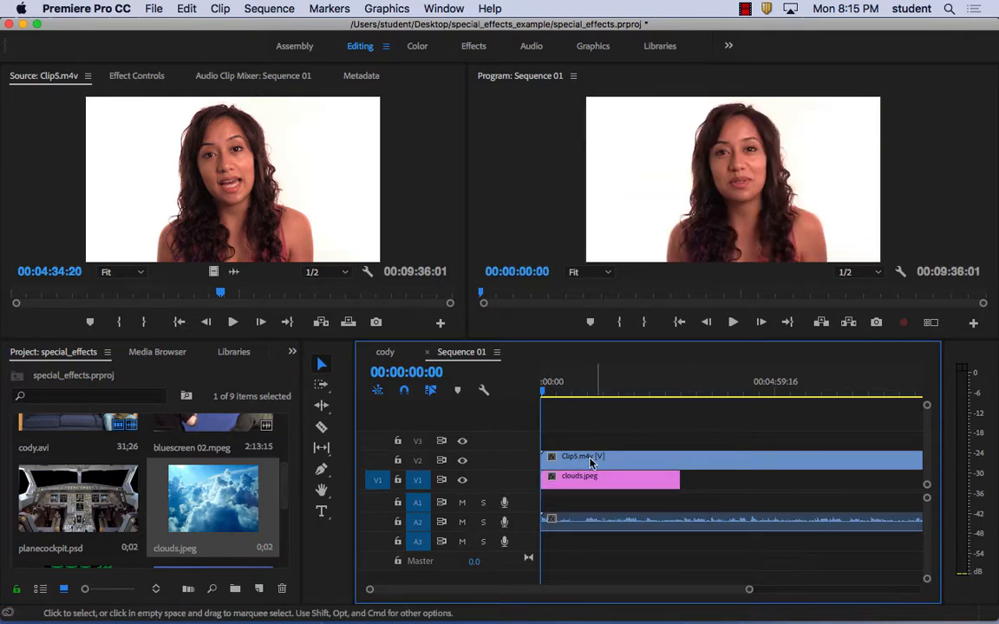
Step: Shift Clip5.m4v along V2 to expose the start of clouds.jpeg, and scale clouds.jpeg to 402
{"action": "left_click_drag", "start_coordinate": [591, 462], "coordinate": [614, 462]}
{"action": "left_click", "coordinate": [565, 387]}
{"action": "left_click", "coordinate": [586, 476]}
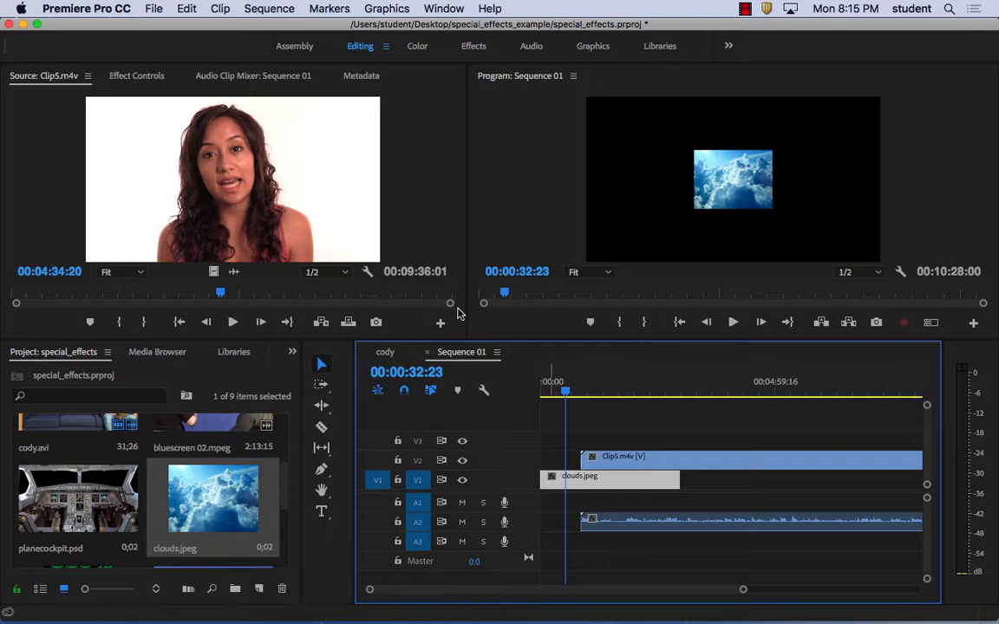
{"action": "left_click", "coordinate": [139, 75]}
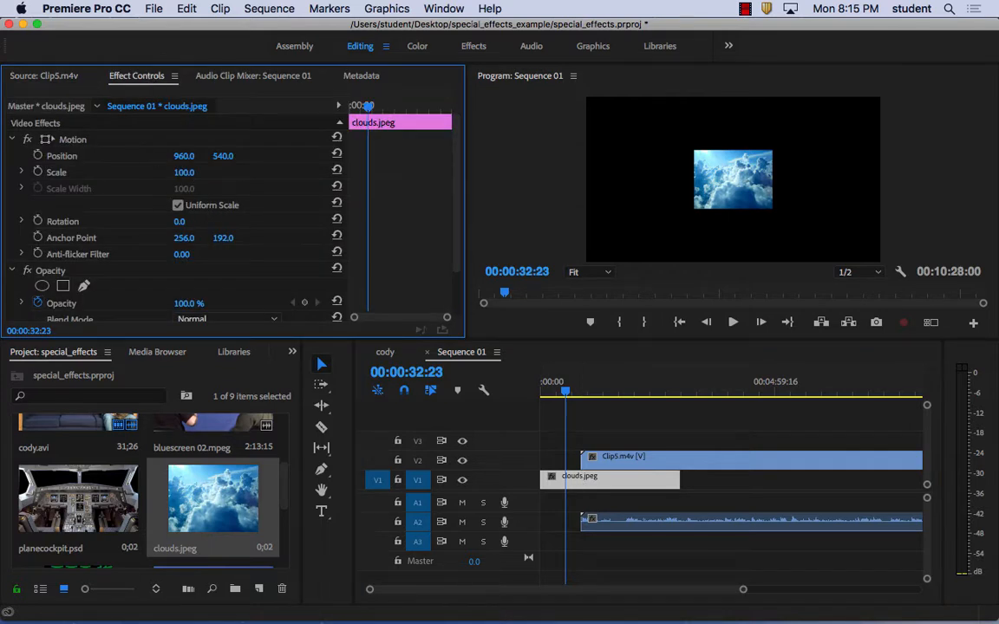
{"action": "left_click_drag", "start_coordinate": [182, 172], "coordinate": [286, 172]}
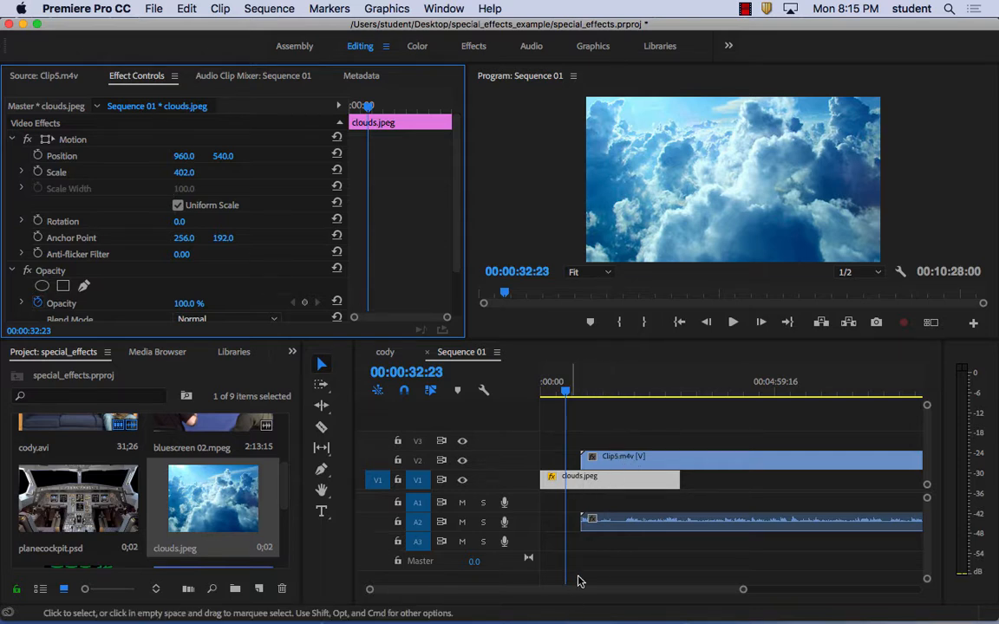
Step: Play through the early part of Clip5.m4v and trim its start to 00:01:28:06
{"action": "left_click_drag", "start_coordinate": [744, 590], "coordinate": [848, 591]}
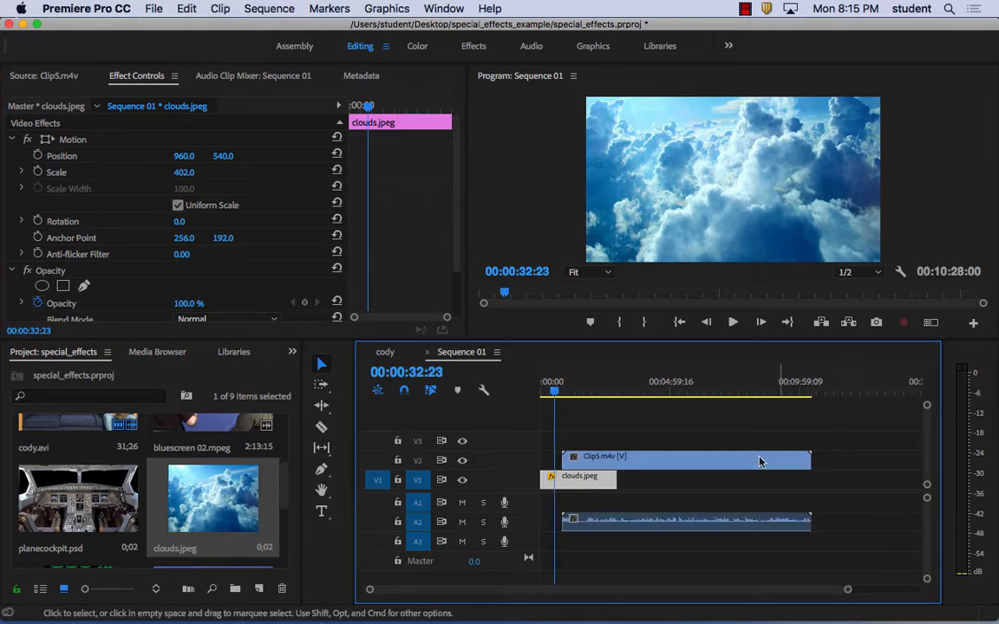
{"action": "left_click_drag", "start_coordinate": [622, 383], "coordinate": [594, 393]}
{"action": "key", "text": "space"}
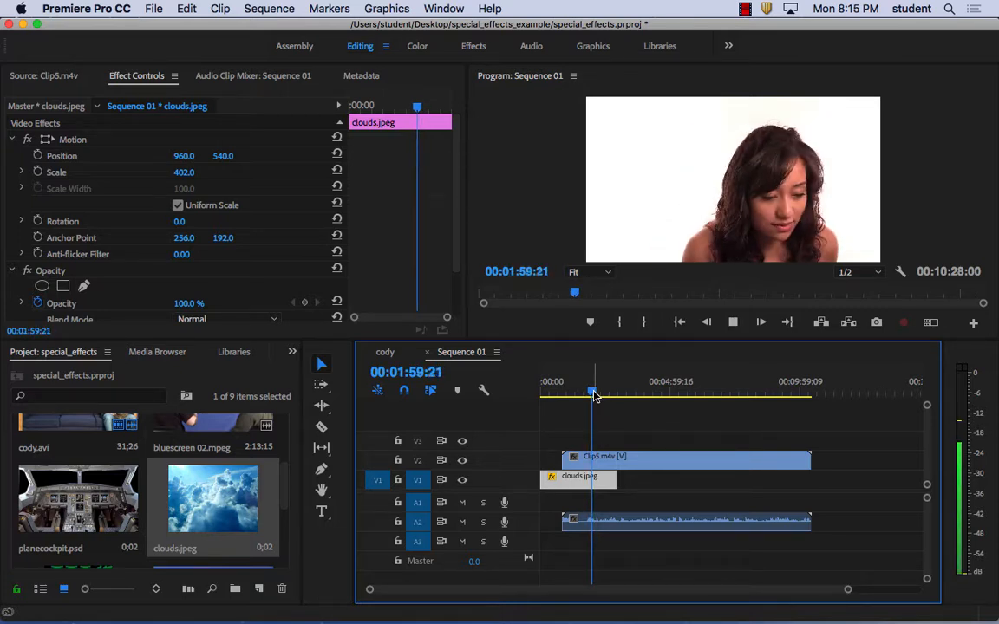
{"action": "left_click_drag", "start_coordinate": [593, 396], "coordinate": [579, 398]}
{"action": "key", "text": "space"}
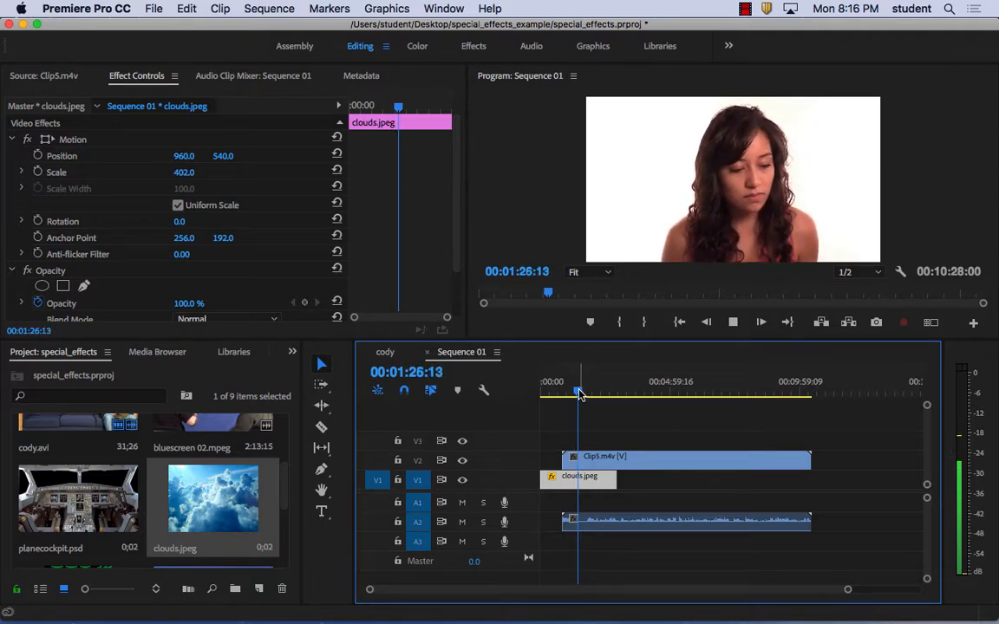
{"action": "key", "text": "space"}
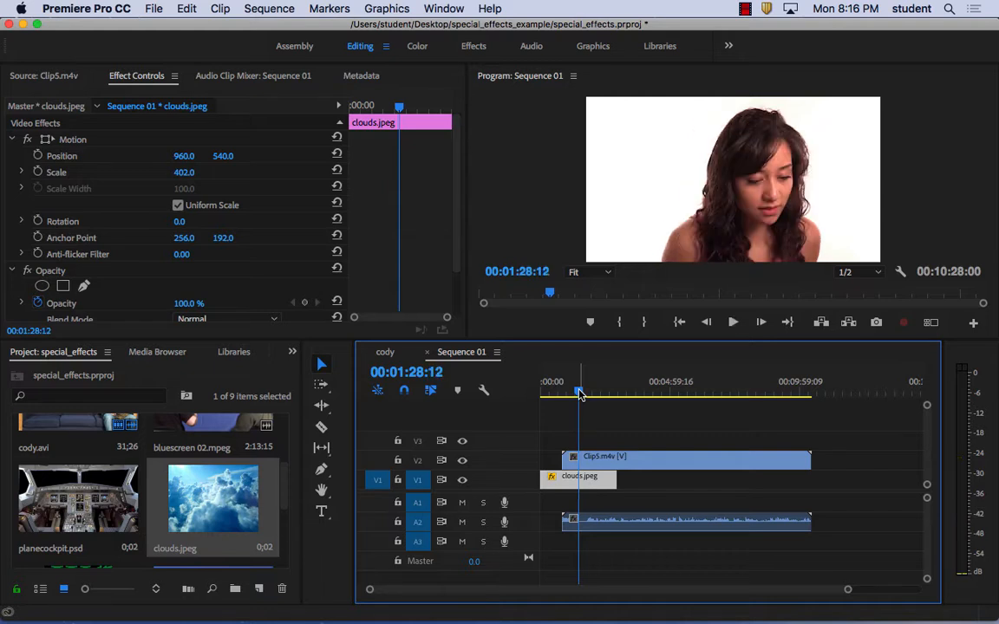
{"action": "left_click", "coordinate": [578, 392]}
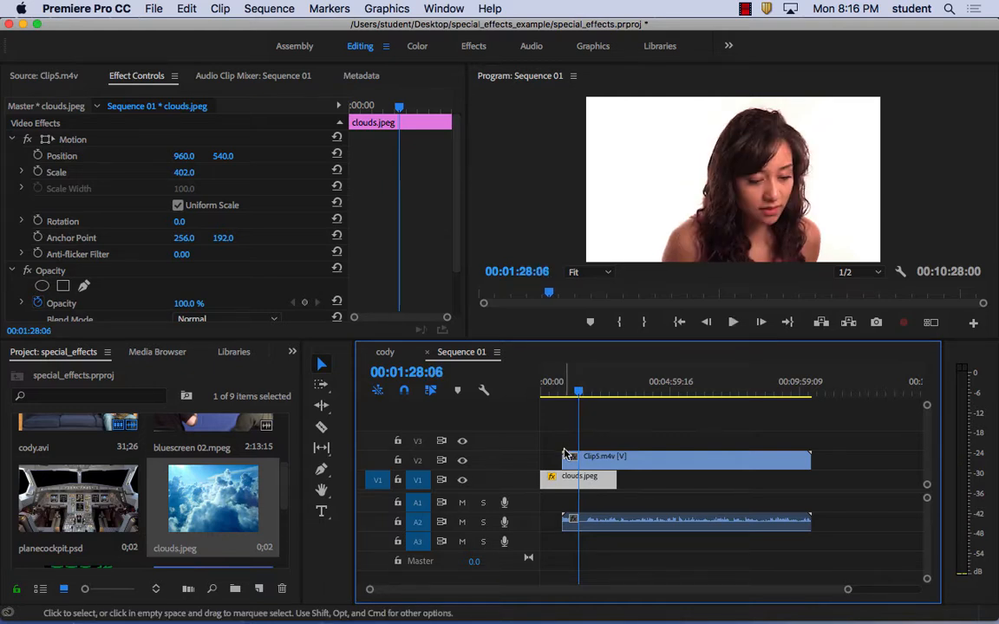
{"action": "left_click_drag", "start_coordinate": [565, 456], "coordinate": [579, 457]}
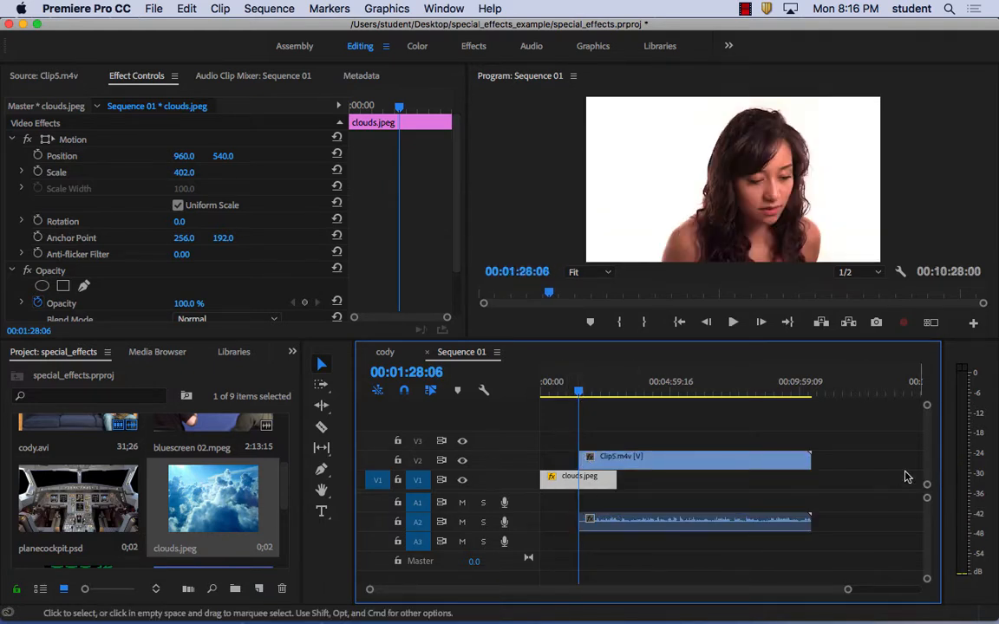
Step: Trim Clip5.m4v's end to 00:02:02:11, move it to the sequence start, and shorten clouds.jpeg to the same 34:05 length
{"action": "left_click_drag", "start_coordinate": [815, 459], "coordinate": [682, 459]}
{"action": "left_click_drag", "start_coordinate": [617, 390], "coordinate": [593, 392]}
{"action": "left_click_drag", "start_coordinate": [683, 458], "coordinate": [548, 460]}
{"action": "left_click_drag", "start_coordinate": [610, 479], "coordinate": [553, 478]}
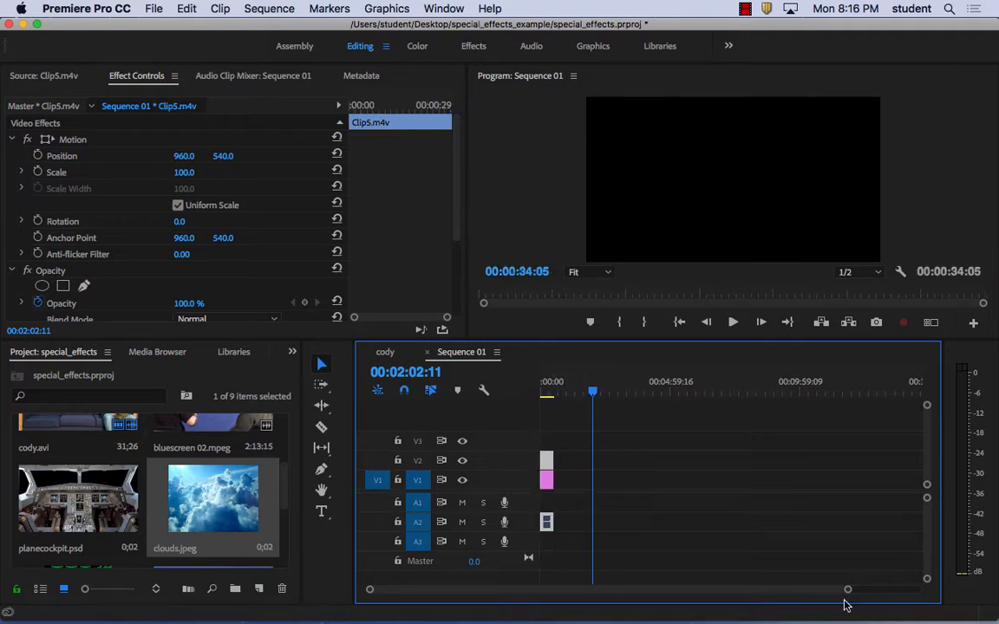
Step: Position the playhead at 00:00:09:15 over the two stacked clips
{"action": "left_click_drag", "start_coordinate": [847, 591], "coordinate": [574, 591]}
{"action": "key", "text": "equal"}
{"action": "key", "text": "equal"}
{"action": "key", "text": "equal"}
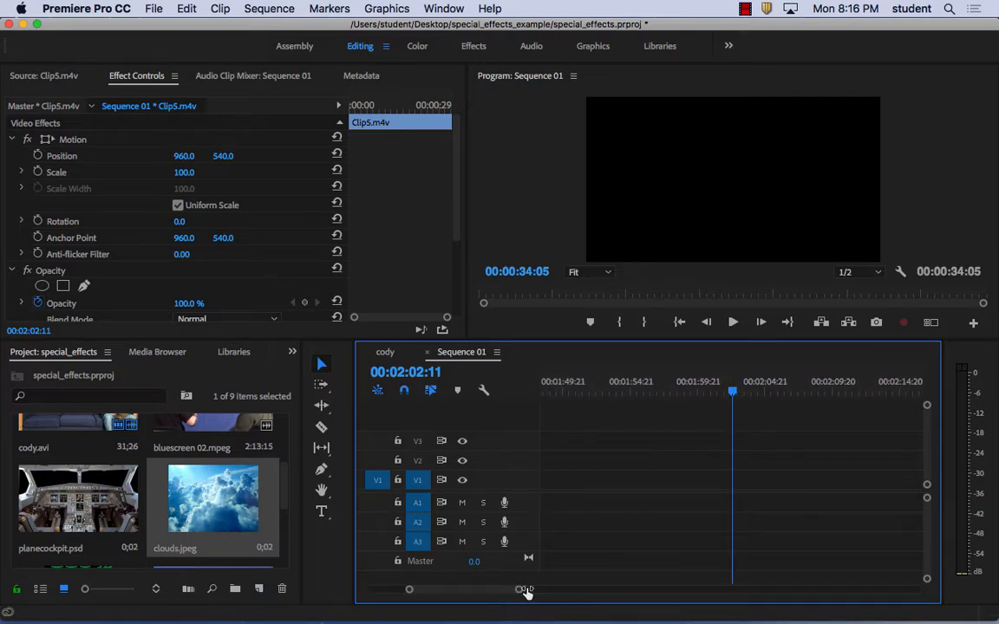
{"action": "left_click_drag", "start_coordinate": [487, 591], "coordinate": [402, 584]}
{"action": "left_click_drag", "start_coordinate": [481, 589], "coordinate": [502, 590]}
{"action": "left_click_drag", "start_coordinate": [542, 386], "coordinate": [631, 390]}
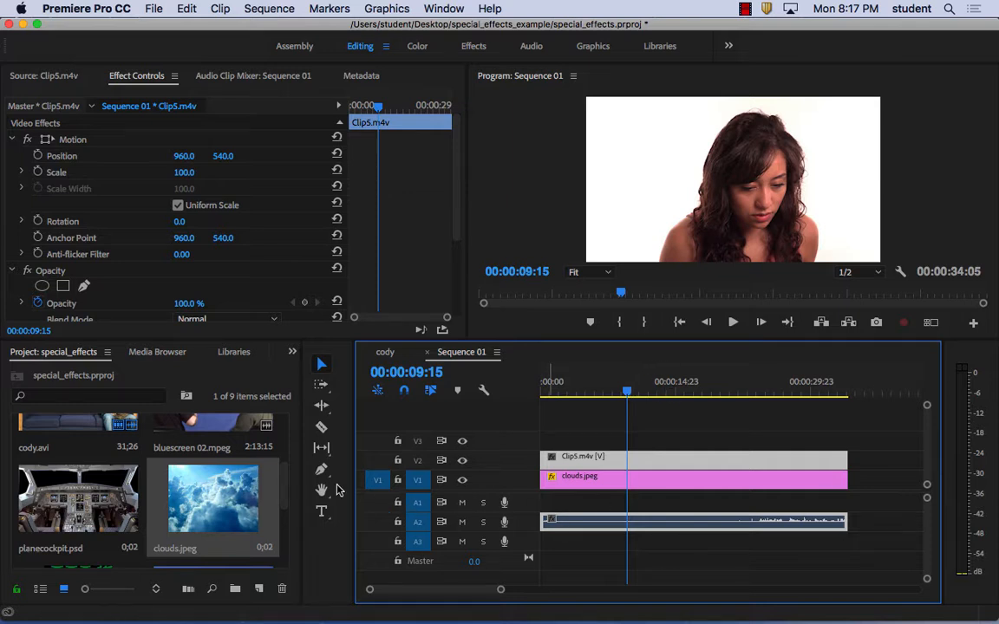
Step: Switch to the Effects workspace and apply the Luma Key video effect to Clip5.m4v on V2
{"action": "left_click", "coordinate": [68, 355]}
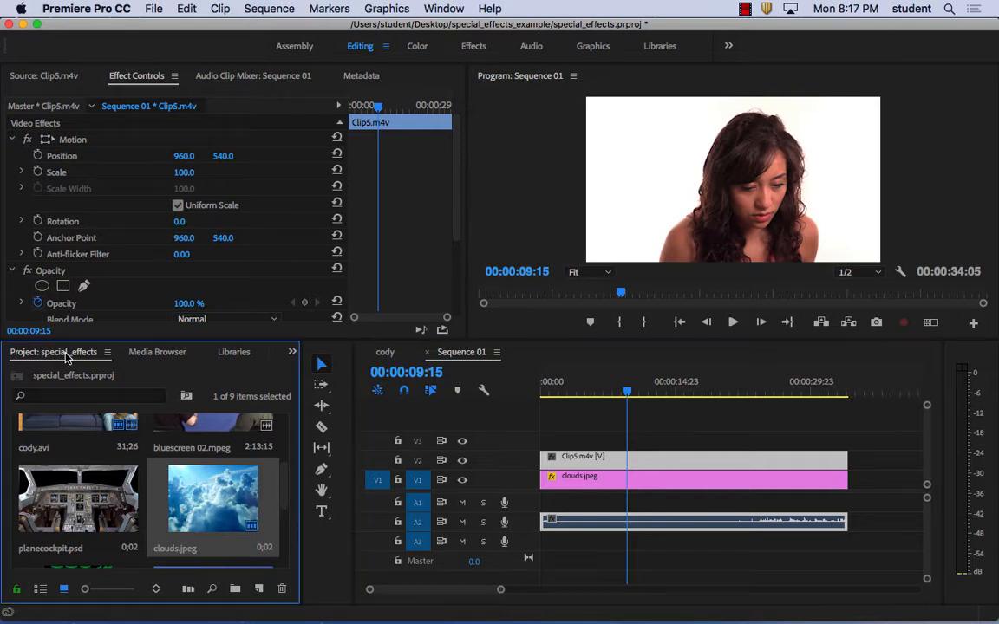
{"action": "left_click", "coordinate": [158, 356]}
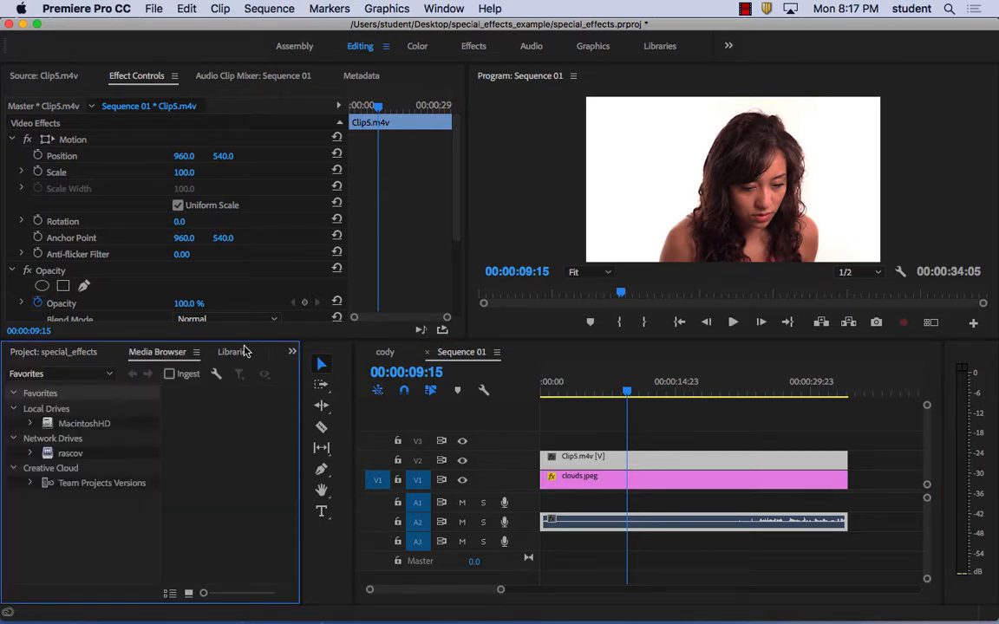
{"action": "left_click", "coordinate": [244, 351]}
{"action": "left_click", "coordinate": [37, 353]}
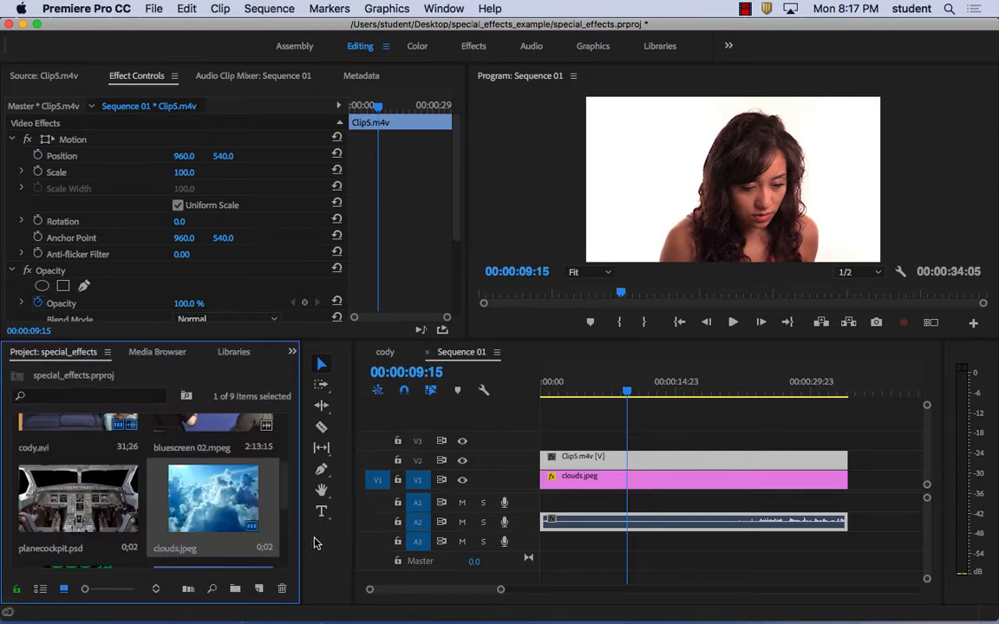
{"action": "left_click", "coordinate": [477, 48]}
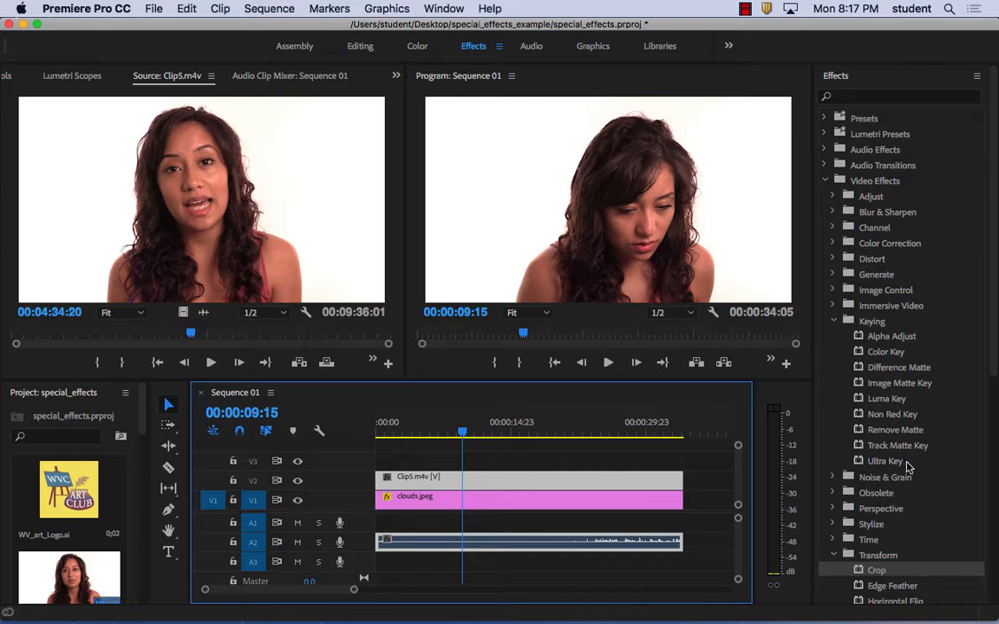
{"action": "left_click", "coordinate": [900, 401]}
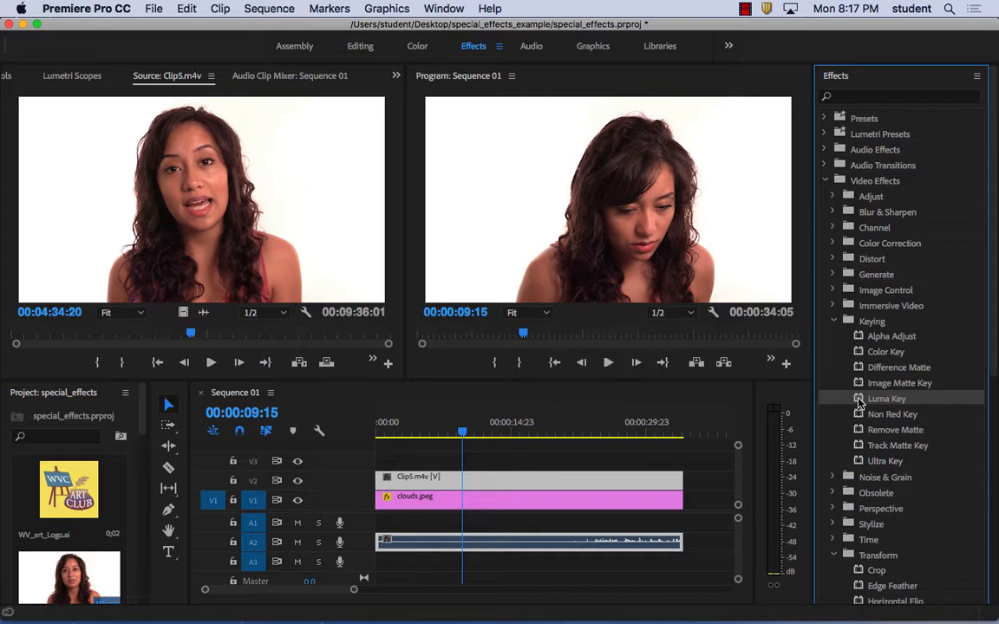
{"action": "left_click_drag", "start_coordinate": [859, 402], "coordinate": [590, 487]}
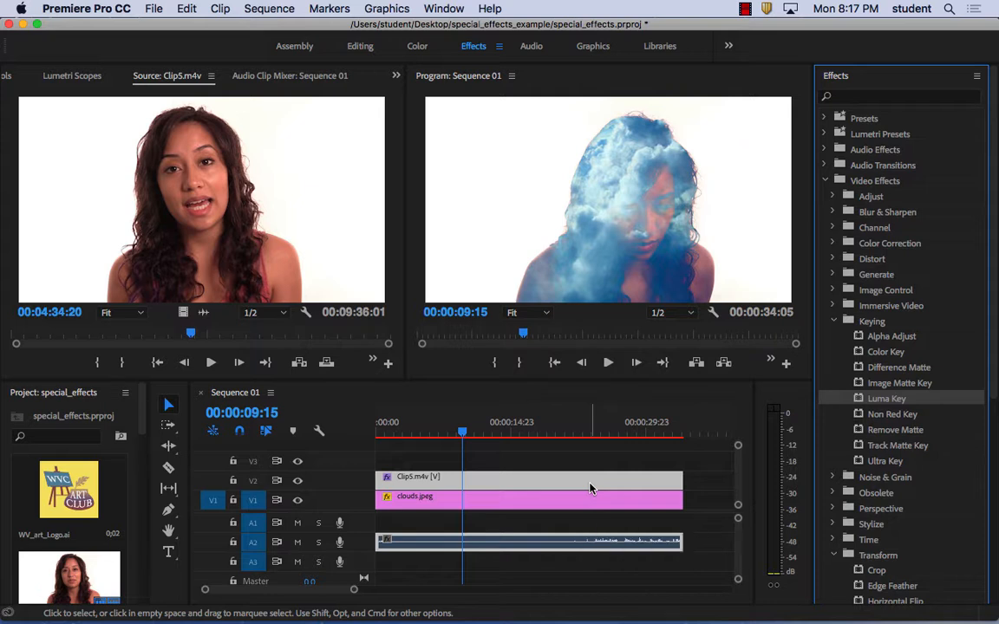
Step: Display Clip5.m4v's Luma Key settings with the Threshold and Cutoff sliders expanded
{"action": "left_click", "coordinate": [590, 487]}
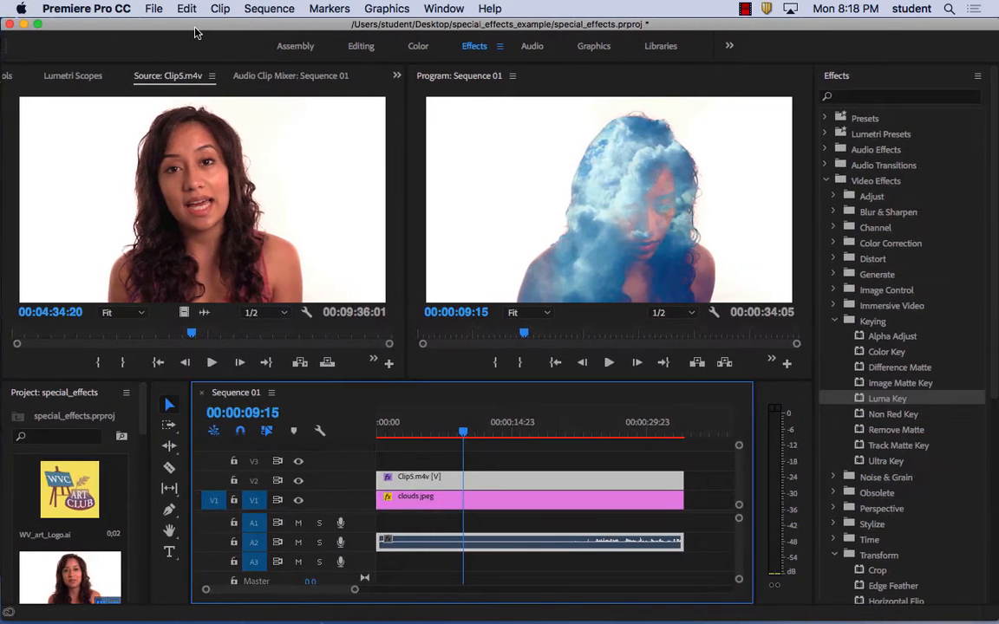
{"action": "left_click", "coordinate": [14, 78]}
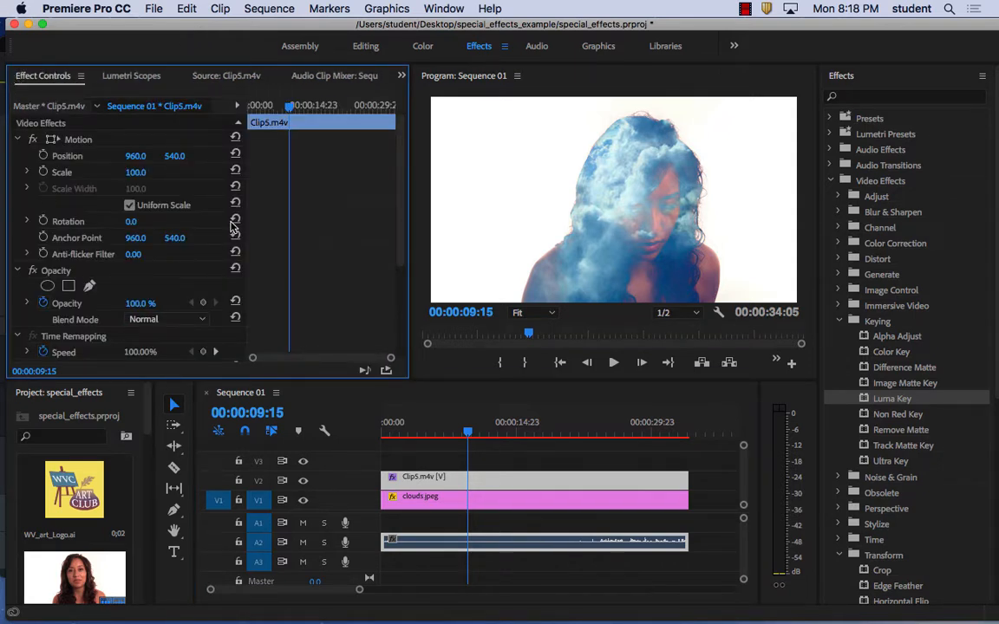
{"action": "left_click_drag", "start_coordinate": [399, 178], "coordinate": [402, 296]}
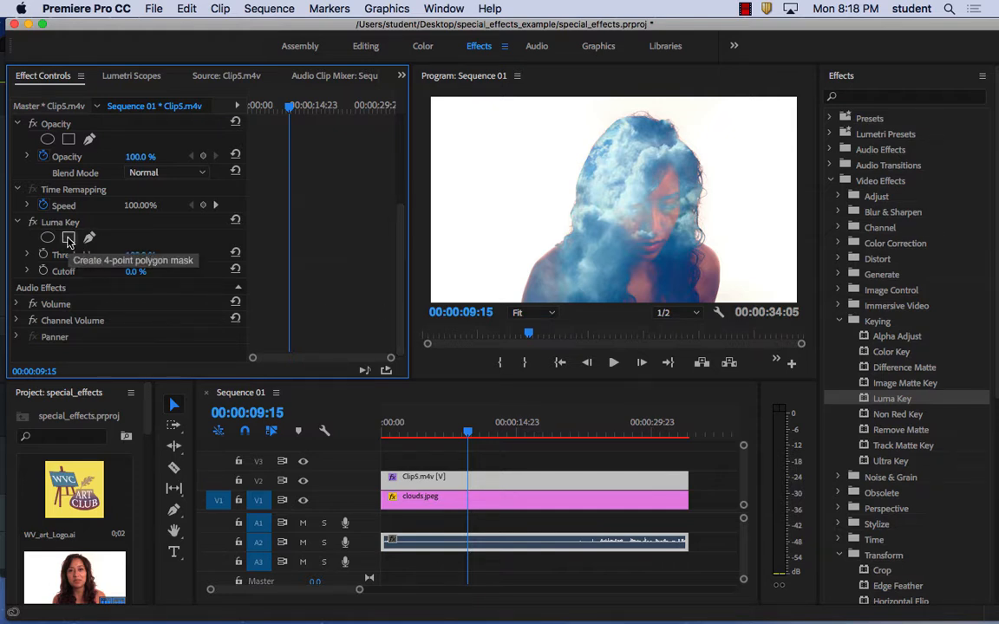
{"action": "left_click", "coordinate": [27, 272]}
{"action": "left_click", "coordinate": [28, 255]}
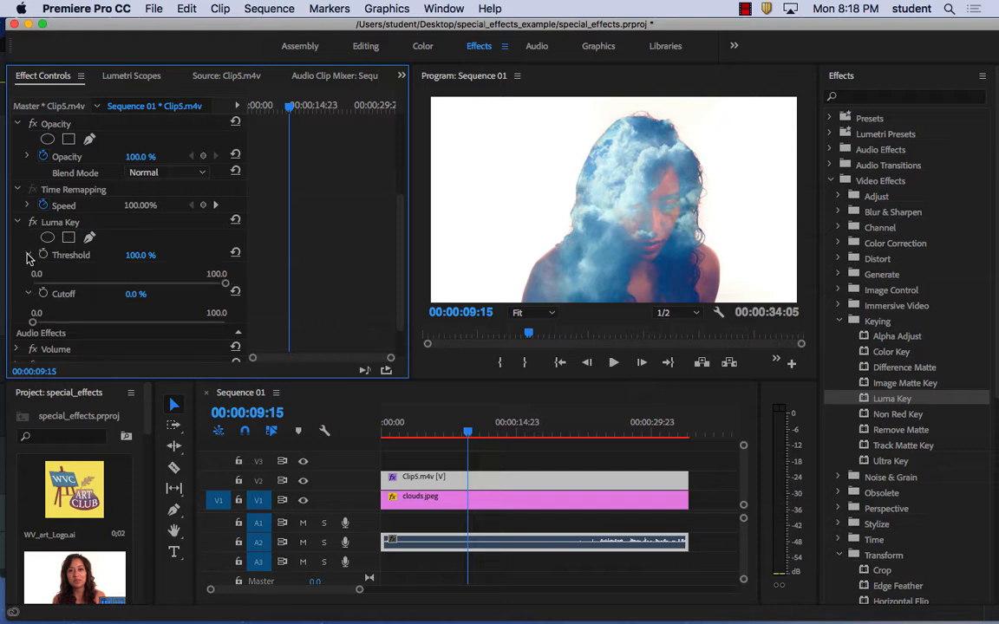
{"action": "scroll", "coordinate": [403, 292], "scroll_direction": "down", "scroll_amount": 3}
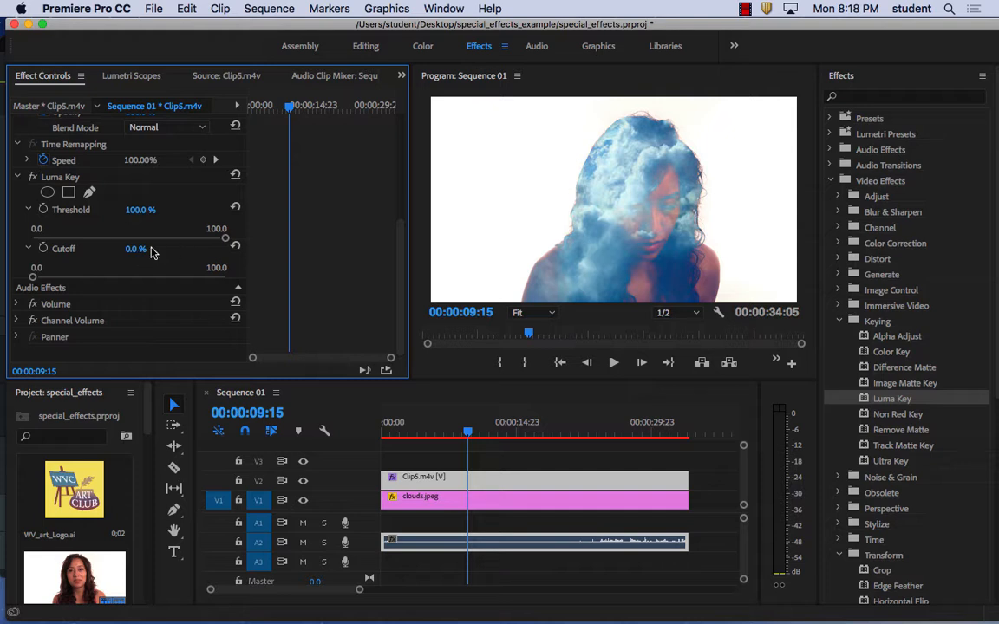
Step: Set Clip5.m4v's Luma Key Threshold to 0.0 % and Cutoff to 27.5 % to key out the white background
{"action": "left_click_drag", "start_coordinate": [227, 242], "coordinate": [252, 241]}
{"action": "left_click_drag", "start_coordinate": [33, 278], "coordinate": [229, 277]}
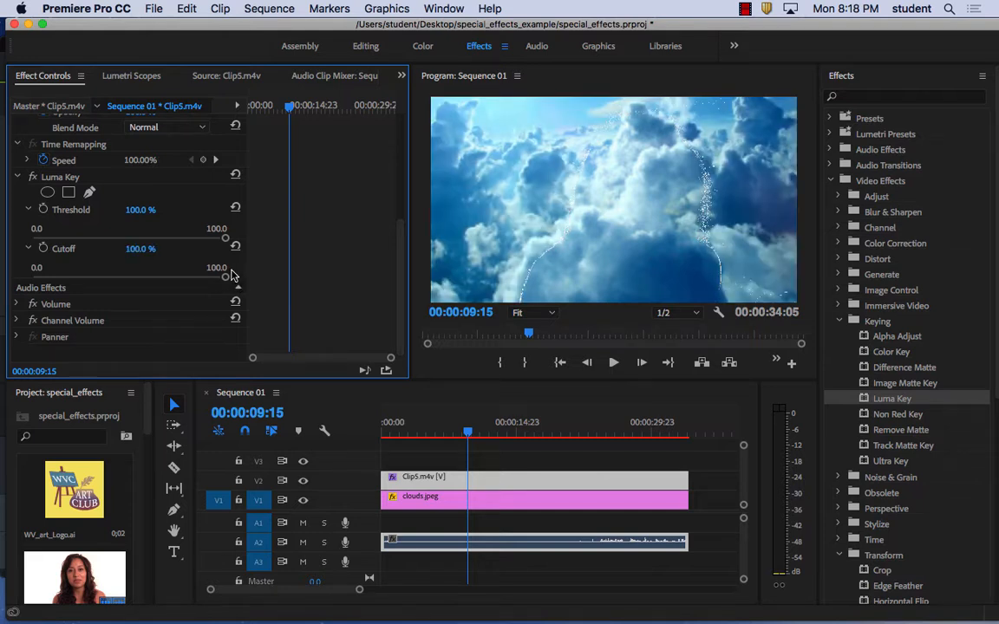
{"action": "left_click_drag", "start_coordinate": [225, 239], "coordinate": [5, 215]}
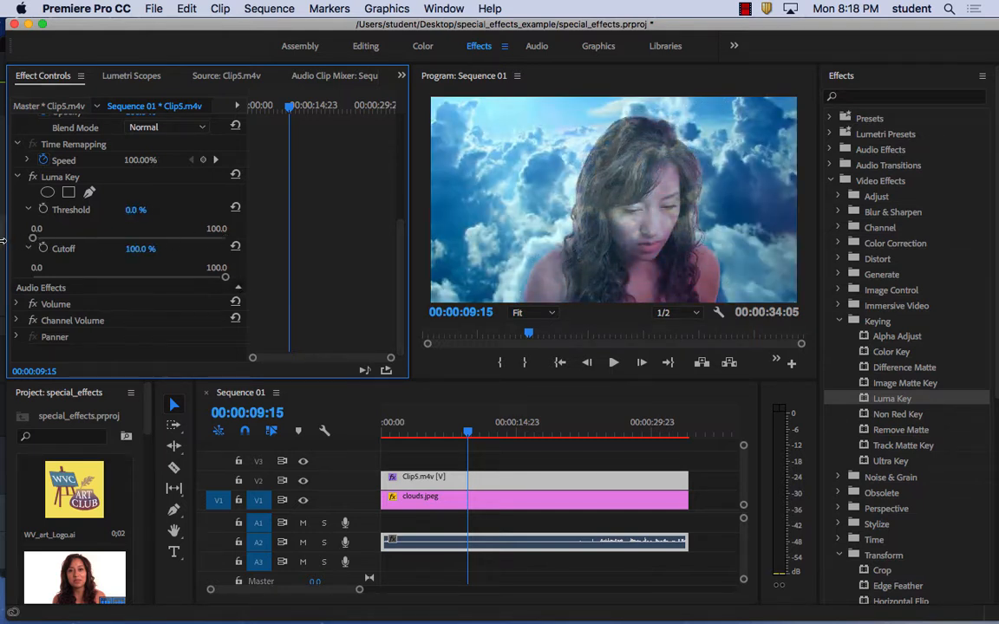
{"action": "left_click_drag", "start_coordinate": [224, 278], "coordinate": [86, 281]}
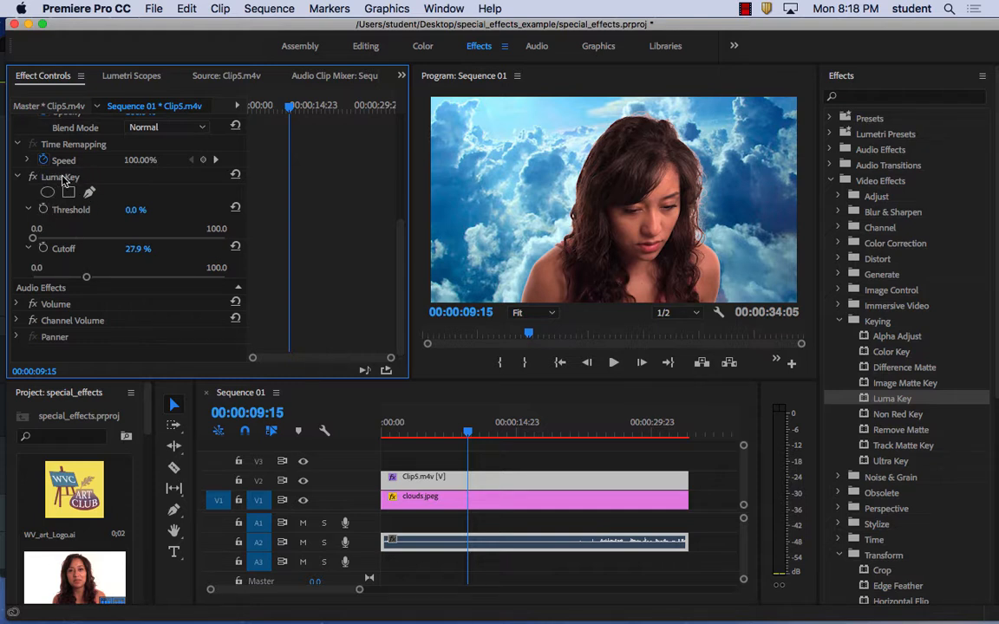
{"action": "mouse_move", "coordinate": [35, 239]}
{"action": "left_mouse_down"}
{"action": "mouse_move", "coordinate": [208, 246]}
{"action": "mouse_move", "coordinate": [26, 248]}
{"action": "left_mouse_up"}
{"action": "mouse_move", "coordinate": [86, 277]}
{"action": "left_mouse_down"}
{"action": "mouse_move", "coordinate": [227, 278]}
{"action": "mouse_move", "coordinate": [28, 274]}
{"action": "mouse_move", "coordinate": [161, 281]}
{"action": "mouse_move", "coordinate": [85, 281]}
{"action": "left_mouse_up"}
Step: Play the keyed composite from the sequence start for about five seconds
{"action": "left_click_drag", "start_coordinate": [468, 433], "coordinate": [371, 438]}
{"action": "key", "text": "space"}
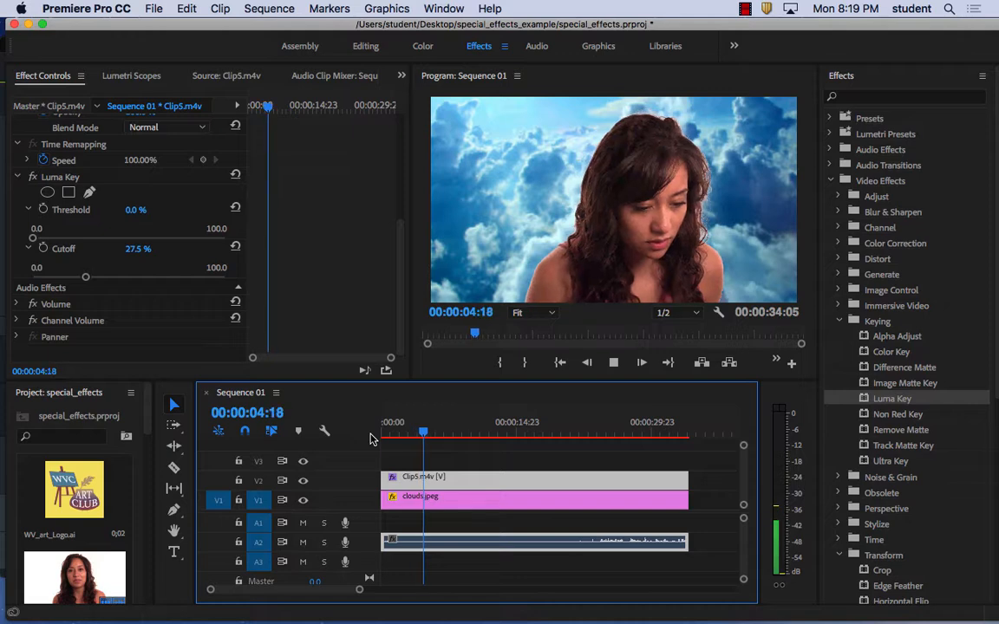
{"action": "key", "text": "space"}
Step: Delete clouds.jpeg from V1 and start a media import with the Desktop folder open
{"action": "left_click", "coordinate": [482, 497]}
{"action": "key", "text": "Delete"}
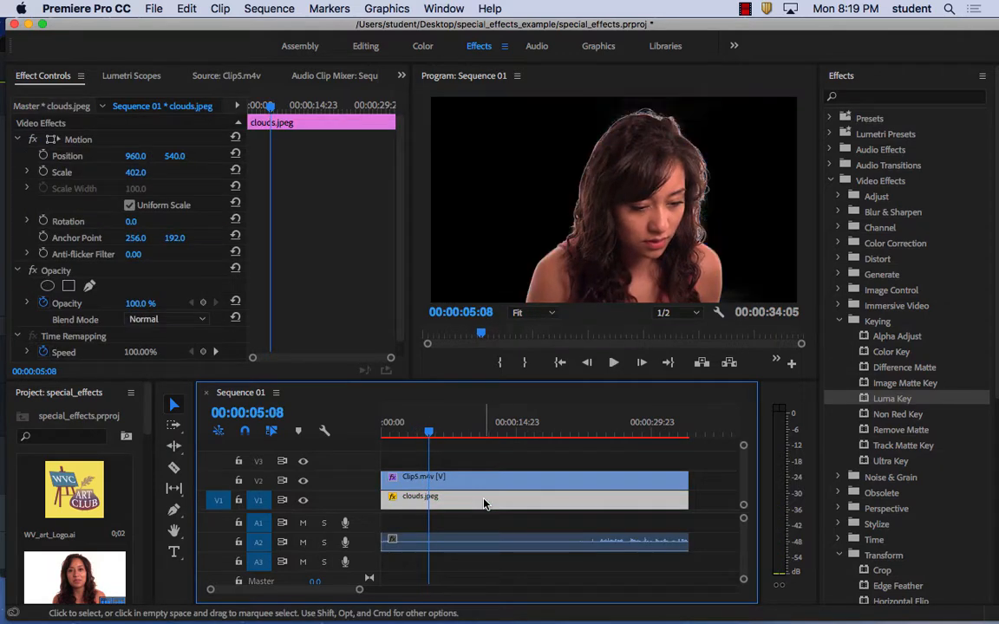
{"action": "left_click", "coordinate": [154, 9]}
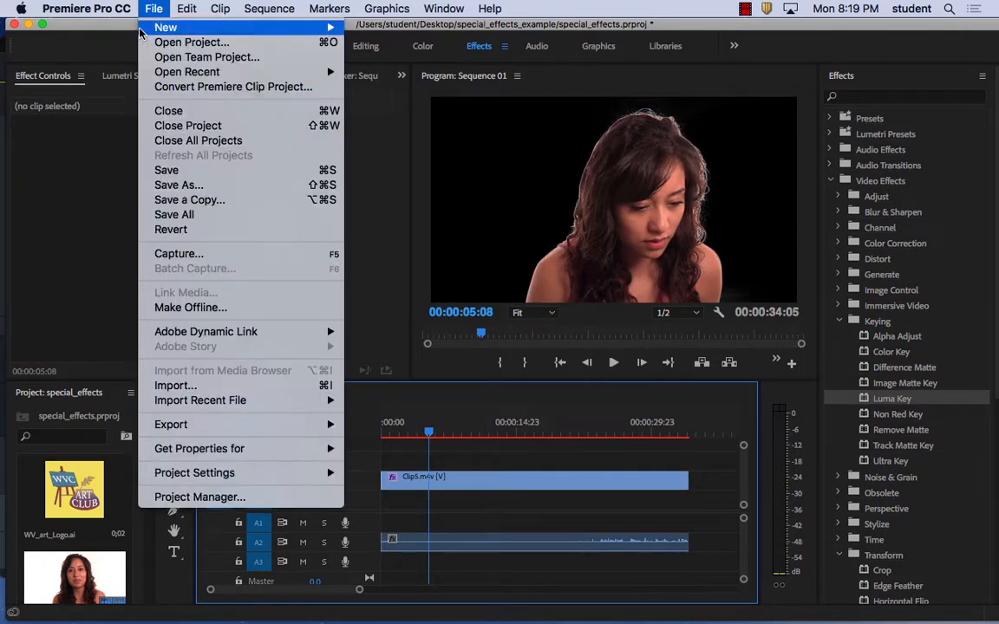
{"action": "left_click", "coordinate": [205, 385]}
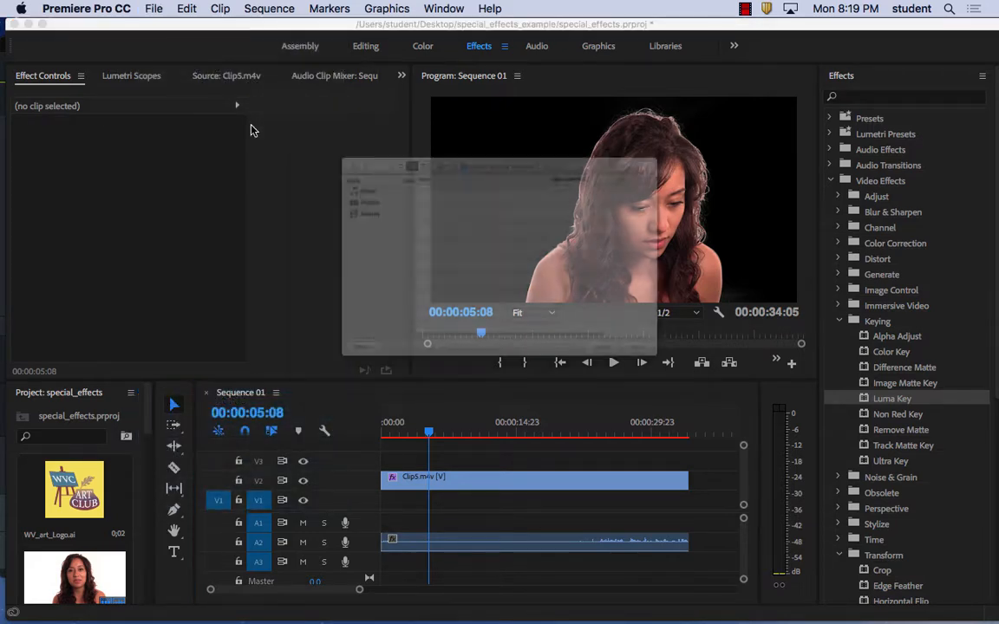
{"action": "left_click", "coordinate": [433, 97]}
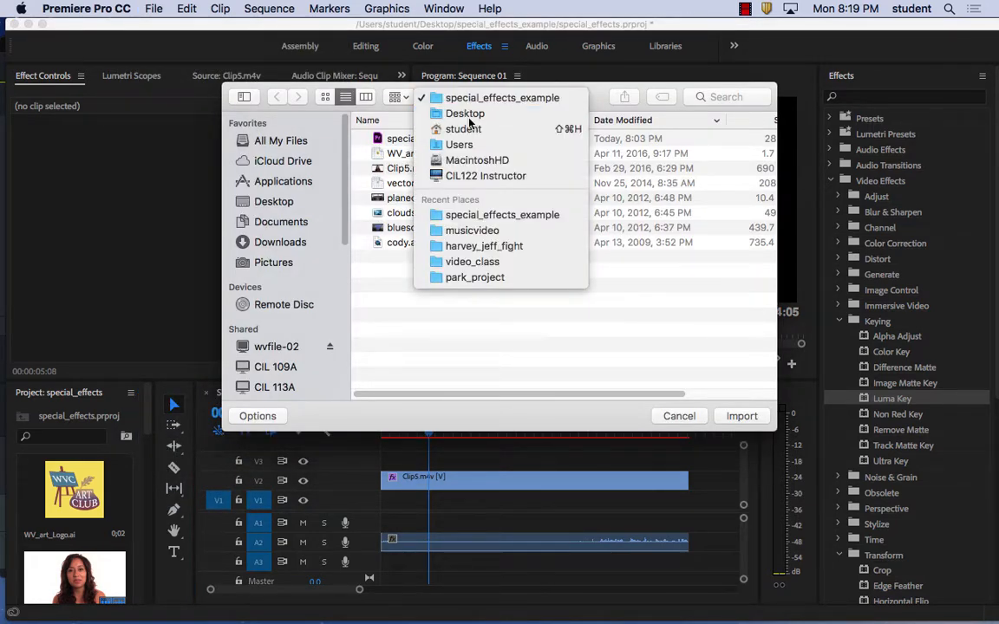
{"action": "left_click", "coordinate": [468, 116]}
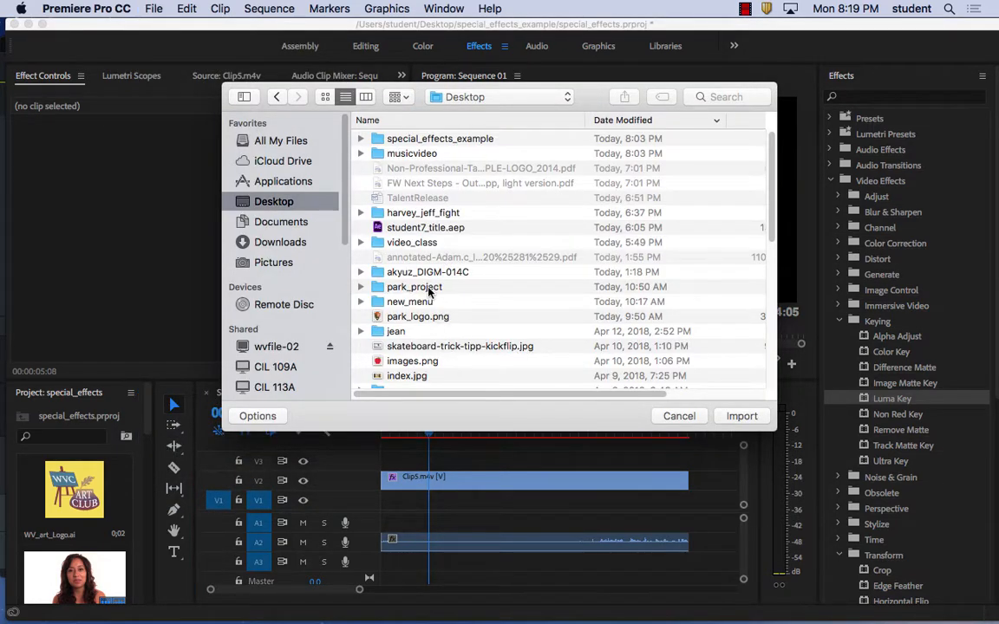
Step: Import softpurplelights.mp4 from the backgrounds folder inside video_class on the Desktop
{"action": "scroll", "coordinate": [464, 290], "scroll_direction": "down", "scroll_amount": 10}
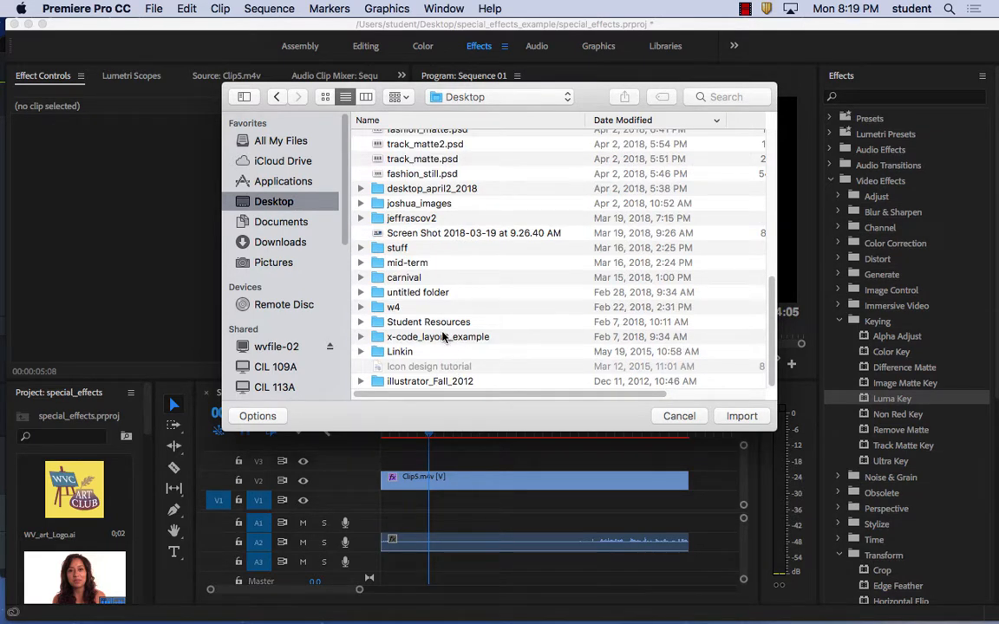
{"action": "scroll", "coordinate": [446, 343], "scroll_direction": "up", "scroll_amount": 10}
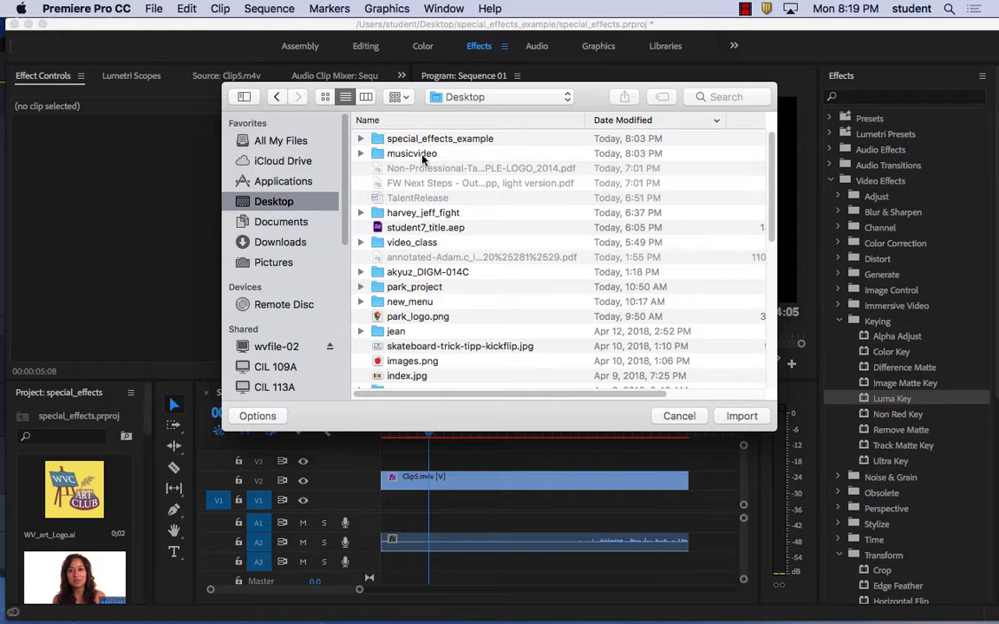
{"action": "scroll", "coordinate": [466, 251], "scroll_direction": "down", "scroll_amount": 3}
{"action": "scroll", "coordinate": [467, 251], "scroll_direction": "up", "scroll_amount": 3}
{"action": "left_click", "coordinate": [431, 247]}
{"action": "double_click", "coordinate": [431, 247]}
{"action": "scroll", "coordinate": [492, 299], "scroll_direction": "down", "scroll_amount": 2}
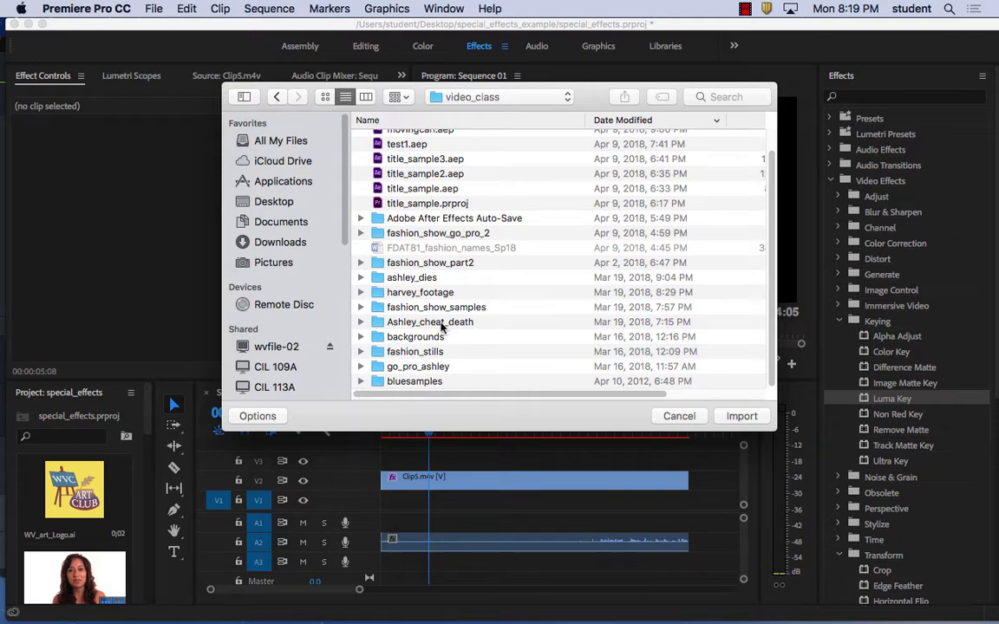
{"action": "double_click", "coordinate": [421, 337]}
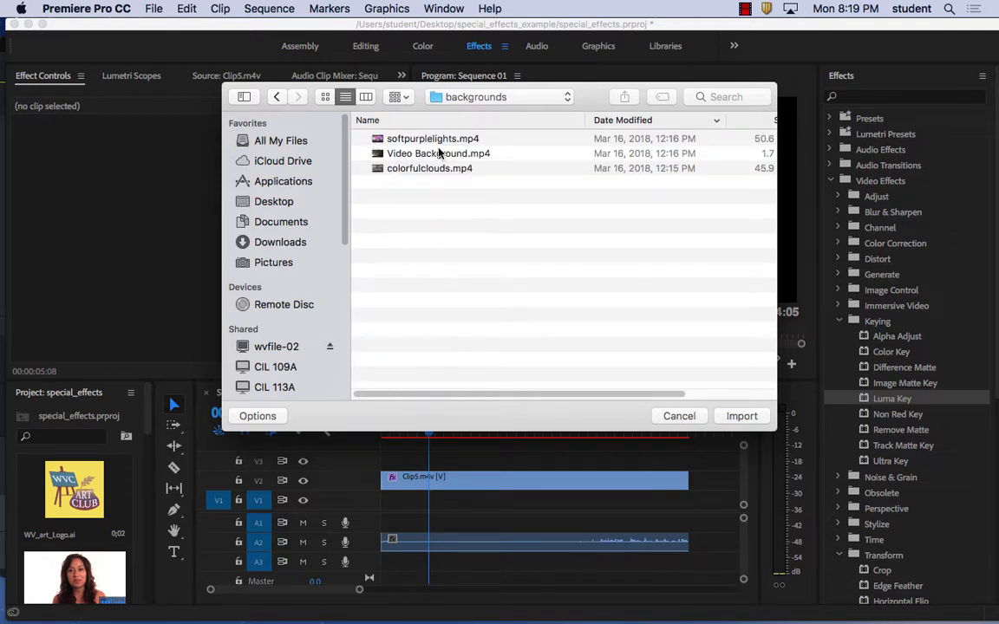
{"action": "left_click", "coordinate": [431, 170]}
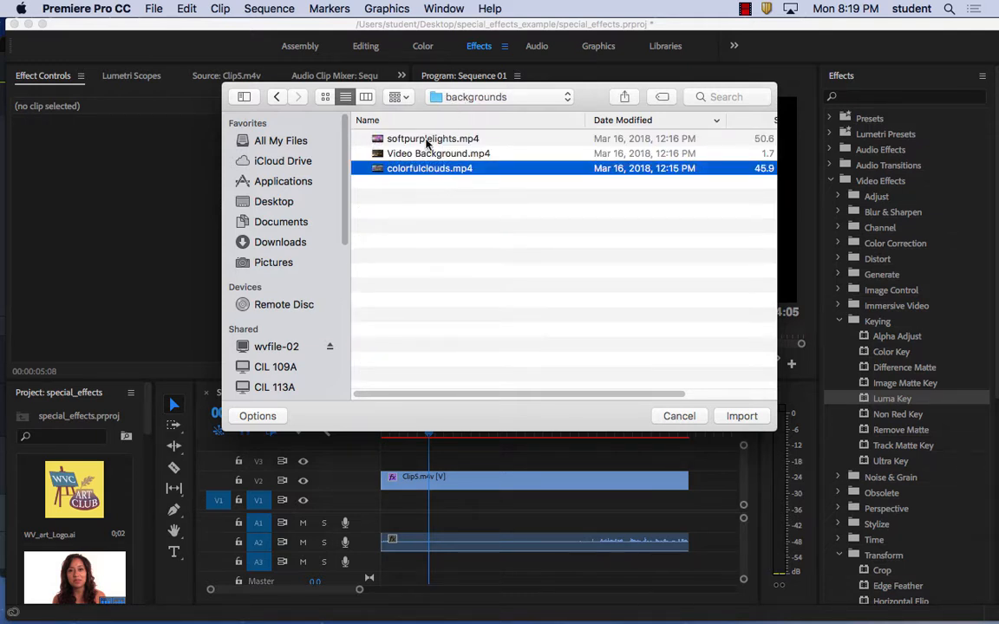
{"action": "left_click", "coordinate": [426, 141]}
{"action": "left_click", "coordinate": [744, 418]}
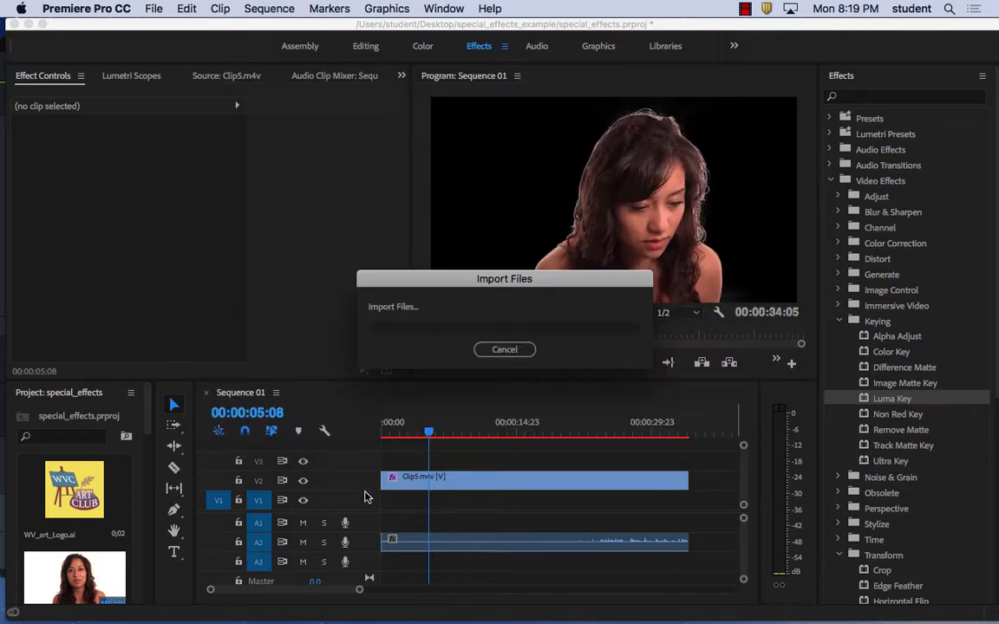
Step: Place softpurplelights.mp4 on V1 at the sequence start beneath Clip5.m4v and play the keyed composite
{"action": "scroll", "coordinate": [117, 520], "scroll_direction": "down", "scroll_amount": 3}
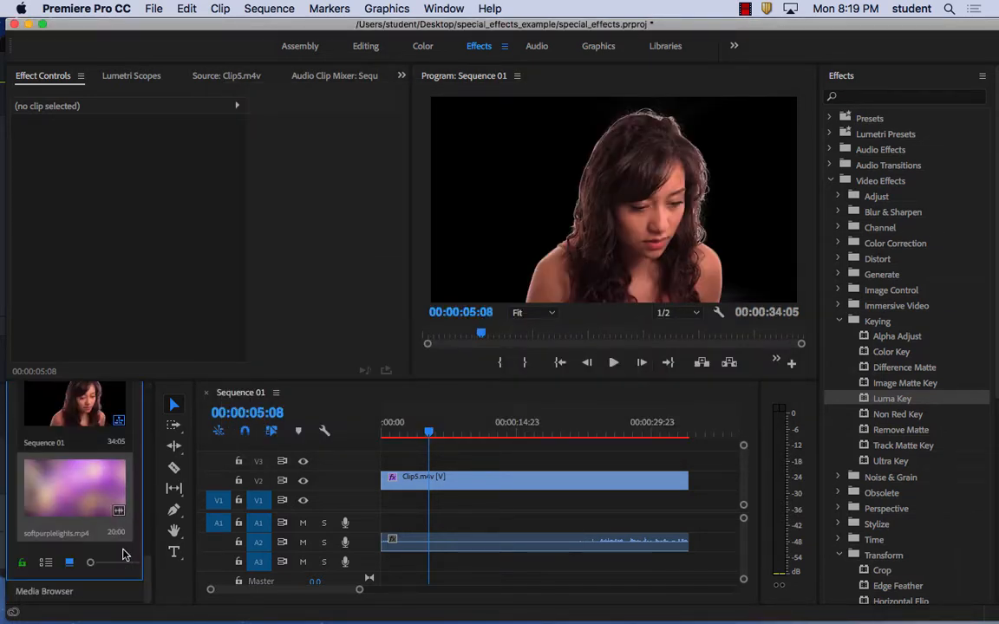
{"action": "left_click_drag", "start_coordinate": [84, 504], "coordinate": [390, 501]}
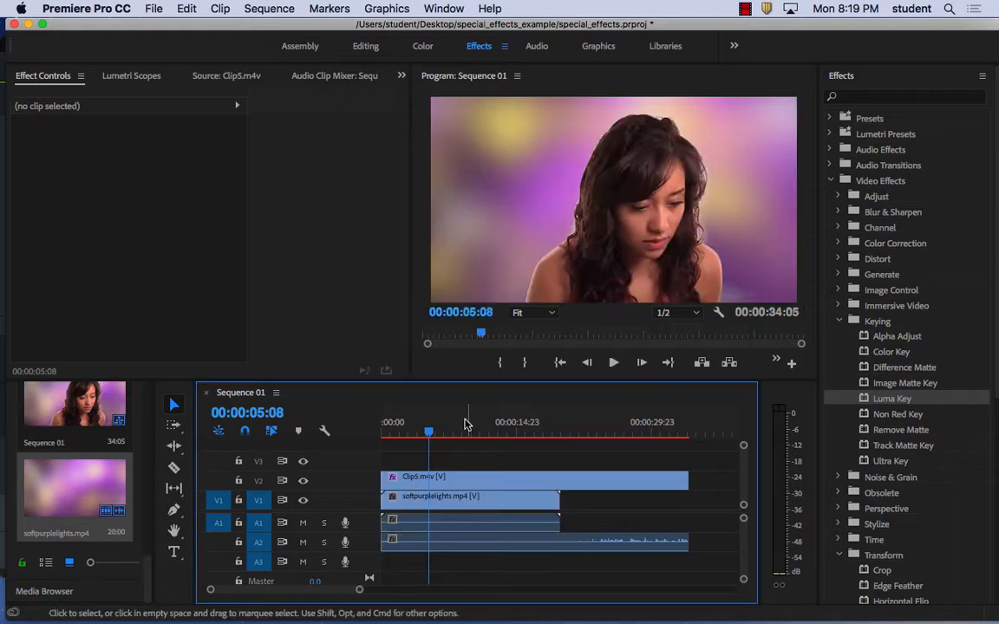
{"action": "left_click", "coordinate": [422, 431]}
{"action": "left_click_drag", "start_coordinate": [418, 433], "coordinate": [401, 432]}
{"action": "key", "text": "space"}
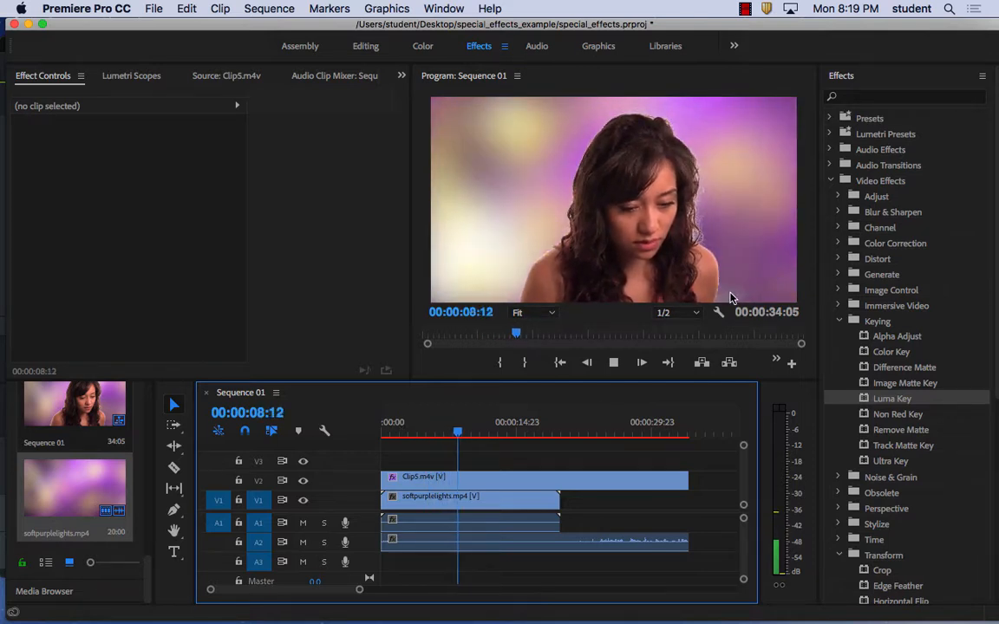
Step: Trim Clip5.m4v on V2 to the 20-second length of softpurplelights.mp4 and play the composite from the sequence start
{"action": "left_click_drag", "start_coordinate": [479, 431], "coordinate": [572, 436]}
{"action": "left_click_drag", "start_coordinate": [383, 477], "coordinate": [560, 476]}
{"action": "left_click_drag", "start_coordinate": [501, 426], "coordinate": [343, 430]}
{"action": "key", "text": "space"}
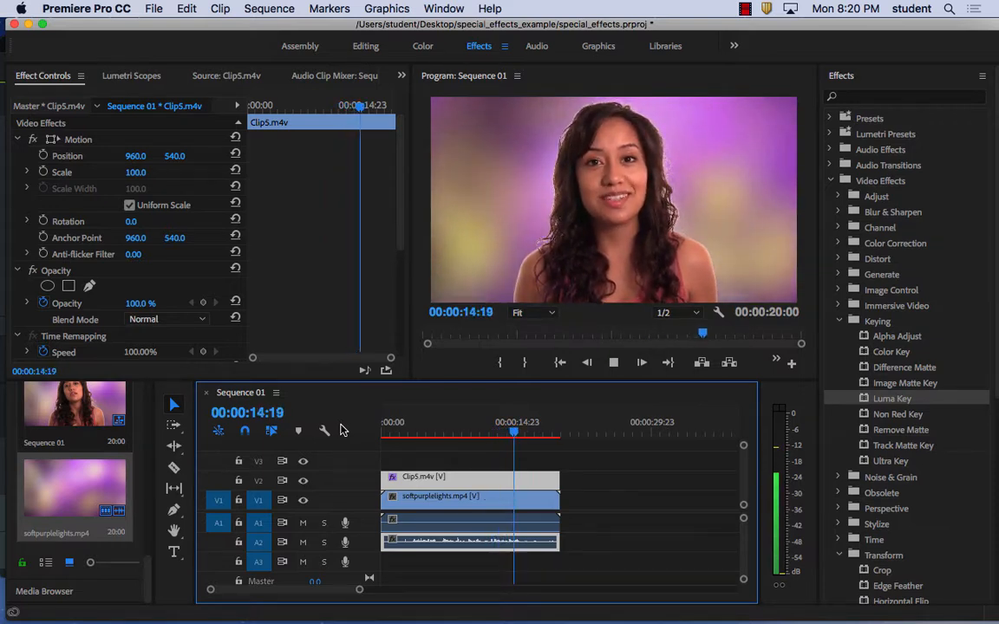
{"action": "key", "text": "space"}
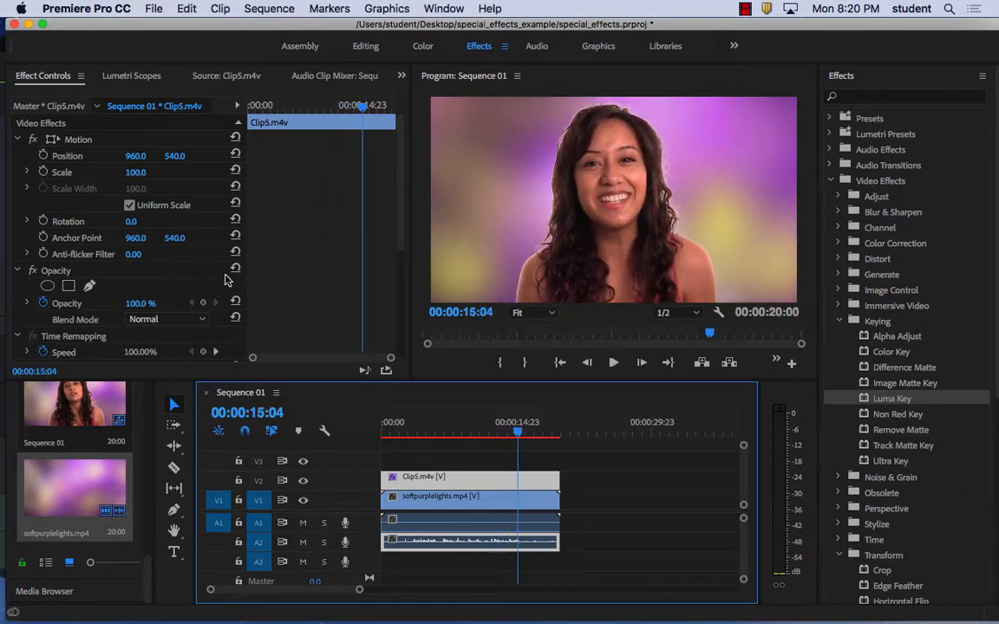
Step: Remove the Luma Key effect from Clip5.m4v
{"action": "left_click_drag", "start_coordinate": [400, 199], "coordinate": [401, 365]}
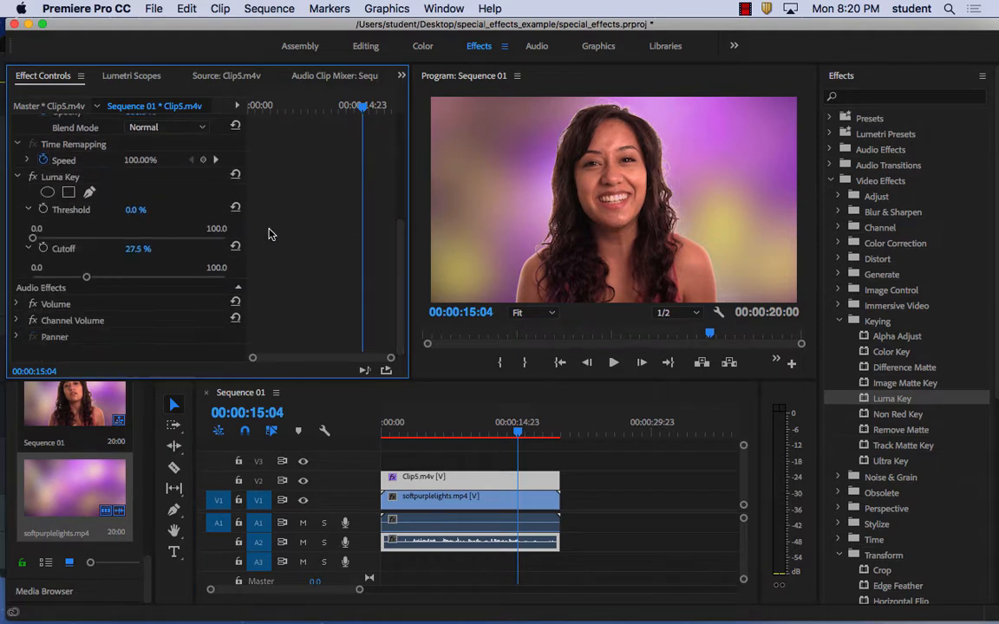
{"action": "mouse_move", "coordinate": [399, 294]}
{"action": "left_mouse_down"}
{"action": "mouse_move", "coordinate": [411, 180]}
{"action": "mouse_move", "coordinate": [392, 304]}
{"action": "left_mouse_up"}
{"action": "key", "text": "super+s"}
{"action": "left_click", "coordinate": [62, 181]}
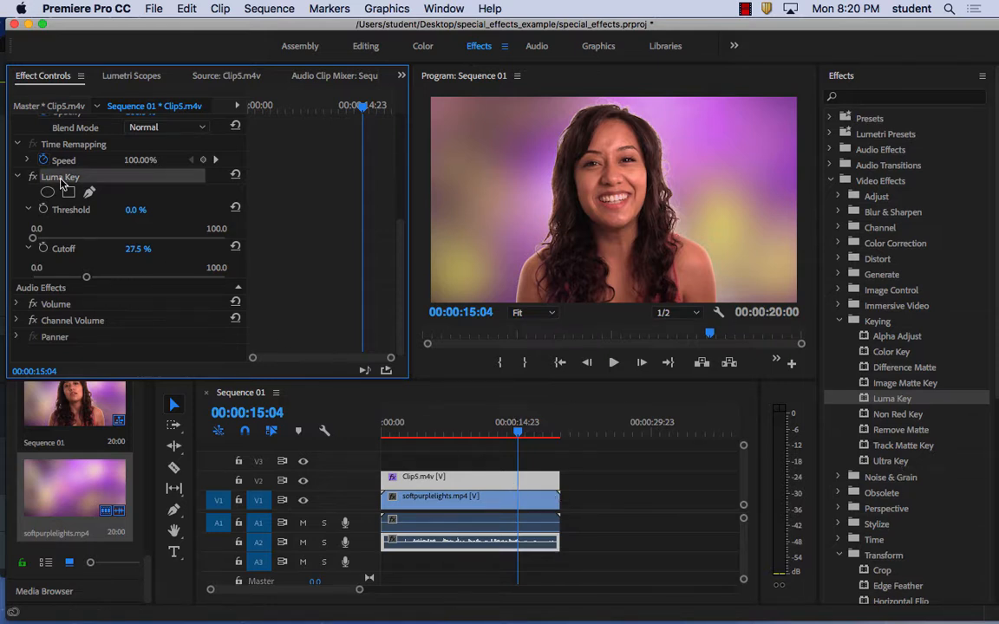
{"action": "key", "text": "Delete"}
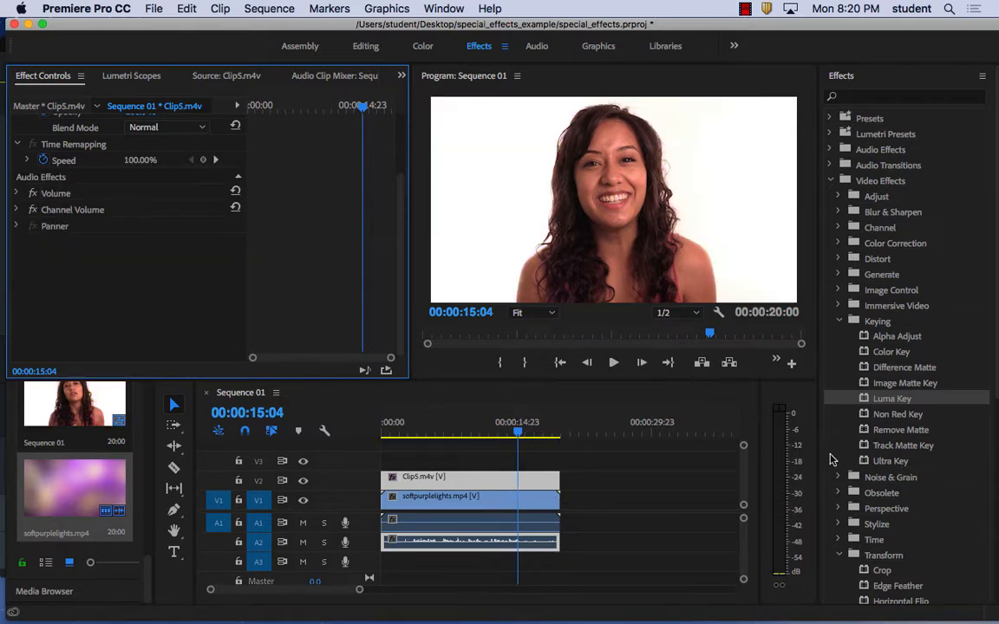
Step: Apply the Ultra Key effect to Clip5.m4v and sample the white background behind the woman as its Key Color
{"action": "left_click", "coordinate": [869, 462]}
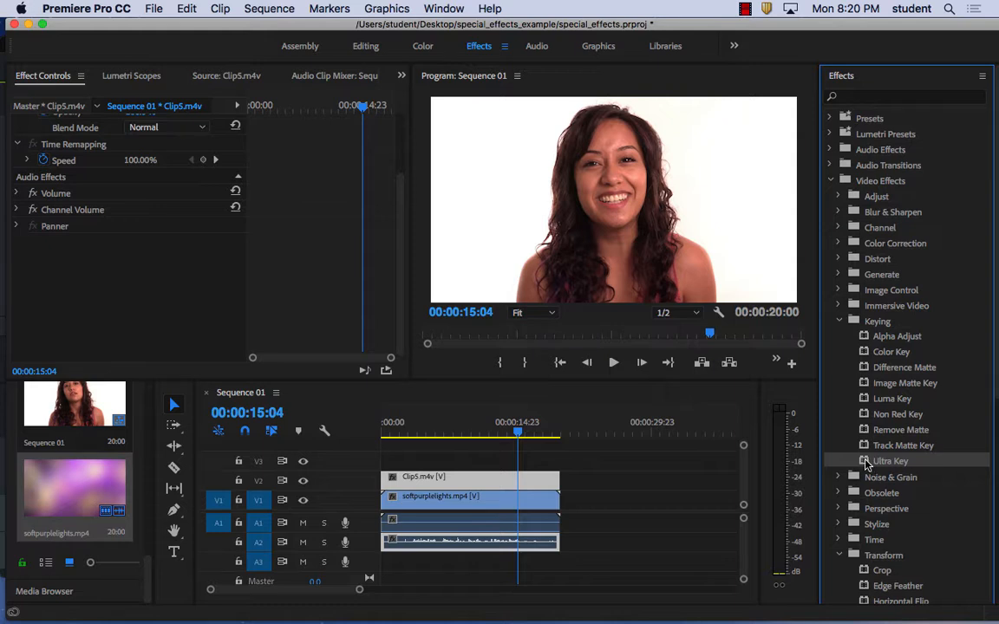
{"action": "left_click_drag", "start_coordinate": [870, 462], "coordinate": [445, 484]}
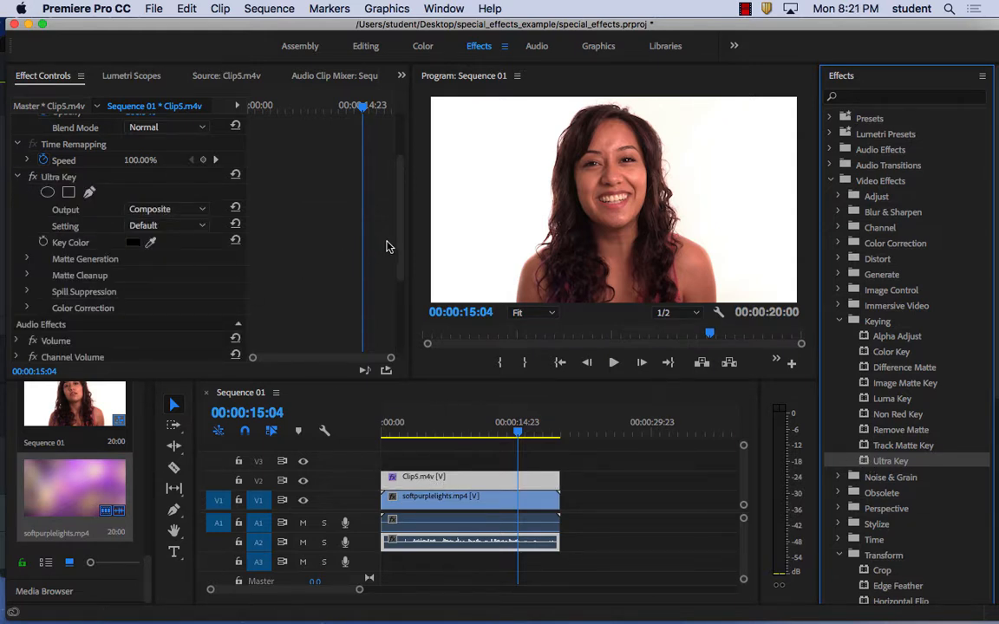
{"action": "left_click_drag", "start_coordinate": [402, 225], "coordinate": [399, 299]}
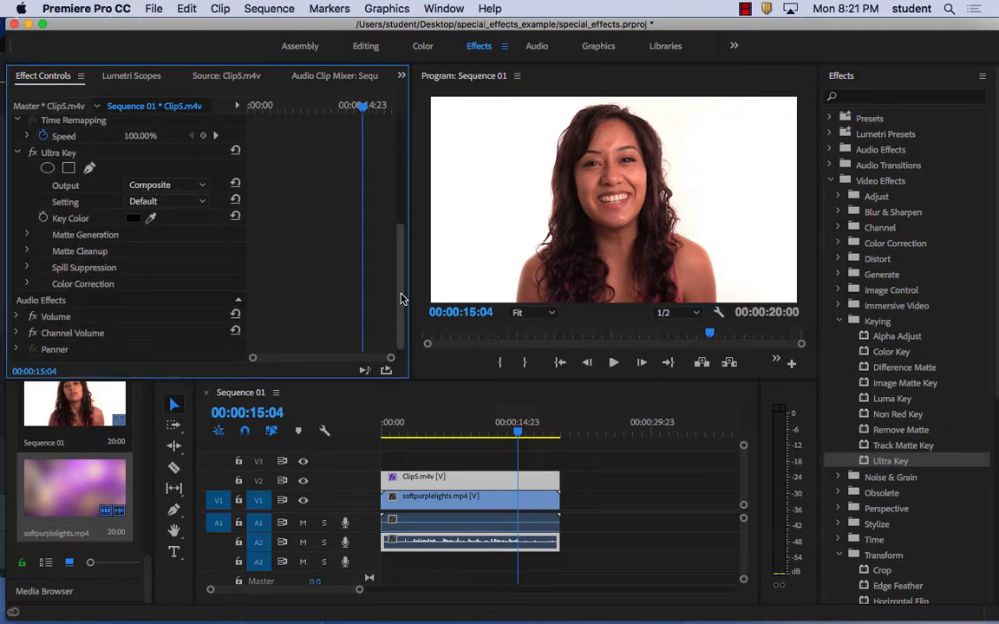
{"action": "left_click", "coordinate": [150, 217]}
{"action": "left_click", "coordinate": [499, 171]}
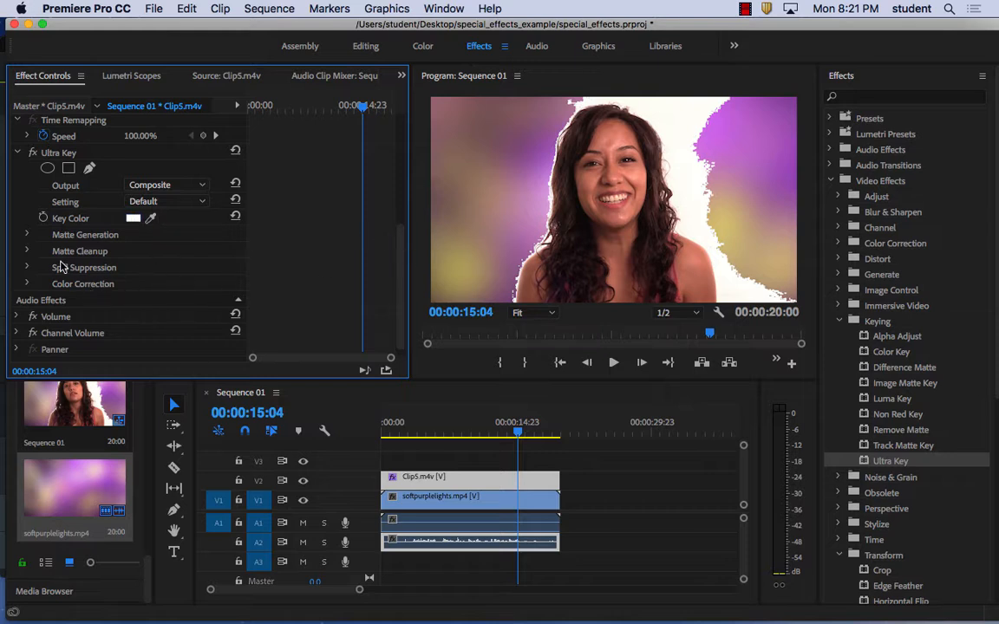
Step: Examine Ultra Key's Matte Generation, Matte Cleanup, Spill Suppression and Color Correction settings
{"action": "scroll", "coordinate": [401, 264], "scroll_direction": "up", "scroll_amount": 2}
{"action": "scroll", "coordinate": [401, 264], "scroll_direction": "down", "scroll_amount": 2}
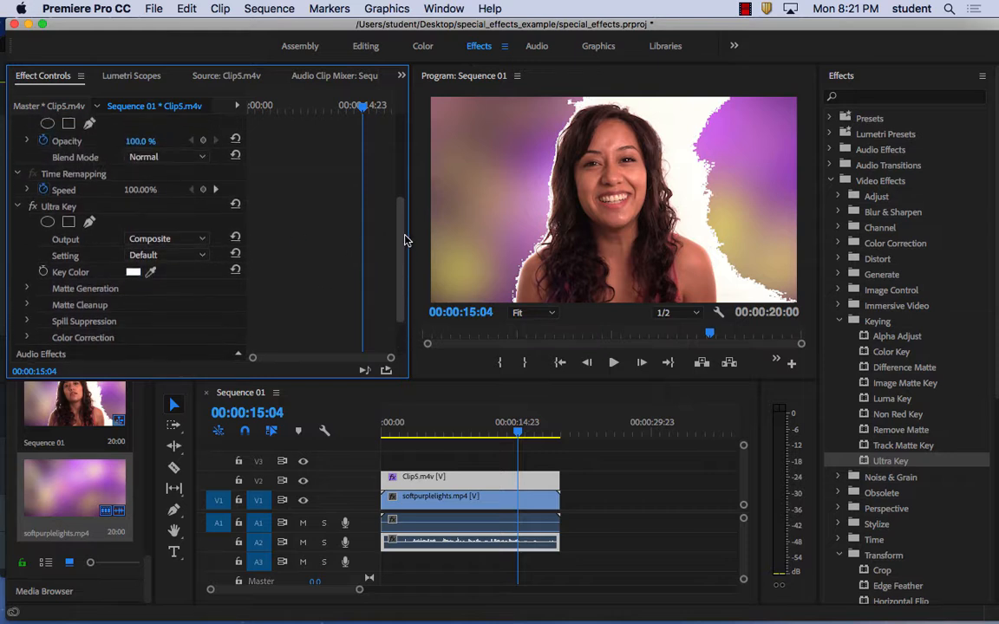
{"action": "scroll", "coordinate": [400, 264], "scroll_direction": "down", "scroll_amount": 1}
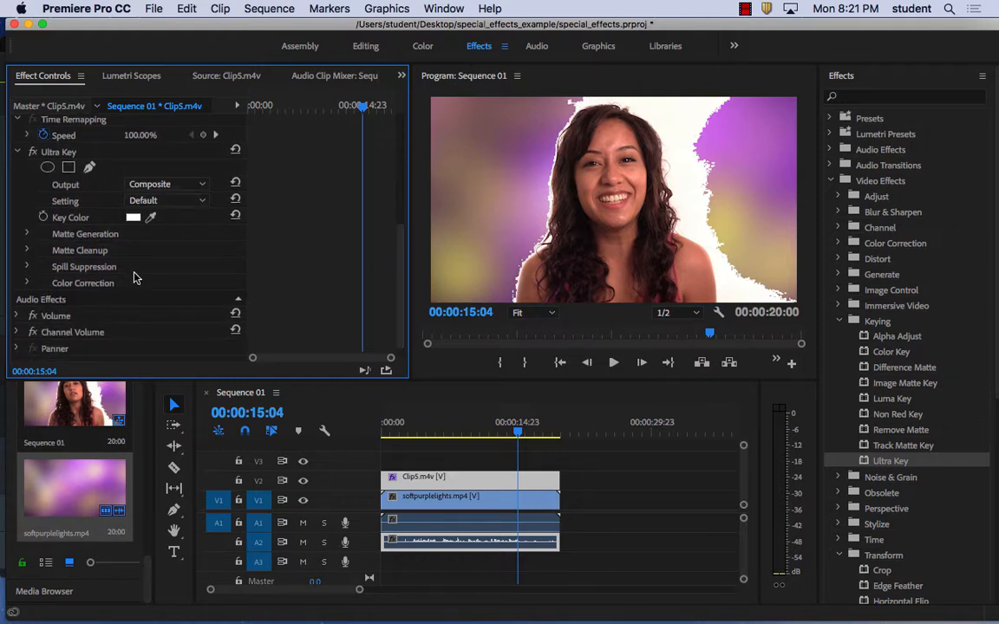
{"action": "left_click", "coordinate": [27, 234]}
{"action": "left_click", "coordinate": [27, 234]}
{"action": "left_click", "coordinate": [27, 250]}
{"action": "left_click", "coordinate": [26, 251]}
{"action": "left_click", "coordinate": [27, 267]}
{"action": "left_click", "coordinate": [27, 267]}
{"action": "left_click", "coordinate": [27, 283]}
{"action": "left_click", "coordinate": [27, 283]}
Step: Try Ultra Key Spill Suppression with Desaturate 0.0, Range 100.0, Spill 2.0 and Luma 2.0, and remove Ultra Key from Clip5.m4v
{"action": "left_click", "coordinate": [27, 267]}
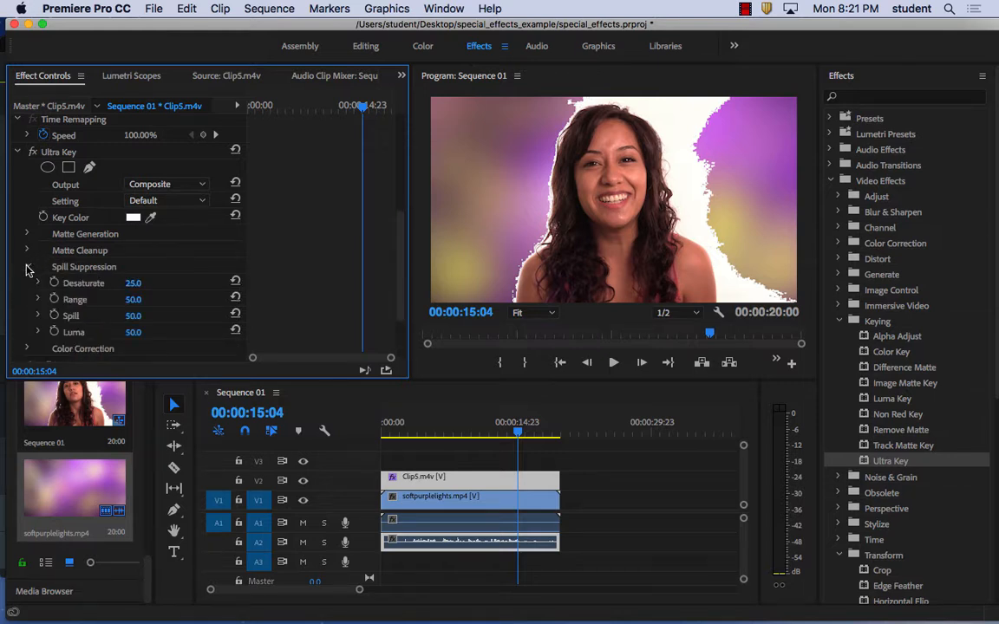
{"action": "left_click_drag", "start_coordinate": [133, 283], "coordinate": [93, 333]}
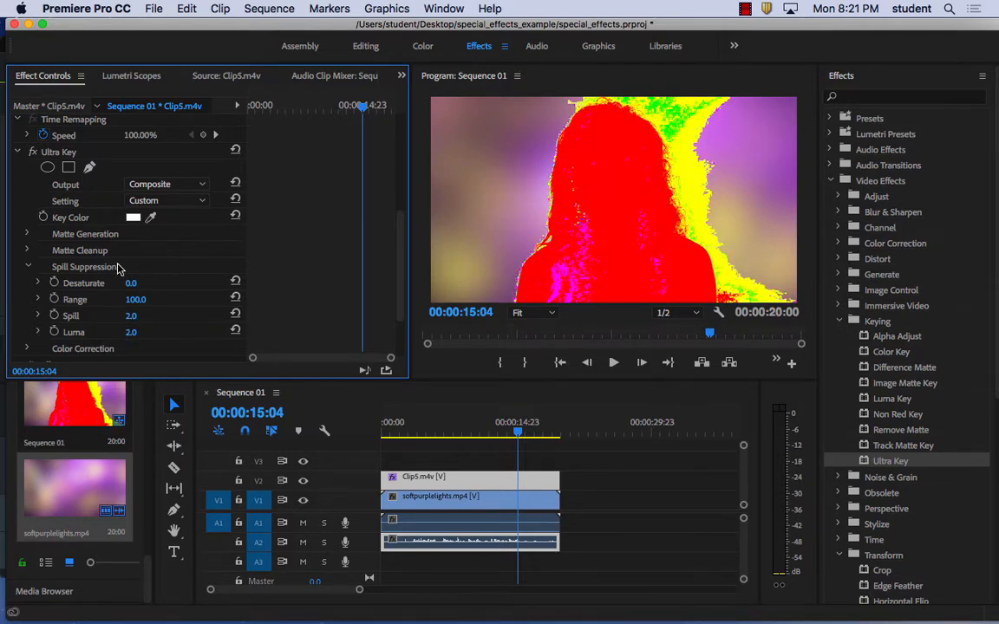
{"action": "left_click", "coordinate": [68, 156]}
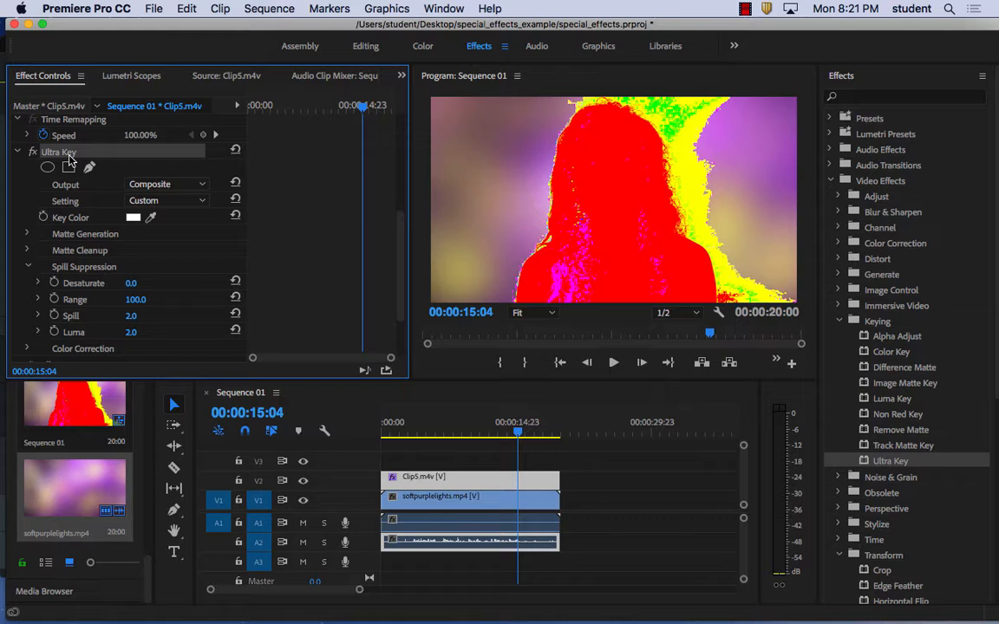
{"action": "key", "text": "Delete"}
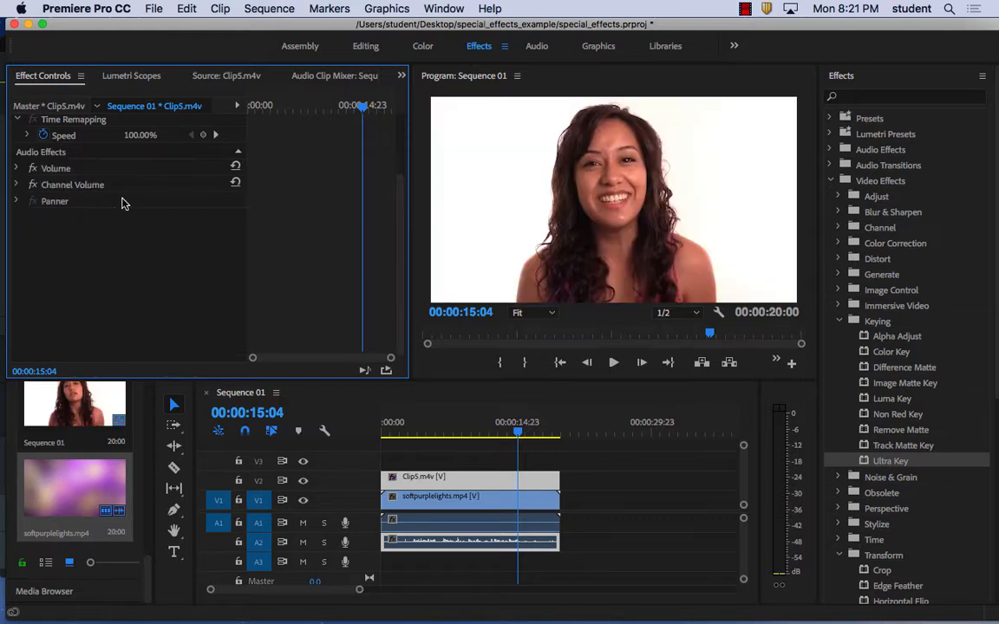
Step: Look through the Keying video effects, including Remove Matte, Difference Matte and Image Matte Key, and select Luma Key
{"action": "left_click", "coordinate": [891, 434]}
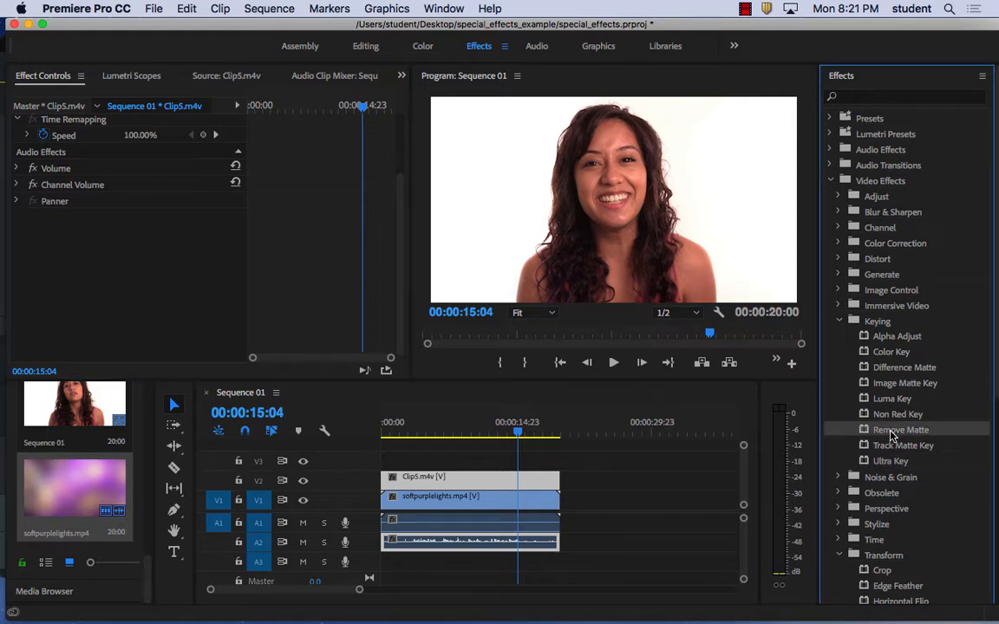
{"action": "left_click", "coordinate": [885, 367]}
{"action": "left_click", "coordinate": [883, 354]}
{"action": "key", "text": "Up"}
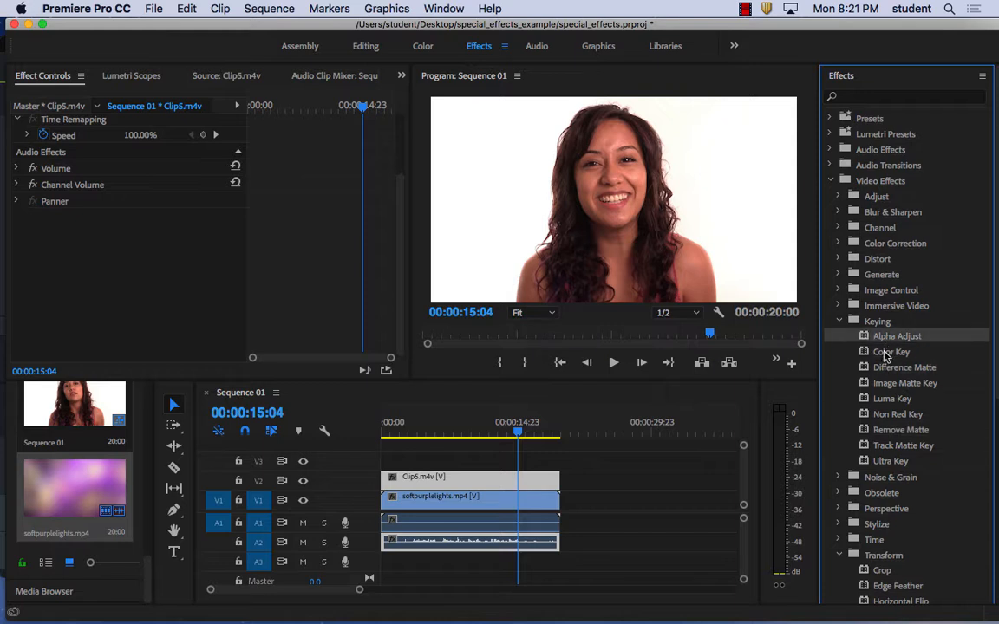
{"action": "left_click", "coordinate": [886, 370]}
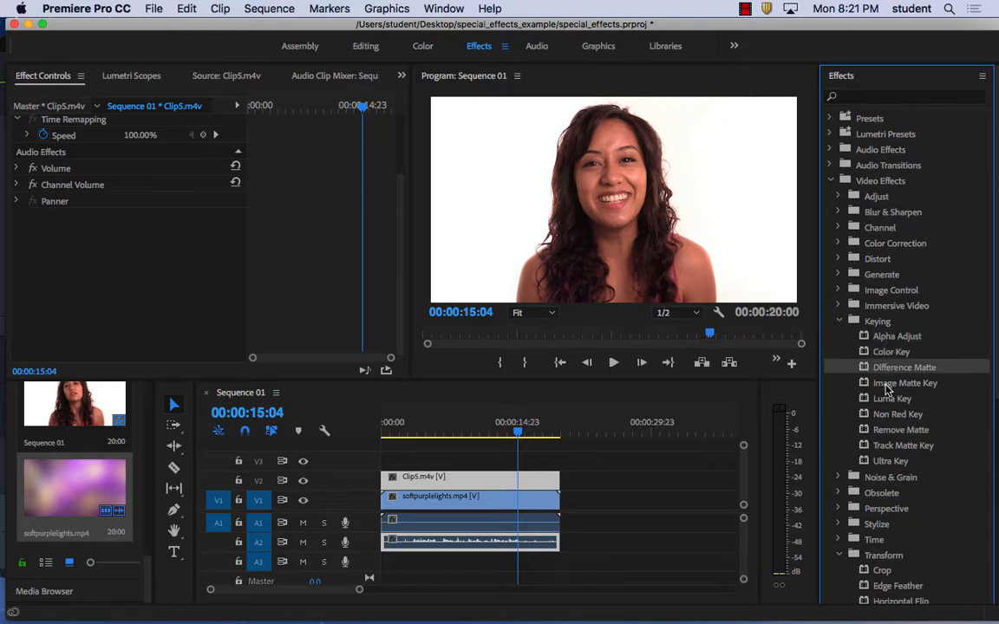
{"action": "left_click", "coordinate": [886, 385]}
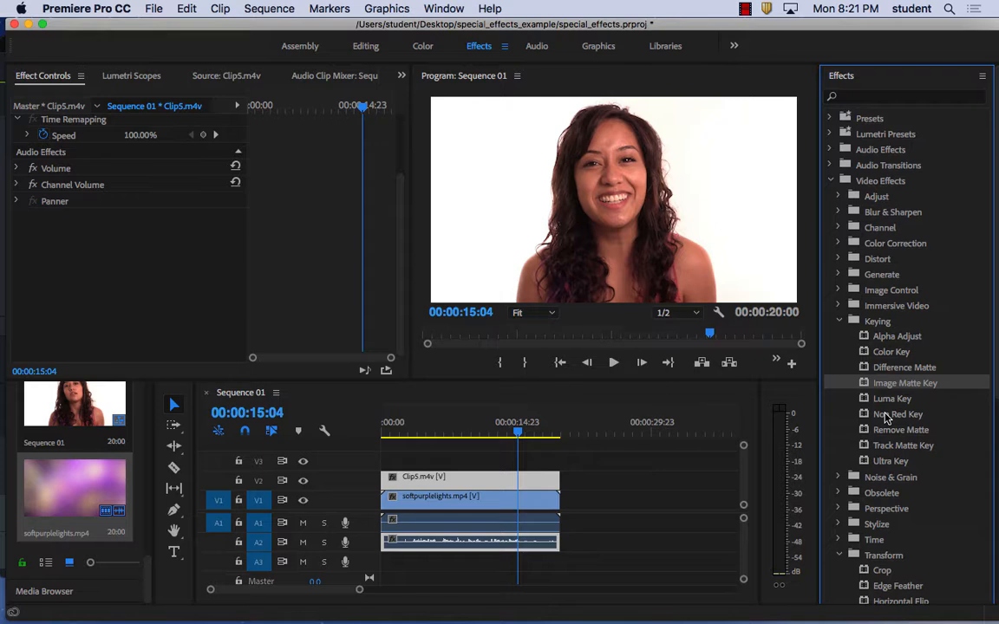
{"action": "left_click", "coordinate": [893, 371]}
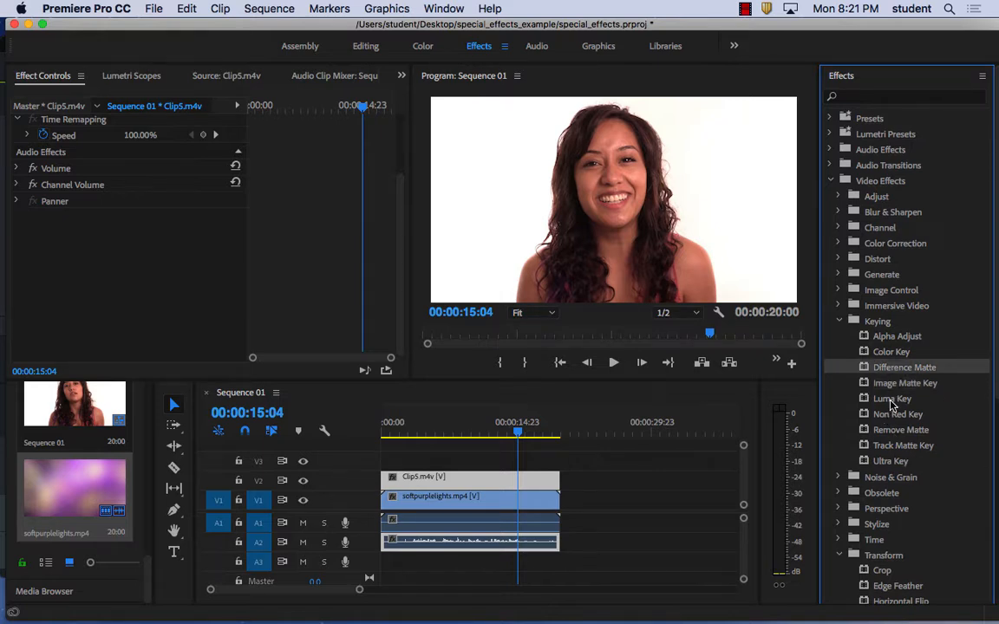
{"action": "left_click", "coordinate": [892, 400]}
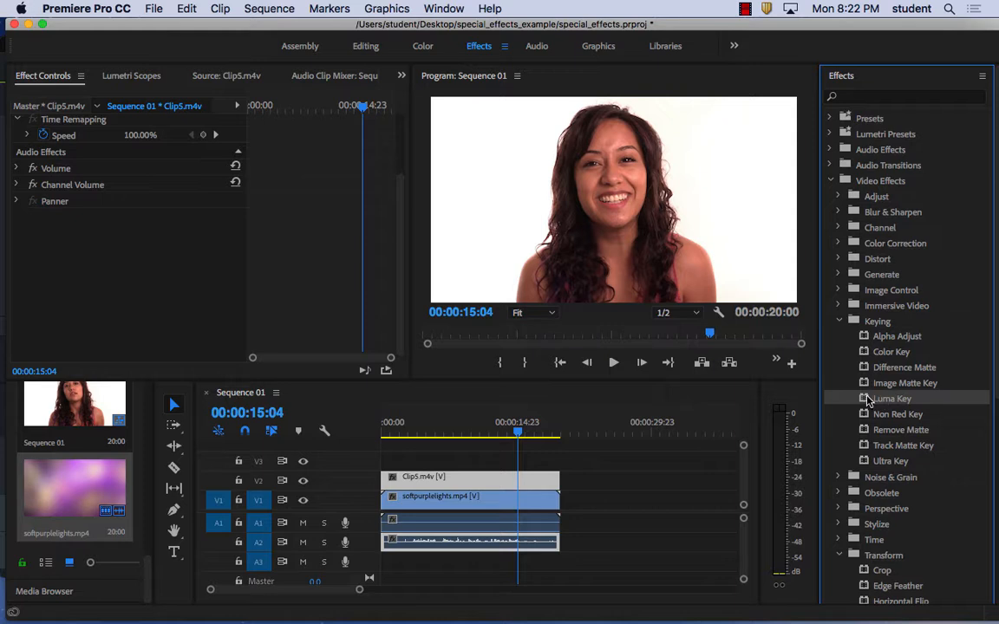
Step: Apply Luma Key to Clip5.m4v with Threshold 0.0 % and Cutoff 32.4 %, and play back part of the composite
{"action": "left_click_drag", "start_coordinate": [868, 401], "coordinate": [458, 477]}
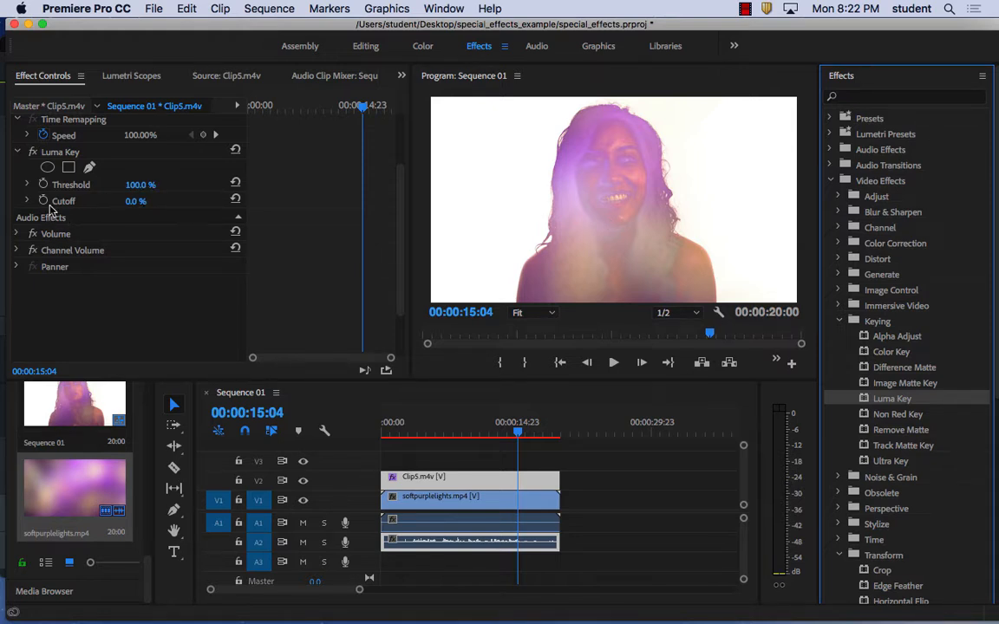
{"action": "left_click", "coordinate": [27, 184]}
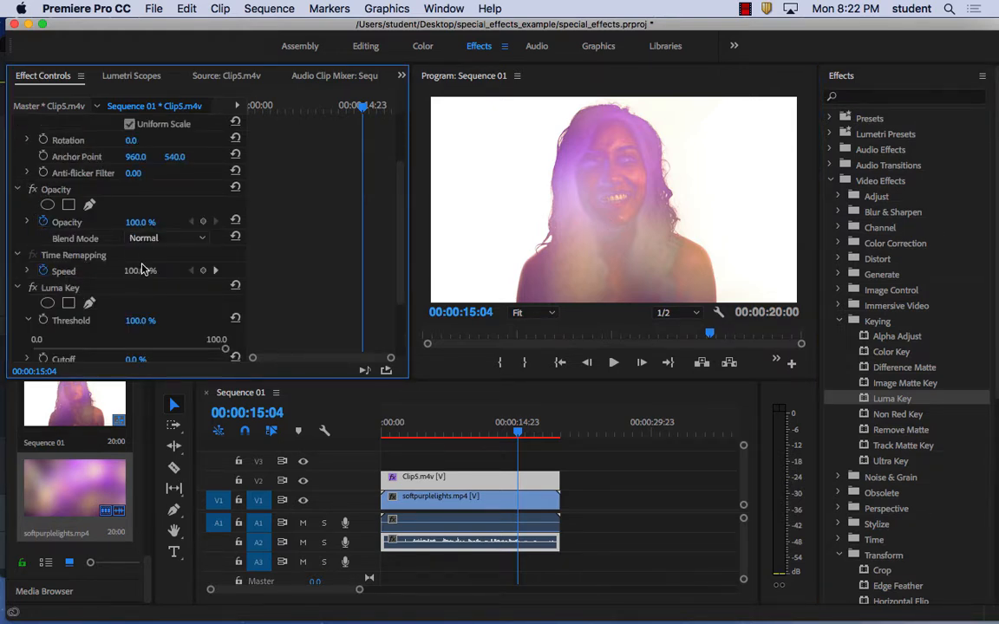
{"action": "scroll", "coordinate": [147, 270], "scroll_direction": "down", "scroll_amount": 3}
{"action": "left_click", "coordinate": [28, 271]}
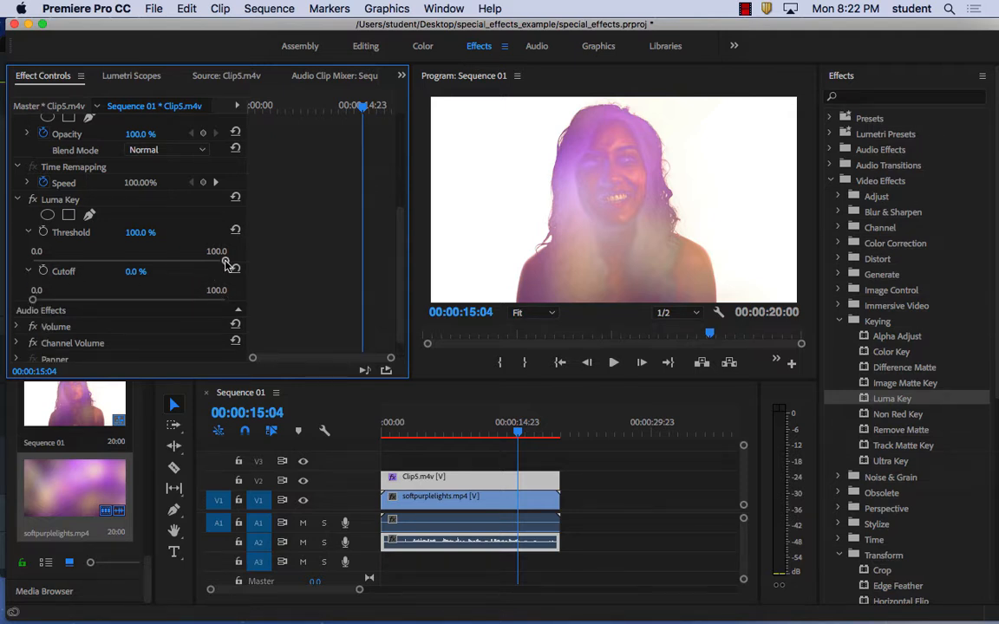
{"action": "left_click_drag", "start_coordinate": [224, 262], "coordinate": [94, 300]}
{"action": "left_click", "coordinate": [34, 300]}
{"action": "left_click_drag", "start_coordinate": [518, 435], "coordinate": [483, 435]}
{"action": "key", "text": "space"}
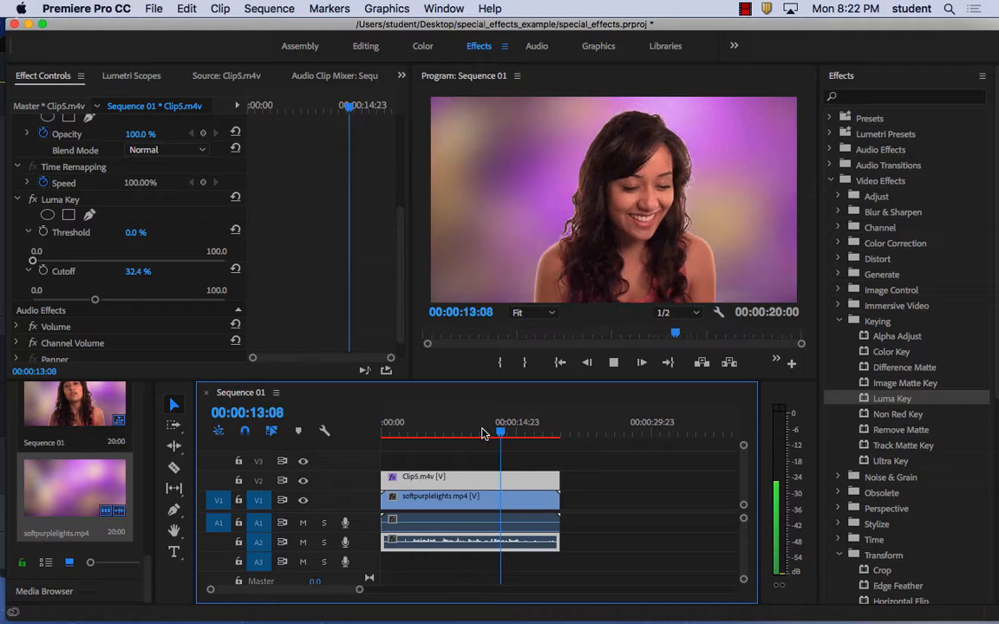
{"action": "key", "text": "space"}
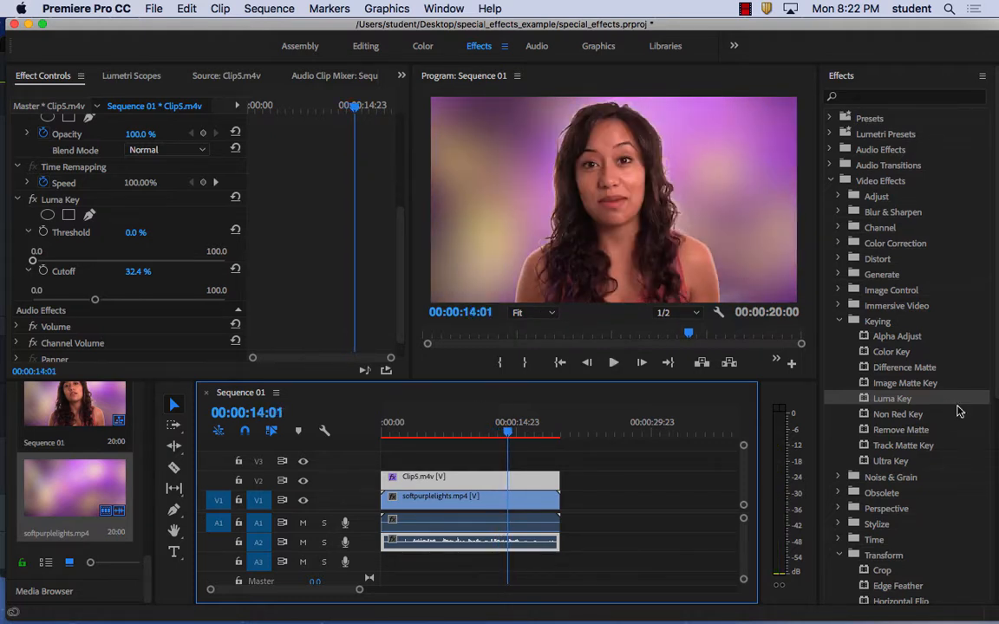
Step: Look through the Video Effects categories, including Color Correction, Generate, Image Control, Immersive Video, Transition and Utility
{"action": "left_click", "coordinate": [835, 197]}
{"action": "left_click", "coordinate": [835, 198]}
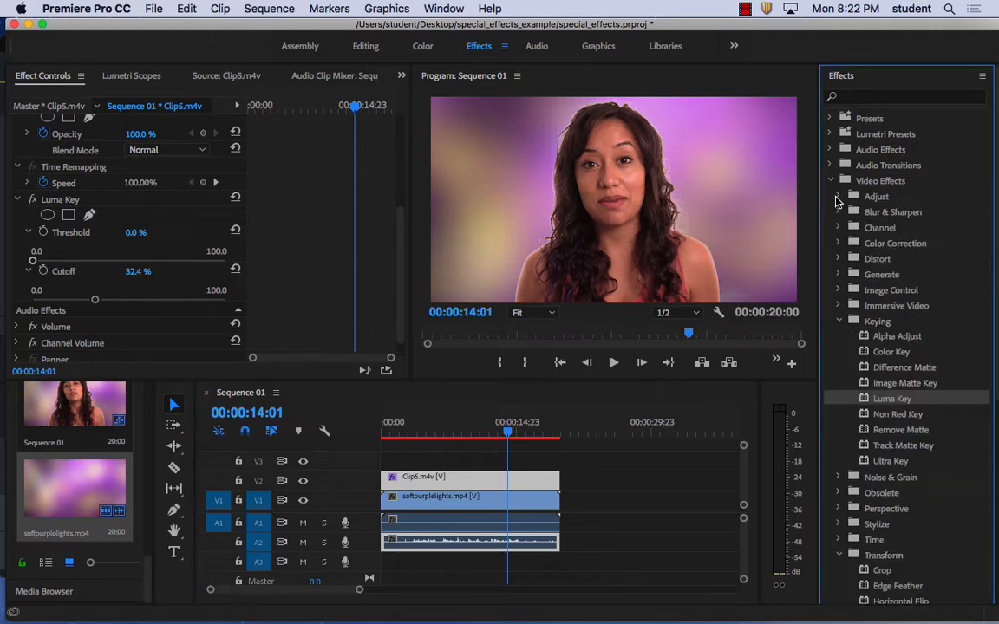
{"action": "left_click", "coordinate": [838, 211]}
{"action": "left_click", "coordinate": [838, 211]}
{"action": "left_click", "coordinate": [838, 227]}
{"action": "left_click", "coordinate": [838, 227]}
{"action": "left_click", "coordinate": [838, 243]}
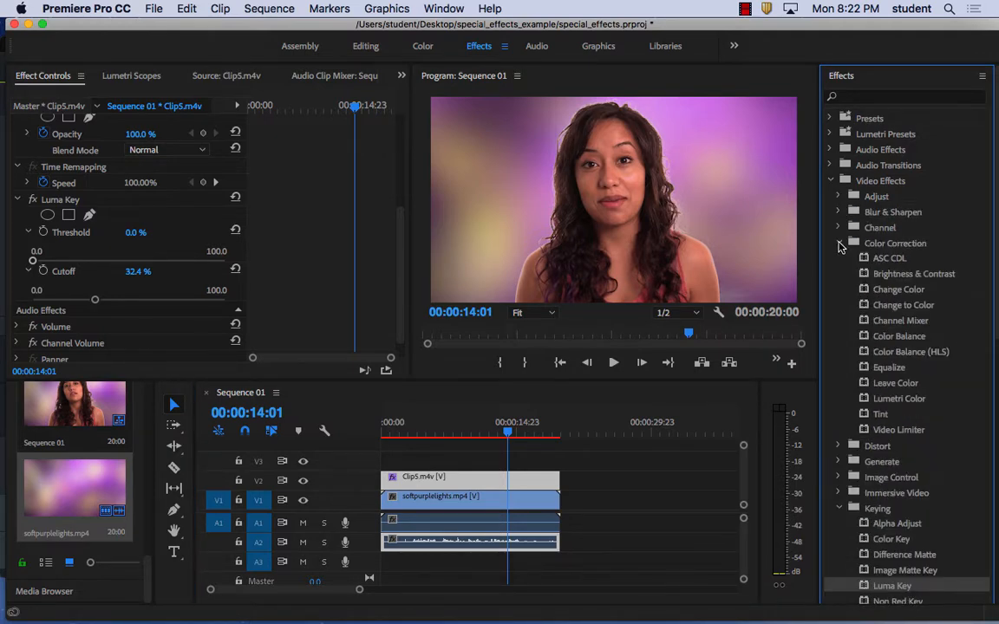
{"action": "left_click", "coordinate": [838, 242]}
{"action": "left_click", "coordinate": [838, 274]}
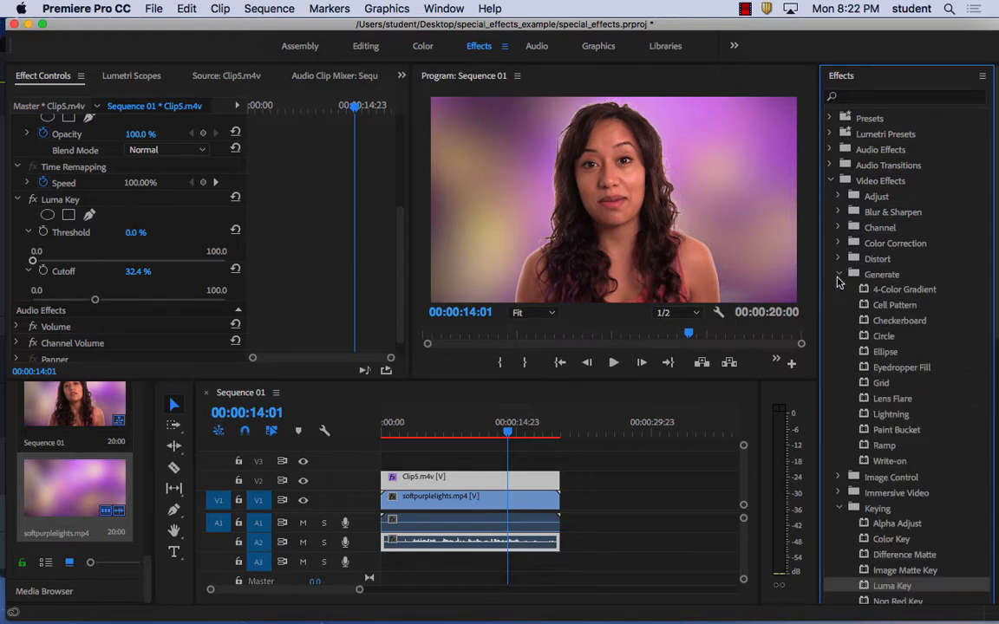
{"action": "left_click", "coordinate": [838, 274]}
{"action": "left_click", "coordinate": [838, 305]}
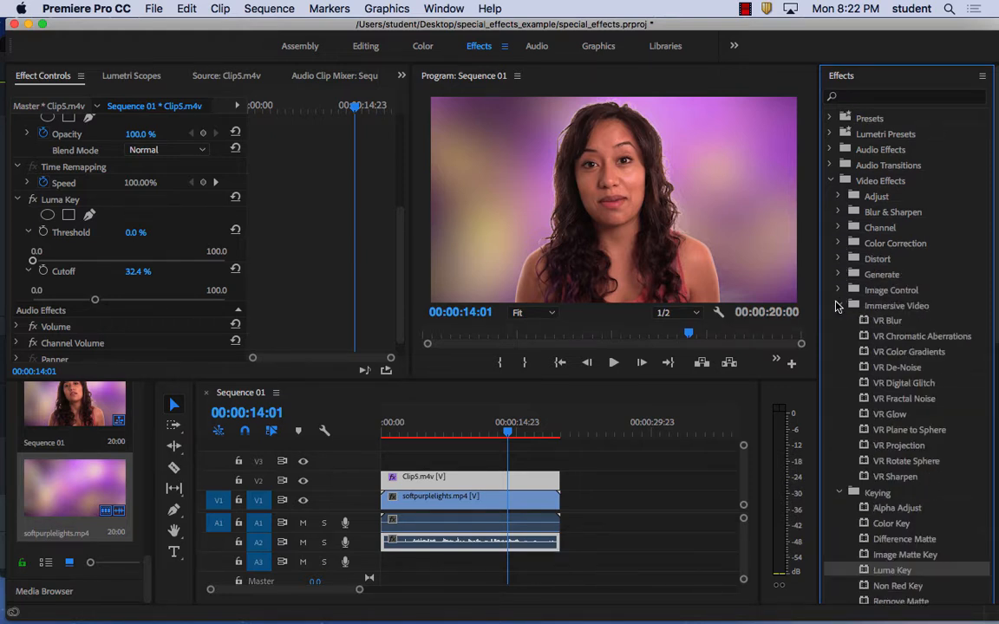
{"action": "left_click", "coordinate": [837, 305]}
{"action": "left_click", "coordinate": [838, 290]}
{"action": "left_click", "coordinate": [838, 289]}
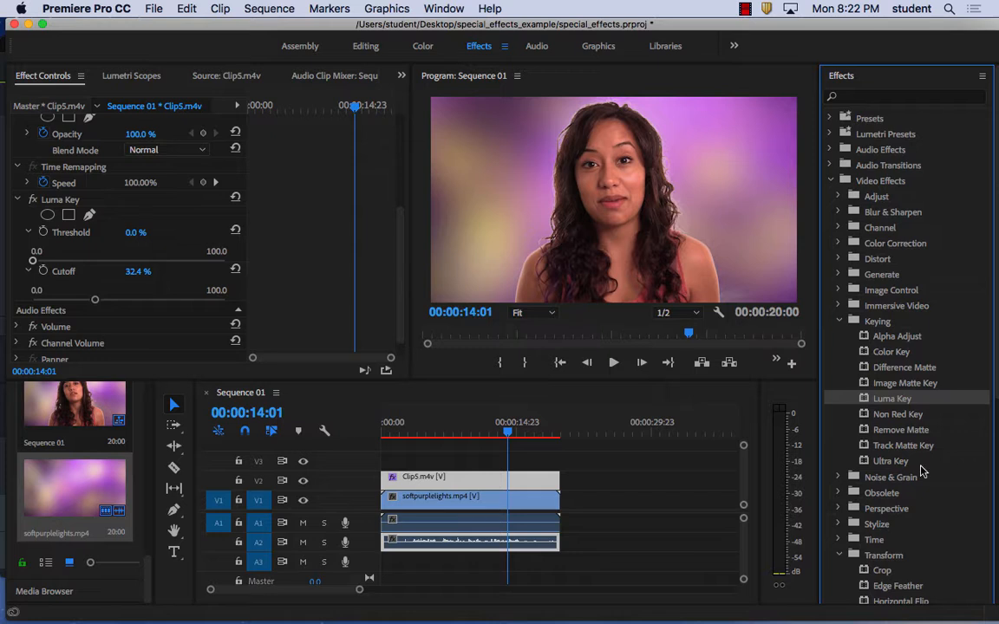
{"action": "scroll", "coordinate": [824, 458], "scroll_direction": "down", "scroll_amount": 5}
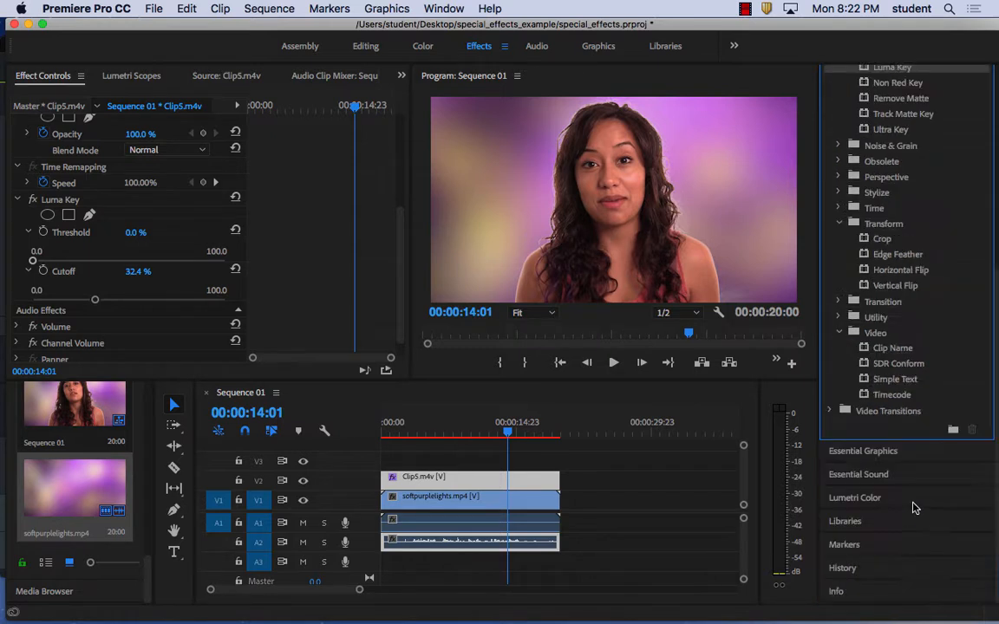
{"action": "left_click", "coordinate": [838, 301]}
{"action": "left_click", "coordinate": [837, 301]}
{"action": "left_click", "coordinate": [837, 318]}
{"action": "left_click", "coordinate": [837, 317]}
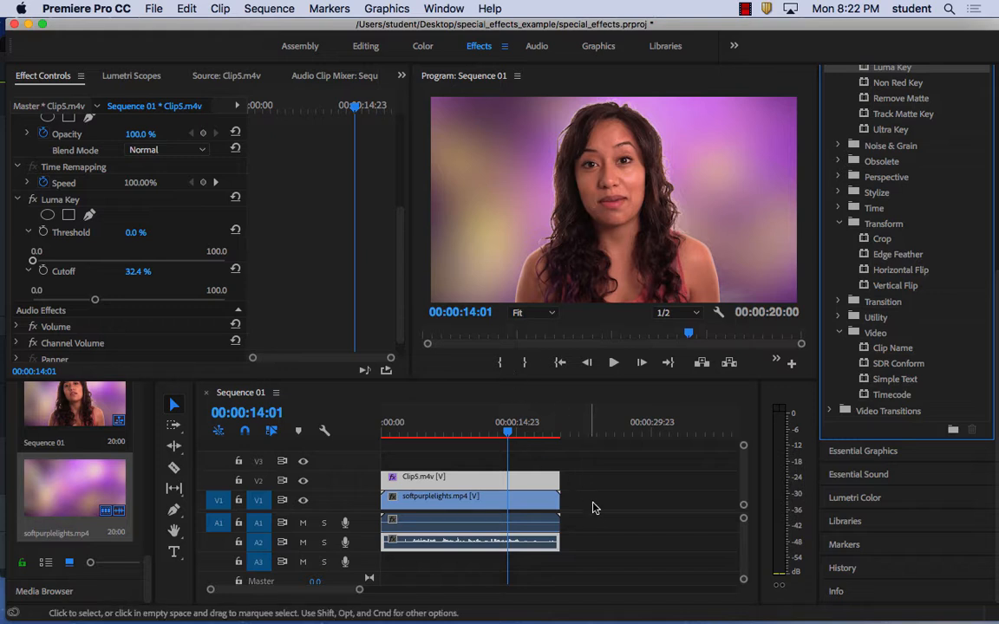
Step: Delete all clips from Sequence 01 and create Sequence 02 with the DV - NTSC Standard 48kHz preset
{"action": "left_click_drag", "start_coordinate": [590, 506], "coordinate": [498, 469]}
{"action": "key", "text": "Delete"}
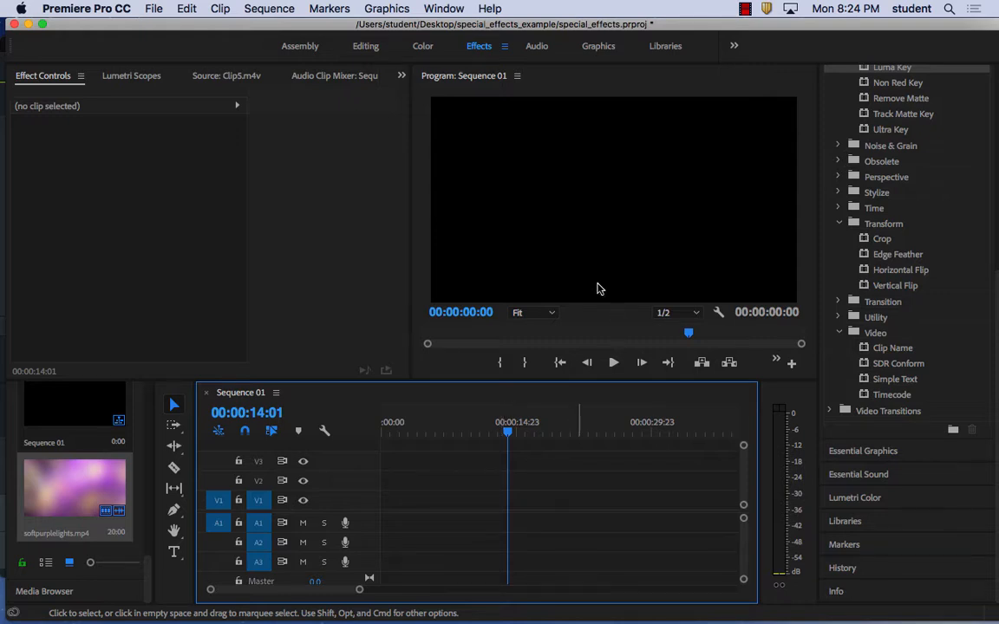
{"action": "left_click", "coordinate": [155, 8]}
{"action": "left_click", "coordinate": [151, 7]}
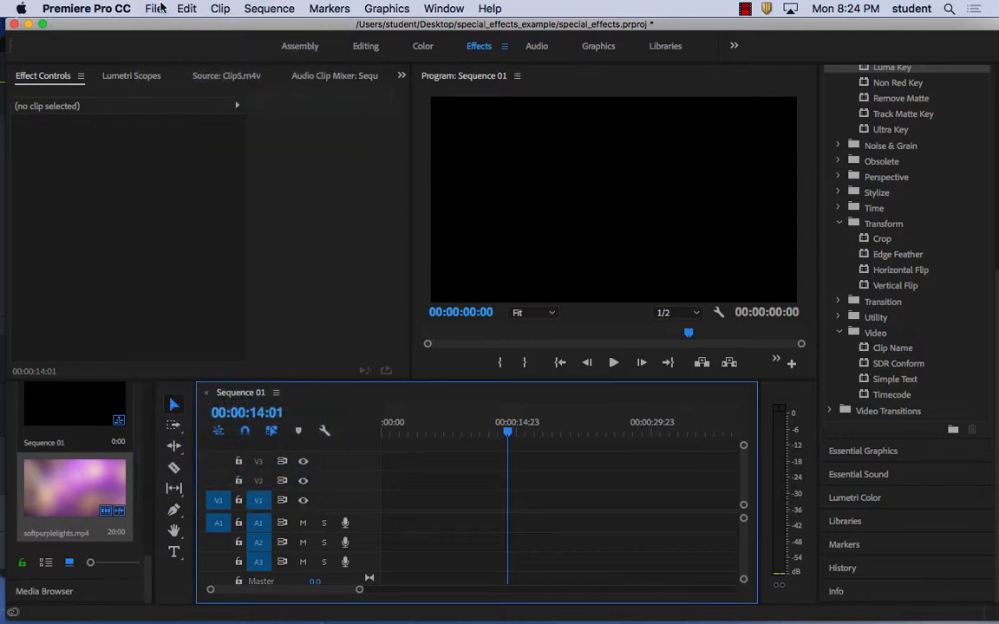
{"action": "left_click", "coordinate": [149, 7]}
{"action": "mouse_move", "coordinate": [147, 28]}
{"action": "left_click", "coordinate": [419, 65]}
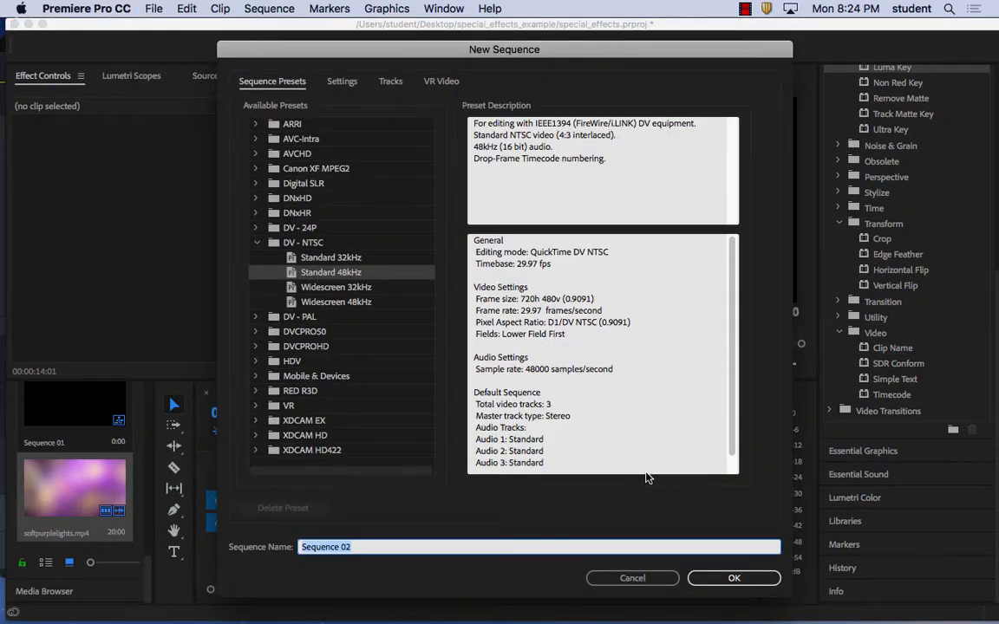
{"action": "left_click", "coordinate": [734, 578]}
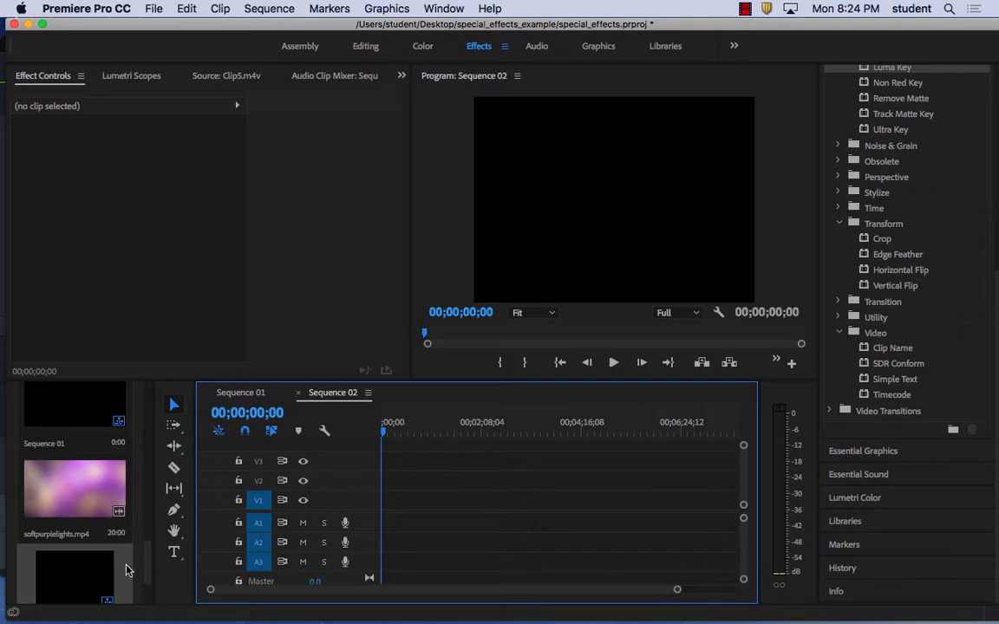
Step: Place bluescreen 02.mpeg at the start of track V3 in Sequence 02 and change the sequence settings to match the clip
{"action": "left_click_drag", "start_coordinate": [148, 562], "coordinate": [149, 502]}
{"action": "mouse_move", "coordinate": [78, 456]}
{"action": "left_mouse_down"}
{"action": "mouse_move", "coordinate": [449, 527]}
{"action": "mouse_move", "coordinate": [79, 454]}
{"action": "left_mouse_up"}
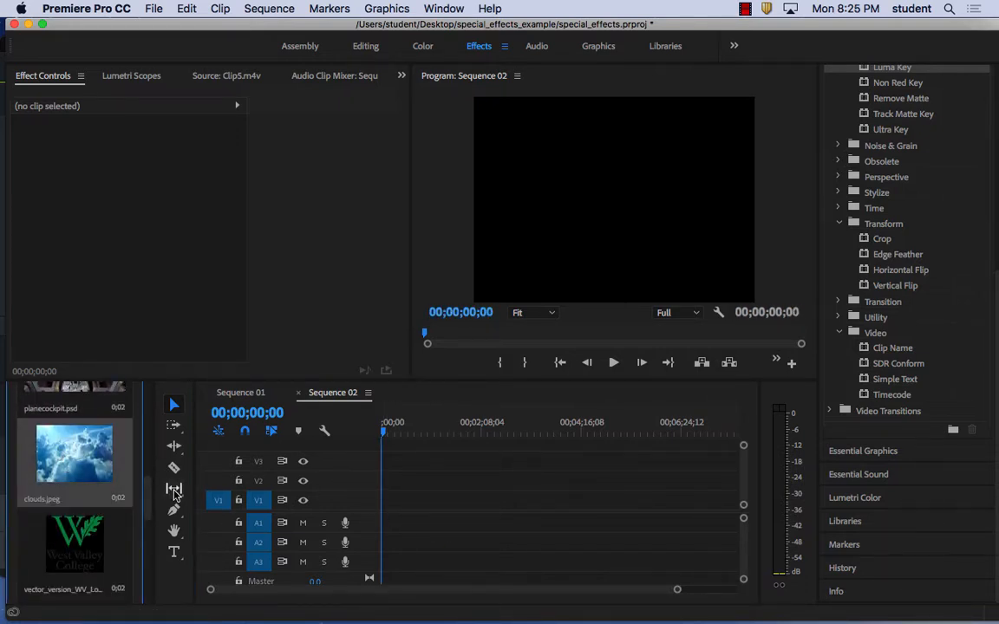
{"action": "scroll", "coordinate": [150, 486], "scroll_direction": "up", "scroll_amount": 5}
{"action": "scroll", "coordinate": [150, 486], "scroll_direction": "up", "scroll_amount": 2}
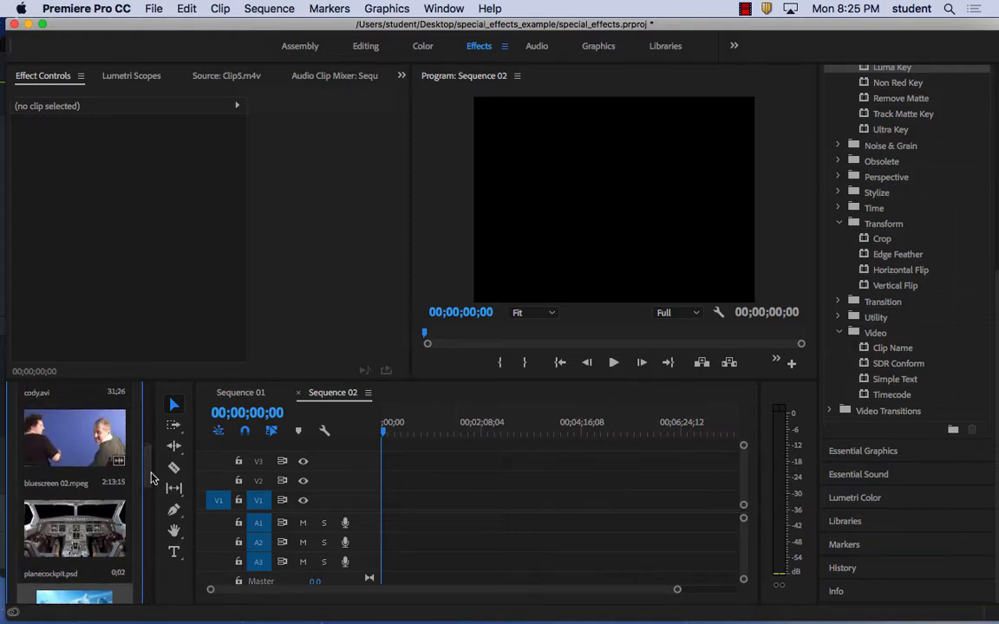
{"action": "left_click_drag", "start_coordinate": [63, 412], "coordinate": [397, 475]}
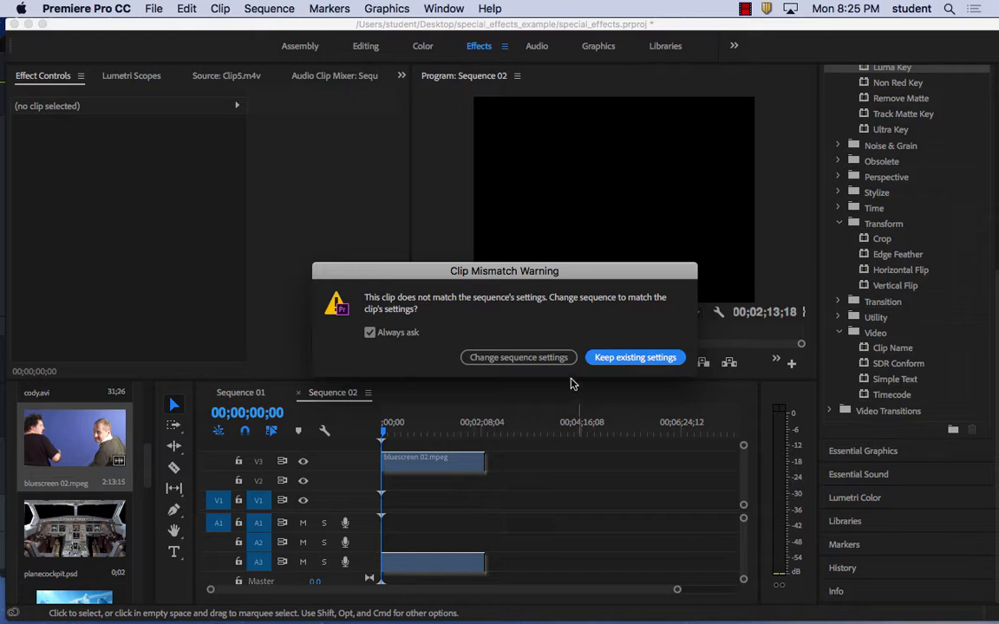
{"action": "left_click", "coordinate": [544, 359]}
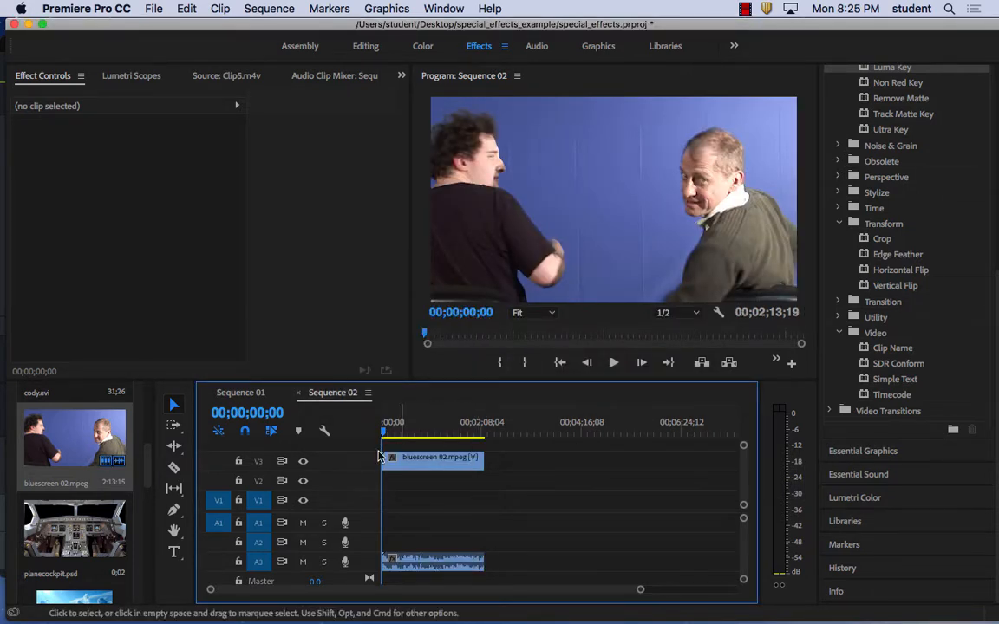
Step: Shorten bluescreen 02.mpeg to about one minute and place planecockpit.psd beneath it on V2 with the same length
{"action": "mouse_move", "coordinate": [384, 429]}
{"action": "left_mouse_down"}
{"action": "mouse_move", "coordinate": [436, 435]}
{"action": "mouse_move", "coordinate": [416, 434]}
{"action": "mouse_move", "coordinate": [414, 463]}
{"action": "mouse_move", "coordinate": [437, 434]}
{"action": "mouse_move", "coordinate": [462, 433]}
{"action": "mouse_move", "coordinate": [461, 460]}
{"action": "mouse_move", "coordinate": [413, 465]}
{"action": "mouse_move", "coordinate": [402, 431]}
{"action": "left_mouse_up"}
{"action": "left_click", "coordinate": [409, 431]}
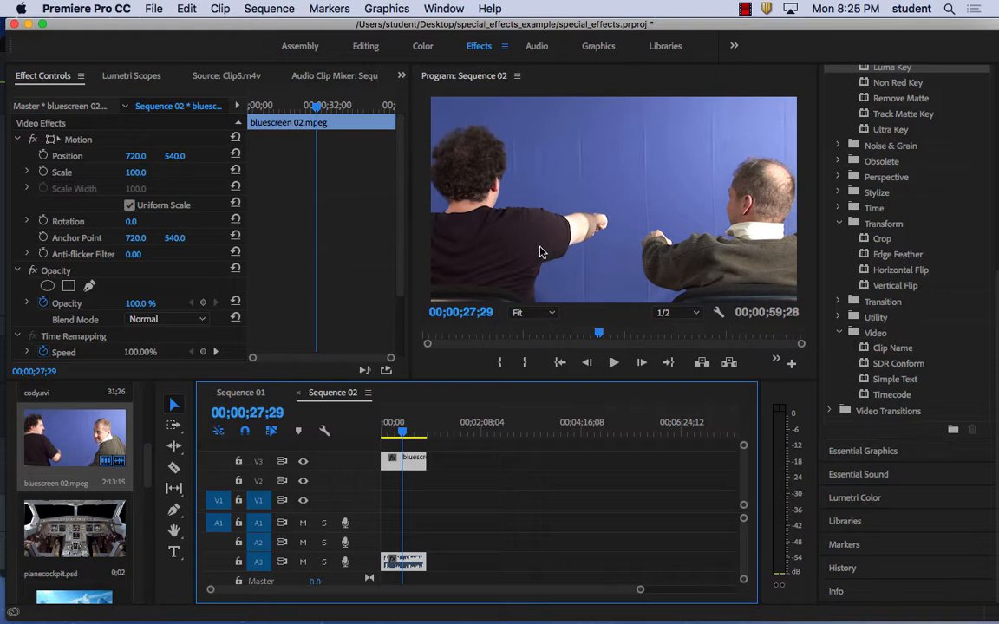
{"action": "left_click_drag", "start_coordinate": [74, 529], "coordinate": [426, 482]}
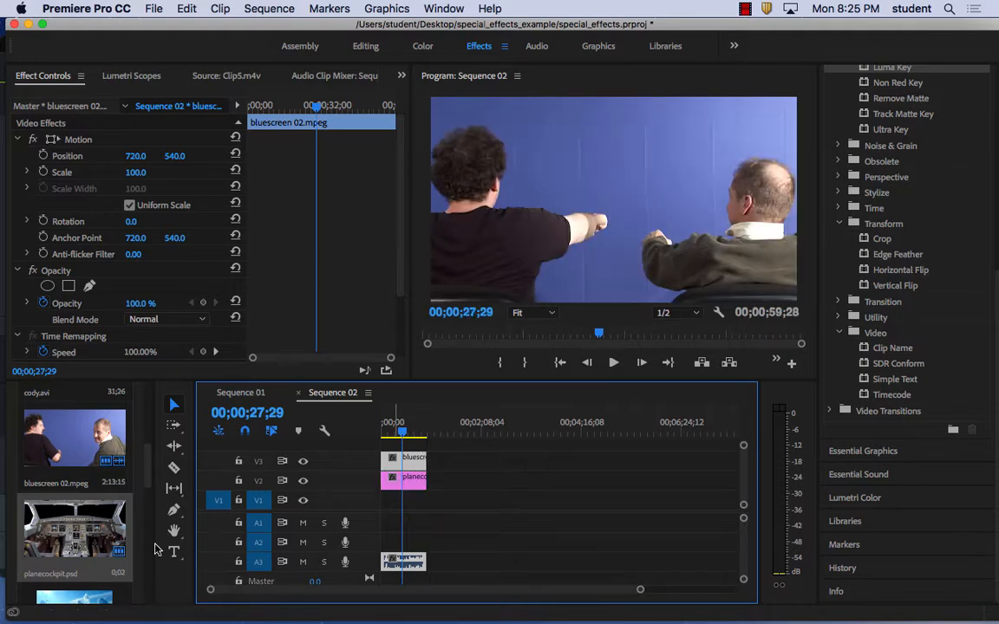
Step: Open planecockpit.psd in Photoshop to examine its layers and transparent windows, close it, and switch back to Premiere Pro
{"action": "right_click", "coordinate": [102, 525]}
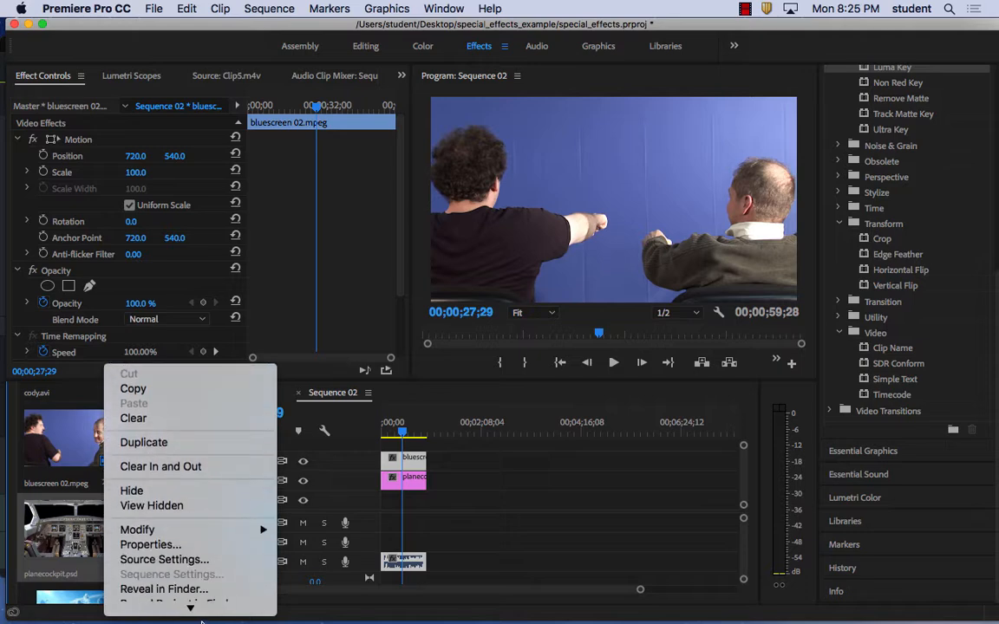
{"action": "mouse_move", "coordinate": [190, 609]}
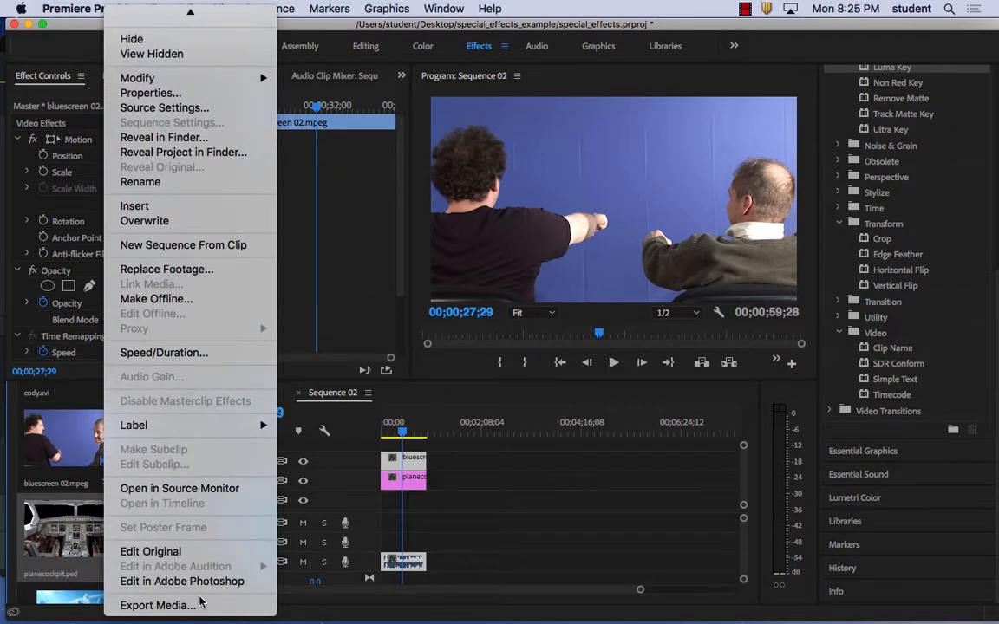
{"action": "left_click", "coordinate": [204, 582]}
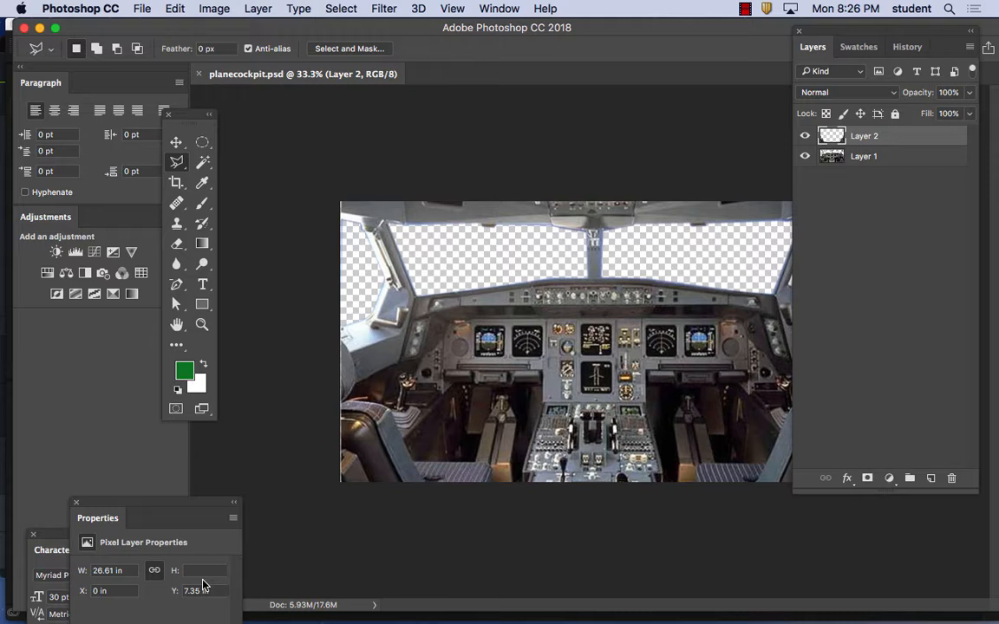
{"action": "left_click", "coordinate": [199, 75]}
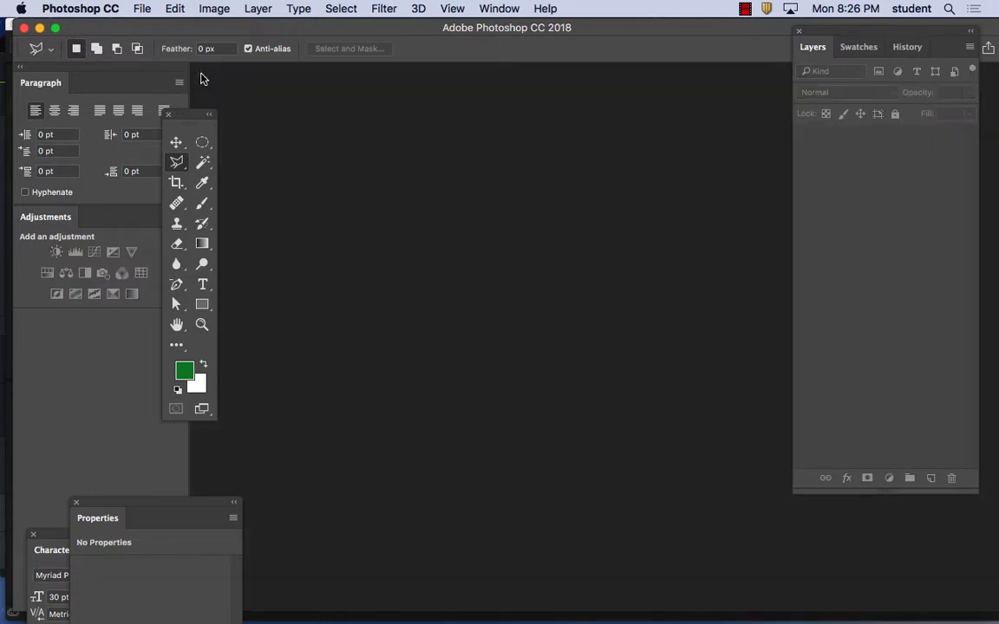
{"action": "mouse_move", "coordinate": [445, 598]}
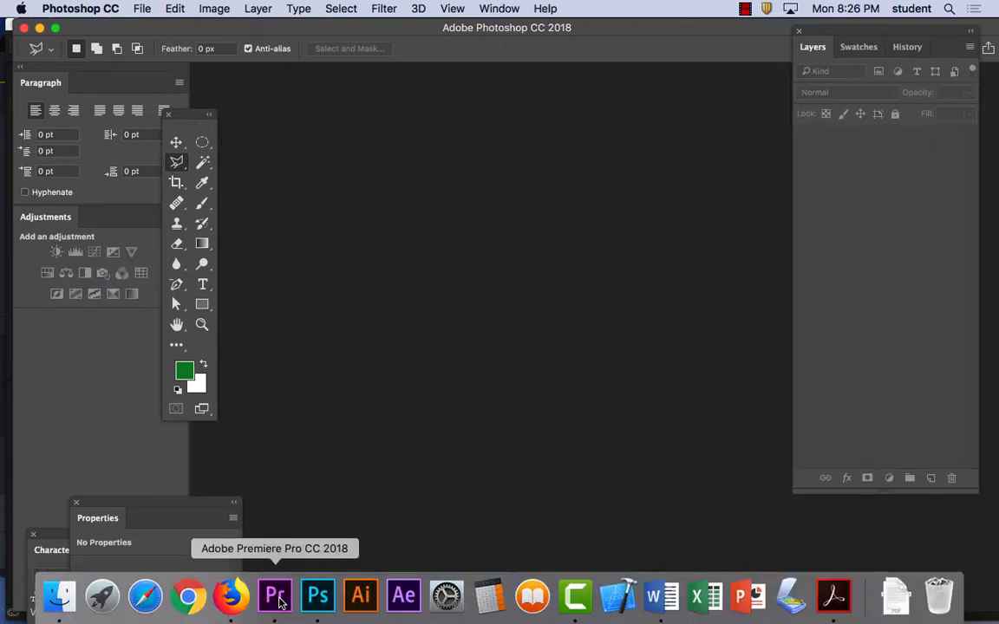
{"action": "left_click", "coordinate": [277, 598]}
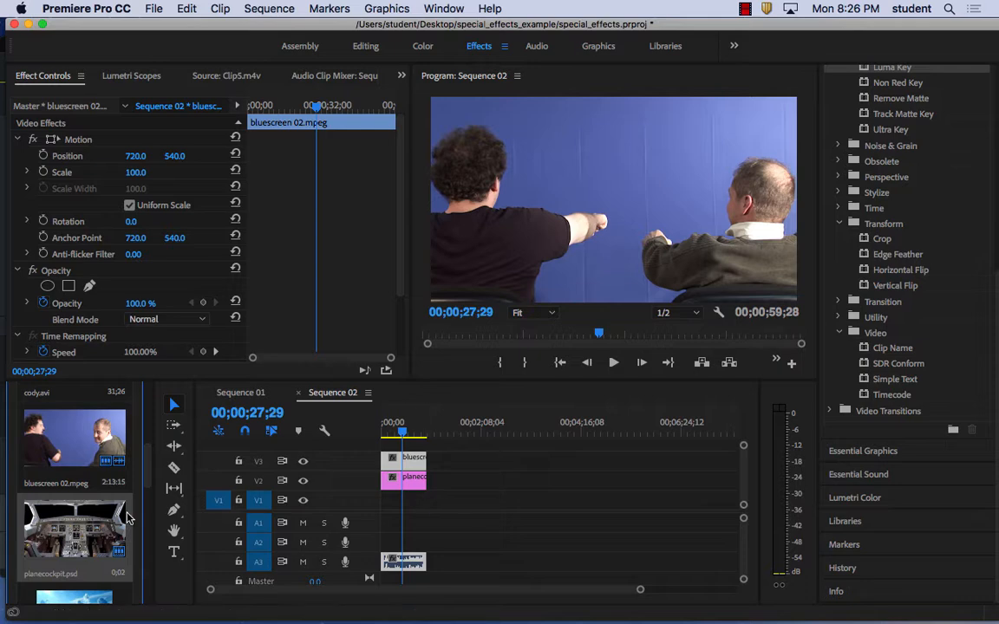
Step: Place clouds.jpeg on V1 beneath the cockpit, extended to about 00;01;31;01, and move the playhead to 00;01;11;00
{"action": "scroll", "coordinate": [135, 503], "scroll_direction": "down", "scroll_amount": 5}
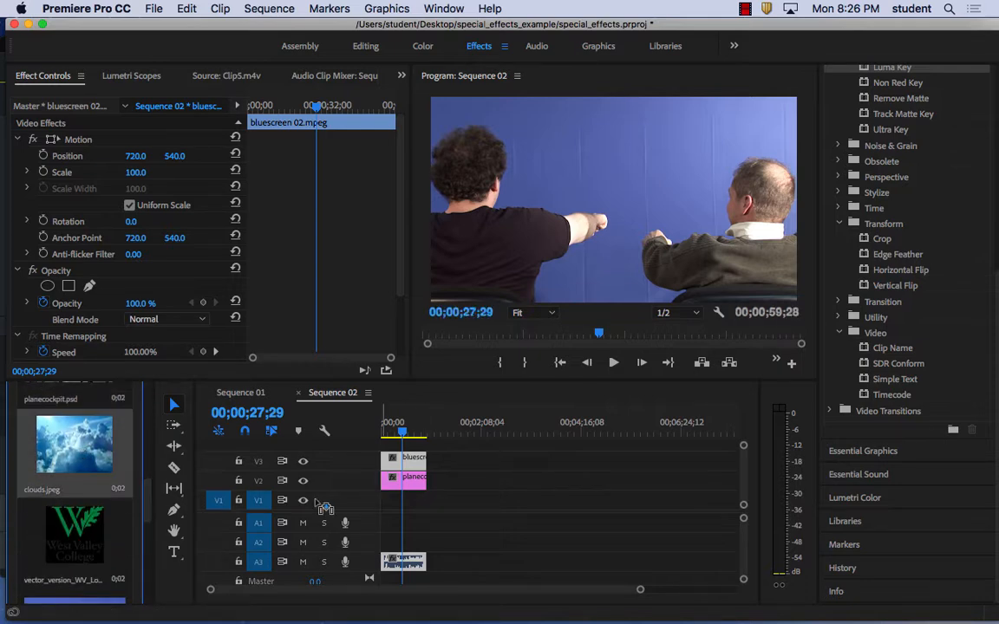
{"action": "left_click_drag", "start_coordinate": [317, 503], "coordinate": [450, 507]}
{"action": "left_click", "coordinate": [437, 430]}
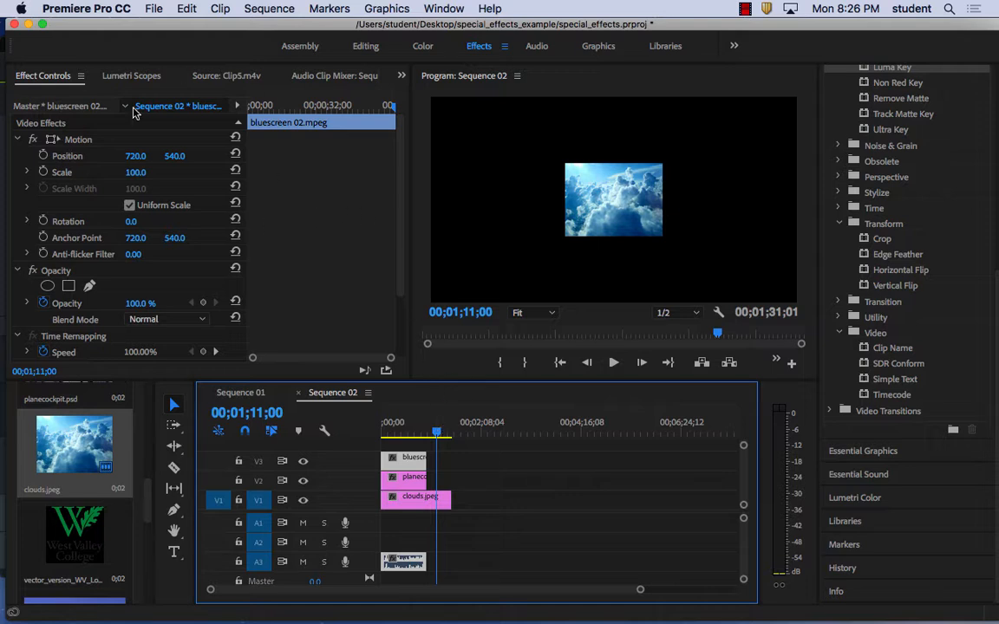
Step: Try Scale values of 250 and 354 on bluescreen 02.mpeg, and undo the scale changes
{"action": "left_click", "coordinate": [134, 172]}
{"action": "type", "text": "250"}
{"action": "key", "text": "Return"}
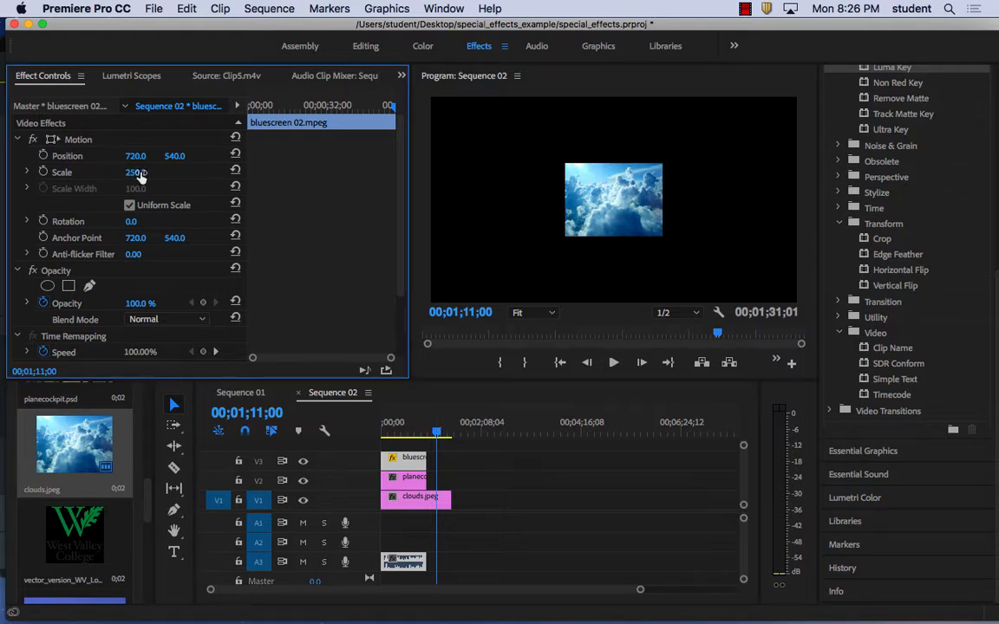
{"action": "left_click_drag", "start_coordinate": [139, 175], "coordinate": [229, 174]}
{"action": "left_click_drag", "start_coordinate": [414, 426], "coordinate": [402, 426]}
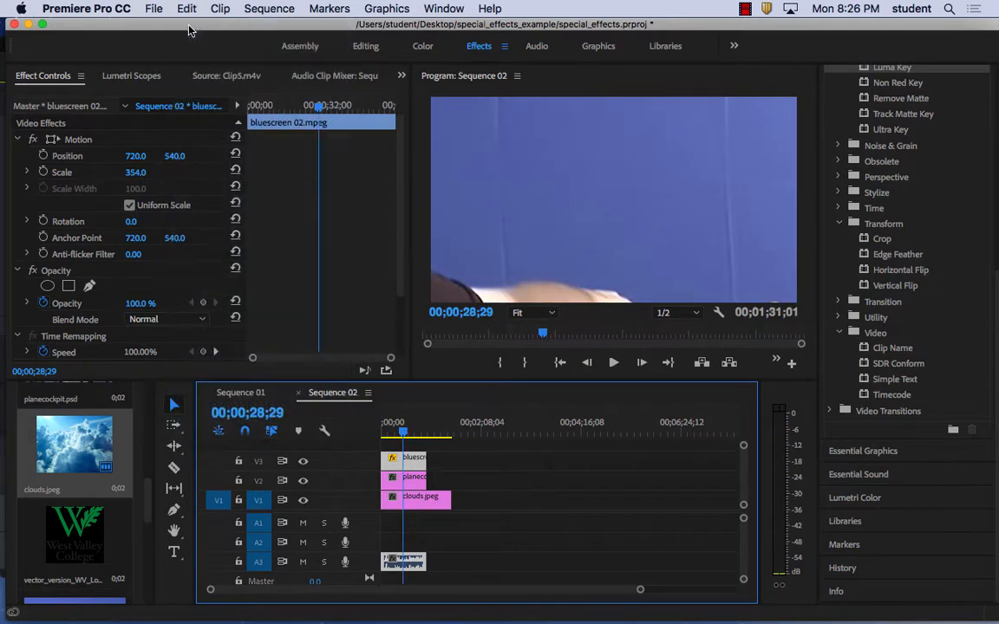
{"action": "left_click", "coordinate": [187, 9]}
{"action": "left_click", "coordinate": [186, 28]}
{"action": "left_click", "coordinate": [186, 9]}
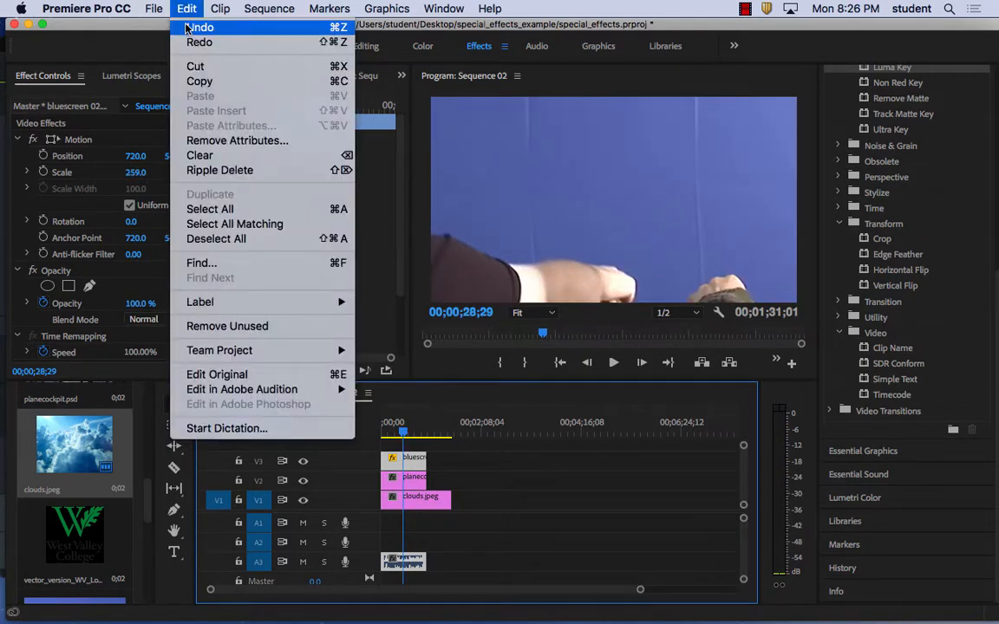
{"action": "left_click", "coordinate": [186, 28]}
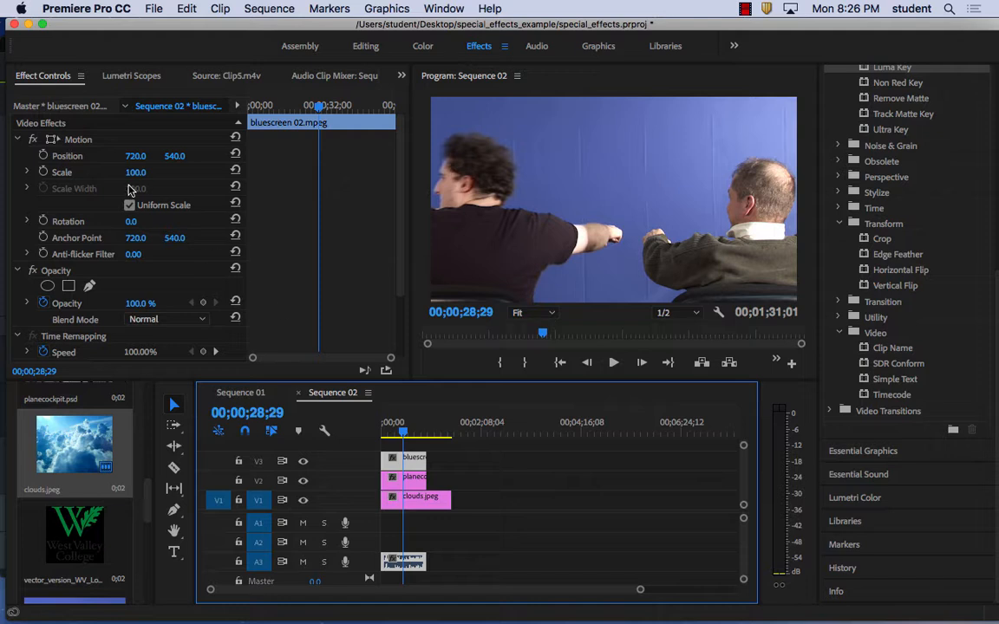
Step: Enlarge clouds.jpeg to fill the frame and keyframe its Scale at 516 at 00;01;21;00
{"action": "left_click", "coordinate": [416, 496]}
{"action": "left_click", "coordinate": [445, 425]}
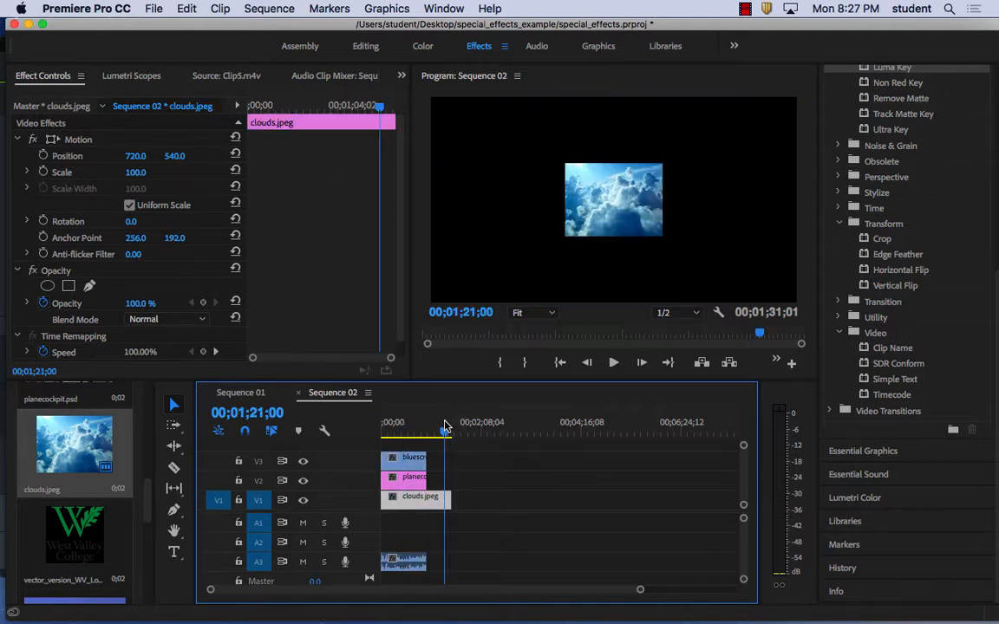
{"action": "left_click_drag", "start_coordinate": [136, 171], "coordinate": [234, 171]}
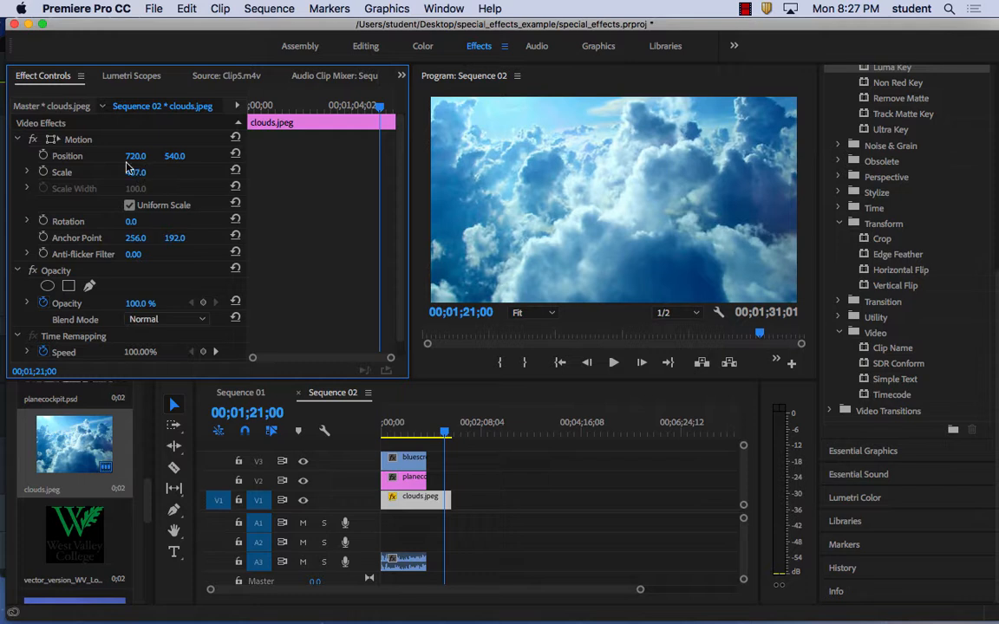
{"action": "left_click", "coordinate": [43, 172]}
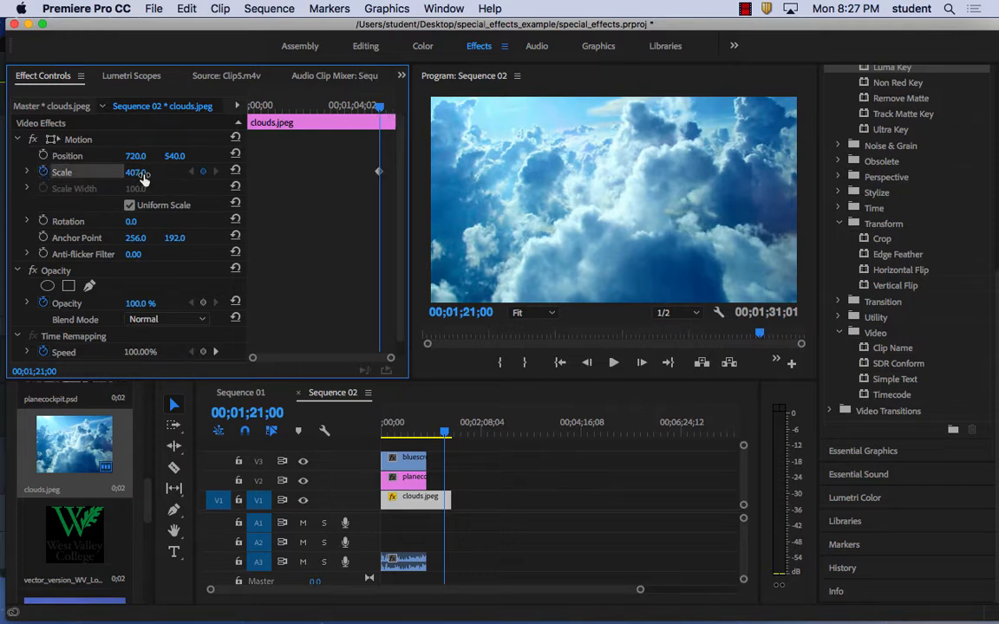
{"action": "left_click_drag", "start_coordinate": [133, 171], "coordinate": [145, 173]}
Step: Add a Scale keyframe of 489 to clouds.jpeg at the start of the sequence
{"action": "left_click_drag", "start_coordinate": [352, 102], "coordinate": [227, 121]}
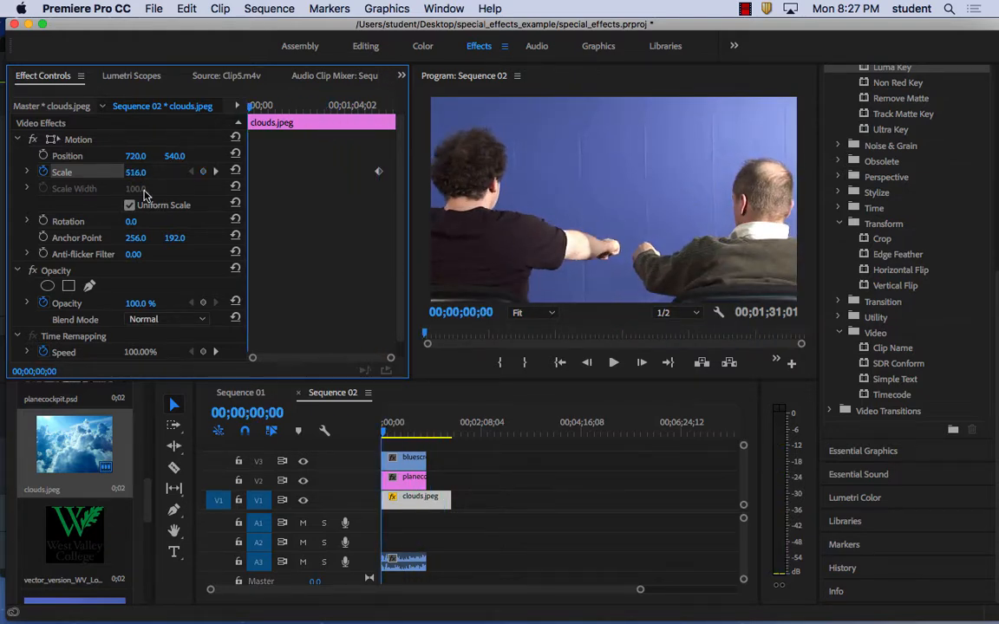
{"action": "left_click", "coordinate": [203, 172]}
{"action": "left_click_drag", "start_coordinate": [168, 178], "coordinate": [145, 177]}
{"action": "left_click_drag", "start_coordinate": [413, 432], "coordinate": [382, 433]}
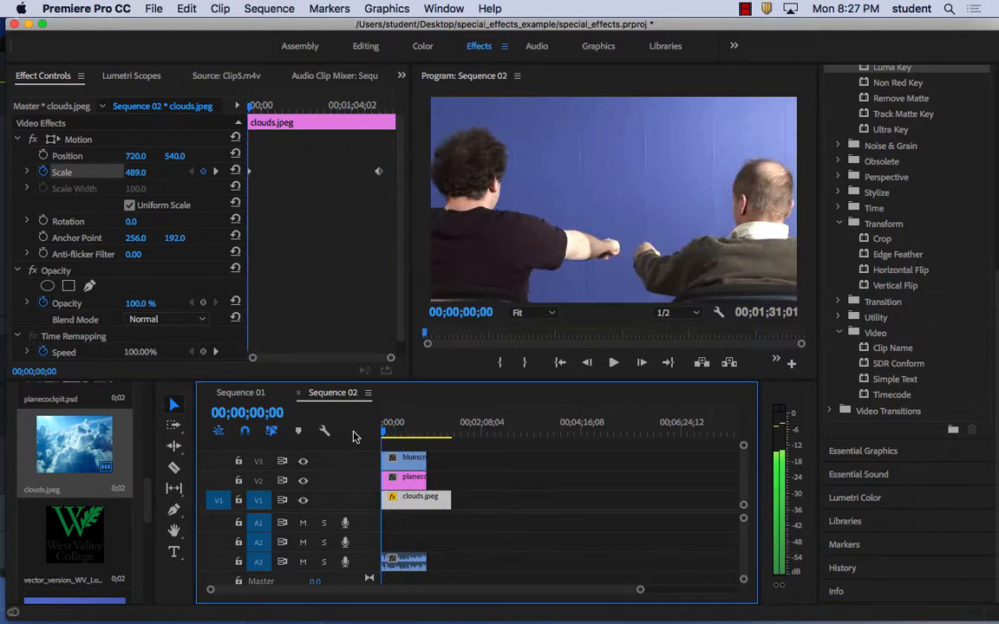
Step: Trim the end of clouds.jpeg to a duration of 00;00;59;28, matching the clips above it
{"action": "left_click_drag", "start_coordinate": [450, 491], "coordinate": [426, 492]}
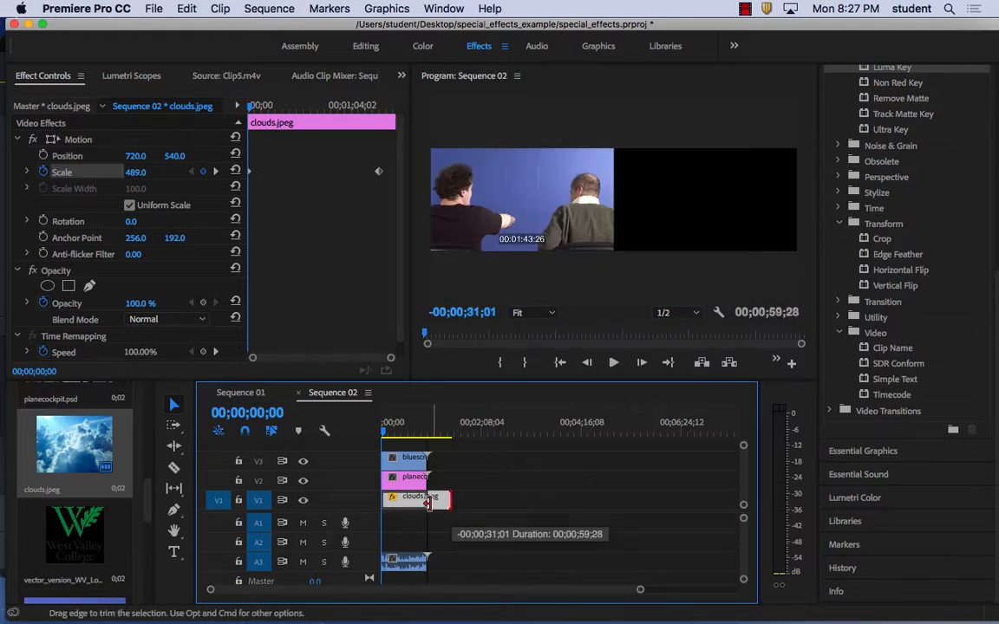
{"action": "left_click_drag", "start_coordinate": [610, 594], "coordinate": [473, 590]}
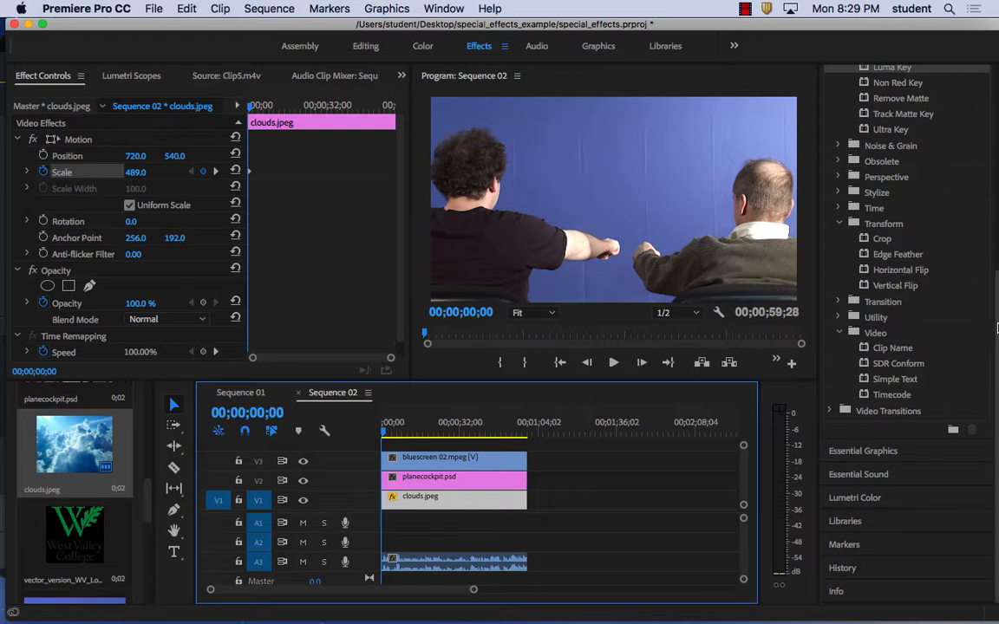
Step: Apply the Color Key effect to bluescreen 02.mpeg and sample the blue backdrop as its Key Color
{"action": "scroll", "coordinate": [893, 208], "scroll_direction": "up", "scroll_amount": 4}
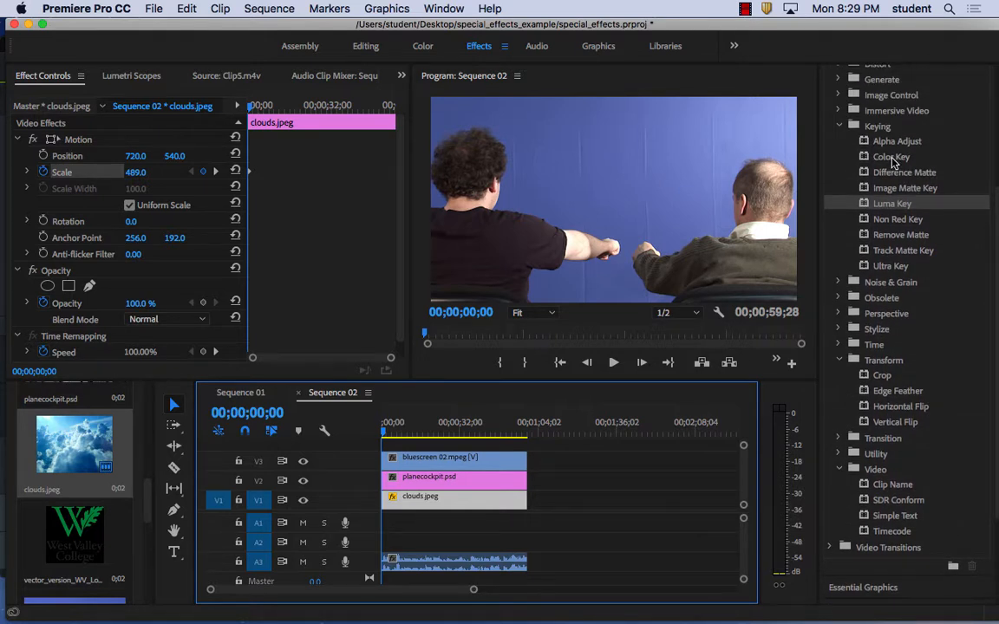
{"action": "left_click", "coordinate": [892, 158]}
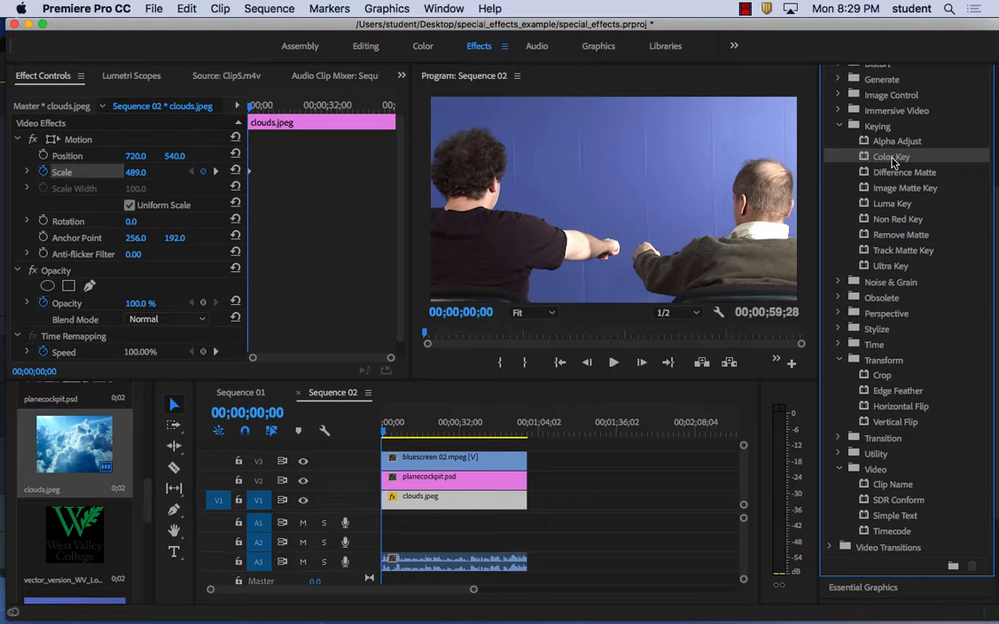
{"action": "left_click_drag", "start_coordinate": [892, 158], "coordinate": [511, 457]}
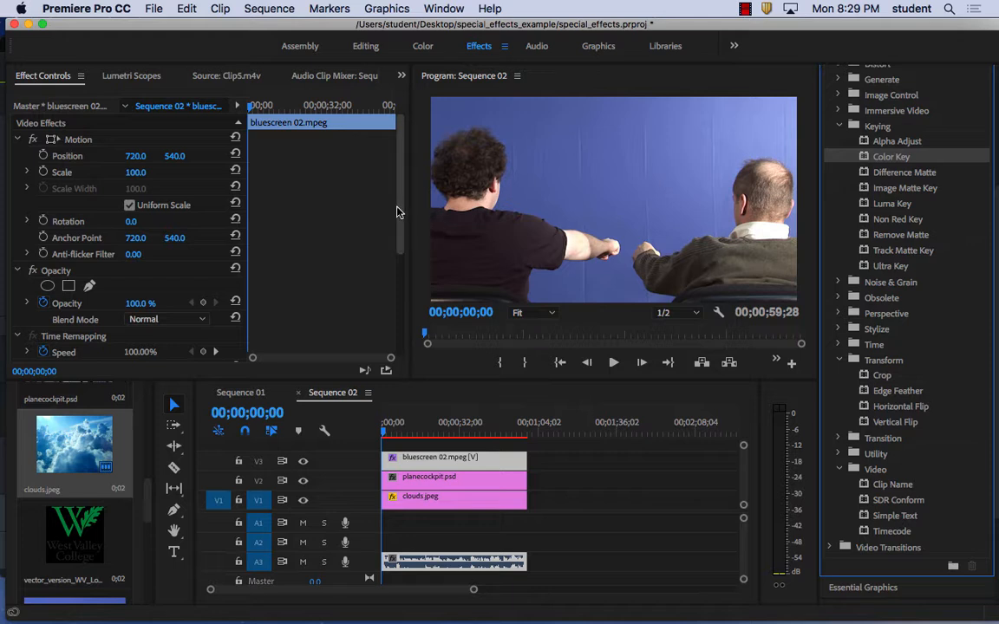
{"action": "left_click_drag", "start_coordinate": [398, 212], "coordinate": [405, 300]}
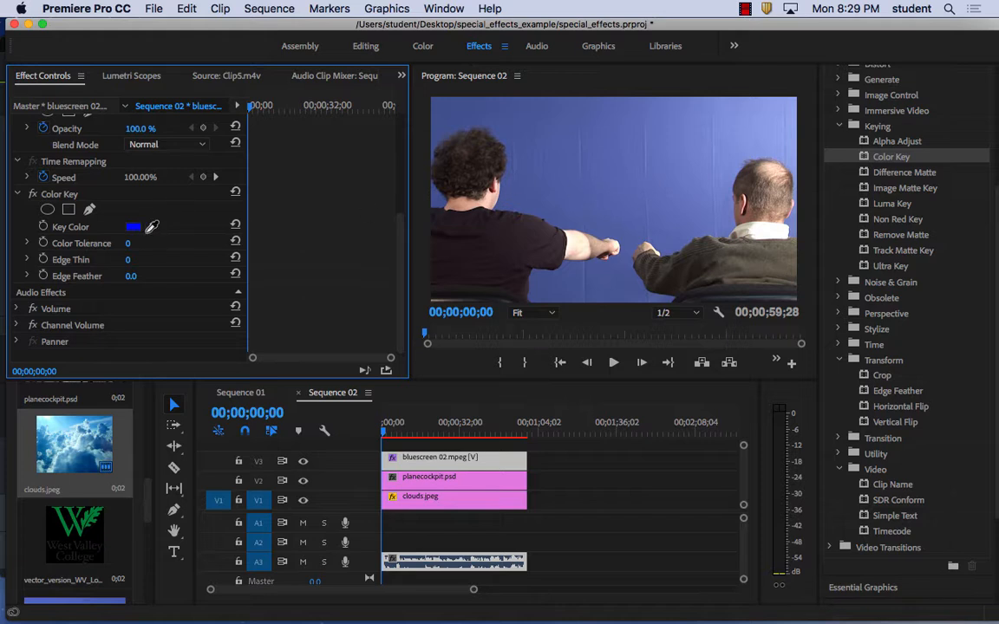
{"action": "left_click", "coordinate": [150, 227]}
{"action": "mouse_move", "coordinate": [606, 210]}
{"action": "left_mouse_down"}
{"action": "mouse_move", "coordinate": [335, 216]}
{"action": "mouse_move", "coordinate": [77, 194]}
{"action": "mouse_move", "coordinate": [605, 199]}
{"action": "mouse_move", "coordinate": [626, 213]}
{"action": "mouse_move", "coordinate": [620, 202]}
{"action": "mouse_move", "coordinate": [614, 213]}
{"action": "left_mouse_up"}
Step: Resample the Color Key's blue and set Color Tolerance to 89, Edge Thin to 0 and Edge Feather to 6.1
{"action": "left_click_drag", "start_coordinate": [128, 244], "coordinate": [645, 143]}
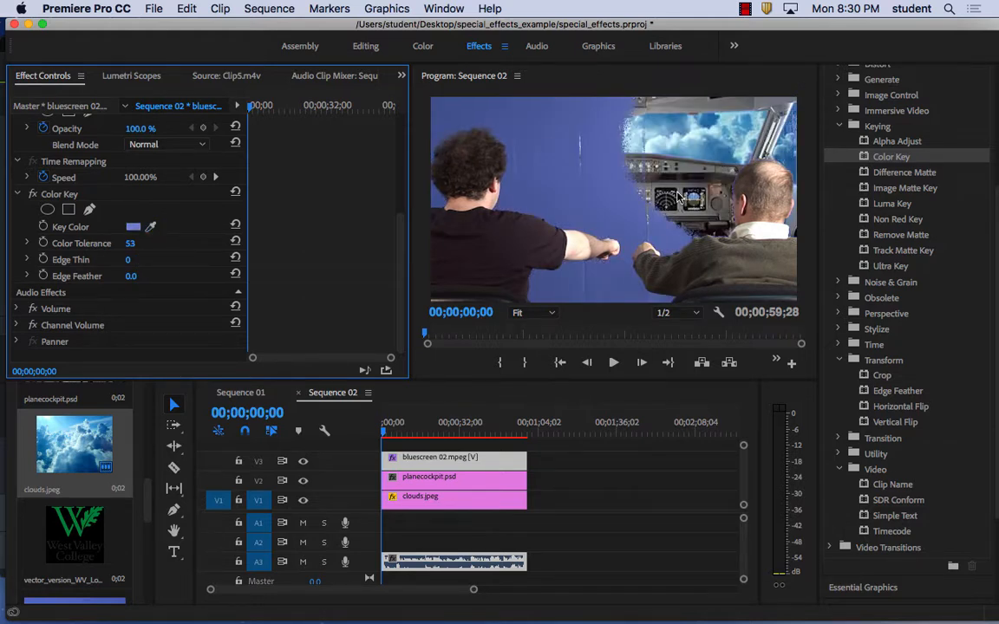
{"action": "mouse_move", "coordinate": [133, 246]}
{"action": "left_mouse_down"}
{"action": "mouse_move", "coordinate": [185, 246]}
{"action": "mouse_move", "coordinate": [124, 260]}
{"action": "mouse_move", "coordinate": [184, 277]}
{"action": "mouse_move", "coordinate": [138, 242]}
{"action": "left_mouse_up"}
{"action": "left_click", "coordinate": [151, 227]}
{"action": "left_click", "coordinate": [669, 213]}
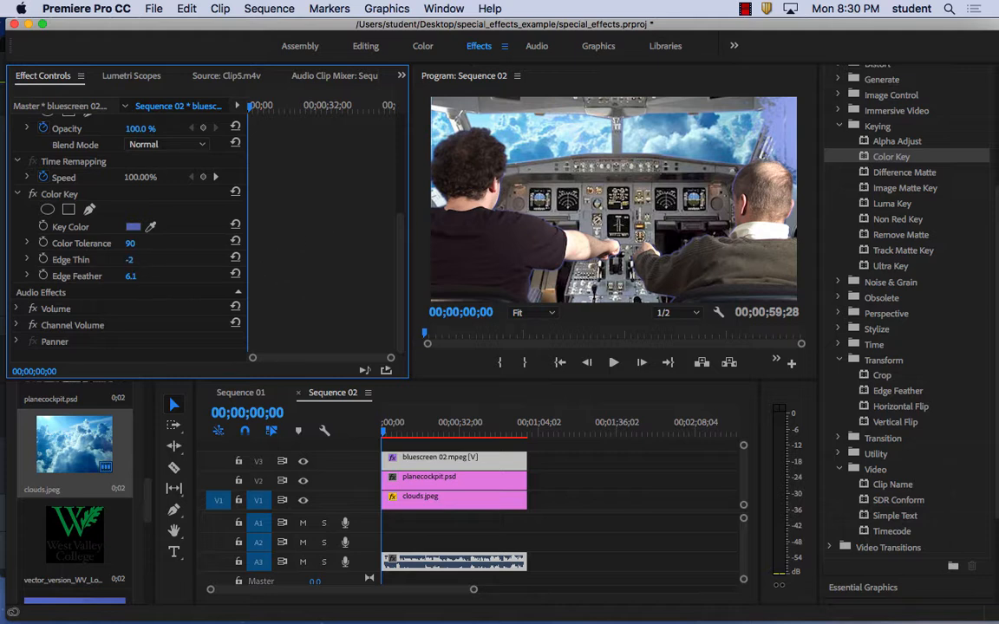
{"action": "left_click_drag", "start_coordinate": [129, 260], "coordinate": [146, 244]}
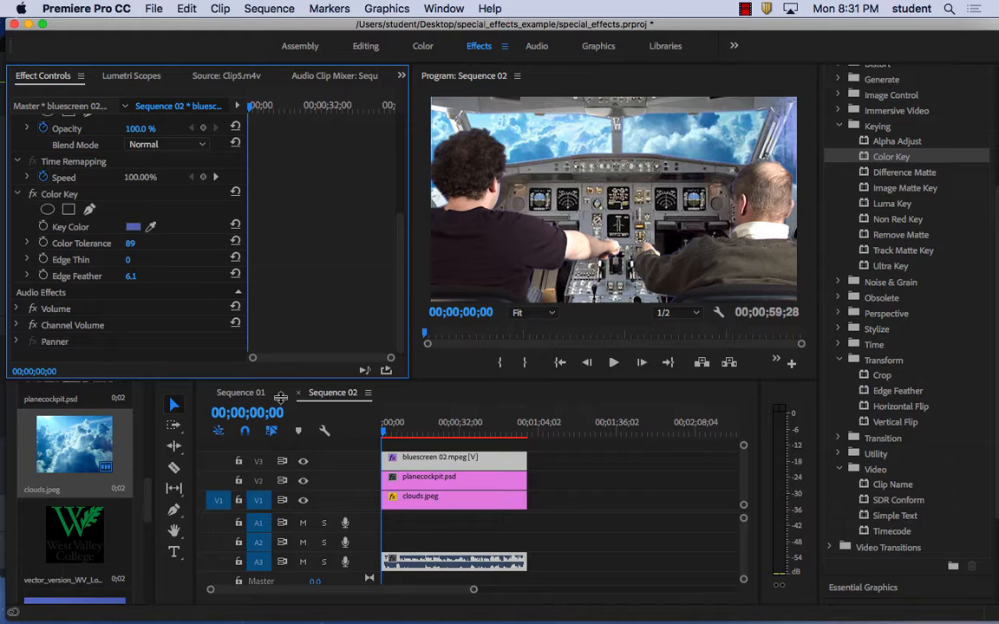
Step: Draw a closed free-form mask on the Color Key around the leftover blue in the picture's upper-right corner
{"action": "left_click", "coordinate": [89, 210]}
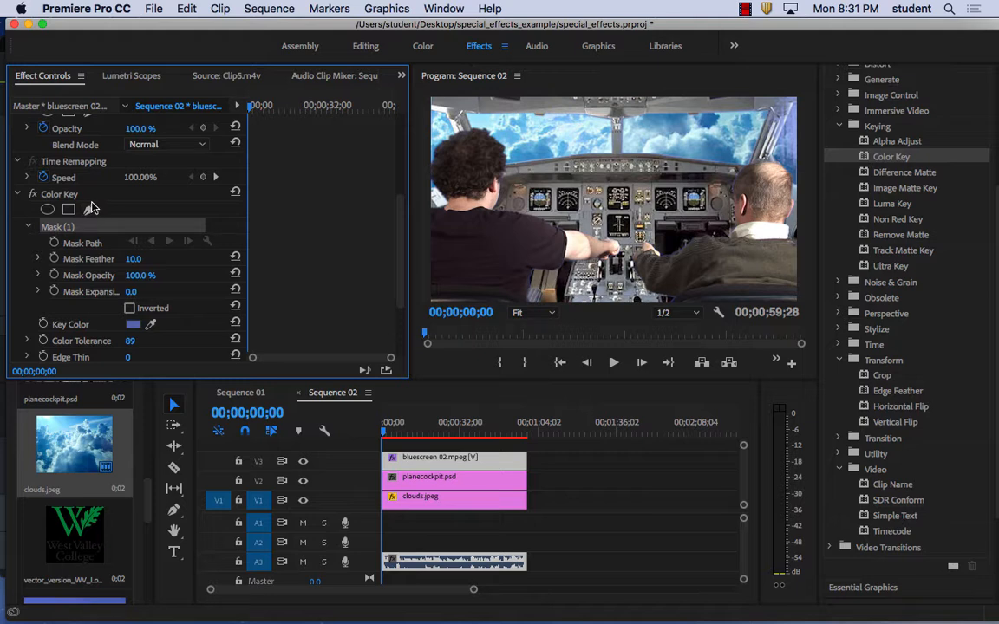
{"action": "left_click", "coordinate": [730, 102]}
{"action": "left_click", "coordinate": [754, 137]}
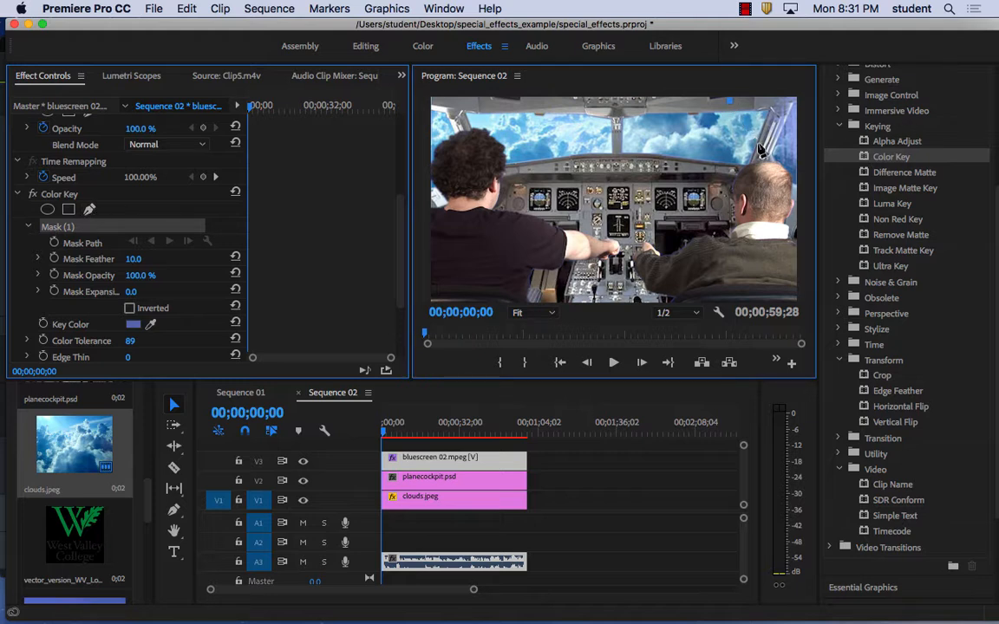
{"action": "left_click", "coordinate": [791, 156]}
{"action": "mouse_move", "coordinate": [795, 158]}
{"action": "left_mouse_down"}
{"action": "mouse_move", "coordinate": [814, 135]}
{"action": "mouse_move", "coordinate": [798, 170]}
{"action": "left_mouse_up"}
{"action": "left_click", "coordinate": [798, 100]}
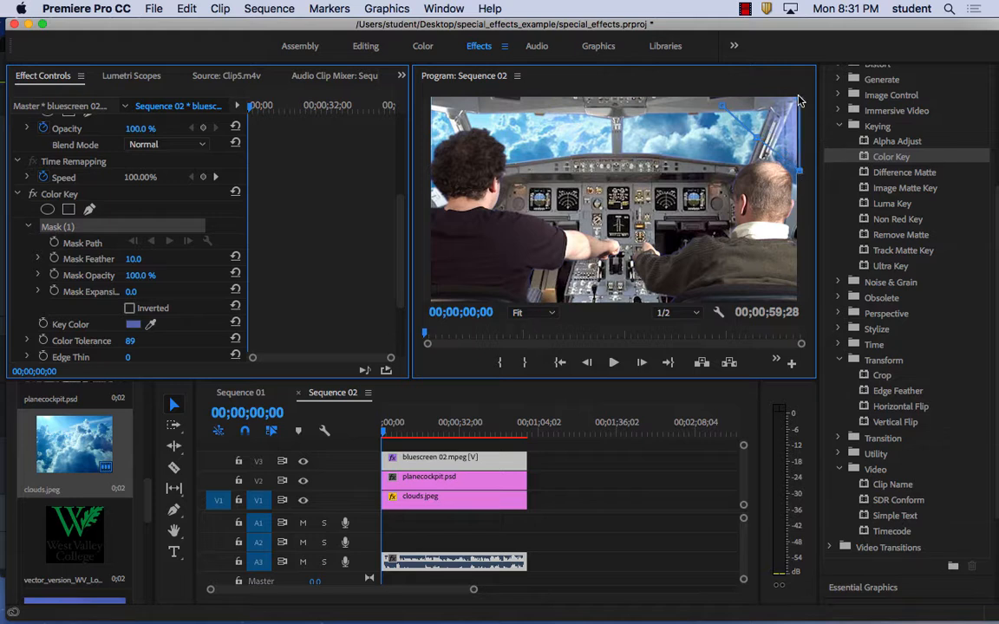
{"action": "left_click", "coordinate": [724, 108]}
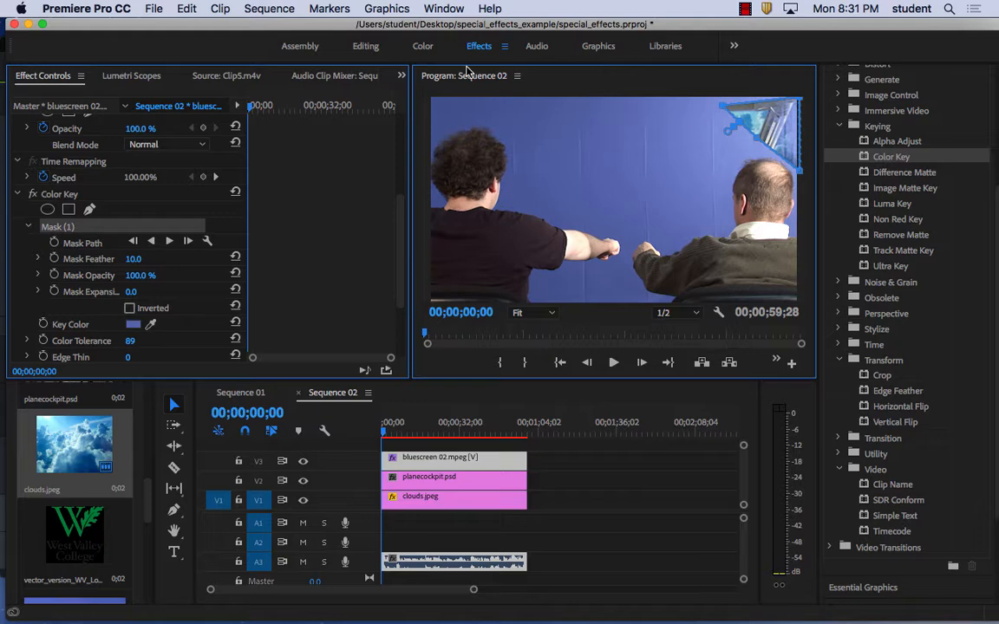
Step: Undo the points drawn for the Color Key mask one after another
{"action": "left_click", "coordinate": [189, 8]}
{"action": "left_click", "coordinate": [189, 24]}
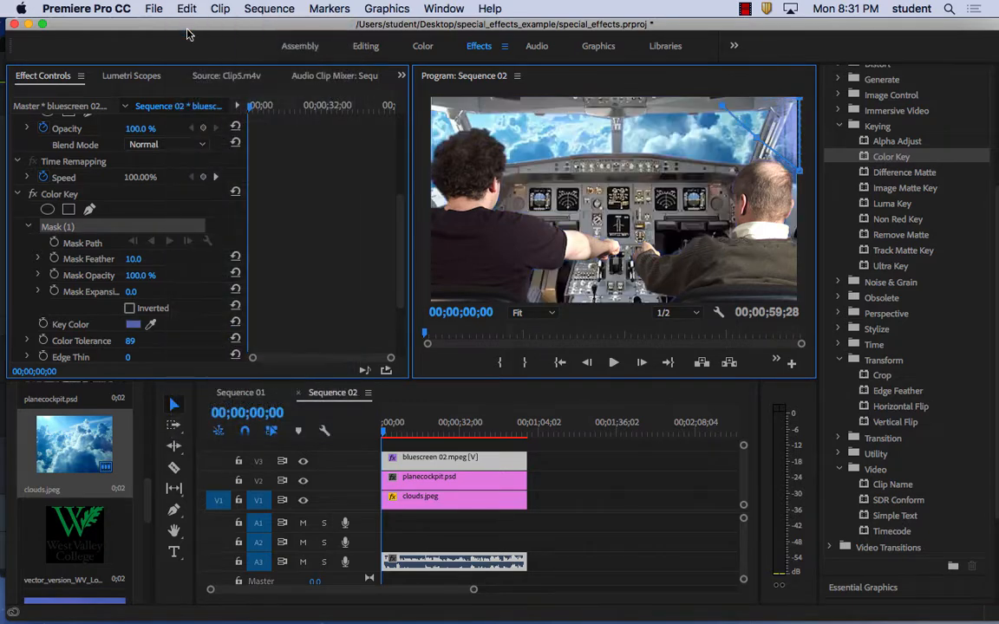
{"action": "left_click", "coordinate": [185, 7]}
{"action": "left_click", "coordinate": [194, 27]}
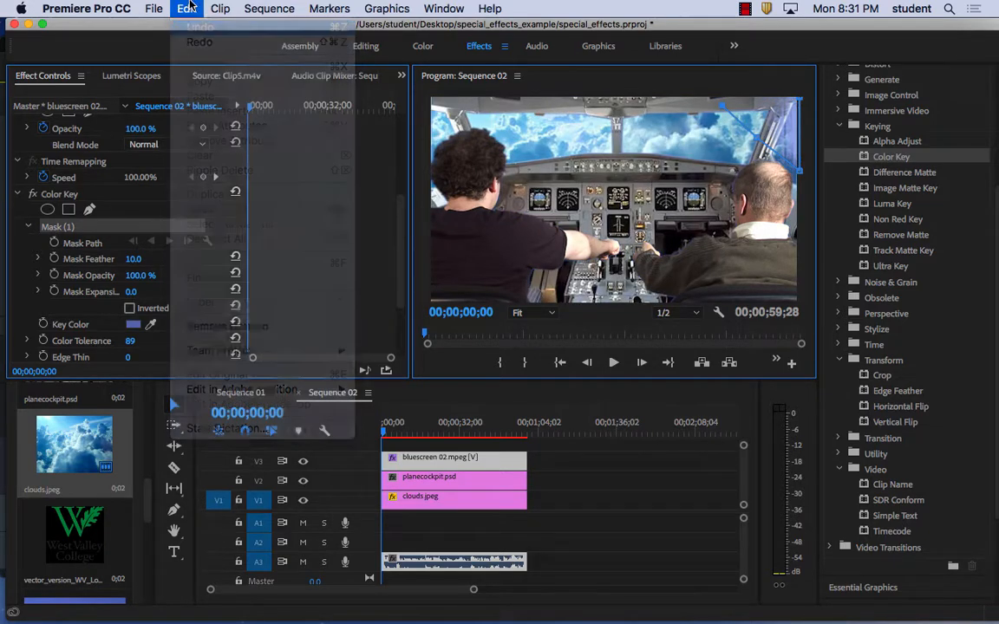
{"action": "left_click", "coordinate": [184, 8]}
{"action": "left_click", "coordinate": [194, 27]}
{"action": "left_click", "coordinate": [186, 8]}
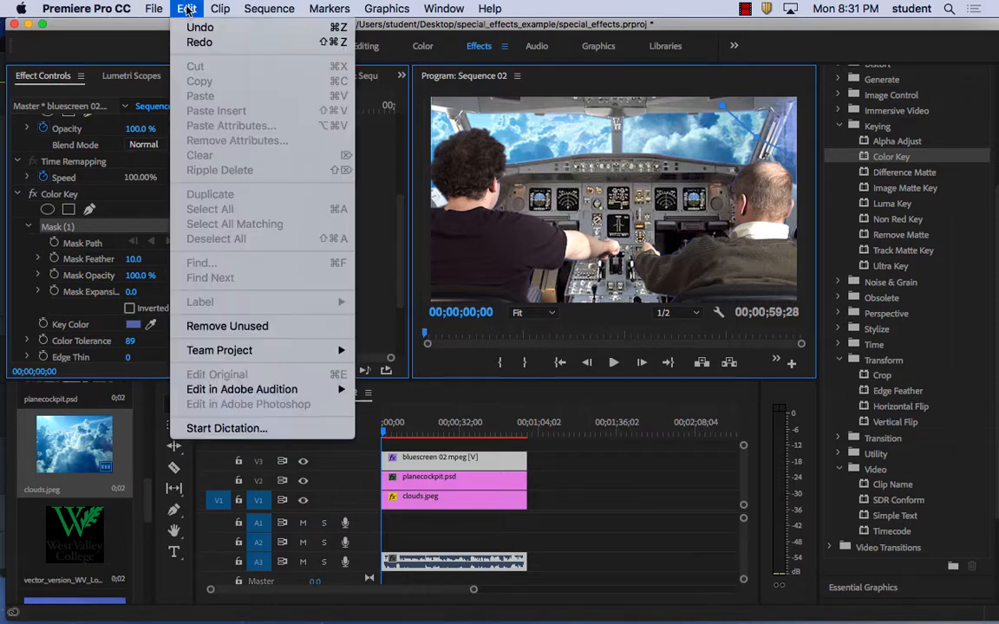
{"action": "left_click", "coordinate": [194, 27]}
{"action": "left_click", "coordinate": [186, 8]}
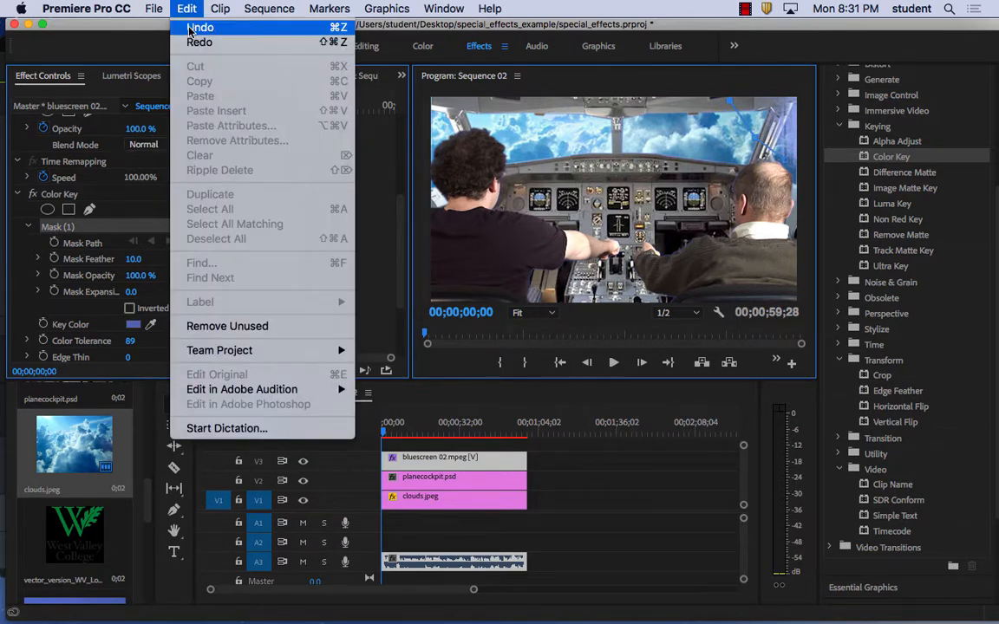
{"action": "left_click", "coordinate": [186, 26]}
{"action": "left_click", "coordinate": [188, 7]}
{"action": "left_click", "coordinate": [195, 27]}
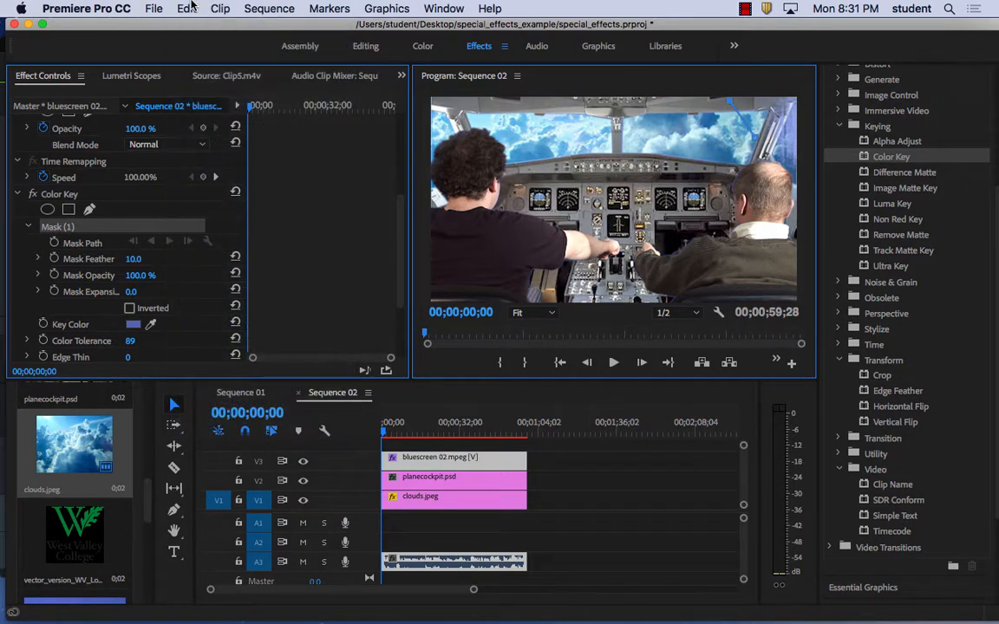
{"action": "left_click", "coordinate": [186, 8]}
{"action": "left_click", "coordinate": [195, 28]}
Step: Play the cockpit composite from the start to about 00;00;15;23 to check the color-keyed result
{"action": "key", "text": "space"}
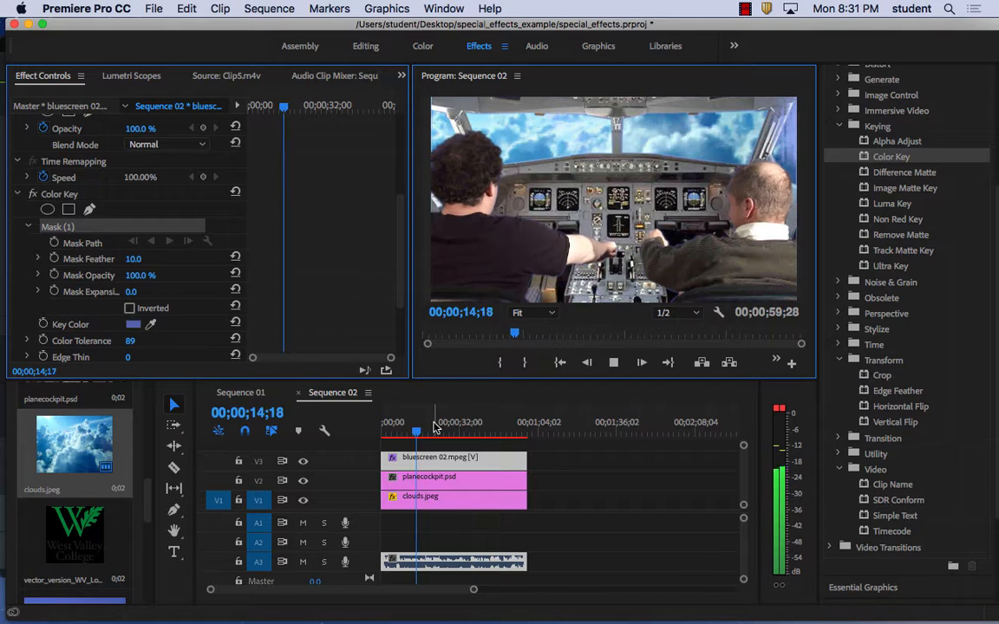
{"action": "key", "text": "space"}
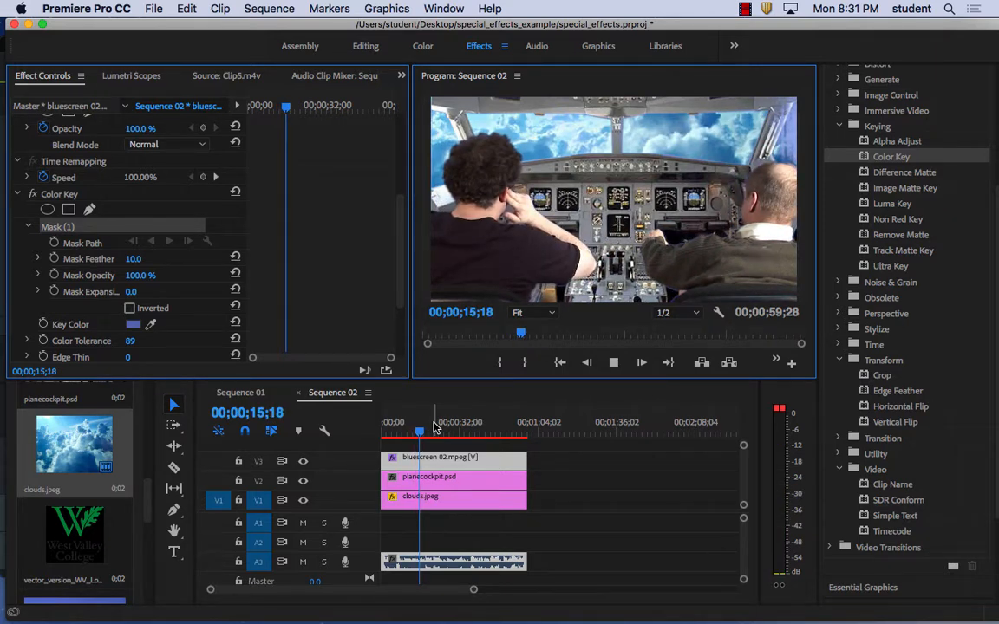
{"action": "key", "text": "space"}
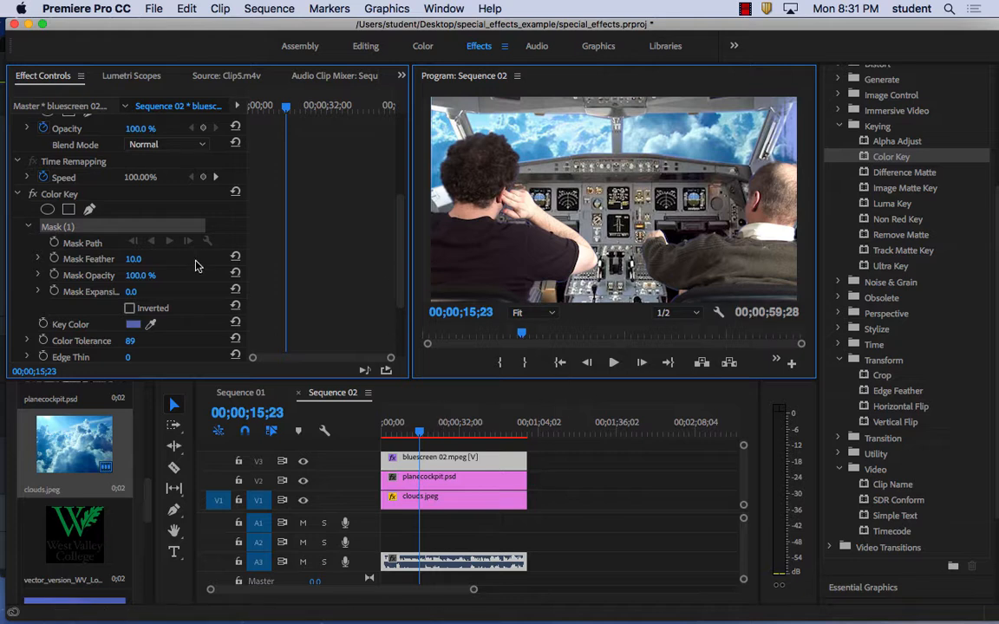
Step: Replace the Color Key effect on bluescreen 02.mpeg with Ultra Key
{"action": "left_click", "coordinate": [62, 194]}
{"action": "key", "text": "Delete"}
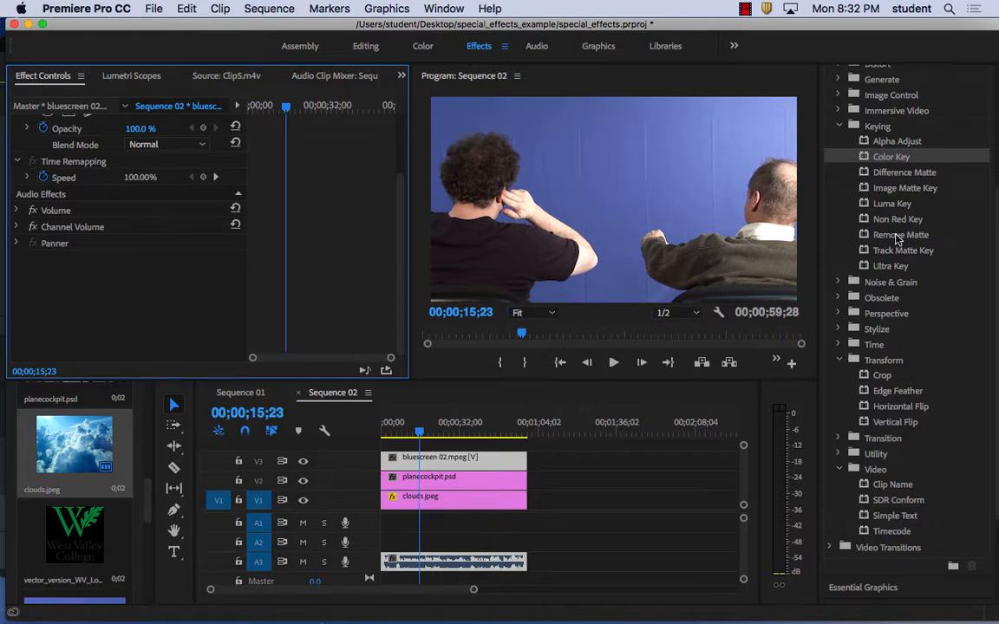
{"action": "left_click", "coordinate": [898, 237]}
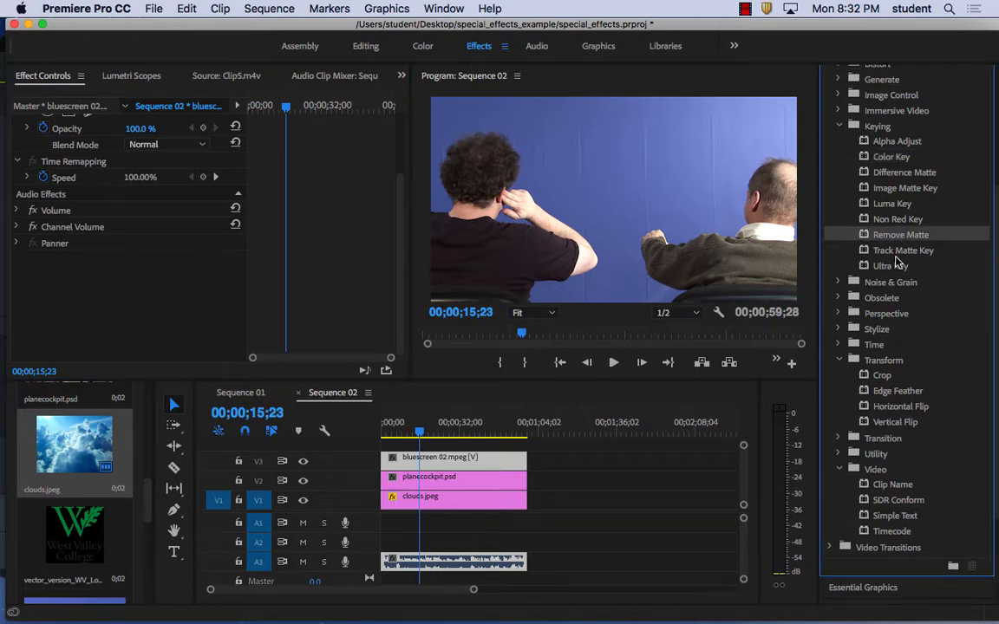
{"action": "left_click", "coordinate": [890, 268]}
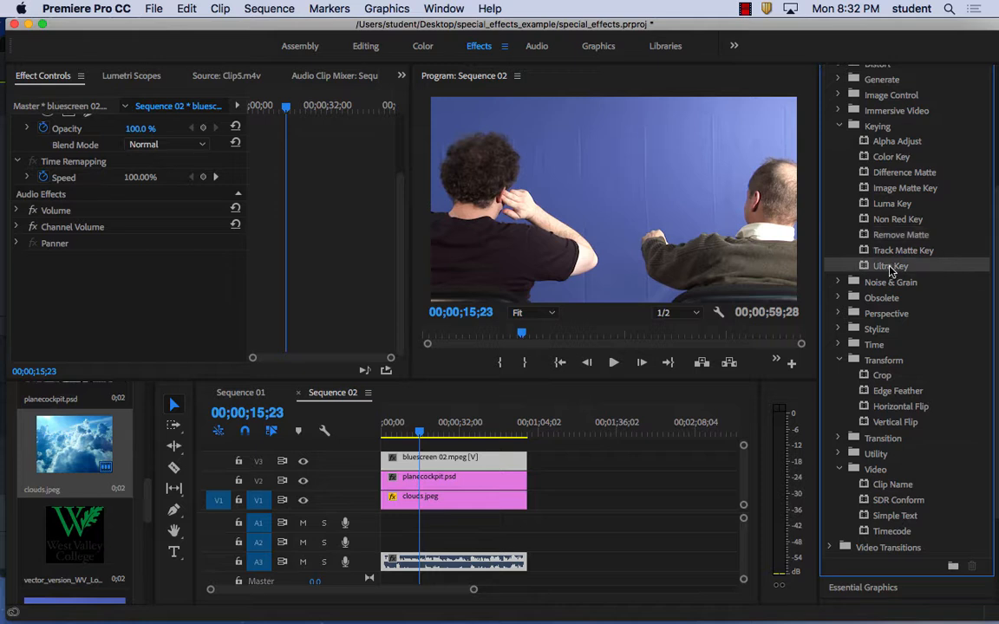
{"action": "left_click_drag", "start_coordinate": [865, 269], "coordinate": [486, 465]}
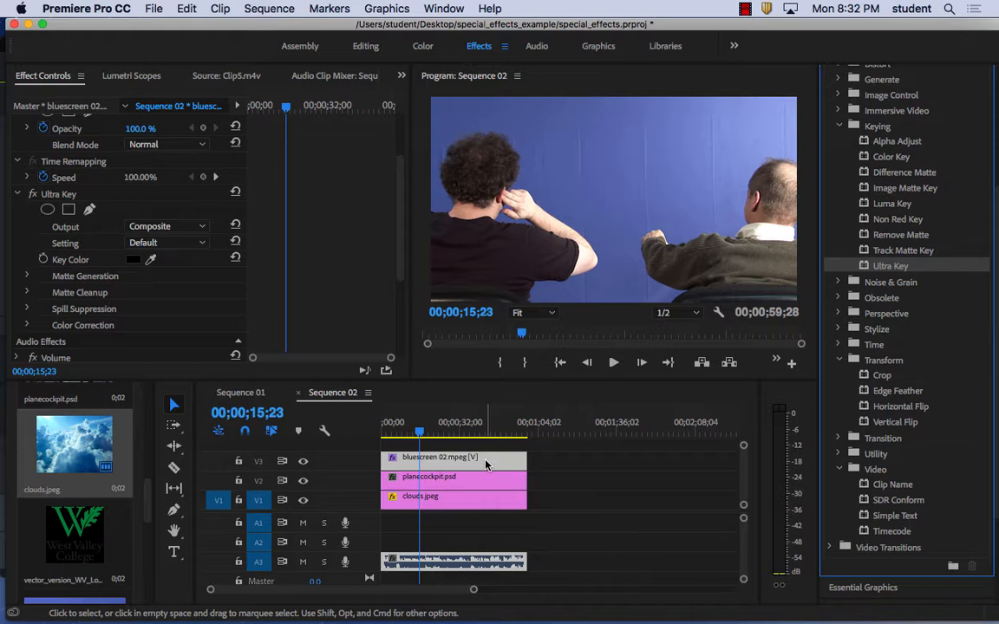
Step: Sample the blue backdrop as the Ultra Key's Key Color and enlarge the program preview
{"action": "left_click", "coordinate": [153, 258]}
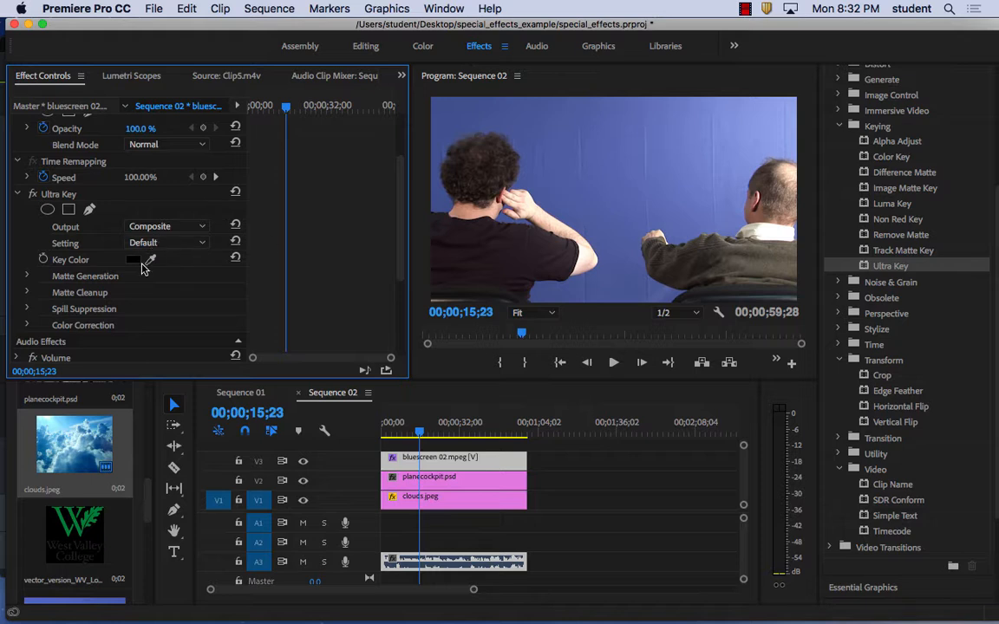
{"action": "left_click_drag", "start_coordinate": [150, 260], "coordinate": [654, 191]}
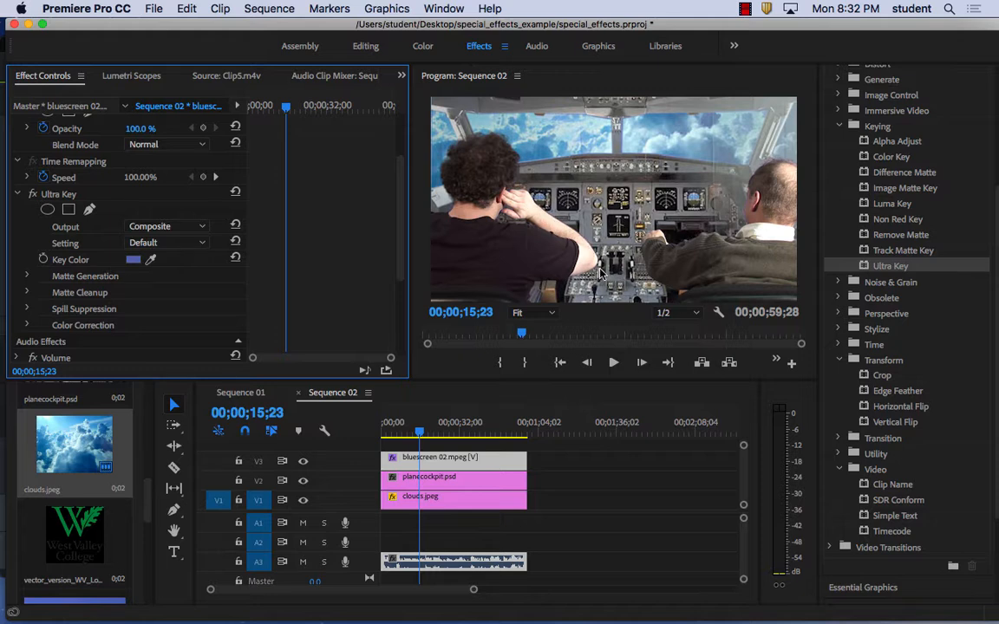
{"action": "left_click_drag", "start_coordinate": [407, 261], "coordinate": [277, 274]}
{"action": "left_click_drag", "start_coordinate": [478, 381], "coordinate": [478, 504]}
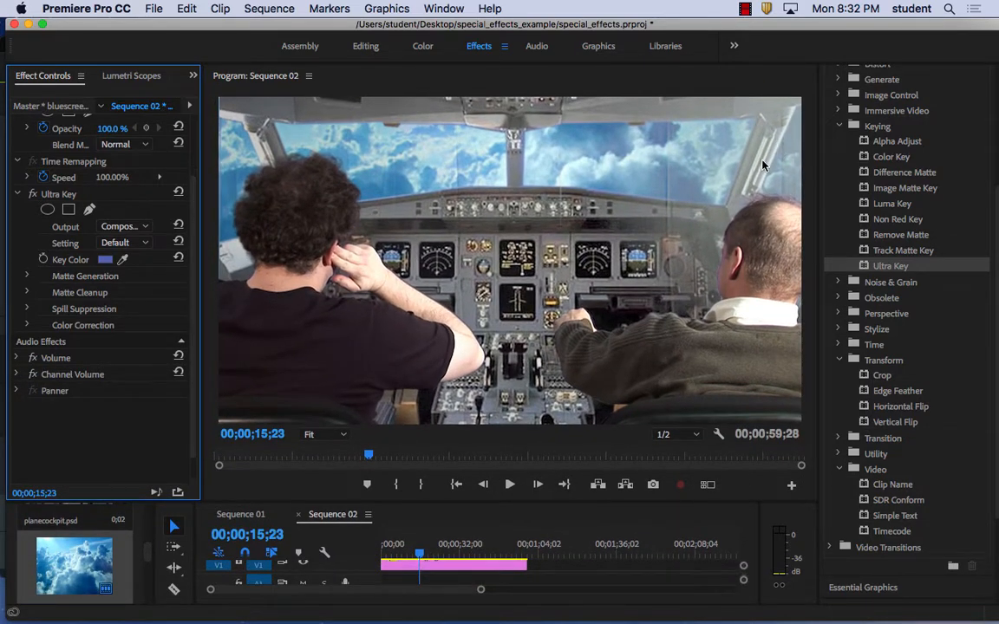
Step: Try the Ultra Key's Matte Cleanup Choke and set its Matte Generation Tolerance to 59
{"action": "left_click", "coordinate": [27, 293]}
{"action": "scroll", "coordinate": [78, 347], "scroll_direction": "up", "scroll_amount": 2}
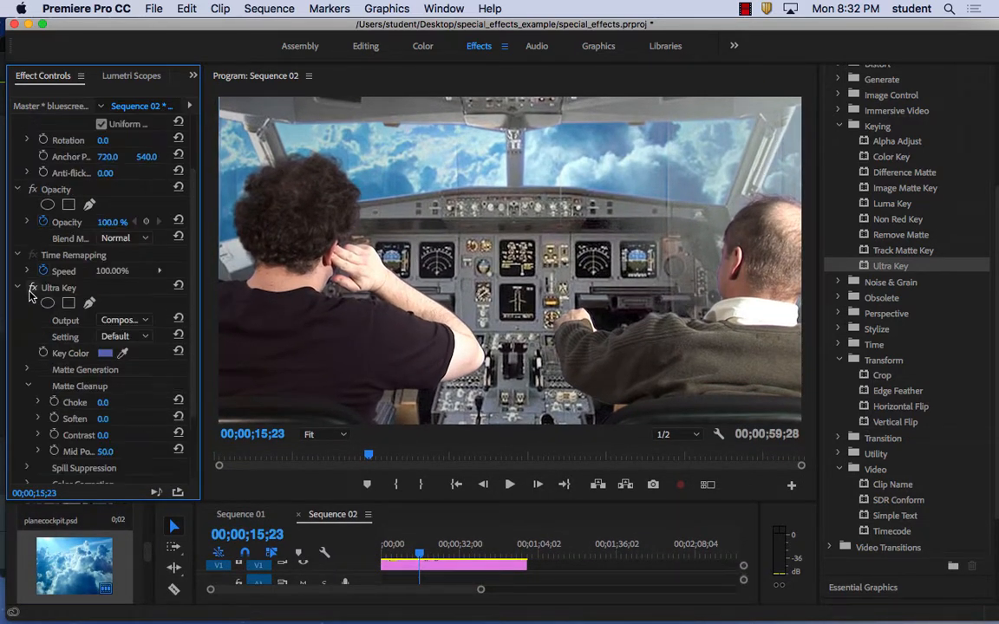
{"action": "left_click_drag", "start_coordinate": [105, 403], "coordinate": [114, 403]}
{"action": "left_click", "coordinate": [26, 370]}
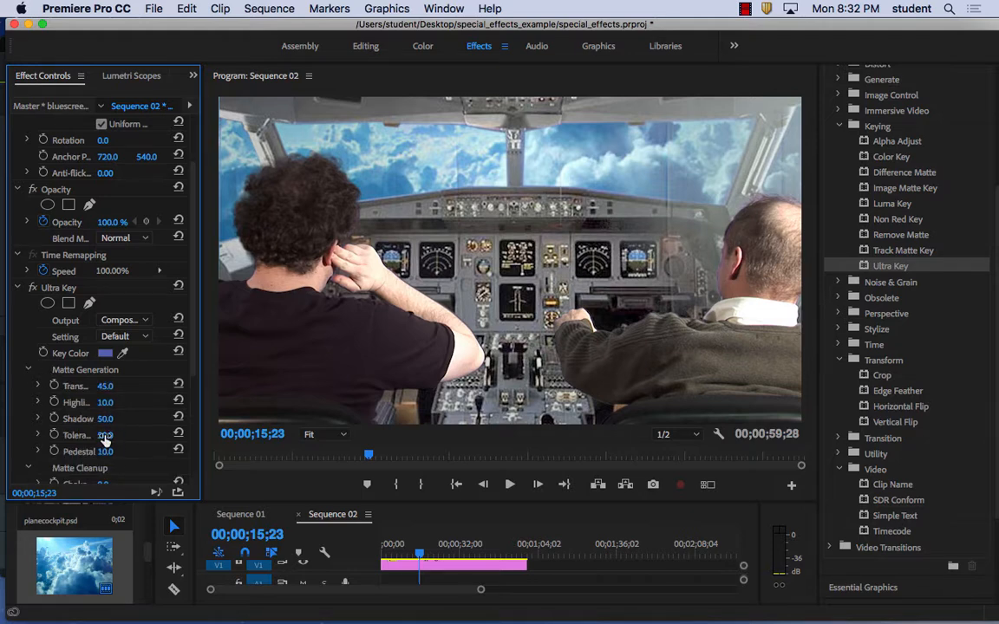
{"action": "mouse_move", "coordinate": [105, 437]}
{"action": "left_mouse_down"}
{"action": "mouse_move", "coordinate": [61, 436]}
{"action": "mouse_move", "coordinate": [117, 438]}
{"action": "left_mouse_up"}
{"action": "left_click_drag", "start_coordinate": [192, 367], "coordinate": [196, 468]}
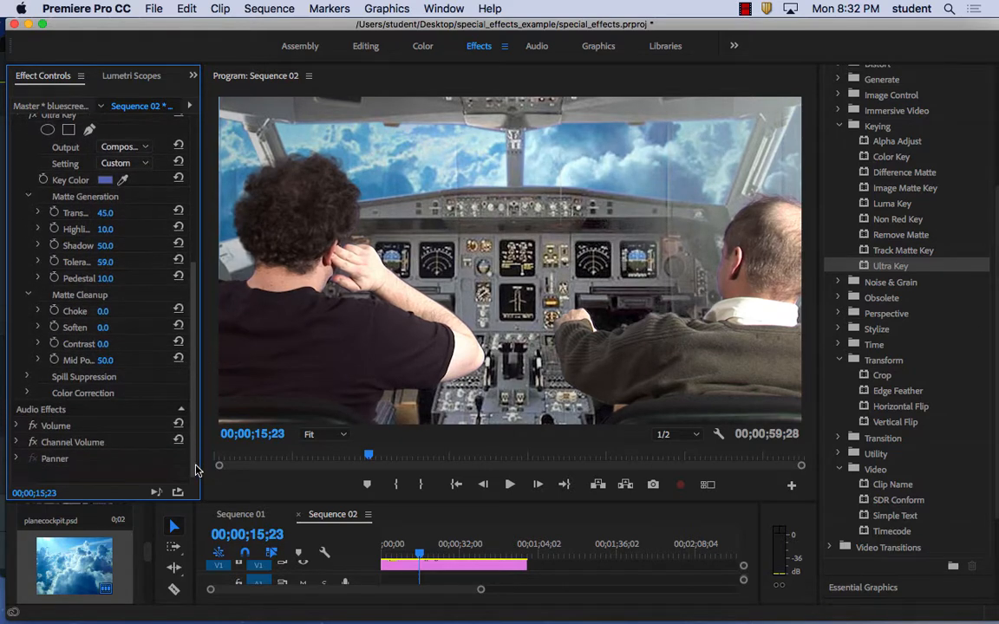
Step: Set the Ultra Key's Spill Suppression to Desaturate 39, Range 0, Spill 1 and Luma 39
{"action": "left_click", "coordinate": [29, 378]}
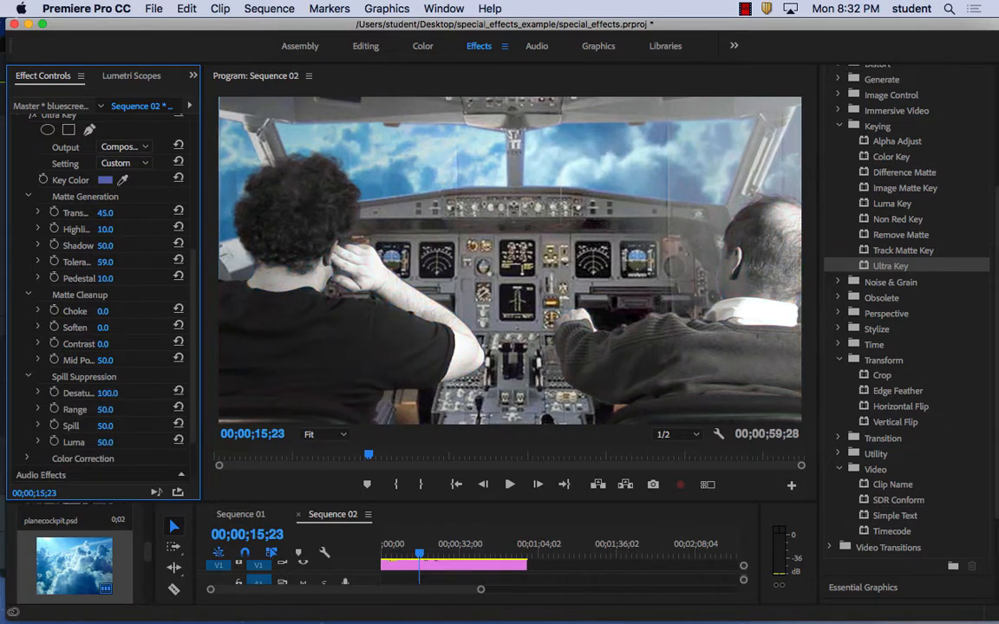
{"action": "left_click_drag", "start_coordinate": [104, 411], "coordinate": [65, 393]}
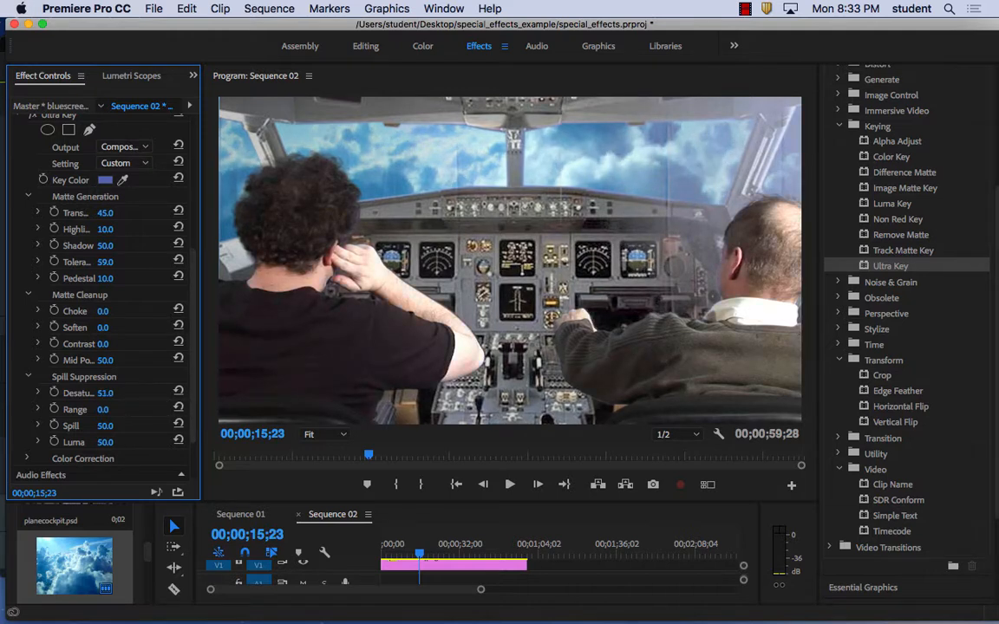
{"action": "mouse_move", "coordinate": [104, 426]}
{"action": "left_mouse_down"}
{"action": "mouse_move", "coordinate": [149, 426]}
{"action": "mouse_move", "coordinate": [95, 442]}
{"action": "left_mouse_up"}
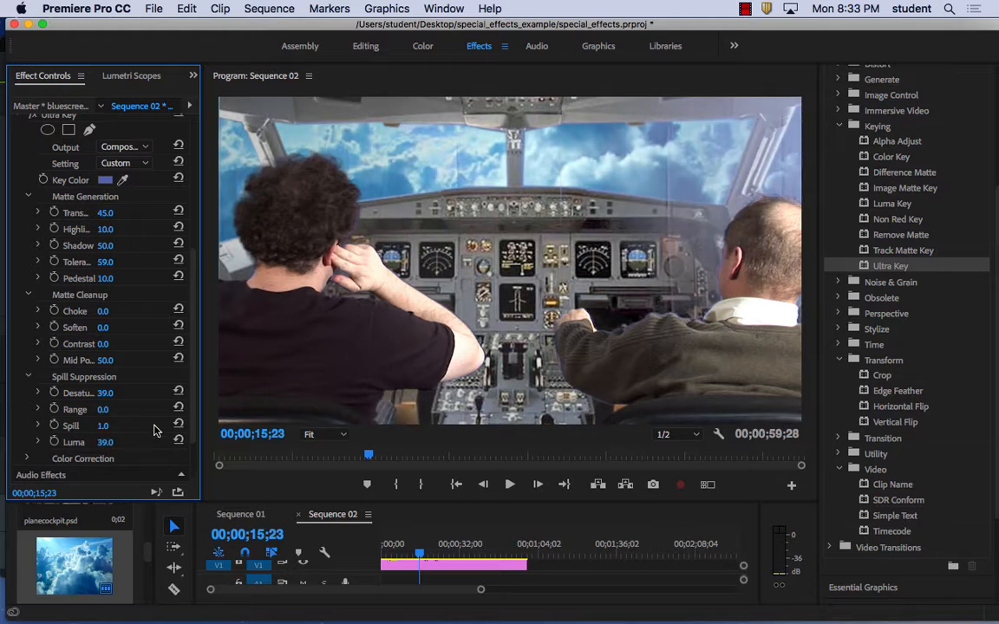
Step: Set the Ultra Key's Color Correction to Saturation 27, Hue 58 and Luminance 2, and play the composite to 00;00;30;01
{"action": "scroll", "coordinate": [190, 393], "scroll_direction": "down", "scroll_amount": 3}
{"action": "left_click", "coordinate": [28, 392]}
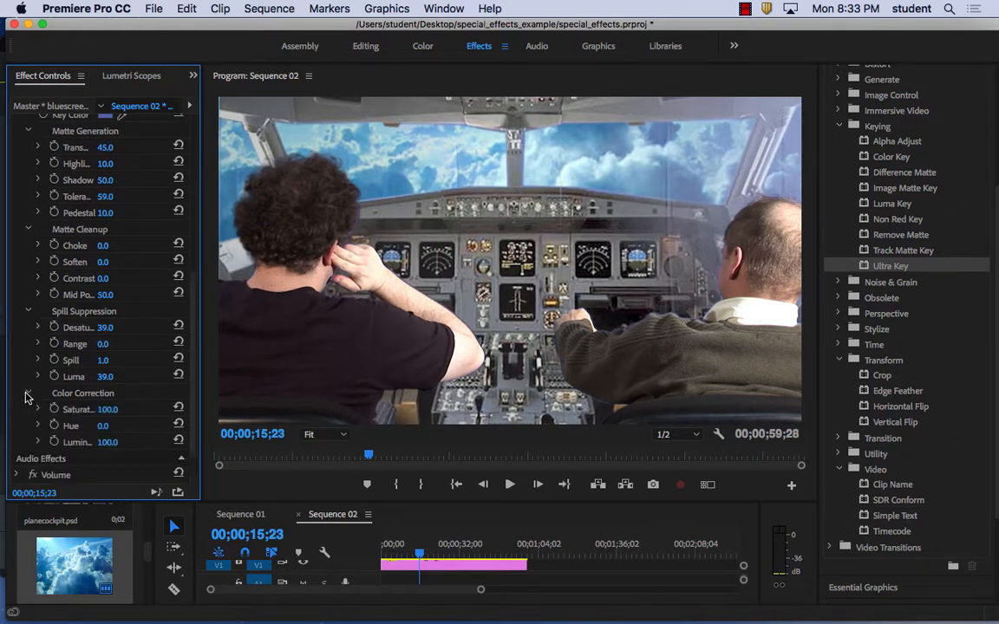
{"action": "left_click_drag", "start_coordinate": [113, 411], "coordinate": [83, 442]}
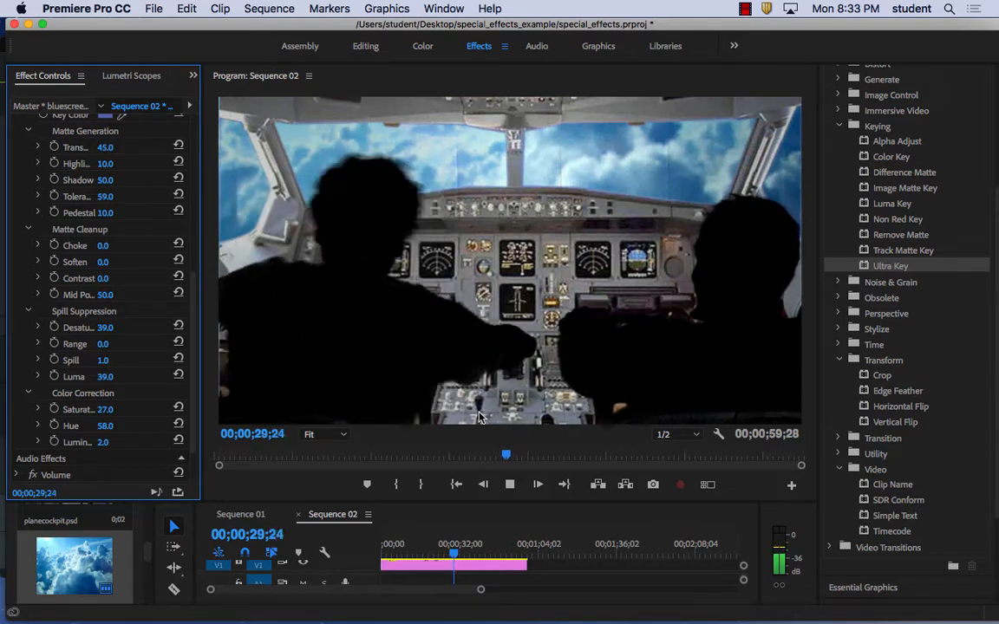
{"action": "key", "text": "space"}
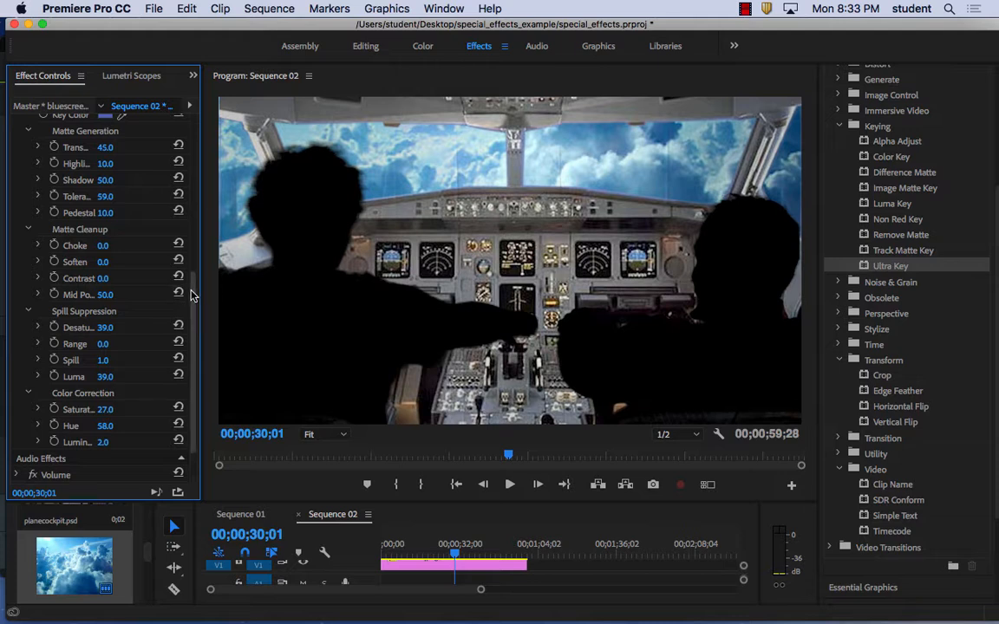
Step: Preview the Ultra Key's Color Channel output and return the output to Composite
{"action": "left_click_drag", "start_coordinate": [192, 285], "coordinate": [194, 193]}
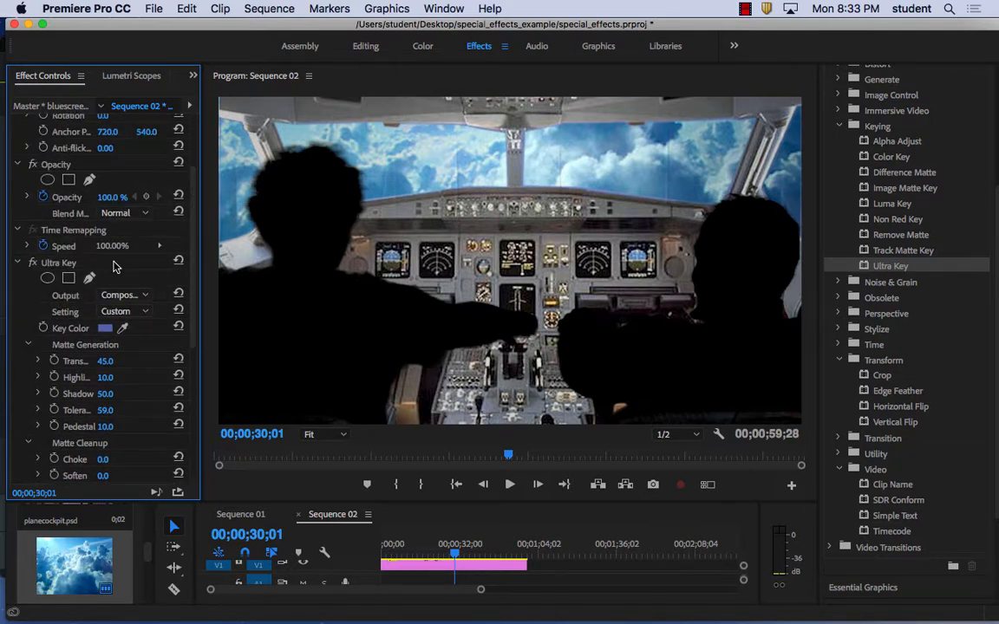
{"action": "left_click", "coordinate": [130, 296]}
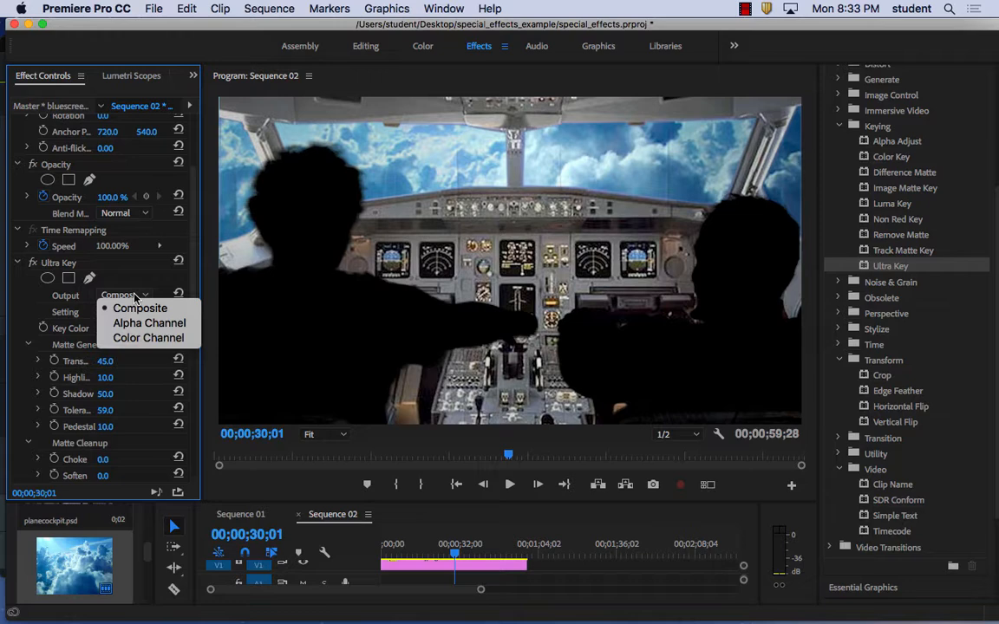
{"action": "left_click", "coordinate": [149, 338]}
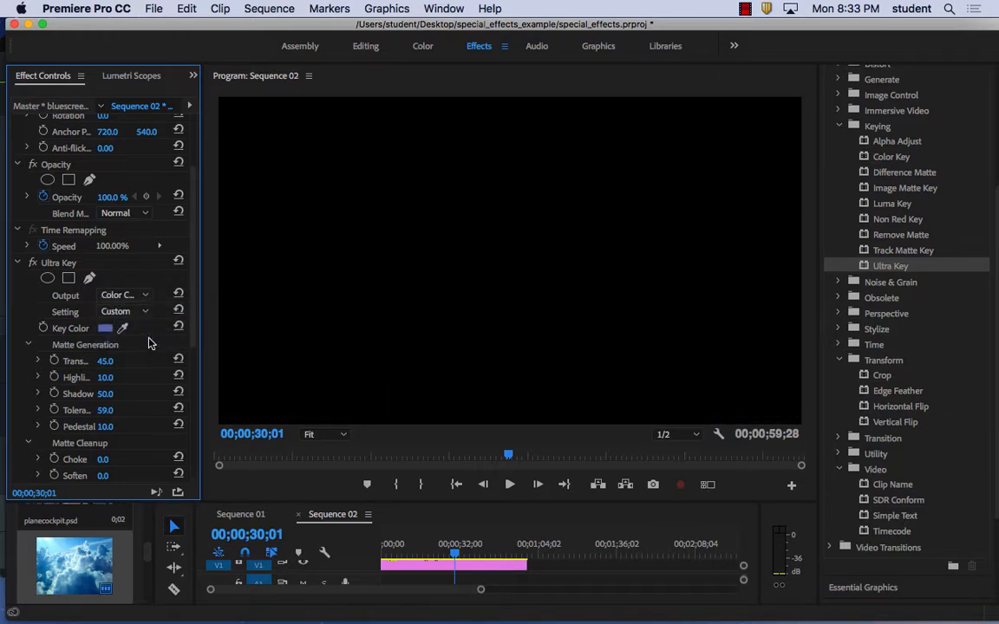
{"action": "left_click", "coordinate": [141, 301]}
{"action": "left_click", "coordinate": [143, 308]}
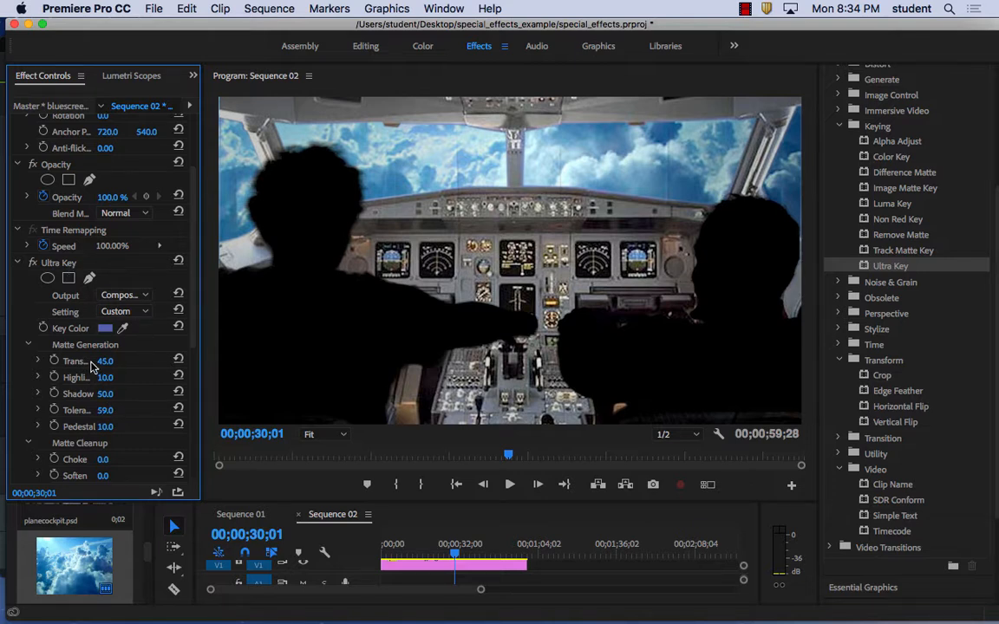
Step: Try the Aggressive setting on the adjusted Ultra Key and remove the effect from bluescreen 02.mpeg
{"action": "scroll", "coordinate": [196, 340], "scroll_direction": "down", "scroll_amount": 3}
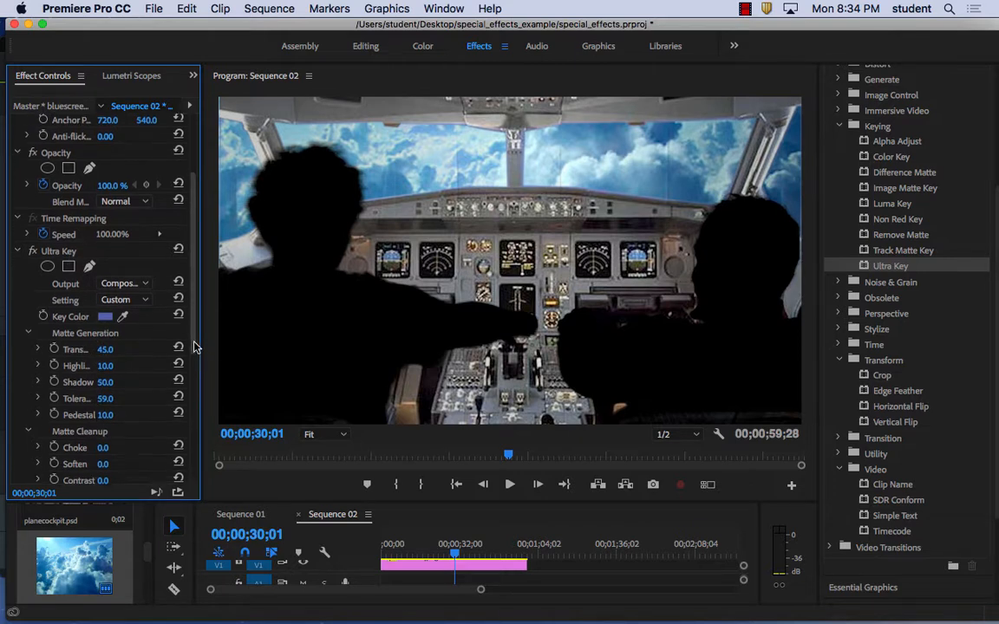
{"action": "left_click", "coordinate": [139, 258]}
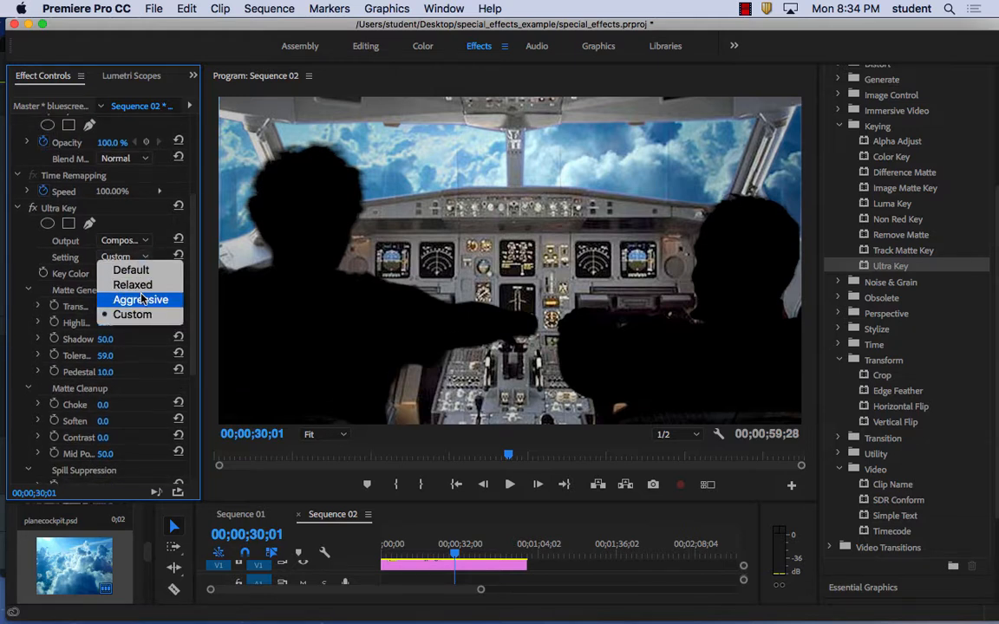
{"action": "left_click", "coordinate": [138, 300]}
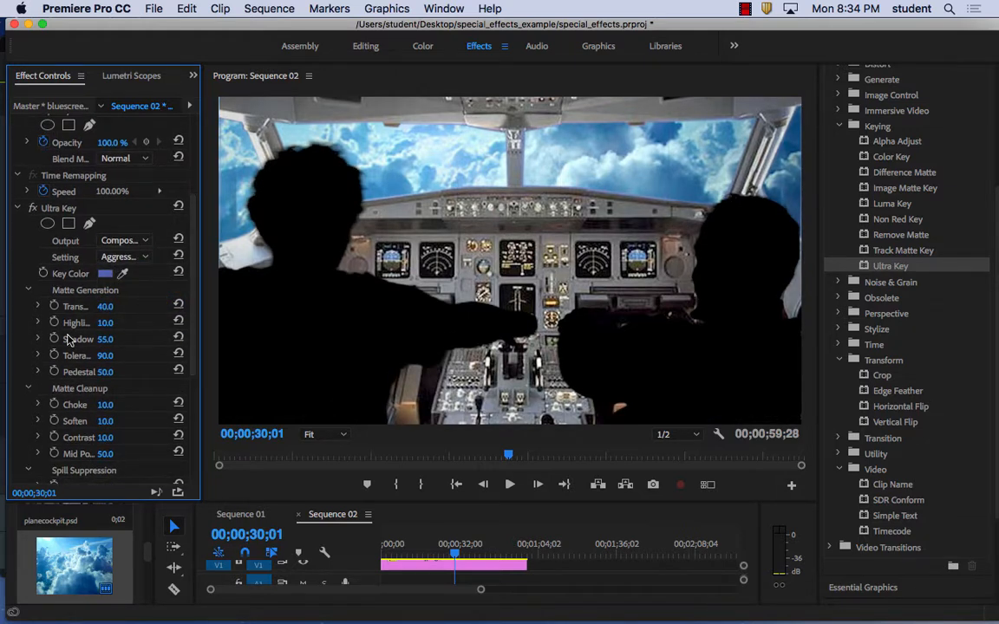
{"action": "left_click", "coordinate": [59, 210]}
{"action": "key", "text": "Delete"}
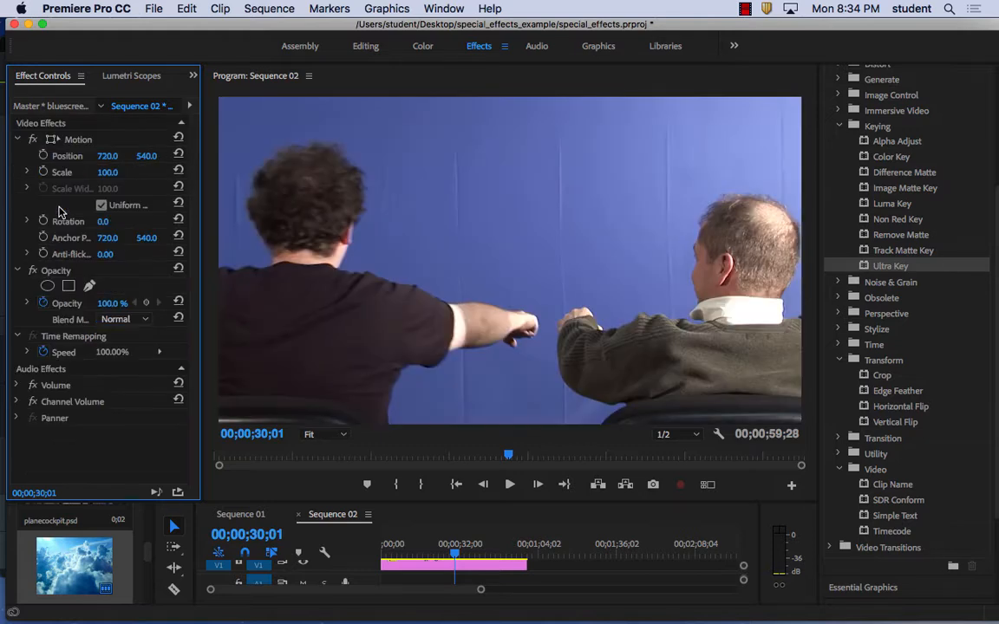
Step: Enlarge the timeline to show all tracks and undo the Ultra Key applied to clouds.jpeg
{"action": "left_click_drag", "start_coordinate": [862, 270], "coordinate": [448, 566]}
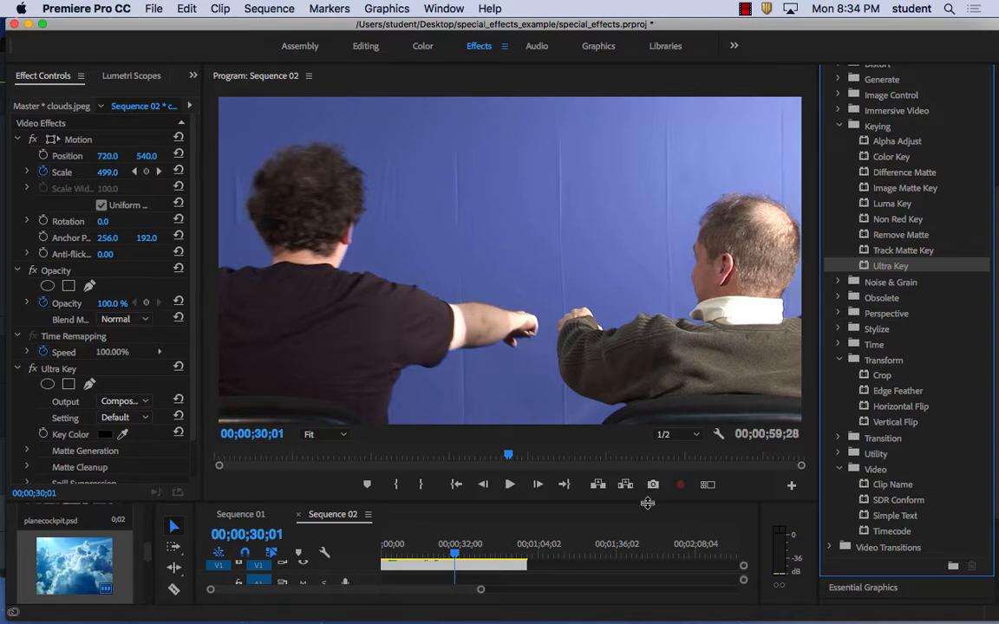
{"action": "left_click_drag", "start_coordinate": [646, 503], "coordinate": [646, 370]}
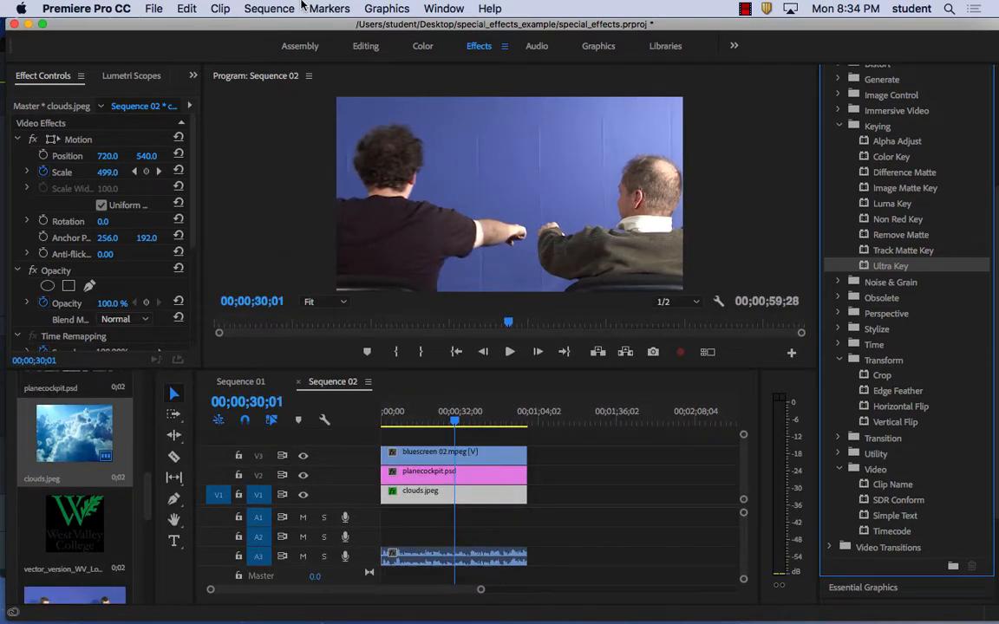
{"action": "left_click", "coordinate": [188, 7]}
{"action": "left_click", "coordinate": [197, 28]}
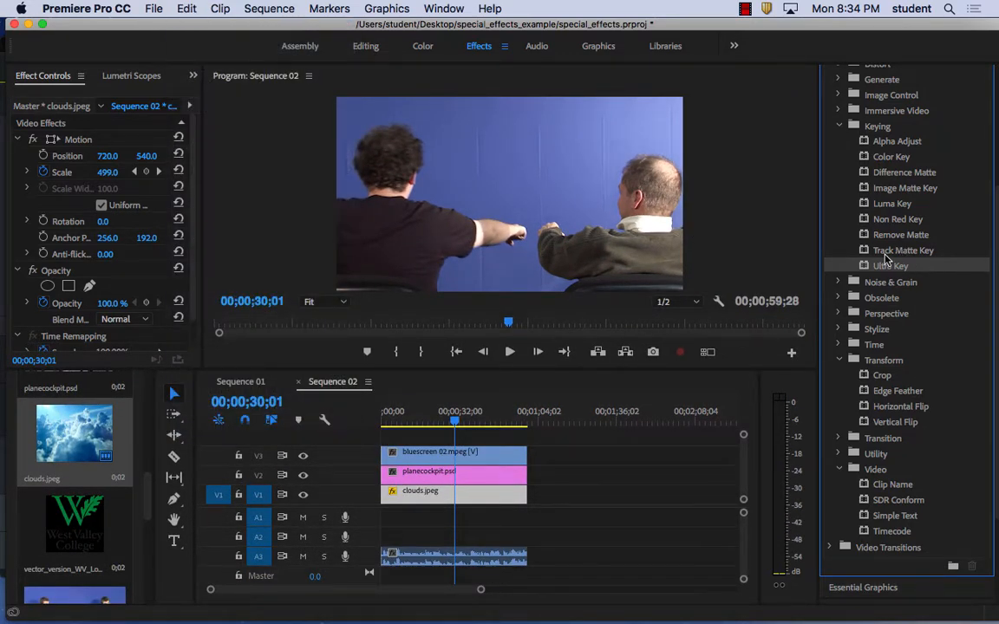
Step: Apply Ultra Key to bluescreen 02.mpeg on V3 and sample the blue backdrop as its Key Color
{"action": "left_click_drag", "start_coordinate": [885, 265], "coordinate": [499, 455]}
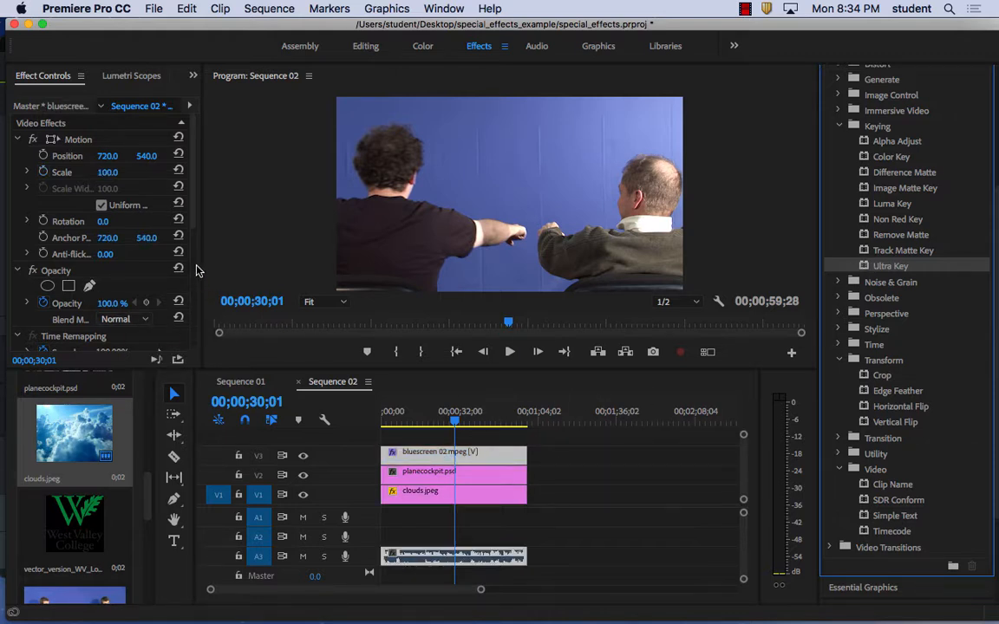
{"action": "scroll", "coordinate": [178, 243], "scroll_direction": "down", "scroll_amount": 5}
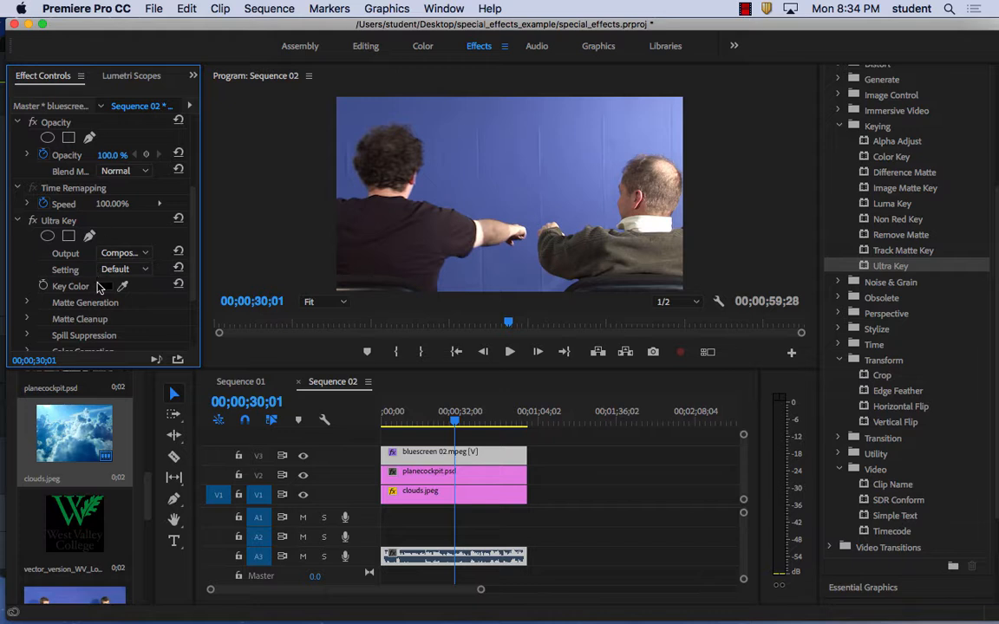
{"action": "left_click", "coordinate": [122, 286]}
{"action": "left_click", "coordinate": [568, 177]}
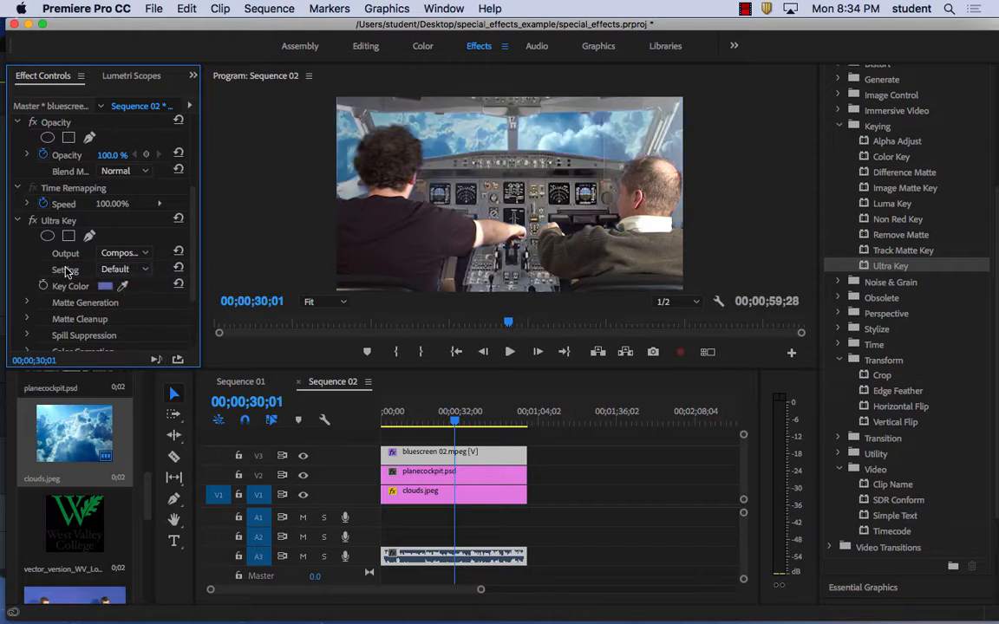
Step: Compare the Ultra Key's Aggressive, Relaxed and Custom settings and settle on Aggressive
{"action": "left_click", "coordinate": [146, 272]}
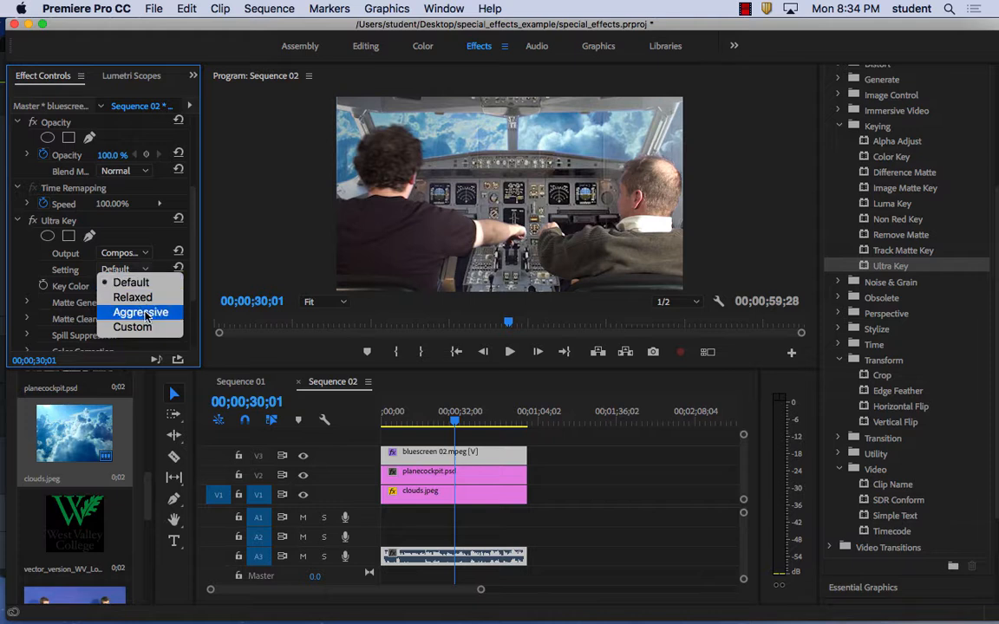
{"action": "key", "text": "Escape"}
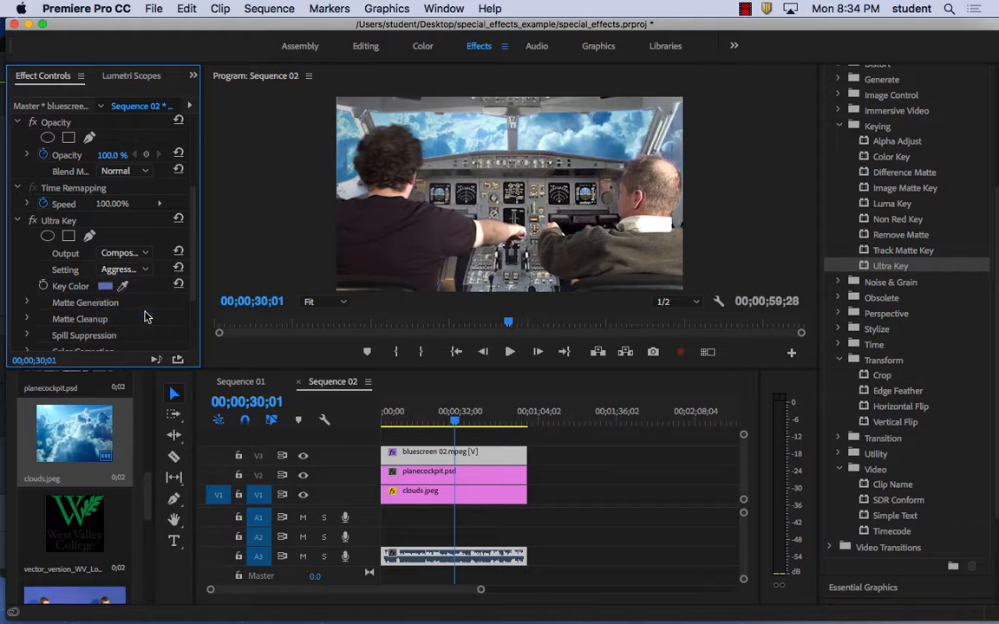
{"action": "left_click", "coordinate": [122, 270]}
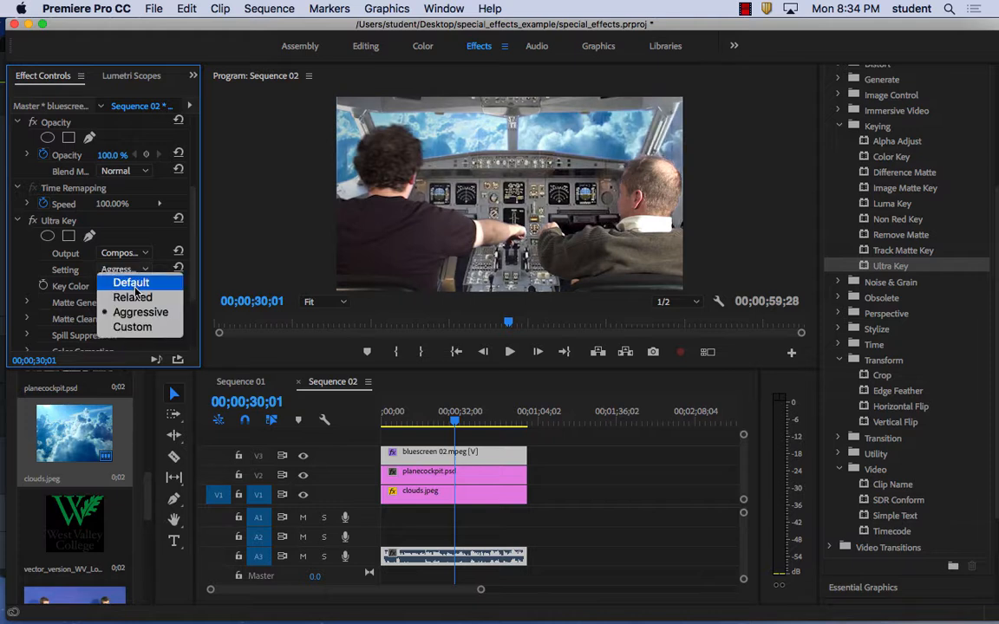
{"action": "left_click", "coordinate": [134, 298]}
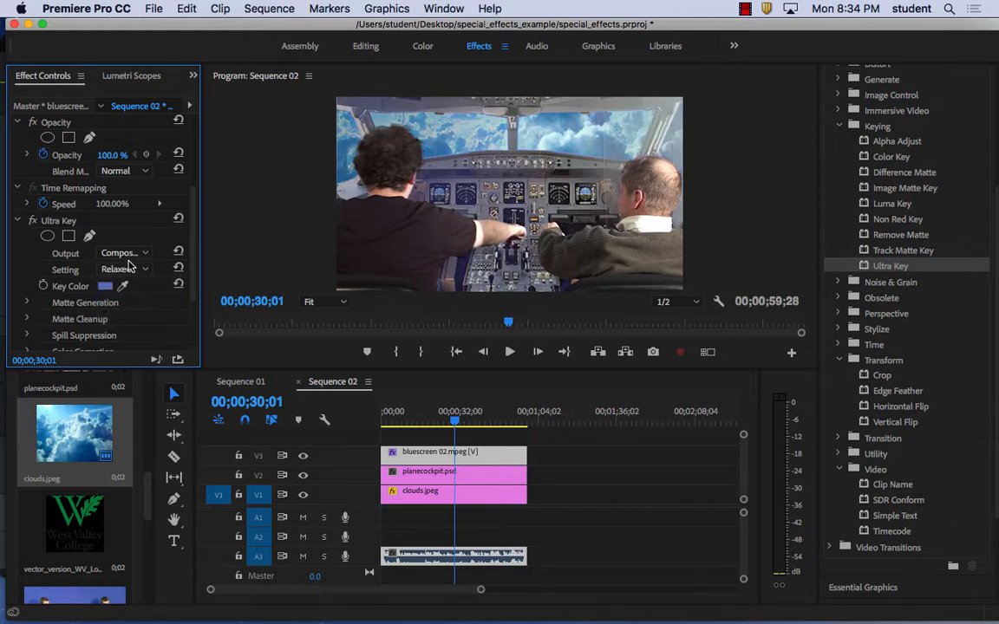
{"action": "left_click", "coordinate": [128, 271]}
{"action": "left_click", "coordinate": [133, 327]}
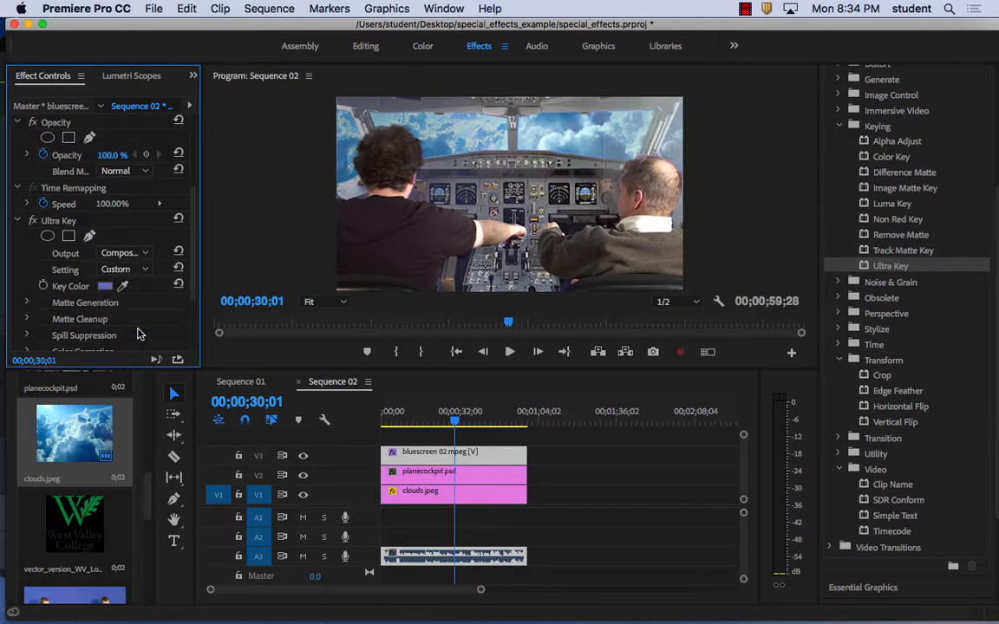
{"action": "left_click", "coordinate": [126, 270]}
{"action": "left_click", "coordinate": [134, 310]}
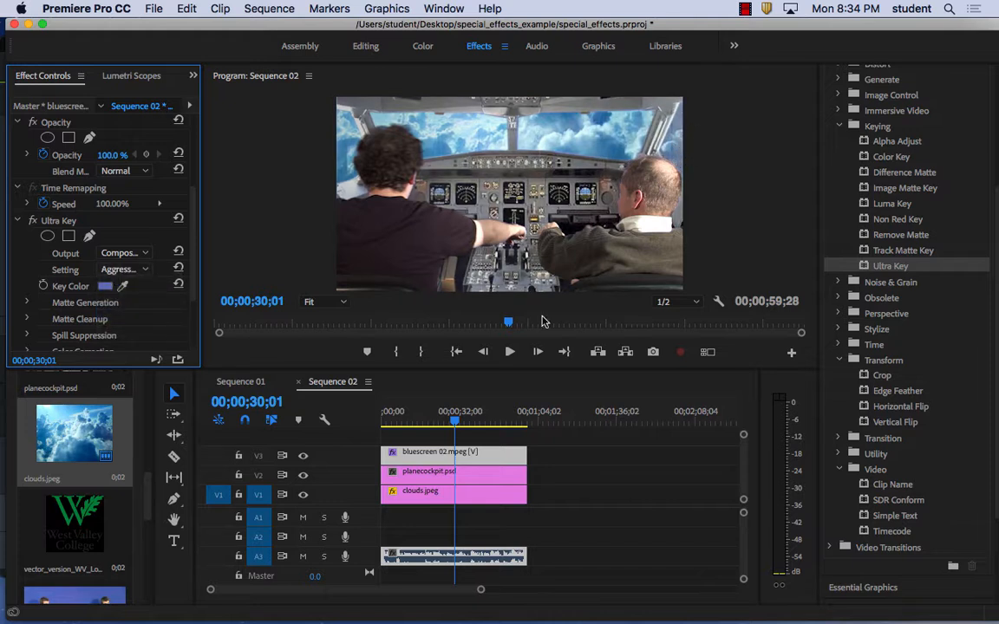
Step: Play the cockpit composite from the start to about 00;00;23;28 to check the Aggressive Ultra Key
{"action": "left_click", "coordinate": [344, 423]}
{"action": "key", "text": "Home"}
{"action": "key", "text": "space"}
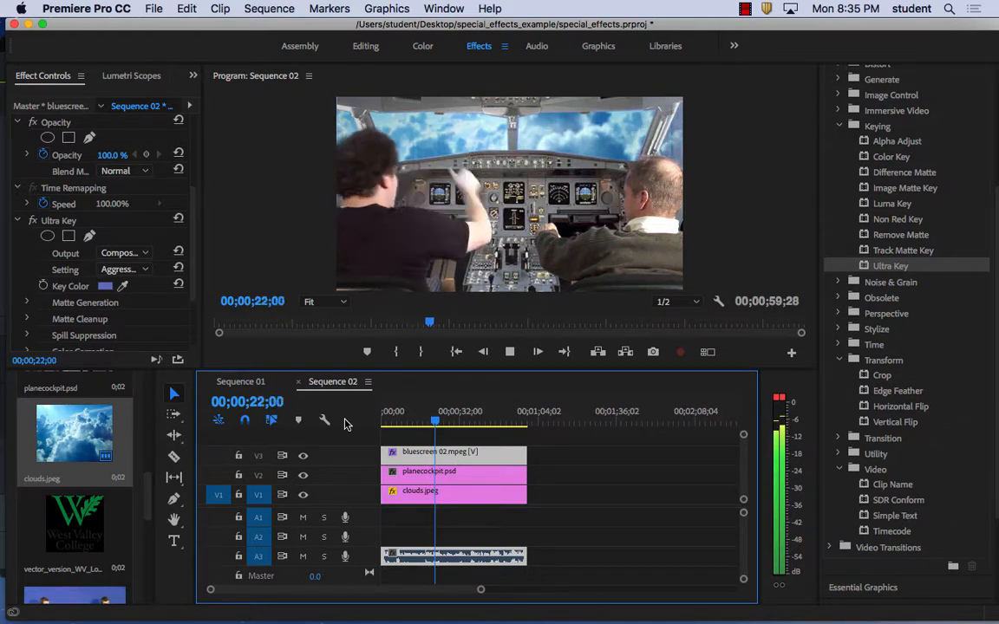
{"action": "key", "text": "space"}
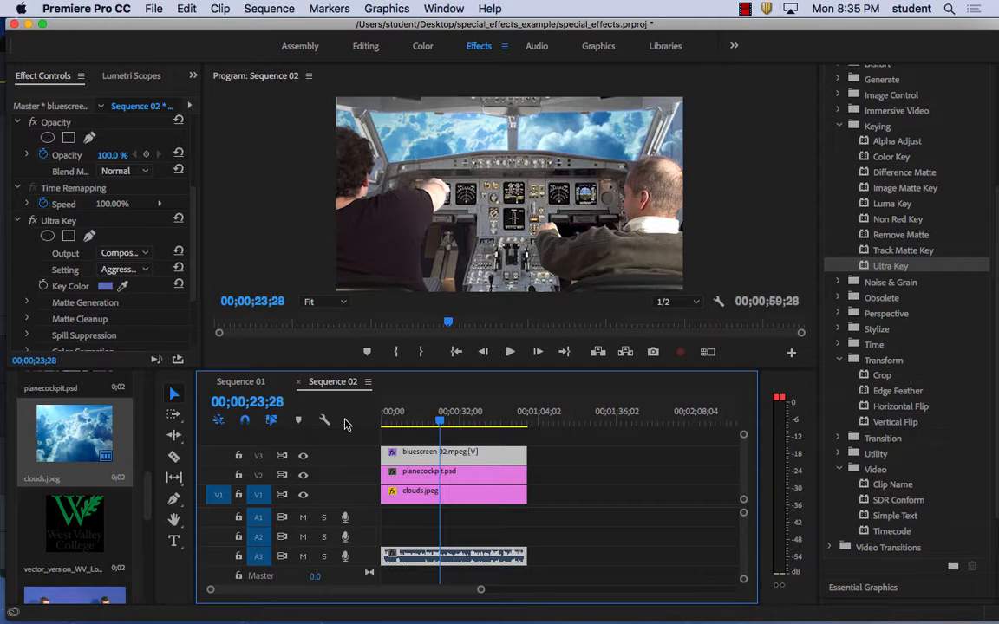
{"action": "key", "text": "super+s"}
Step: Replace Ultra Key on bluescreen 02.mpeg with Non Red Key, using a Threshold of 5% and a Cutoff of 3%
{"action": "left_click", "coordinate": [900, 221]}
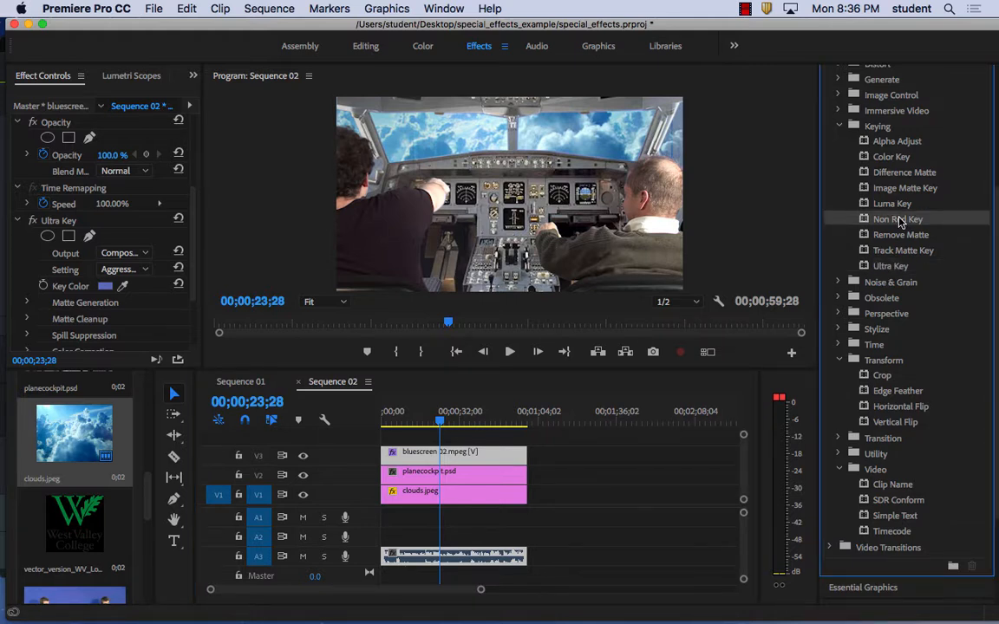
{"action": "left_click", "coordinate": [59, 223]}
{"action": "key", "text": "Delete"}
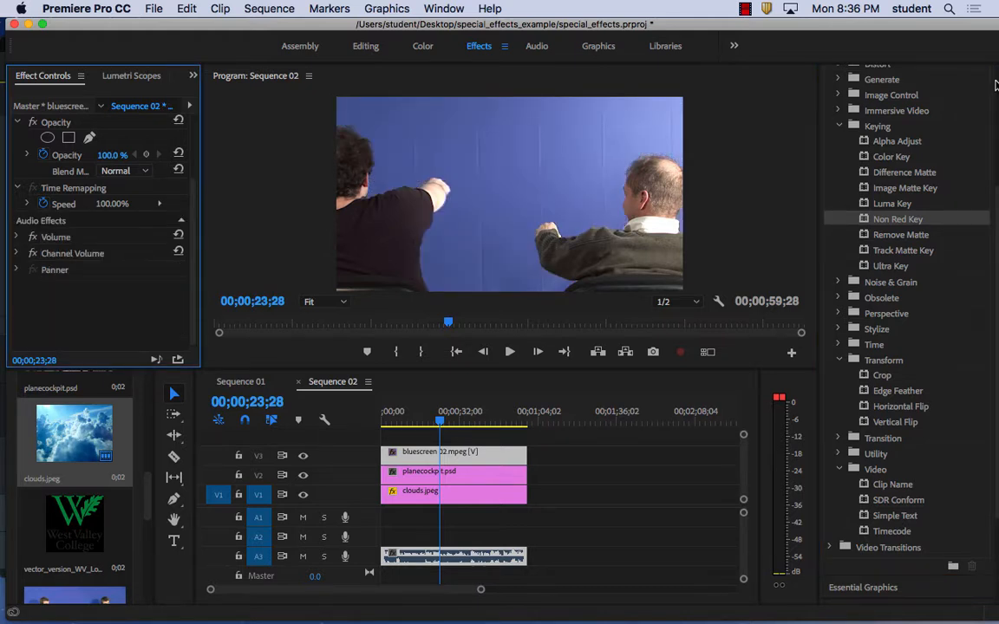
{"action": "left_click_drag", "start_coordinate": [870, 221], "coordinate": [497, 461]}
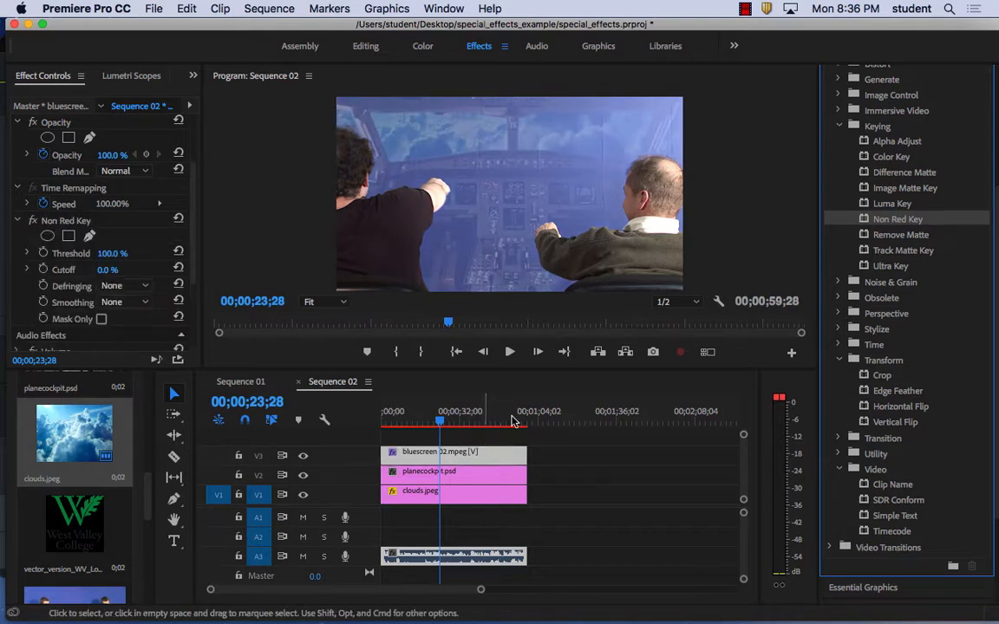
{"action": "mouse_move", "coordinate": [109, 253]}
{"action": "left_mouse_down"}
{"action": "mouse_move", "coordinate": [40, 253]}
{"action": "mouse_move", "coordinate": [113, 258]}
{"action": "mouse_move", "coordinate": [119, 270]}
{"action": "mouse_move", "coordinate": [93, 253]}
{"action": "left_mouse_up"}
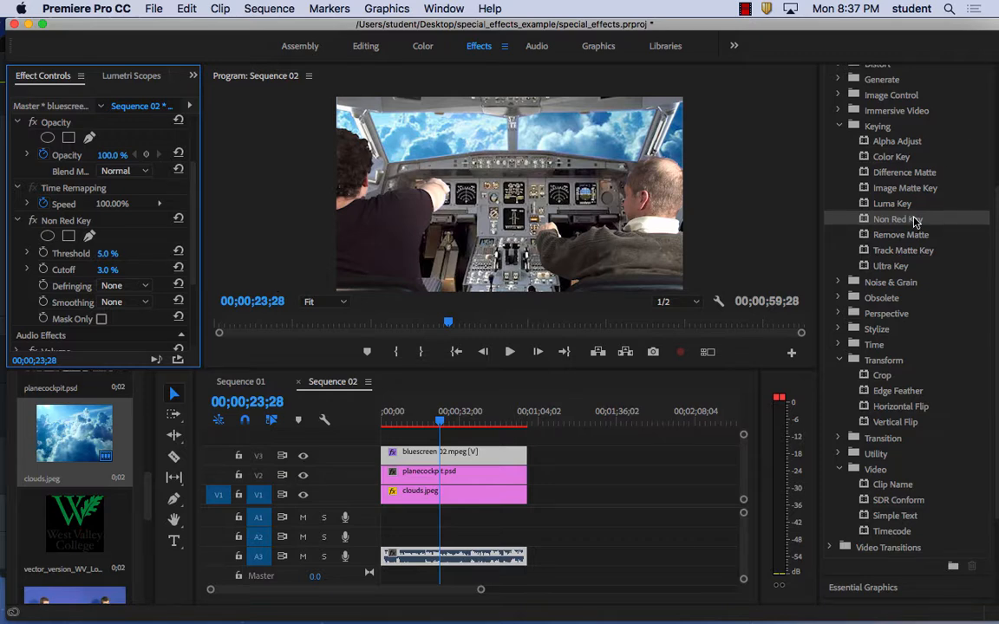
Step: Play the cockpit composite from the start to about 00;00;03;08 to check the Non Red Key
{"action": "left_click_drag", "start_coordinate": [426, 429], "coordinate": [368, 425]}
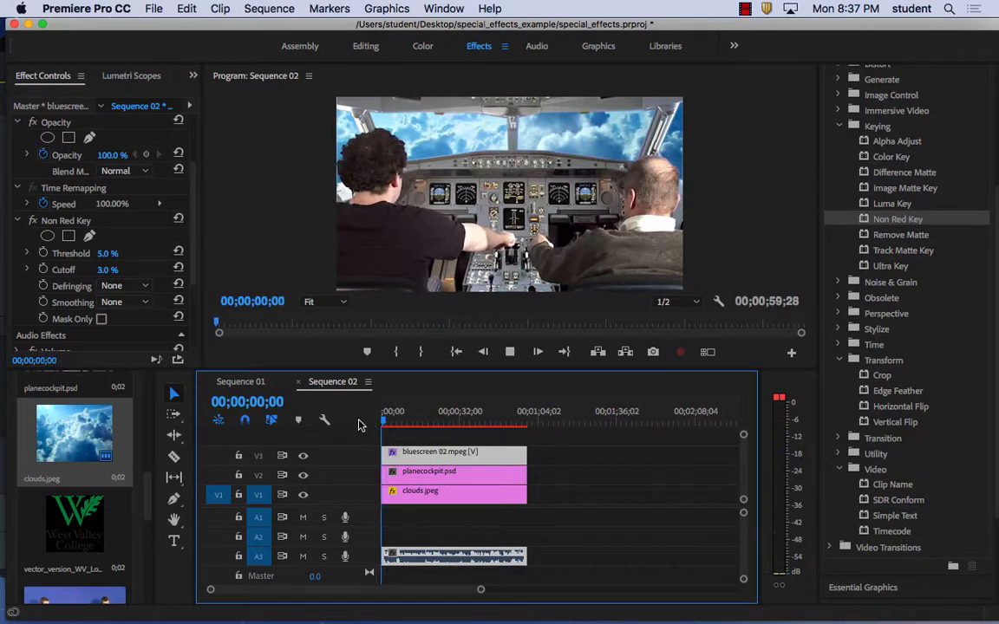
{"action": "key", "text": "space"}
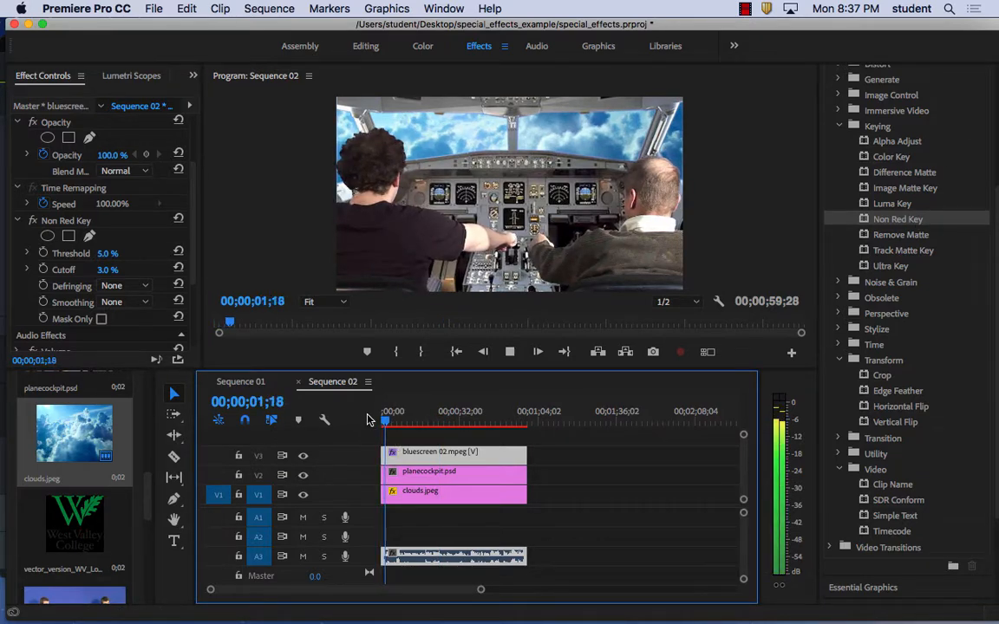
{"action": "key", "text": "space"}
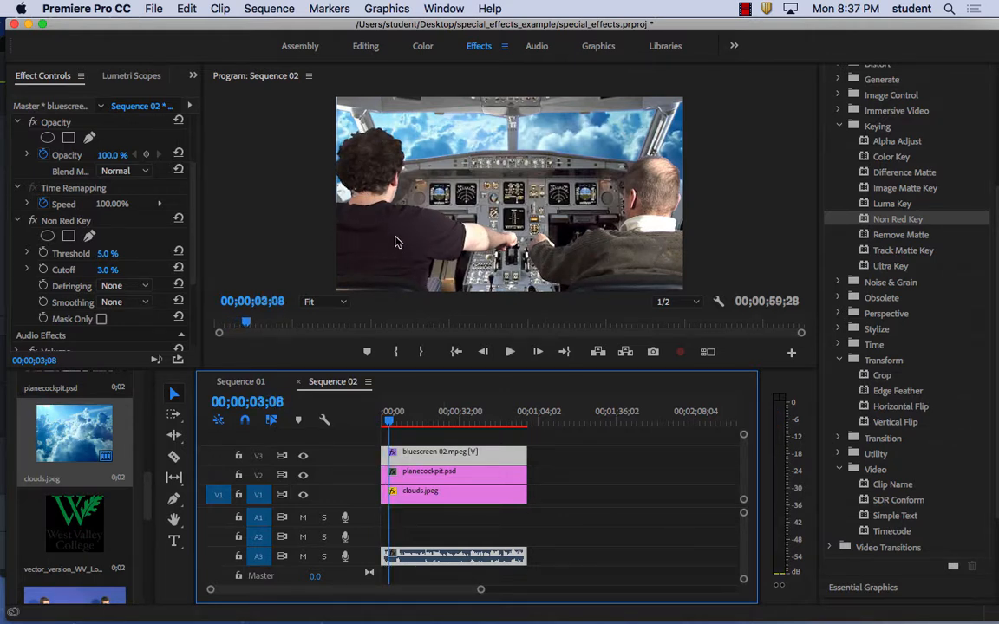
Step: Set the Non Red Key's Smoothing to High and replay the opening of the cockpit composite
{"action": "left_click", "coordinate": [126, 302]}
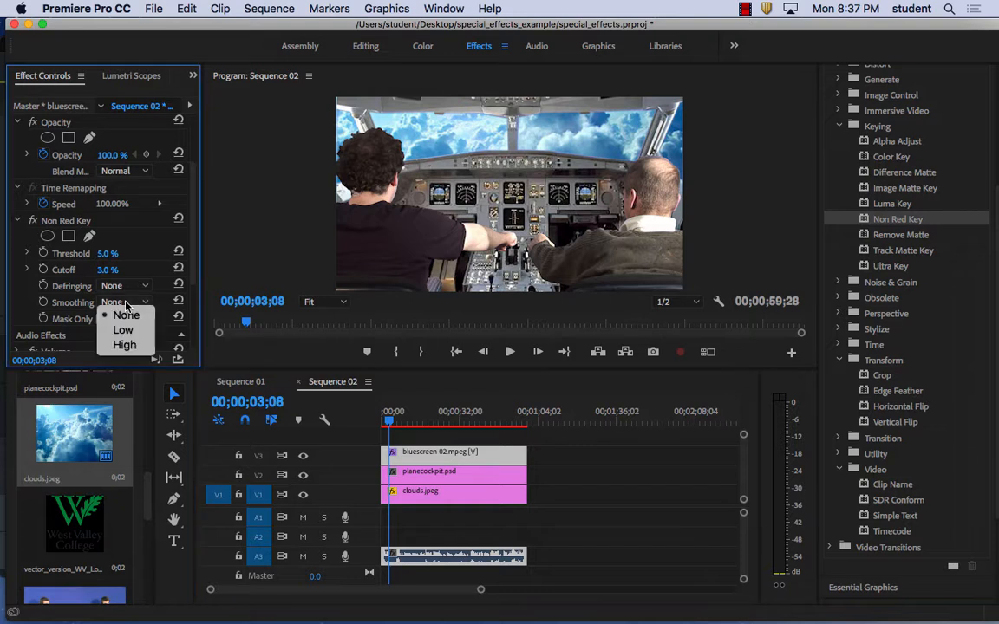
{"action": "left_click", "coordinate": [126, 346]}
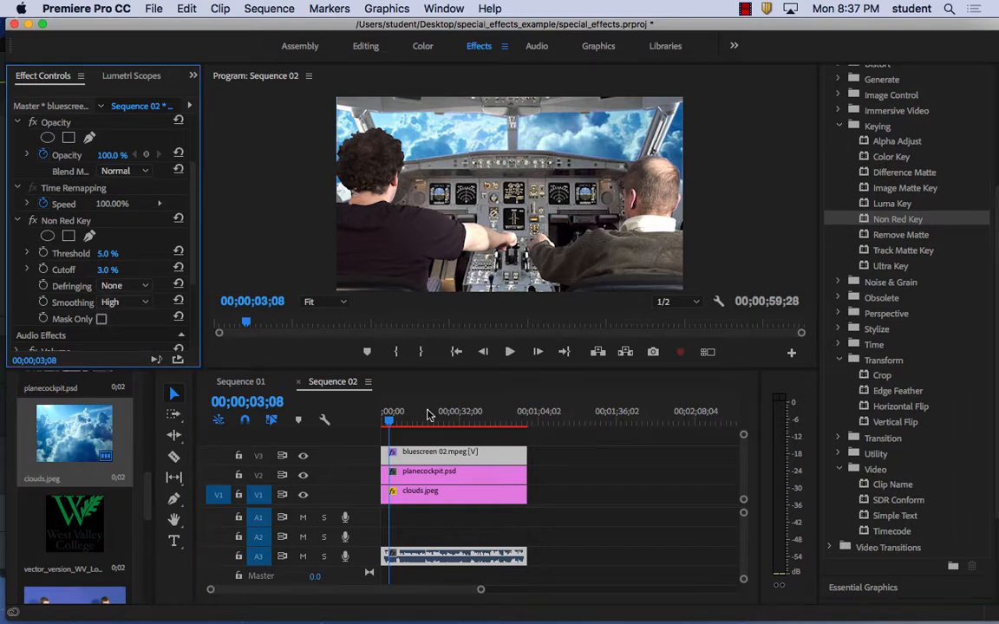
{"action": "left_click_drag", "start_coordinate": [428, 414], "coordinate": [386, 418]}
{"action": "key", "text": "space"}
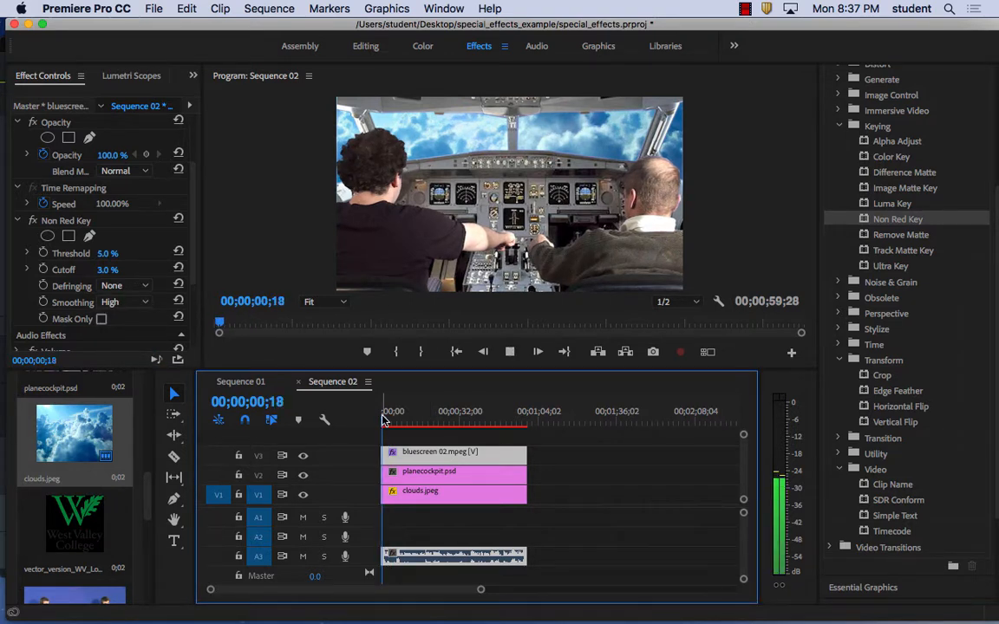
{"action": "key", "text": "space"}
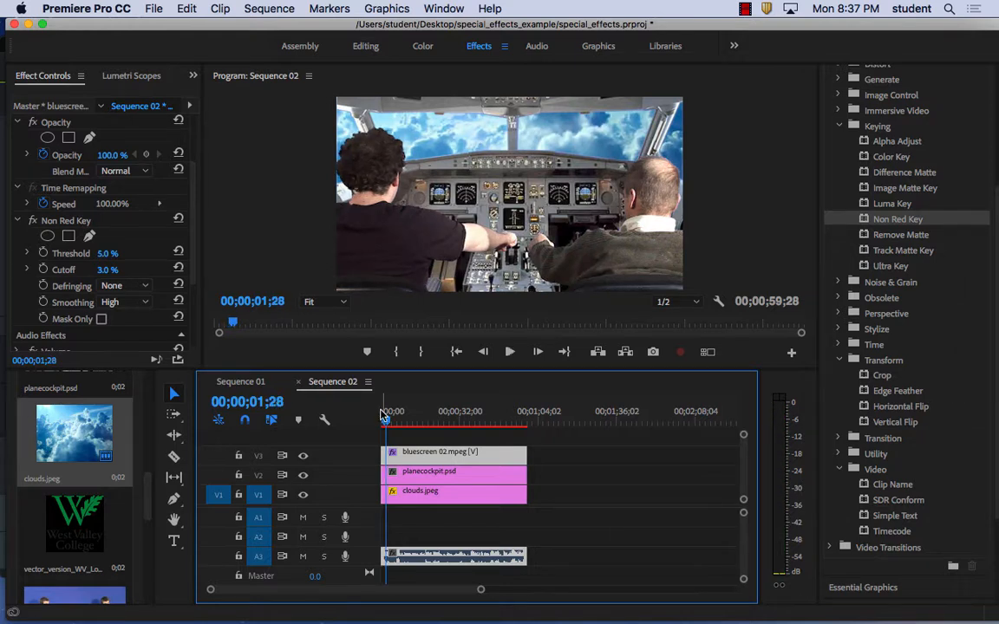
Step: Remove the Non Red Key effect from bluescreen 02.mpeg on V3
{"action": "left_click", "coordinate": [66, 222]}
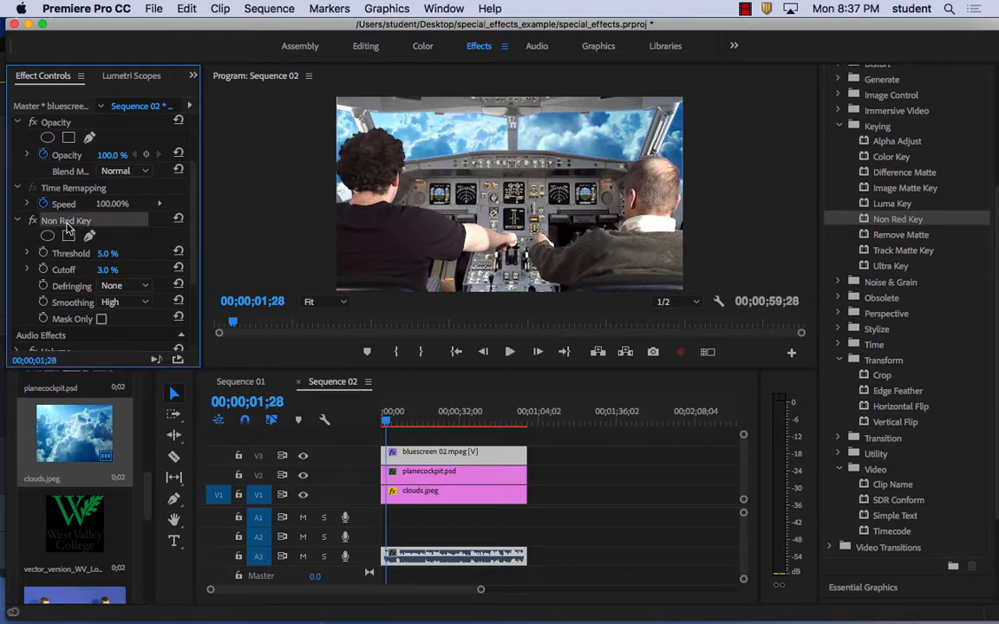
{"action": "key", "text": "Delete"}
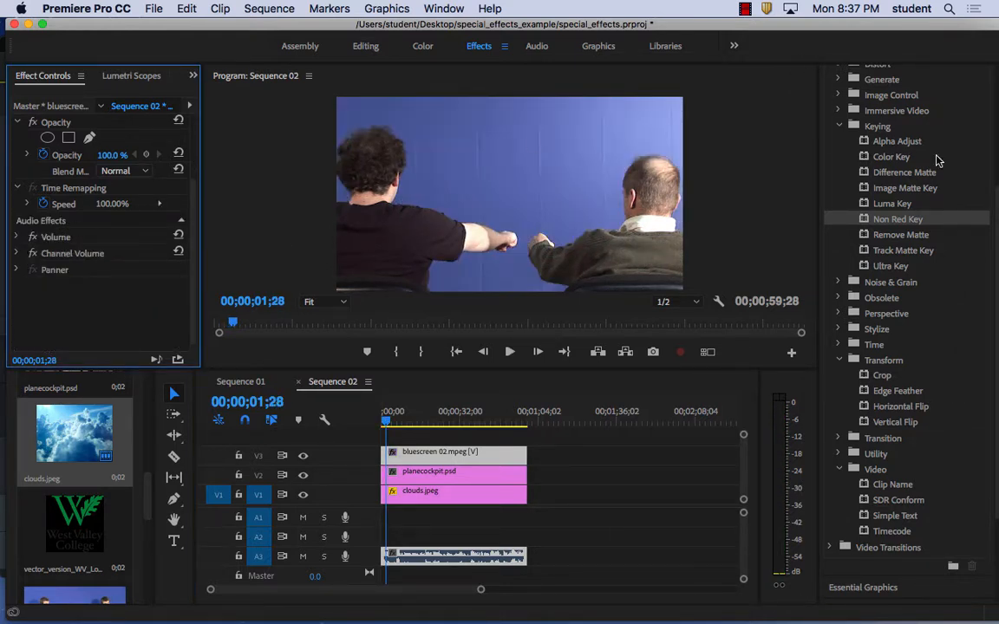
Step: Review the available Keying effects, including Difference Matte, Image Matte Key and Track Matte Key, and the Crop and Edge Feather transforms
{"action": "left_click", "coordinate": [906, 173]}
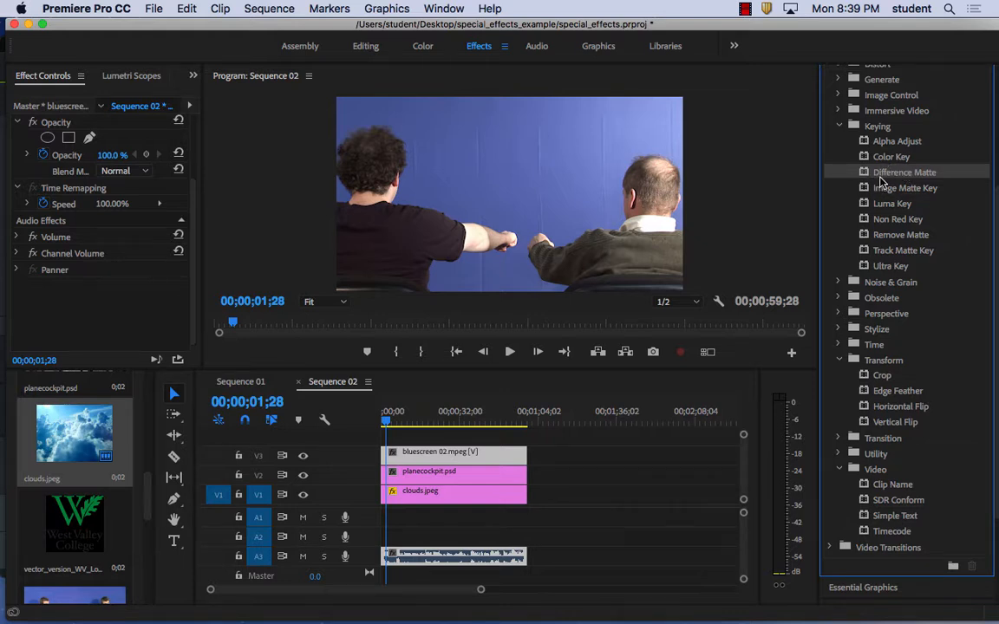
{"action": "left_click", "coordinate": [885, 143]}
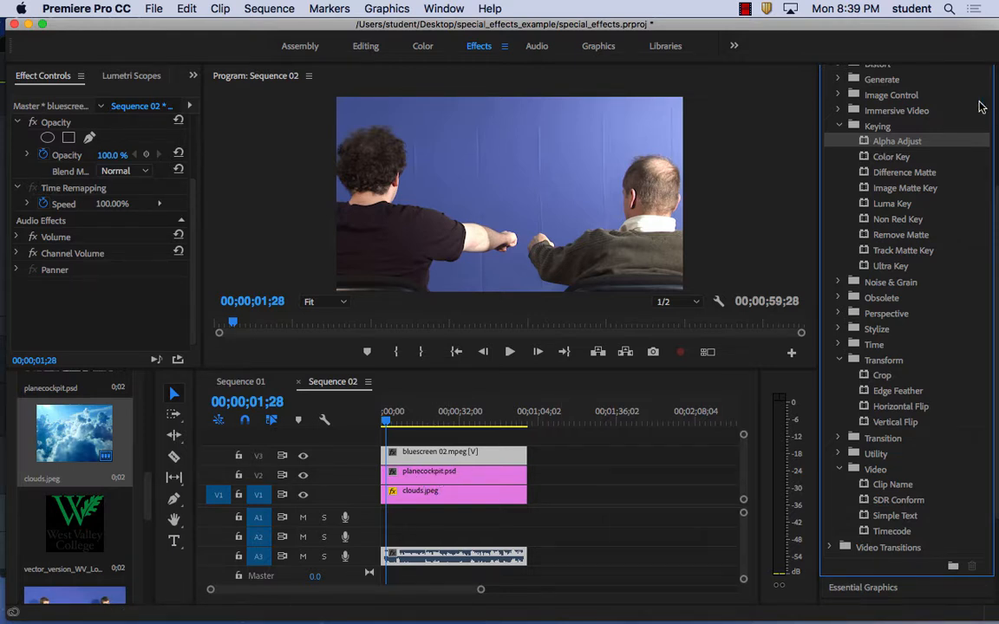
{"action": "left_click", "coordinate": [900, 161]}
{"action": "left_click", "coordinate": [901, 206]}
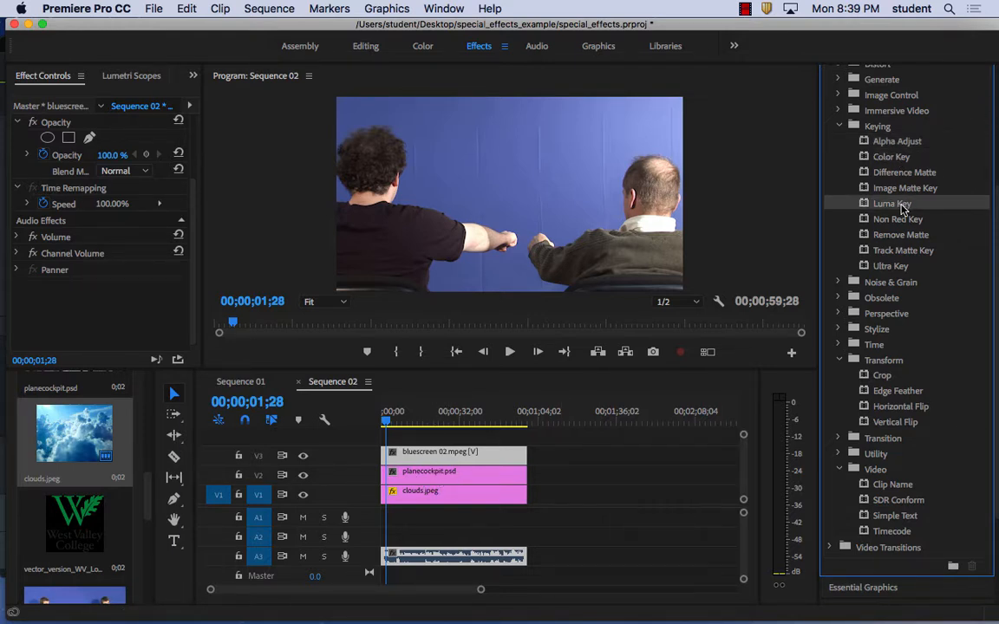
{"action": "left_click", "coordinate": [904, 193]}
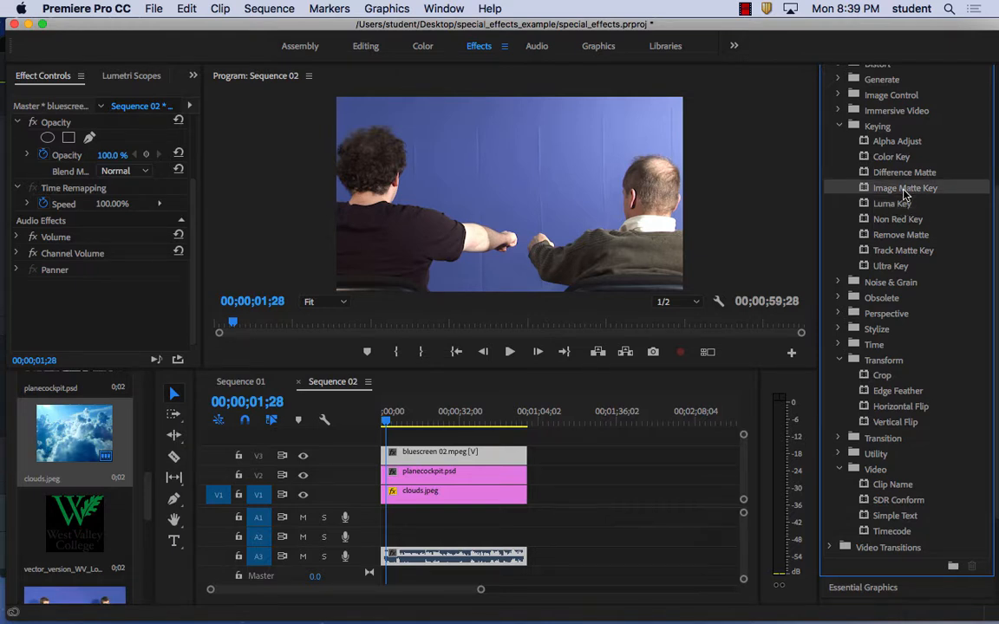
{"action": "left_click", "coordinate": [907, 252]}
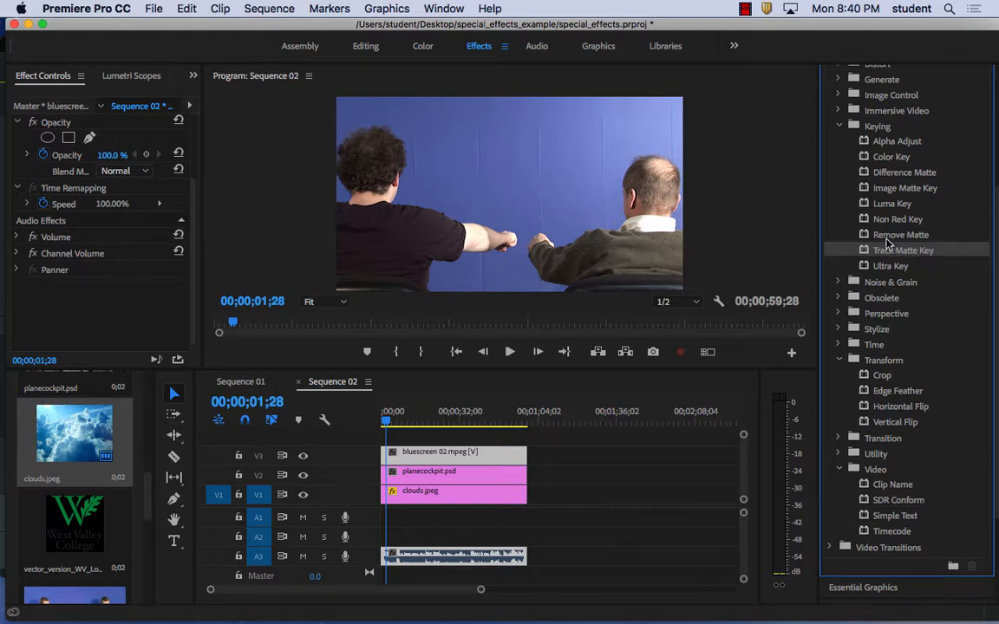
{"action": "left_click", "coordinate": [886, 378]}
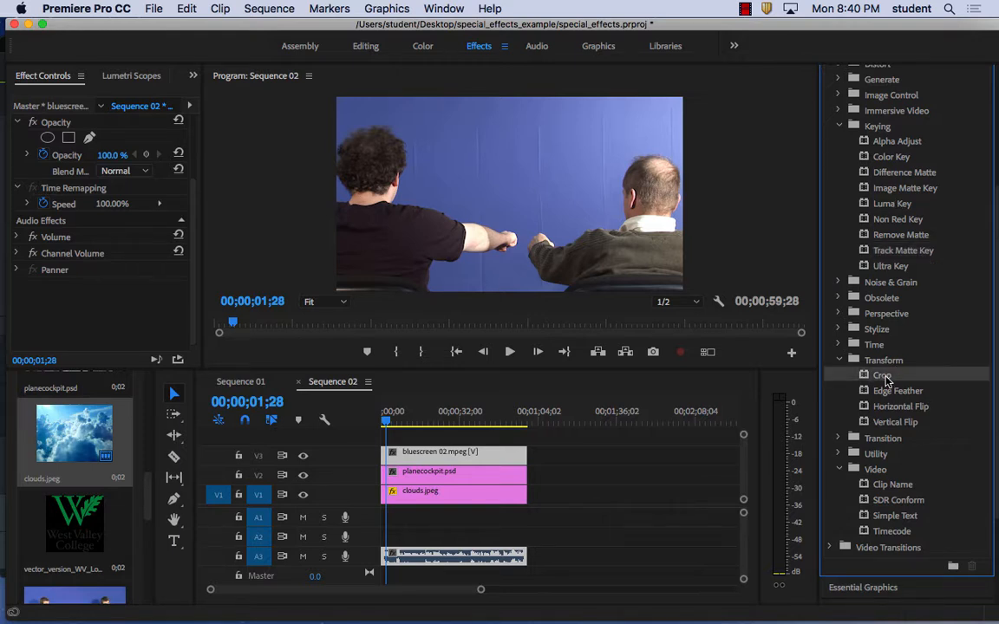
{"action": "left_click", "coordinate": [893, 395]}
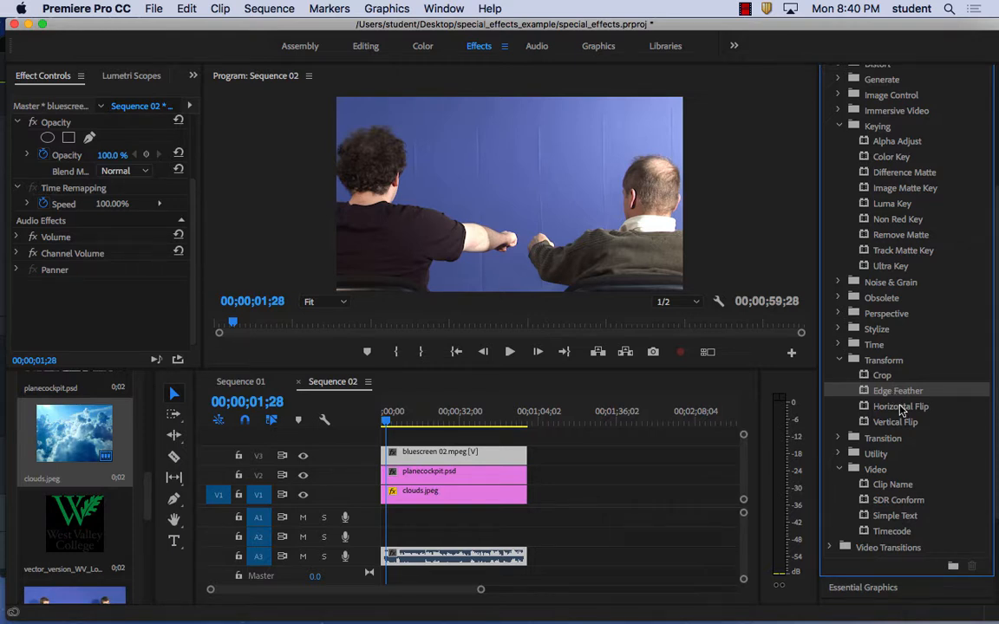
Step: Apply the Horizontal Flip and Vertical Flip effects to bluescreen 02.mpeg on V3
{"action": "left_click", "coordinate": [895, 408]}
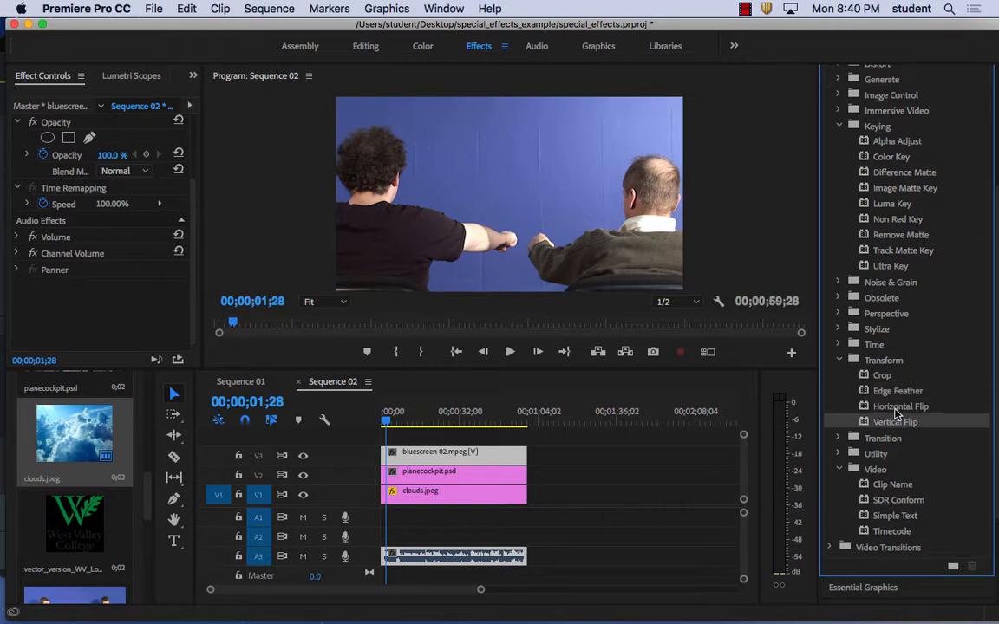
{"action": "left_click_drag", "start_coordinate": [896, 414], "coordinate": [491, 457]}
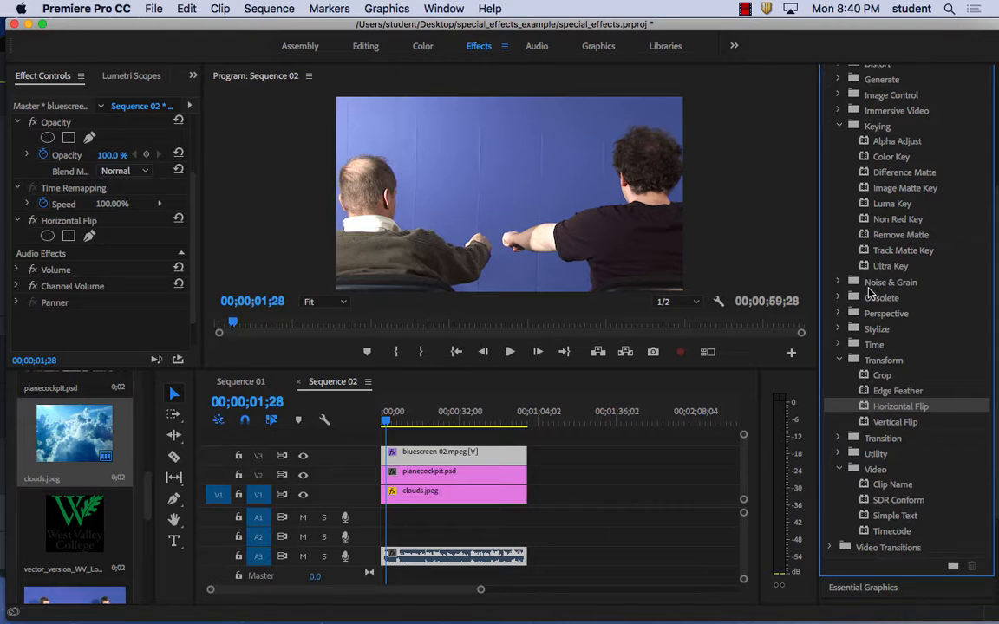
{"action": "left_click", "coordinate": [889, 422]}
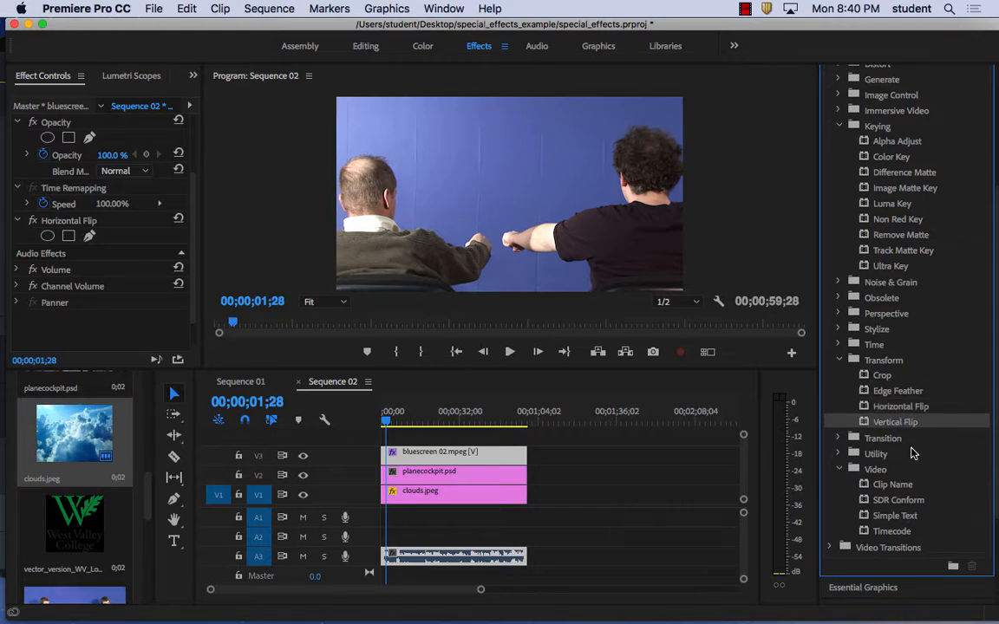
{"action": "left_click_drag", "start_coordinate": [895, 423], "coordinate": [507, 457]}
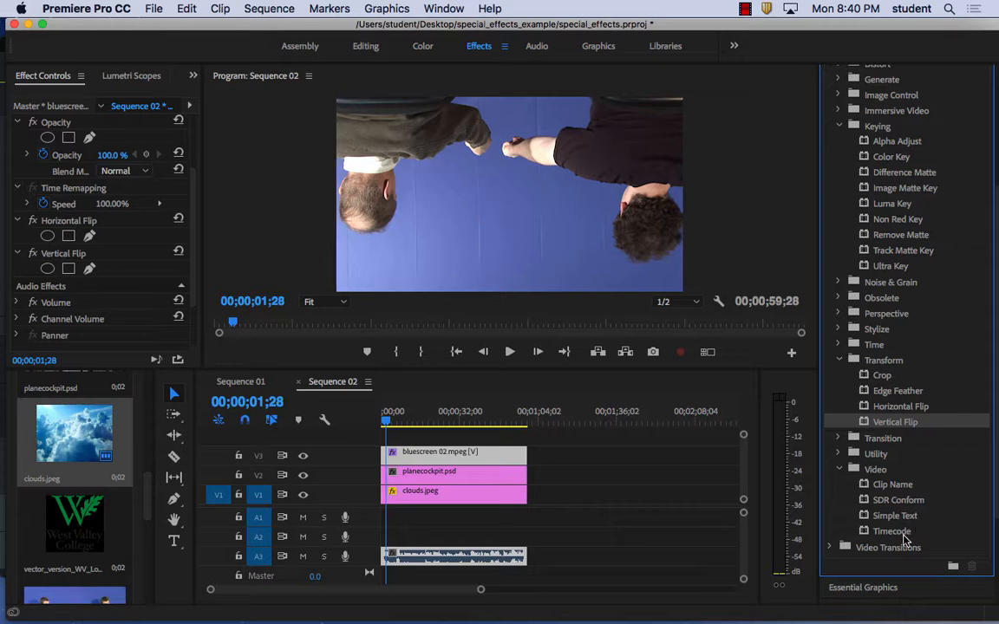
Step: Save the special_effects.prproj project
{"action": "left_click", "coordinate": [155, 8]}
{"action": "left_click", "coordinate": [198, 169]}
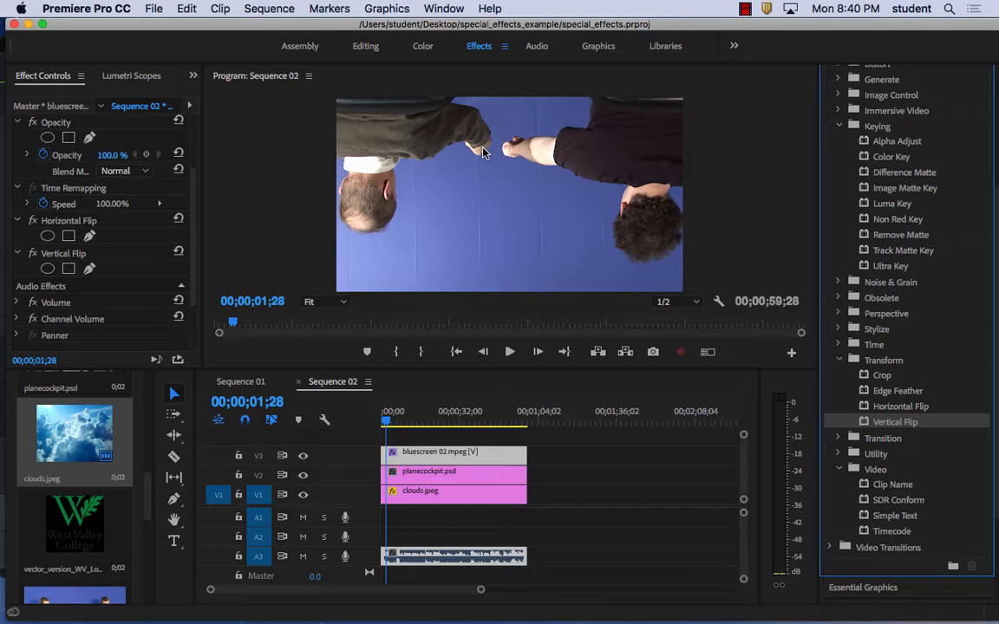
{"action": "left_click", "coordinate": [745, 9]}
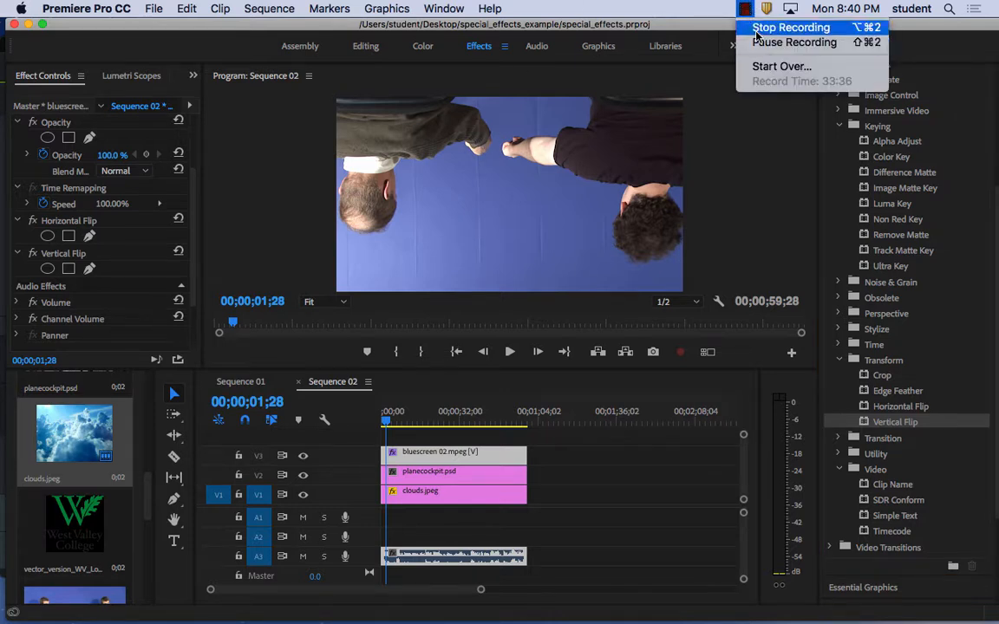